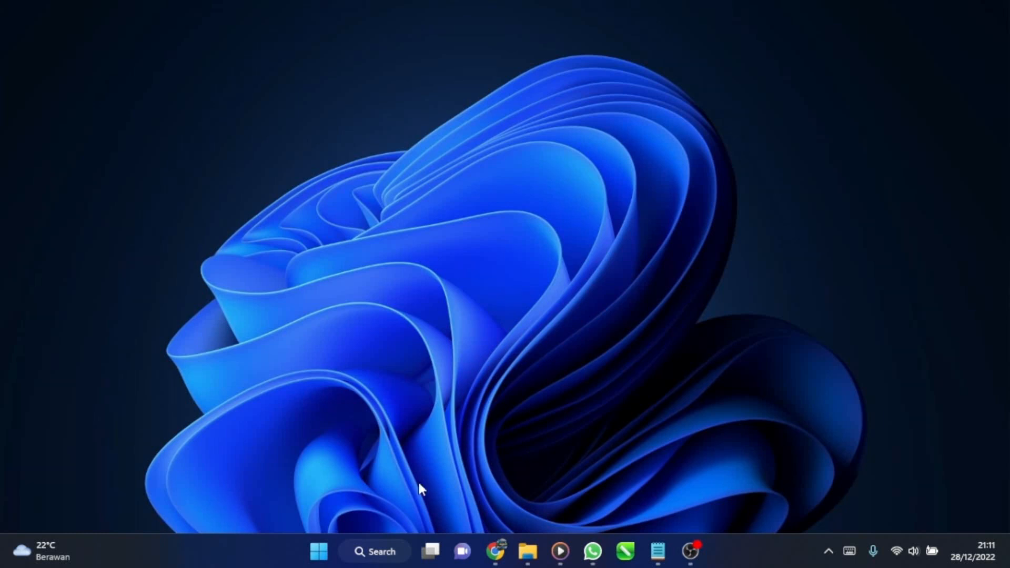
# Step: Launch Blender and start a new General file
pyautogui.click(378, 553)
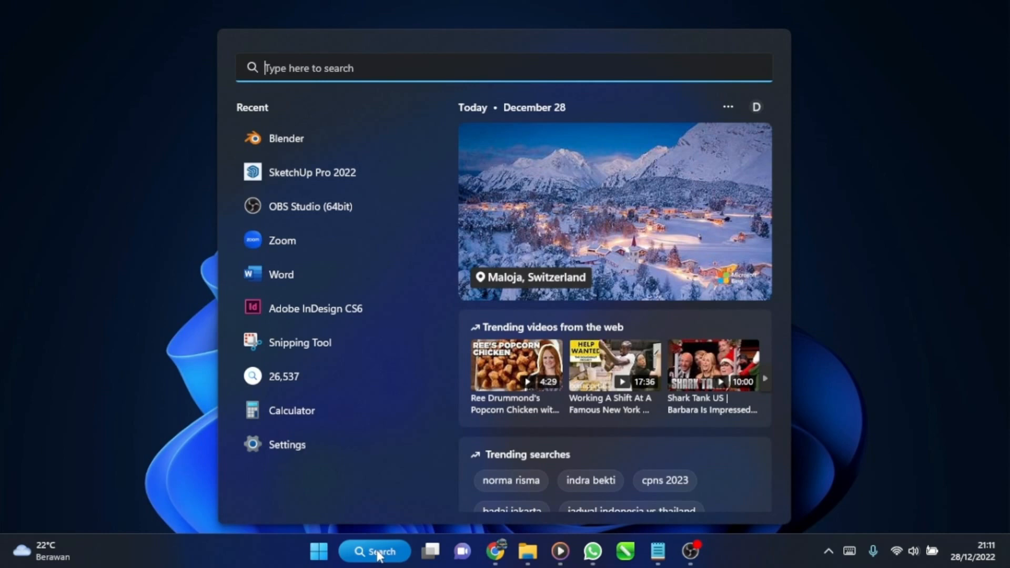
pyautogui.write('bl')
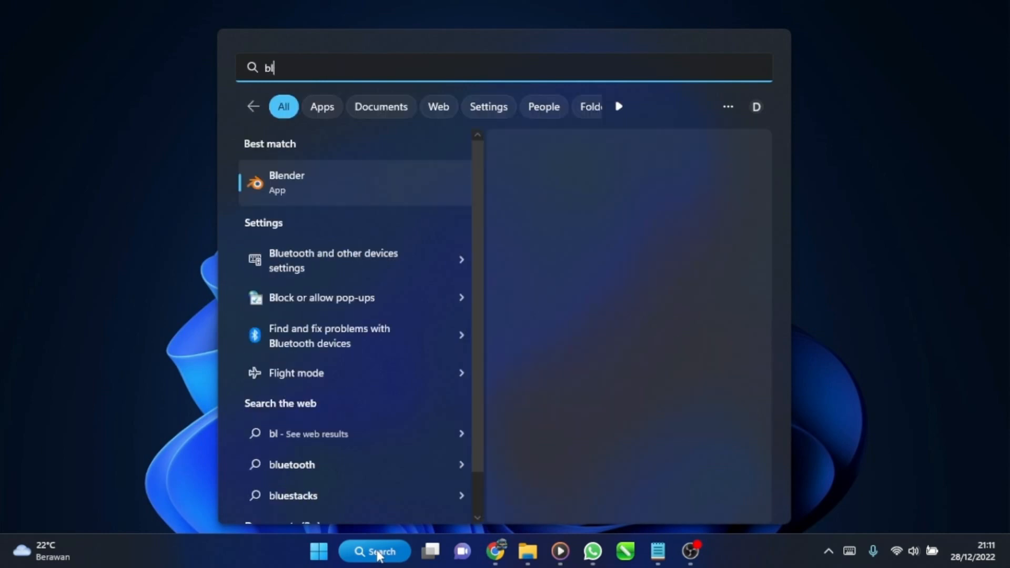
pyautogui.write('ender')
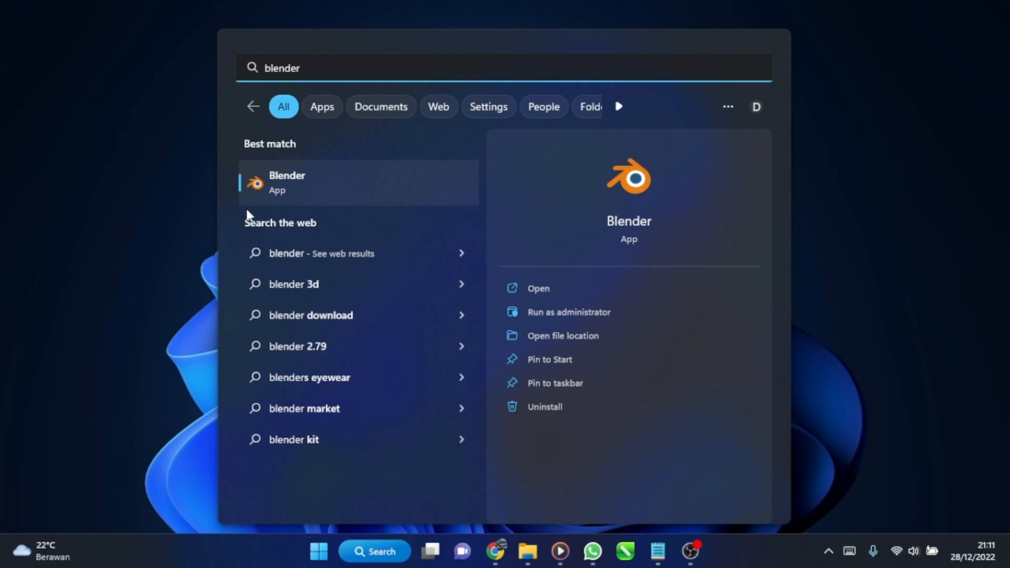
pyautogui.click(264, 193)
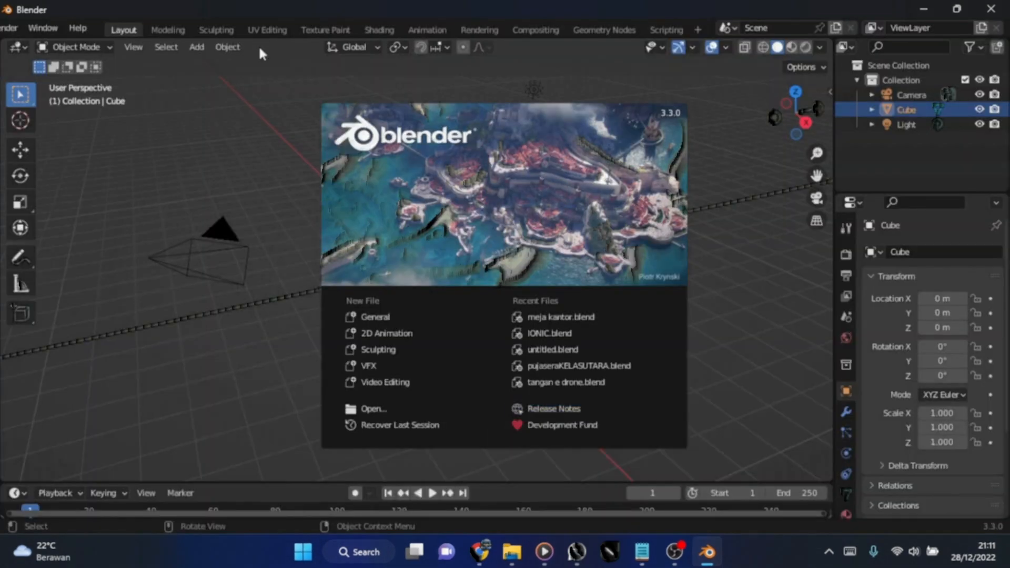
pyautogui.click(375, 316)
pyautogui.scroll(-3, 401, 257)
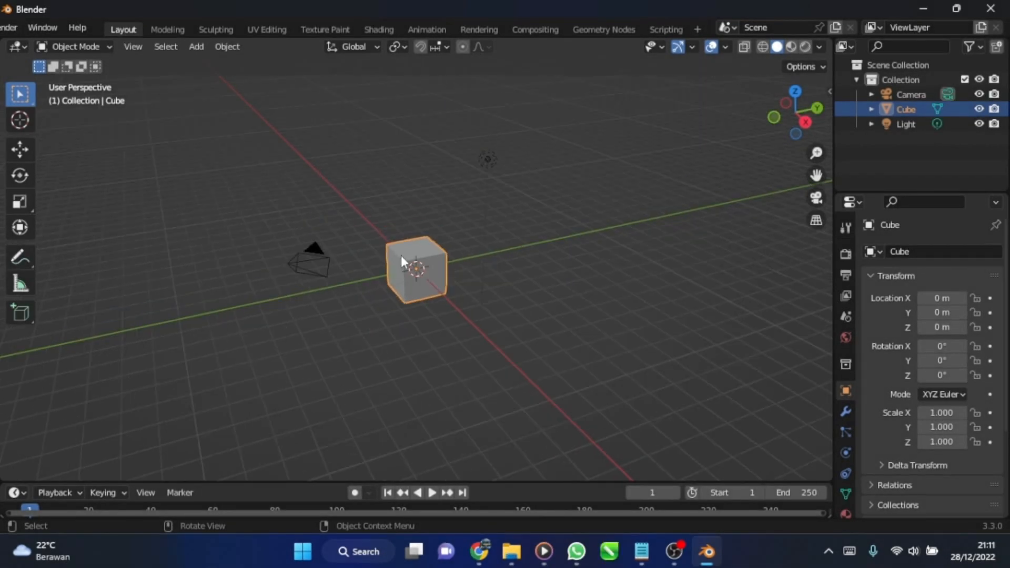
pyautogui.moveTo(401, 255); pyautogui.dragTo(311, 270, button='middle')
pyautogui.moveTo(524, 247); pyautogui.dragTo(408, 273, button='middle')
pyautogui.scroll(3, 430, 251)
pyautogui.moveTo(457, 254); pyautogui.dragTo(425, 235, button='middle')
pyautogui.scroll(4, 415, 266)
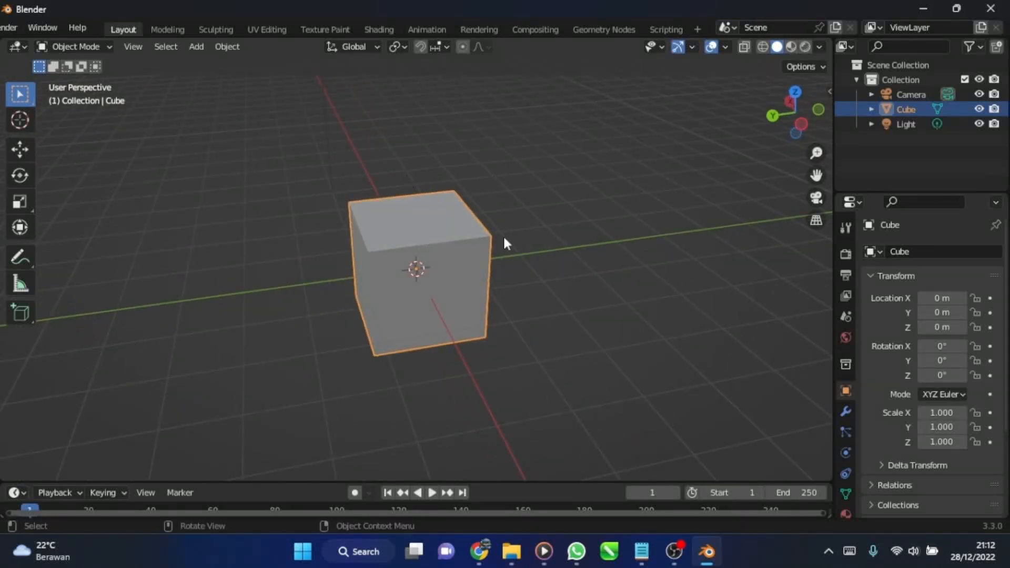
pyautogui.press('Tab')
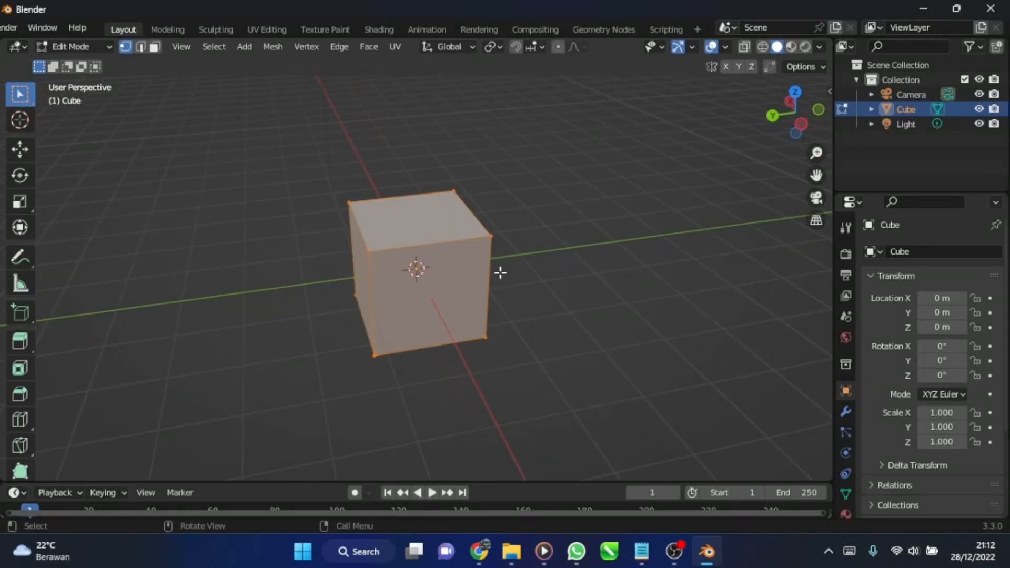
pyautogui.press('Tab')
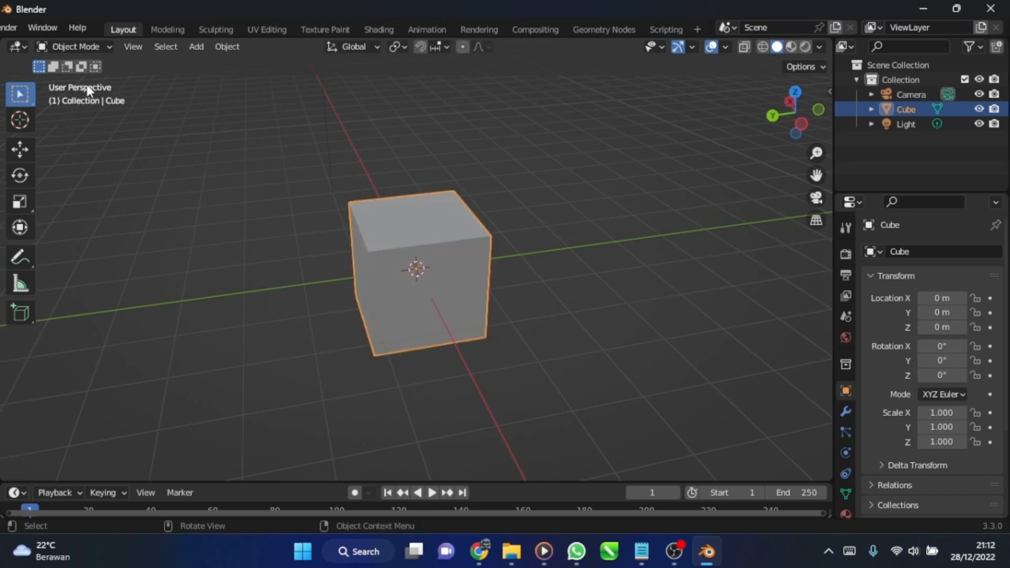
# Step: Switch the default cube to Edit Mode and scale the whole mesh up slightly
pyautogui.click(75, 46)
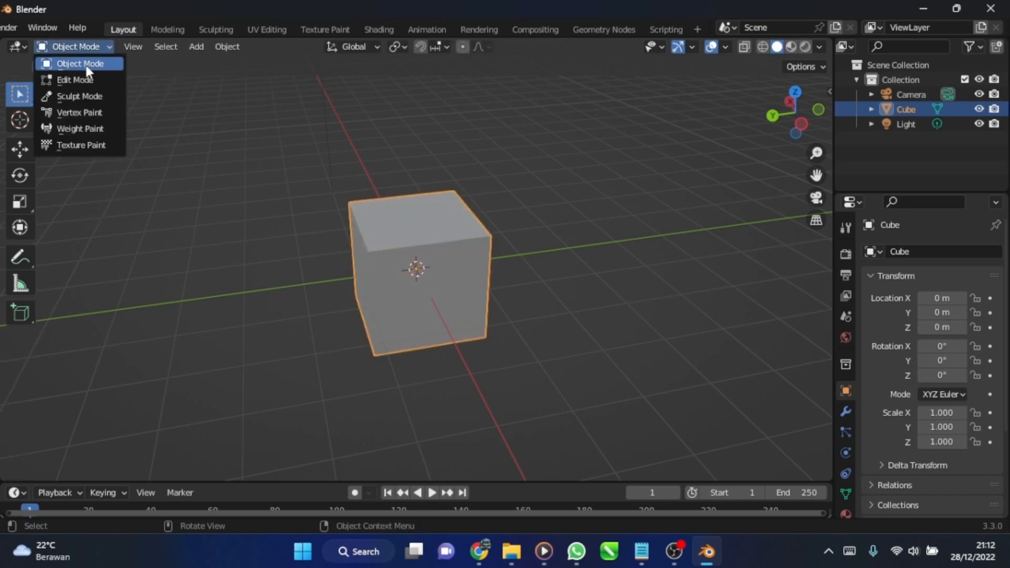
pyautogui.click(86, 66)
pyautogui.click(84, 46)
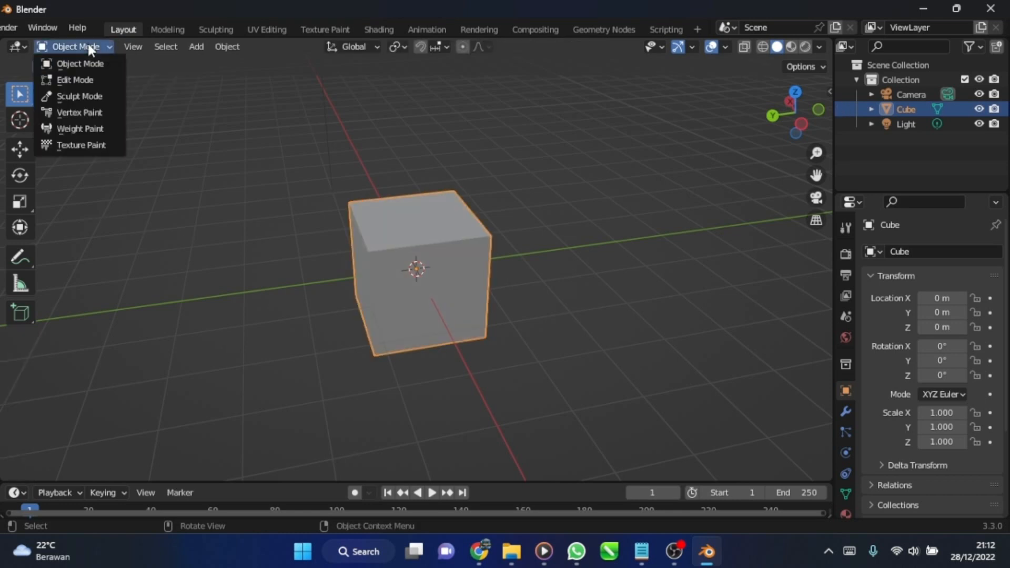
pyautogui.click(88, 76)
pyautogui.press('s')
pyautogui.click(516, 235)
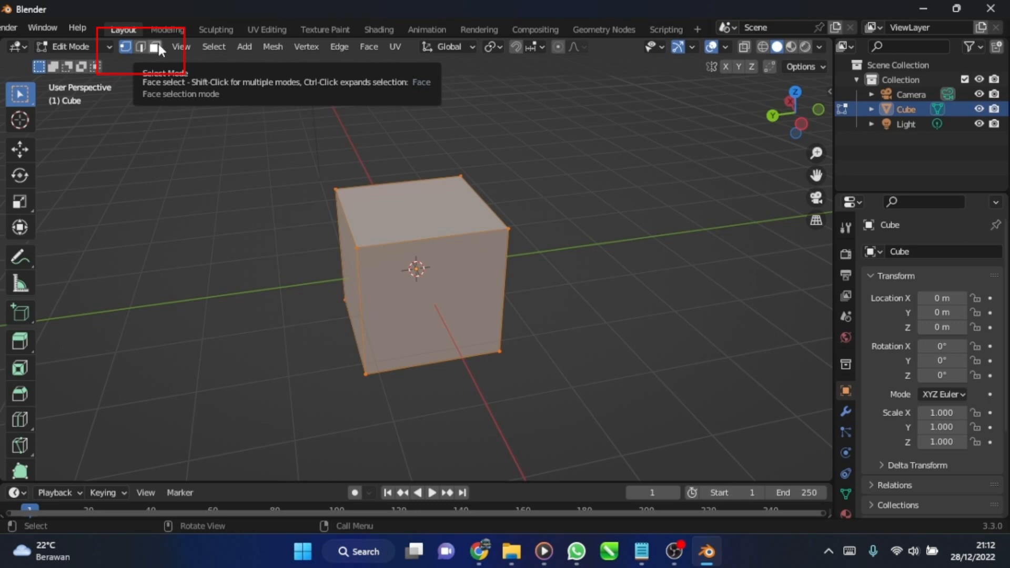
# Step: In face selection mode, move the cube's bottom face up along Z to leave a thin slab
pyautogui.click(158, 46)
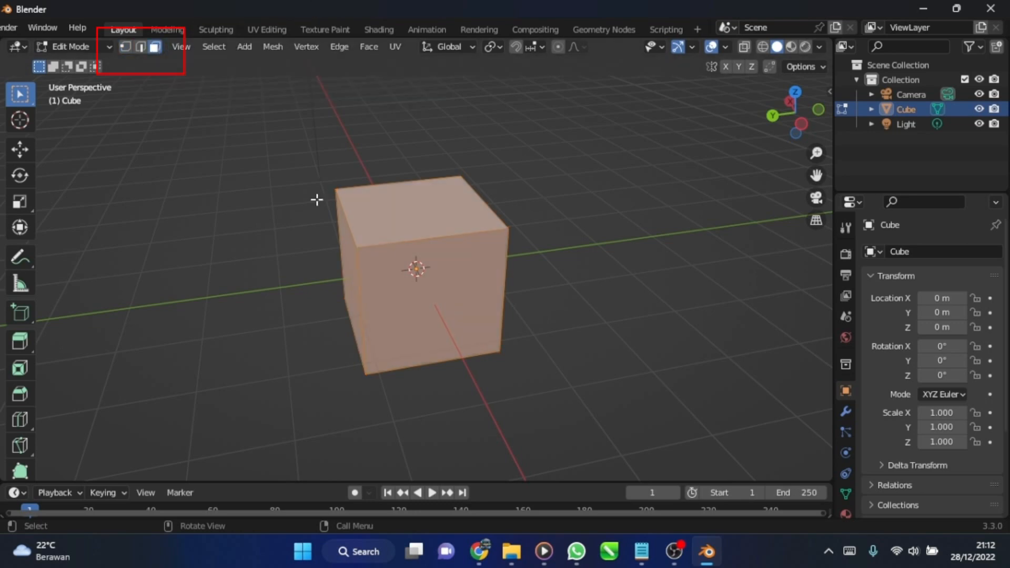
pyautogui.moveTo(469, 249); pyautogui.dragTo(418, 222, button='middle')
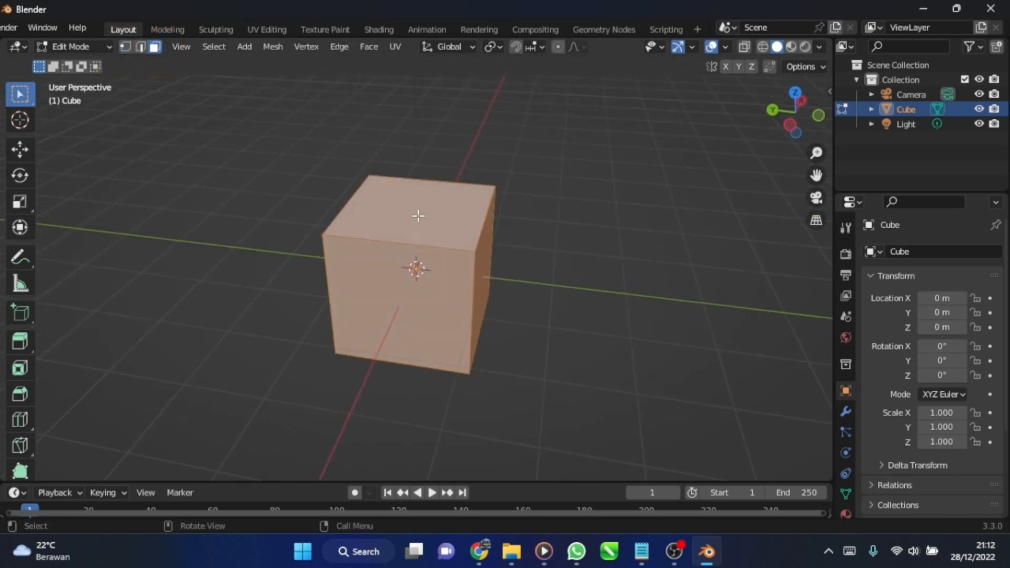
pyautogui.click(418, 216)
pyautogui.moveTo(458, 289); pyautogui.dragTo(435, 176, button='middle')
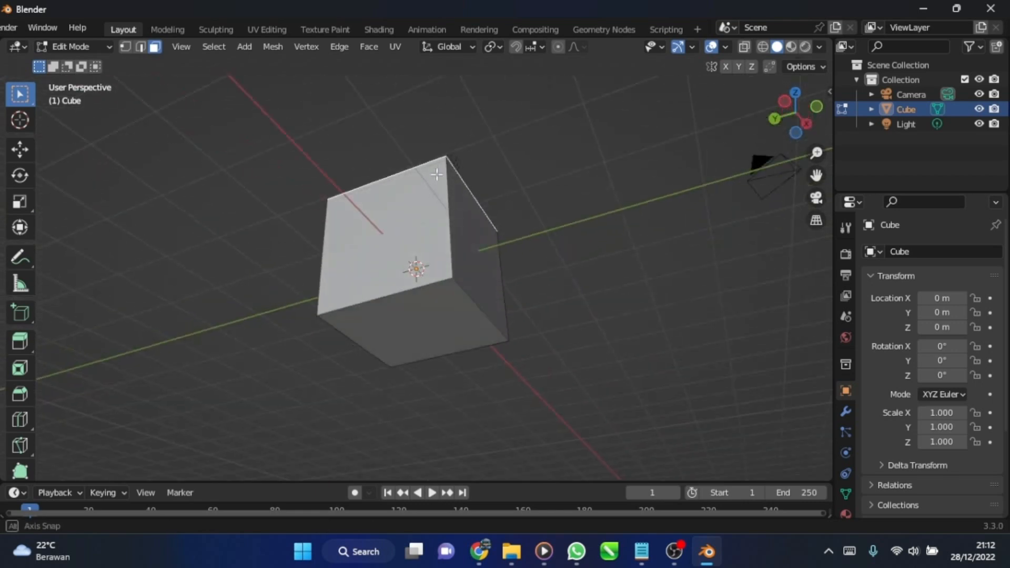
pyautogui.keyDown('shift'); pyautogui.click(414, 311); pyautogui.keyUp('shift')
pyautogui.moveTo(415, 311); pyautogui.dragTo(419, 284, button='middle')
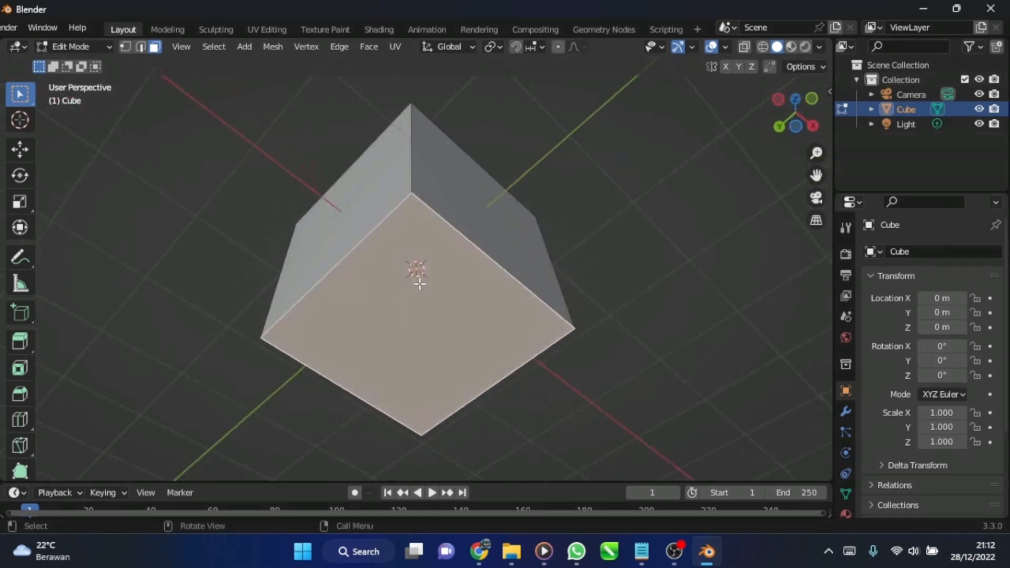
pyautogui.click(8, 150)
pyautogui.moveTo(408, 229); pyautogui.dragTo(431, 301, button='middle')
pyautogui.moveTo(415, 298); pyautogui.dragTo(414, 135)
# Step: Move one end face of the slab outward along X to stretch it into a long rectangular tabletop
pyautogui.moveTo(415, 135); pyautogui.dragTo(442, 196, button='middle')
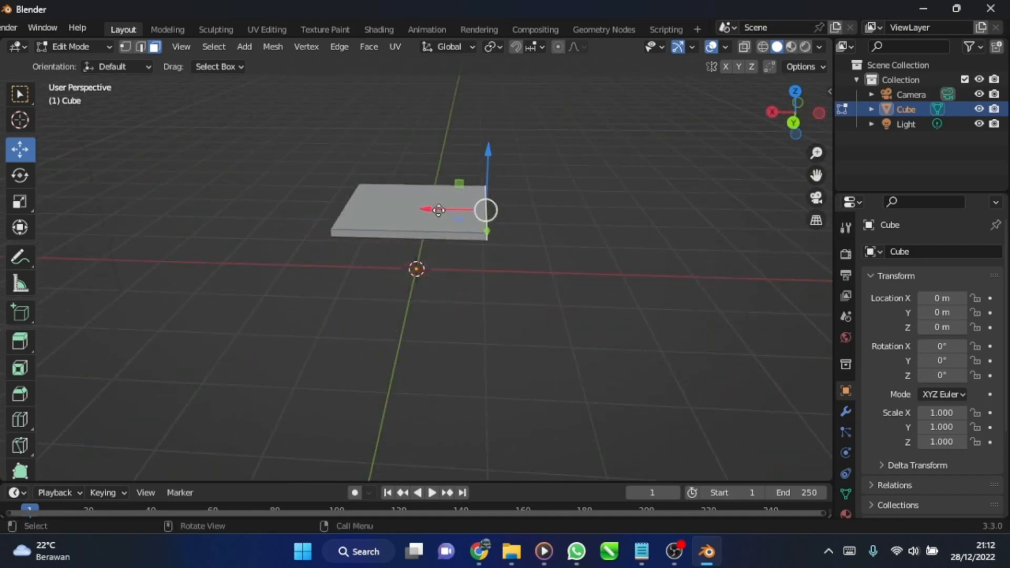
pyautogui.moveTo(439, 210); pyautogui.dragTo(735, 213)
pyautogui.moveTo(735, 213); pyautogui.dragTo(409, 262, button='middle')
pyautogui.scroll(2, 593, 188)
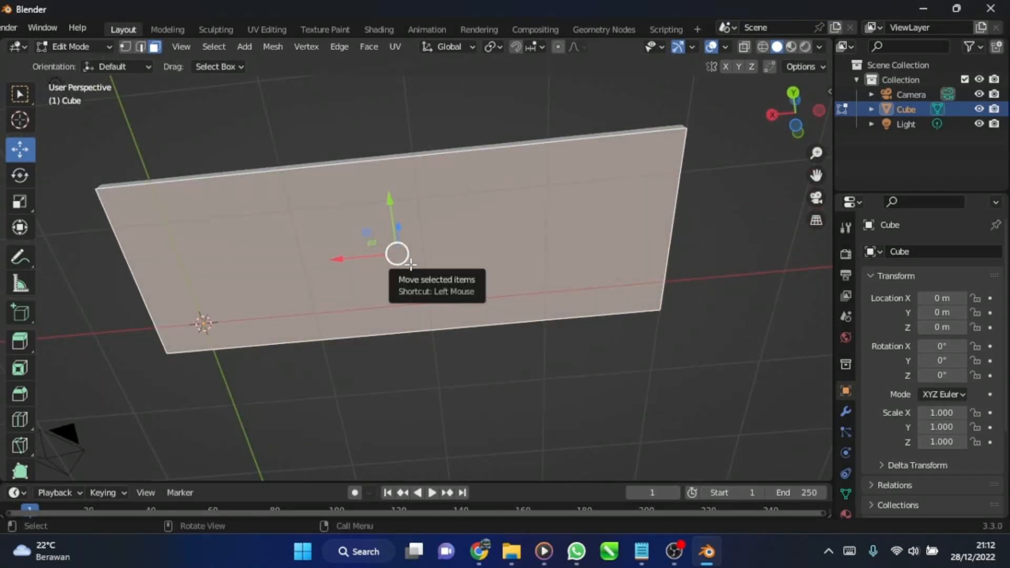
pyautogui.hotkey('ctrl', 'r')
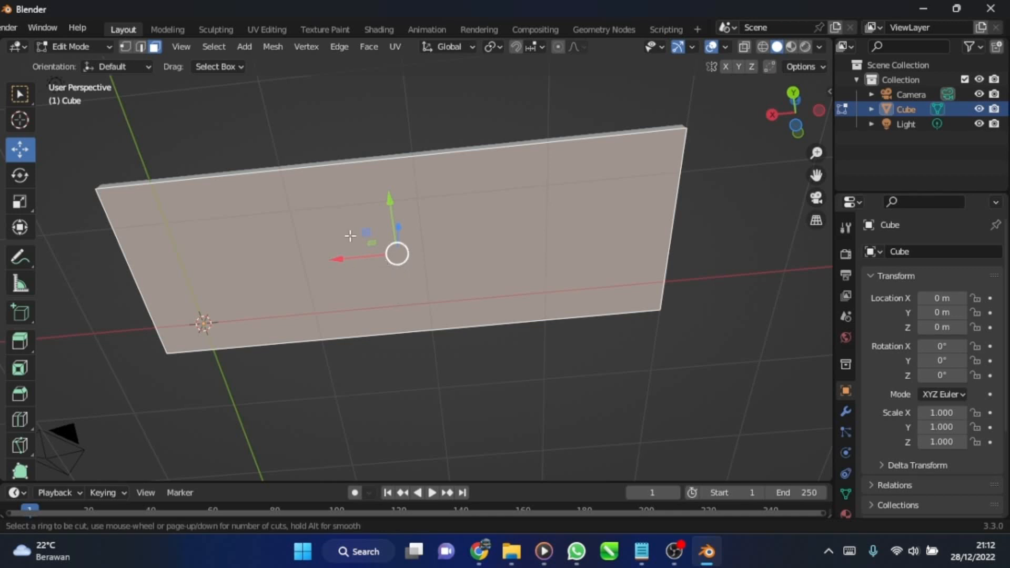
pyautogui.moveTo(350, 235); pyautogui.dragTo(364, 219, button='middle')
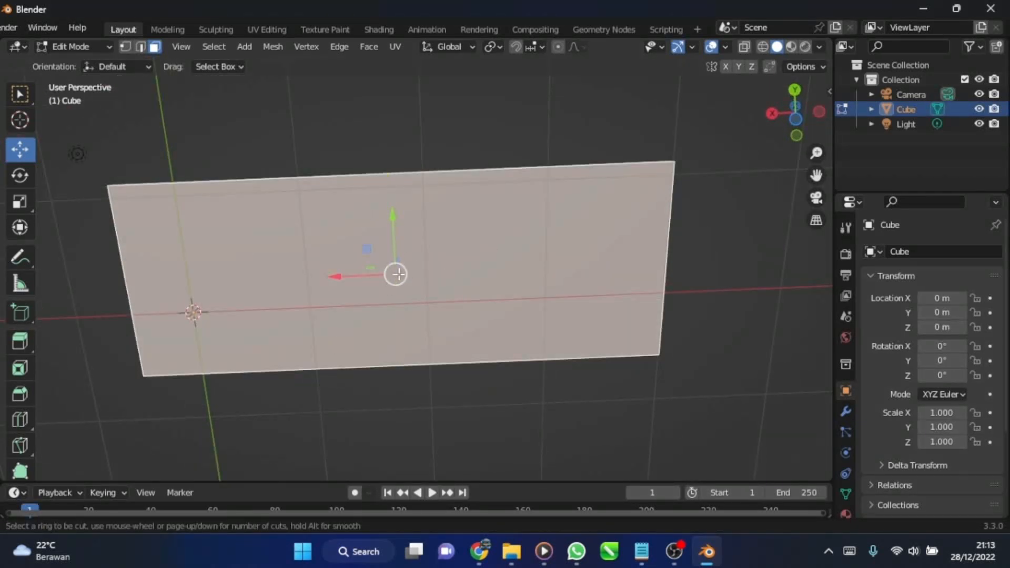
pyautogui.press('Escape')
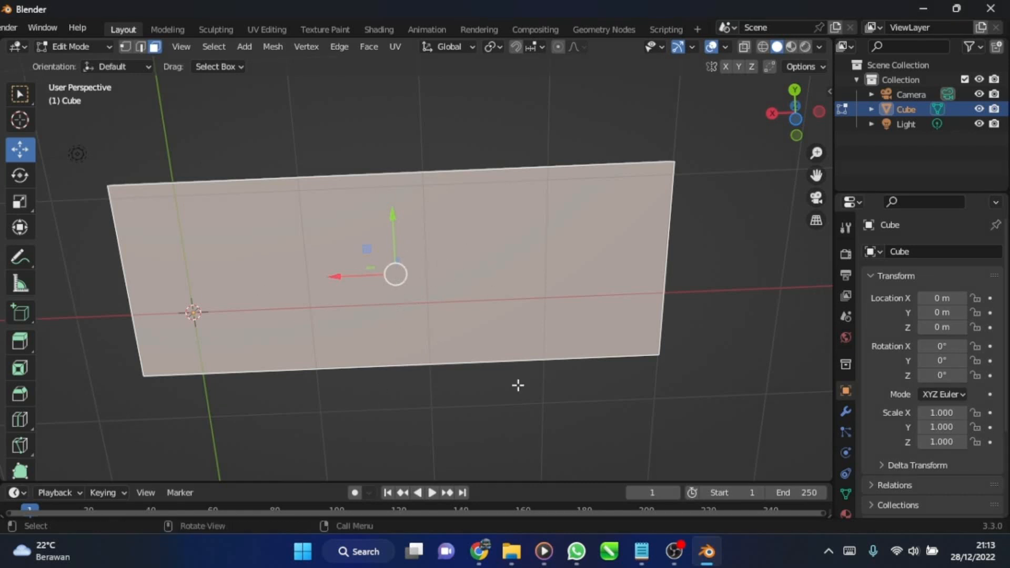
pyautogui.hotkey('ctrl', 'r')
pyautogui.press('Escape')
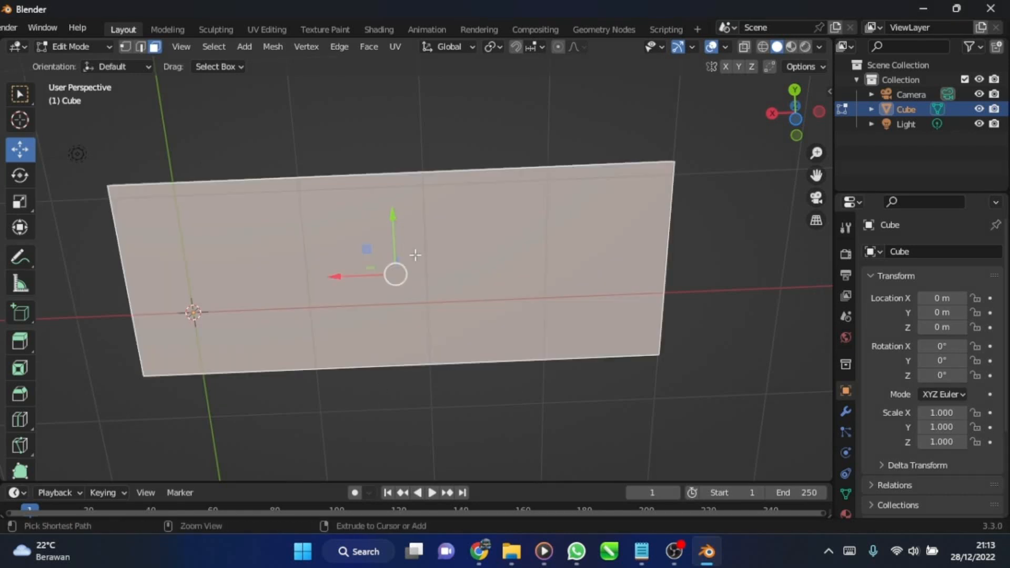
# Step: Add a crosswise loop cut close to each short end of the tabletop
pyautogui.hotkey('ctrl', 'r')
pyautogui.click(316, 171)
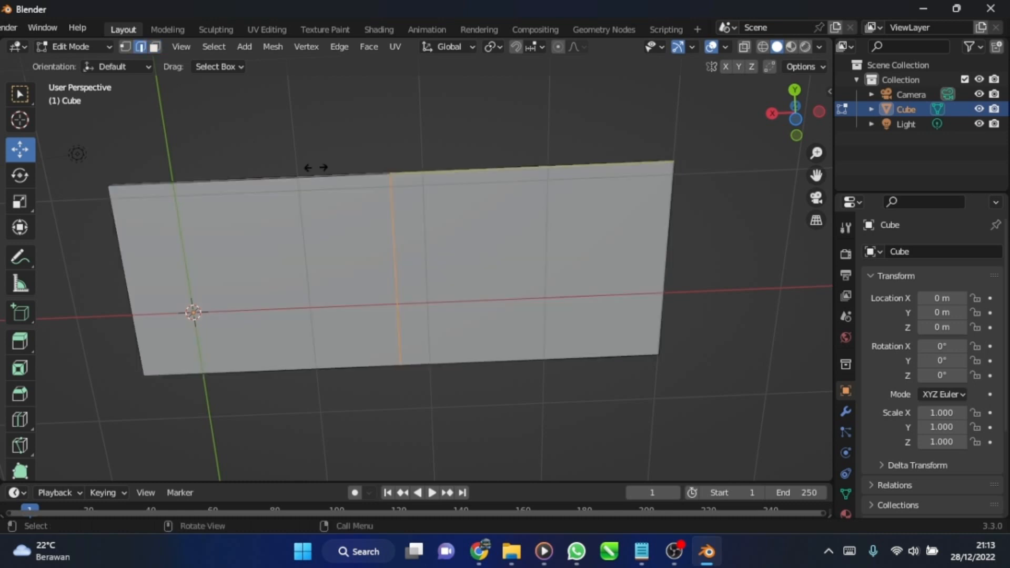
pyautogui.click(59, 298)
pyautogui.hotkey('ctrl', 'r')
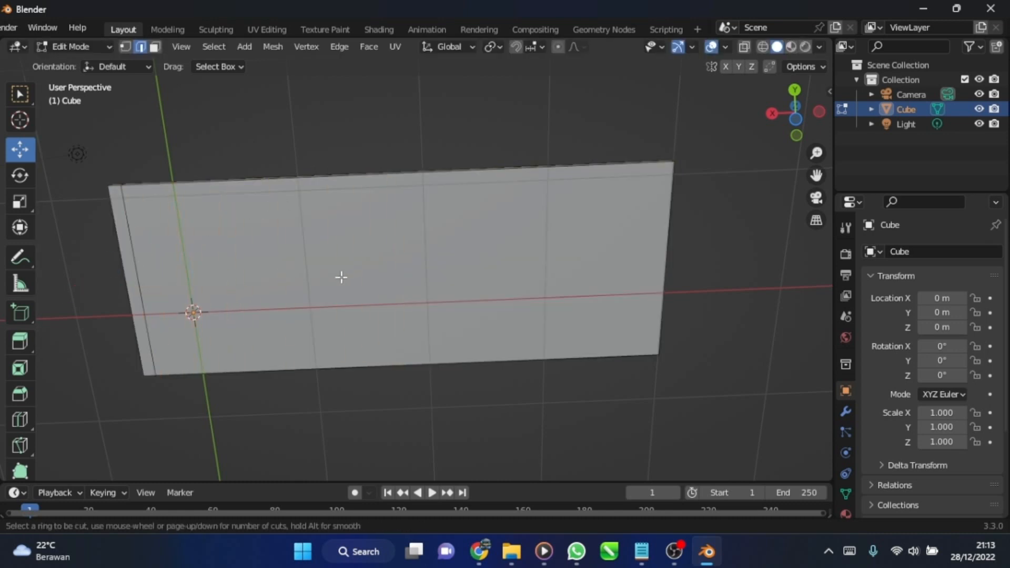
pyautogui.click(449, 187)
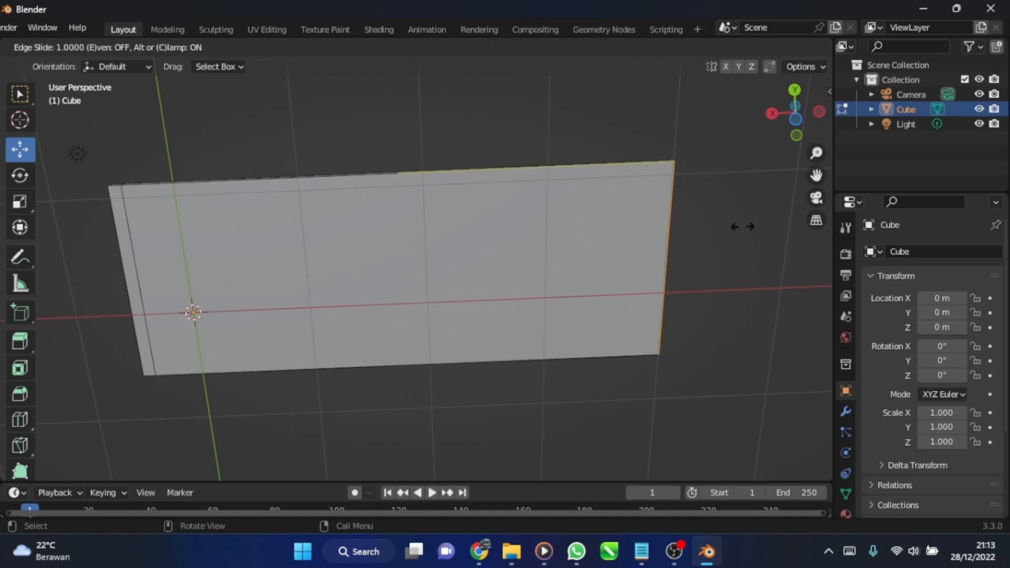
pyautogui.click(710, 213)
# Step: Add two closely spaced crosswise loop cuts about two thirds along the tabletop, on the side away from the origin
pyautogui.hotkey('ctrl', 'r')
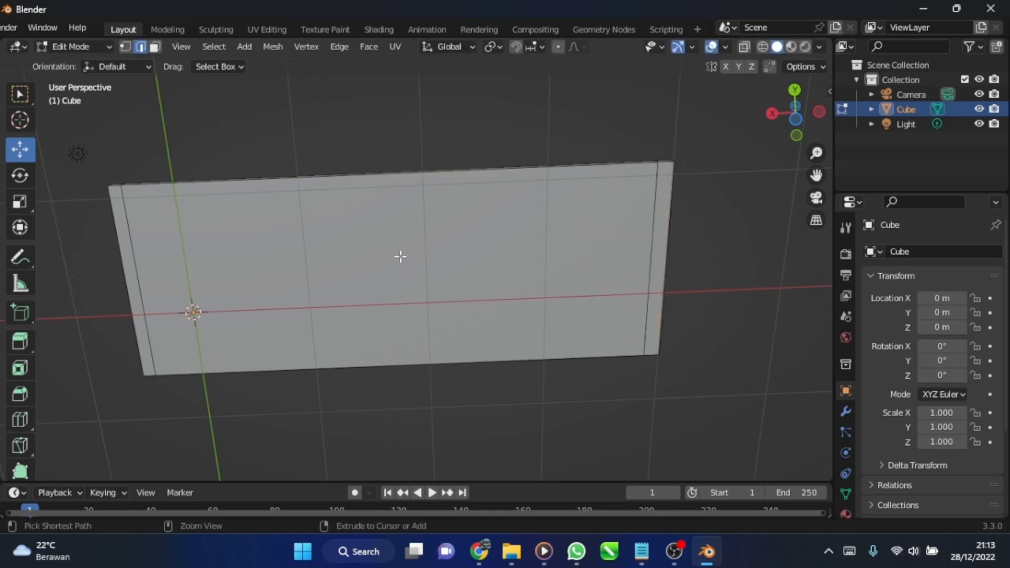
pyautogui.click(303, 161)
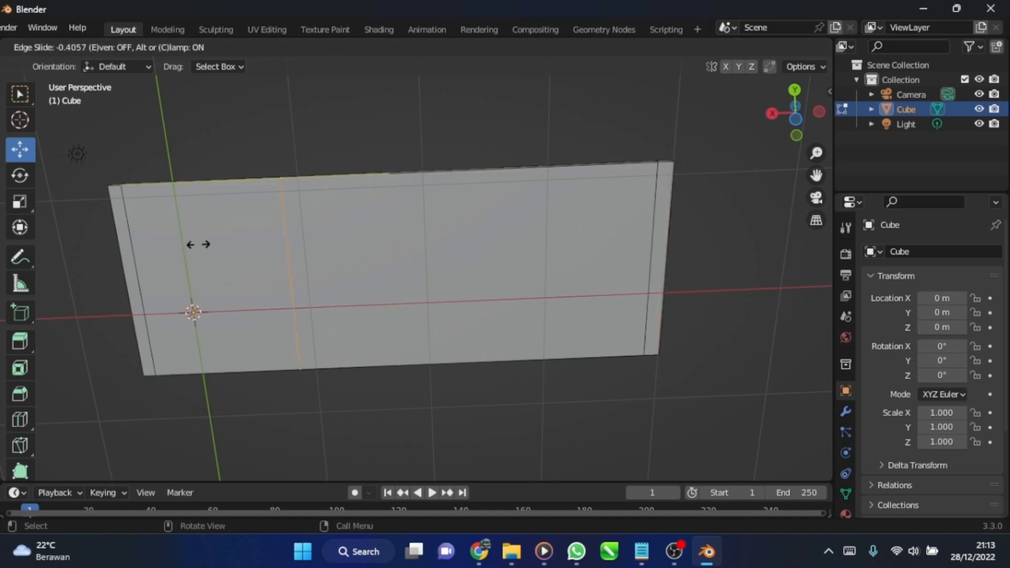
pyautogui.click(392, 247)
pyautogui.hotkey('ctrl', 'r')
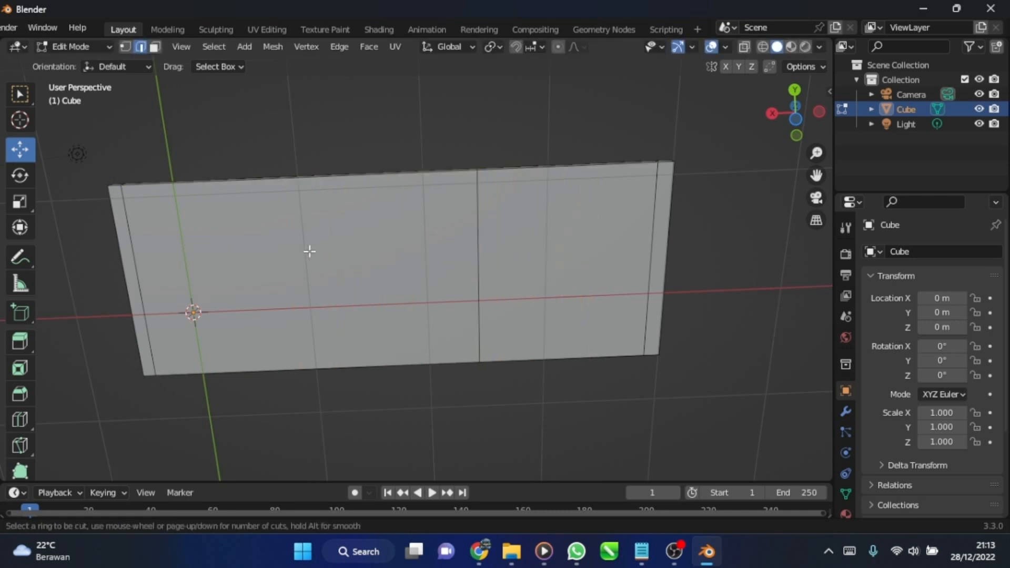
pyautogui.click(337, 160)
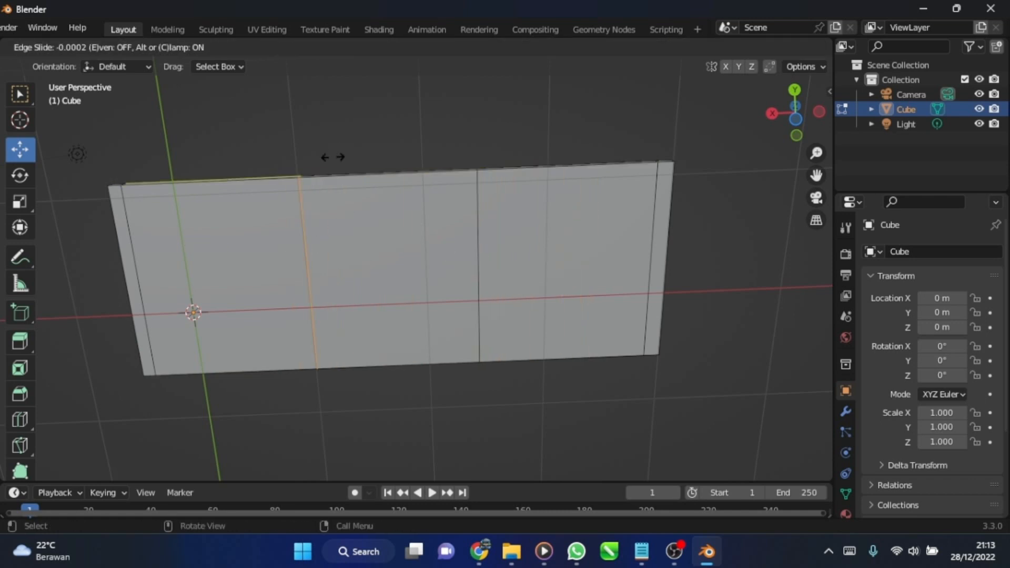
pyautogui.click(497, 227)
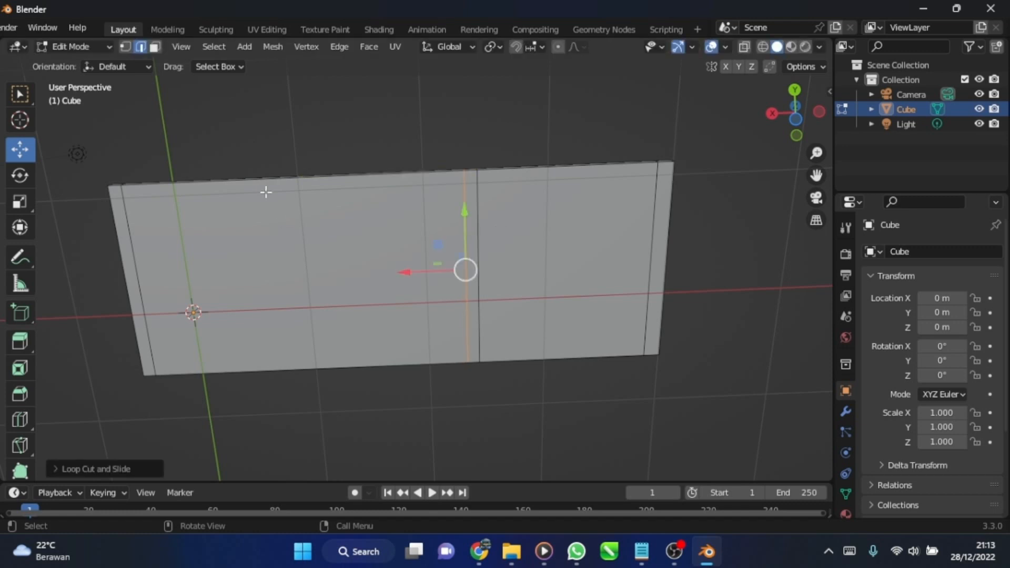
# Step: Select the three narrow crosswise faces on the tabletop's underside and extrude them downward together into panel legs
pyautogui.click(63, 134)
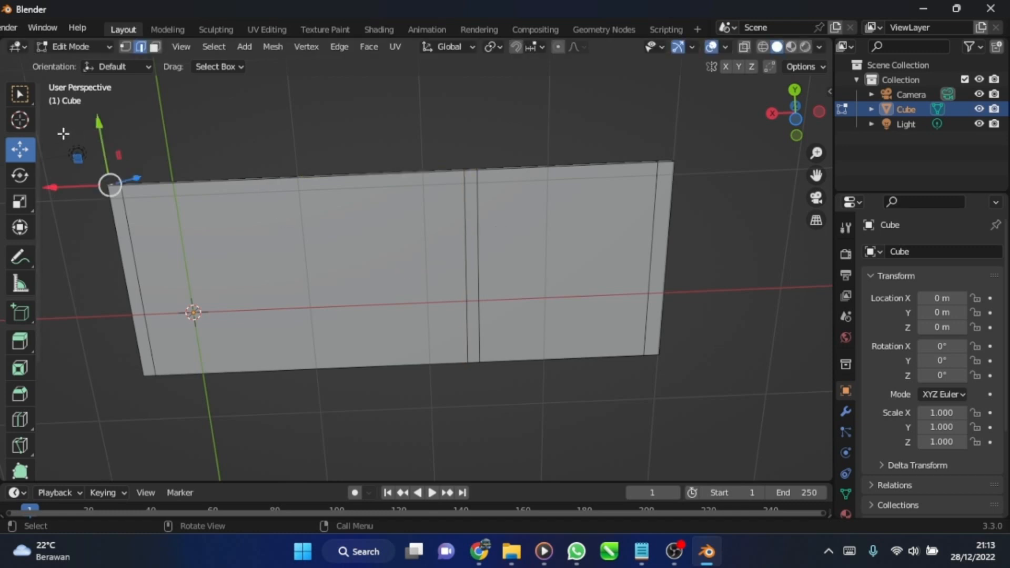
pyautogui.click(126, 226)
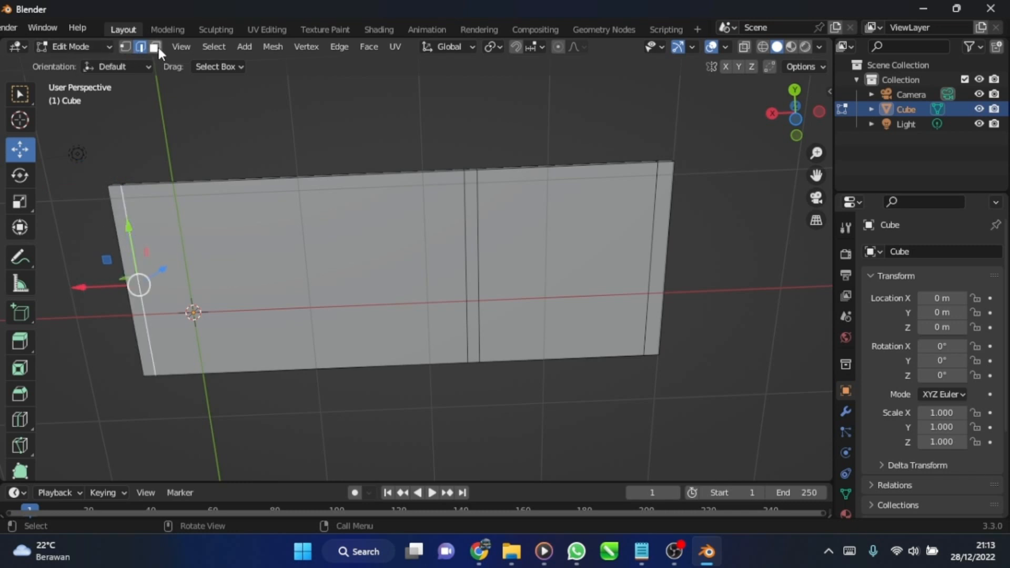
pyautogui.click(158, 46)
pyautogui.click(119, 205)
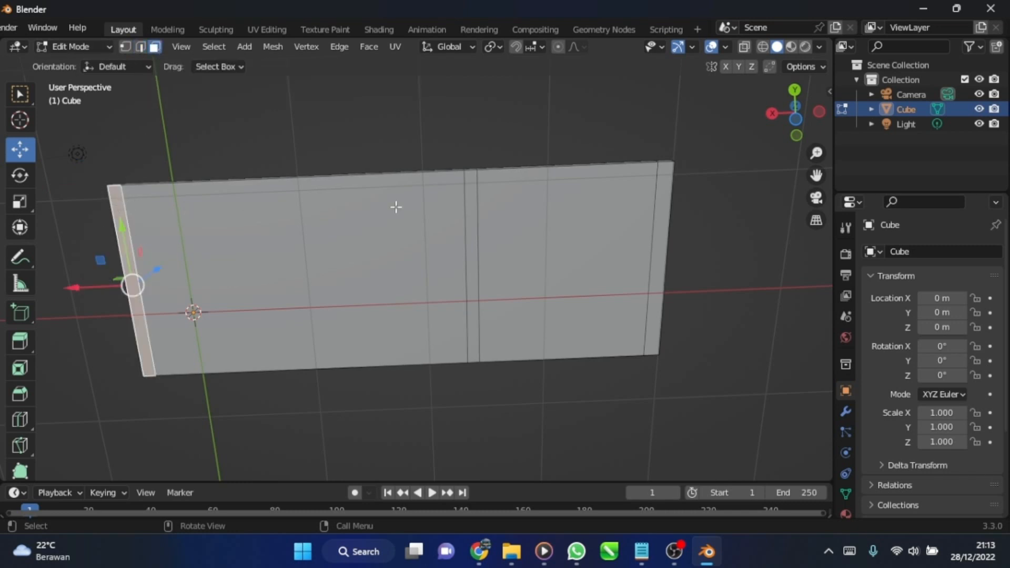
pyautogui.keyDown('shift'); pyautogui.click(469, 202); pyautogui.keyUp('shift')
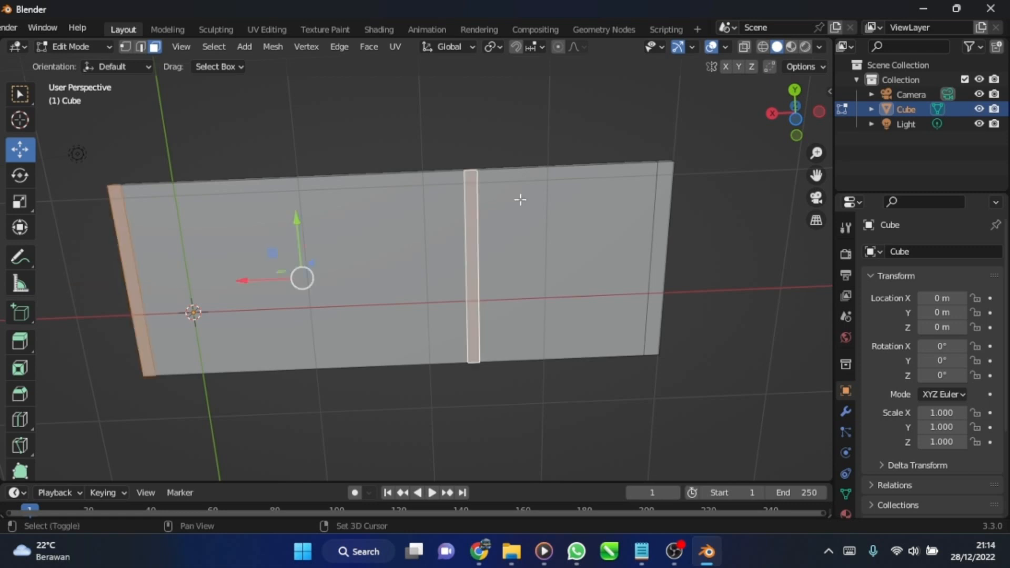
pyautogui.keyDown('shift'); pyautogui.click(662, 195); pyautogui.keyUp('shift')
pyautogui.moveTo(507, 124); pyautogui.dragTo(504, 239, button='middle')
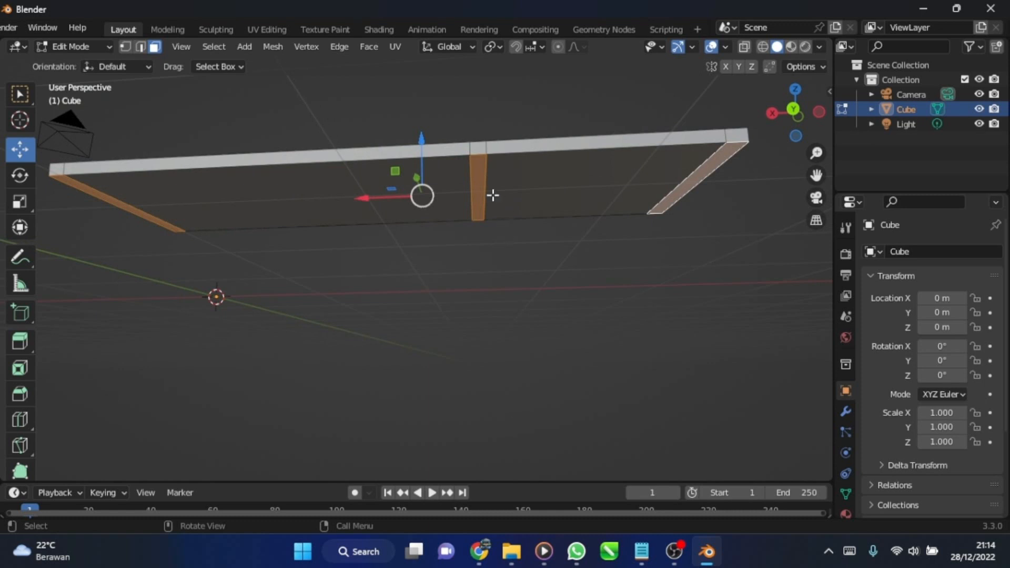
pyautogui.moveTo(493, 195)
pyautogui.mouseDown(button='middle')
pyautogui.moveTo(496, 176)
pyautogui.moveTo(501, 190)
pyautogui.mouseUp(button='middle')
pyautogui.press('e')
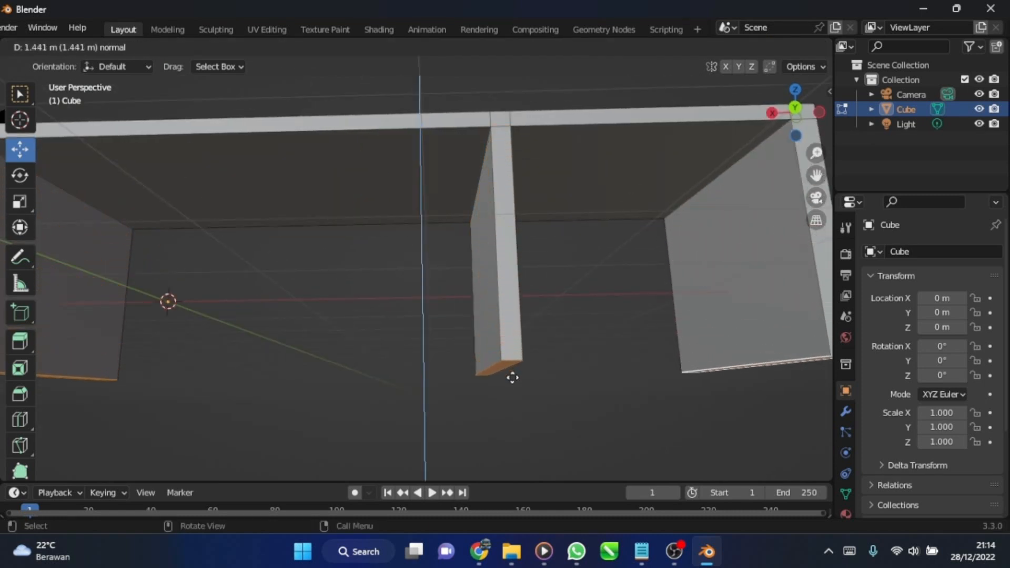
pyautogui.click(516, 432)
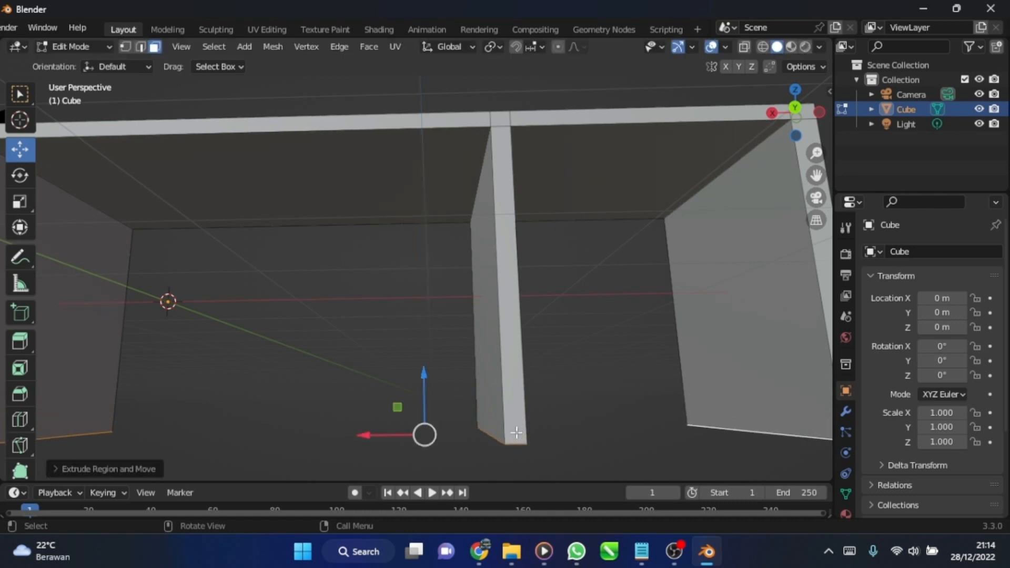
# Step: Move the middle panel's bottom face up along Z so the panel hangs well above the bottoms of the outer legs
pyautogui.scroll(-5, 586, 322)
pyautogui.moveTo(577, 331); pyautogui.dragTo(610, 345, button='middle')
pyautogui.moveTo(446, 363); pyautogui.dragTo(461, 255, button='middle')
pyautogui.scroll(2, 486, 280)
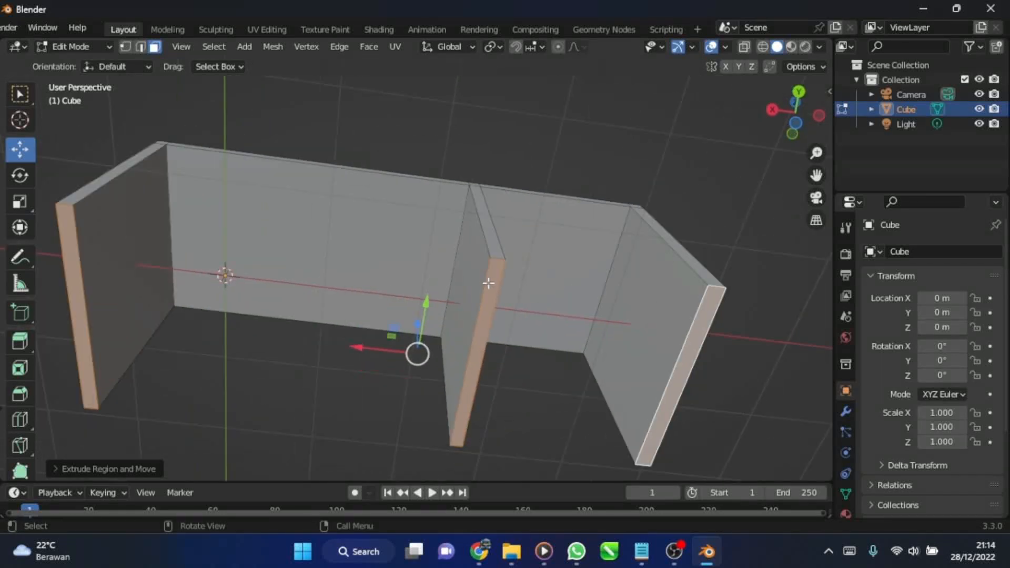
pyautogui.click(492, 286)
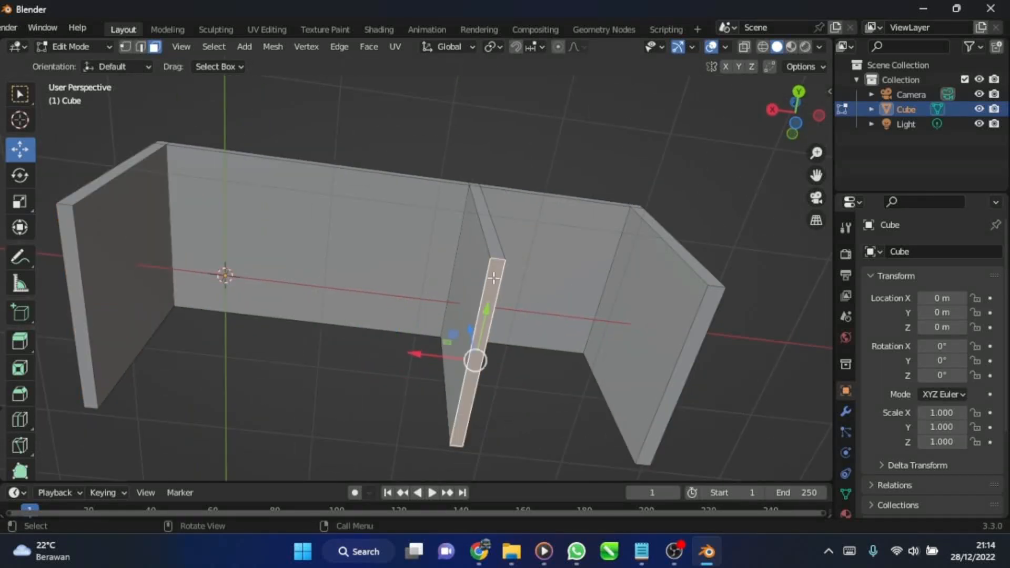
pyautogui.moveTo(494, 278); pyautogui.dragTo(471, 316, button='middle')
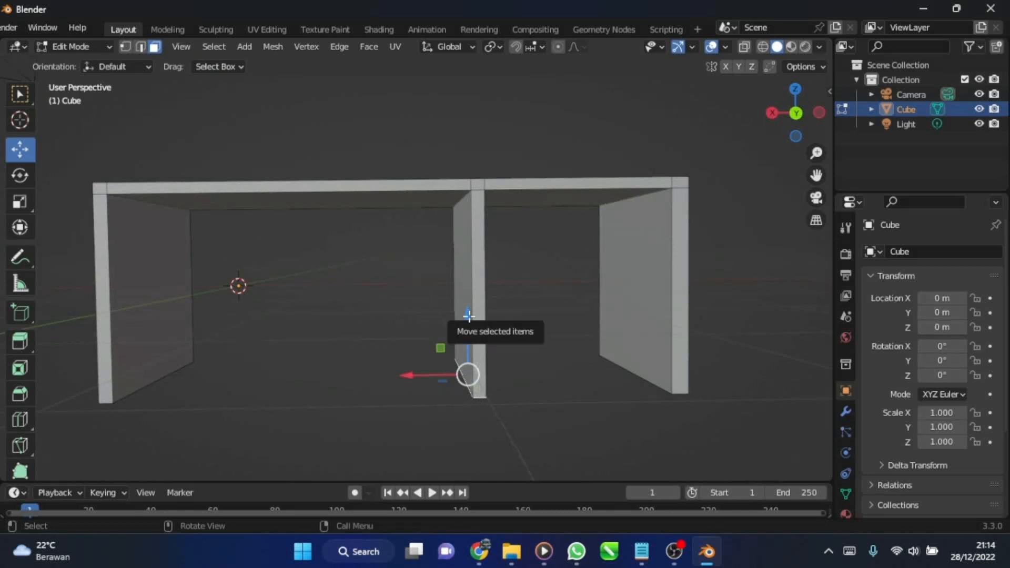
pyautogui.moveTo(468, 315); pyautogui.dragTo(472, 238)
pyautogui.scroll(1, 478, 268)
pyautogui.moveTo(485, 294); pyautogui.dragTo(476, 275, button='middle')
pyautogui.moveTo(475, 274); pyautogui.dragTo(477, 244)
pyautogui.scroll(-2, 555, 250)
pyautogui.moveTo(555, 252); pyautogui.dragTo(528, 259, button='middle')
pyautogui.scroll(1, 490, 261)
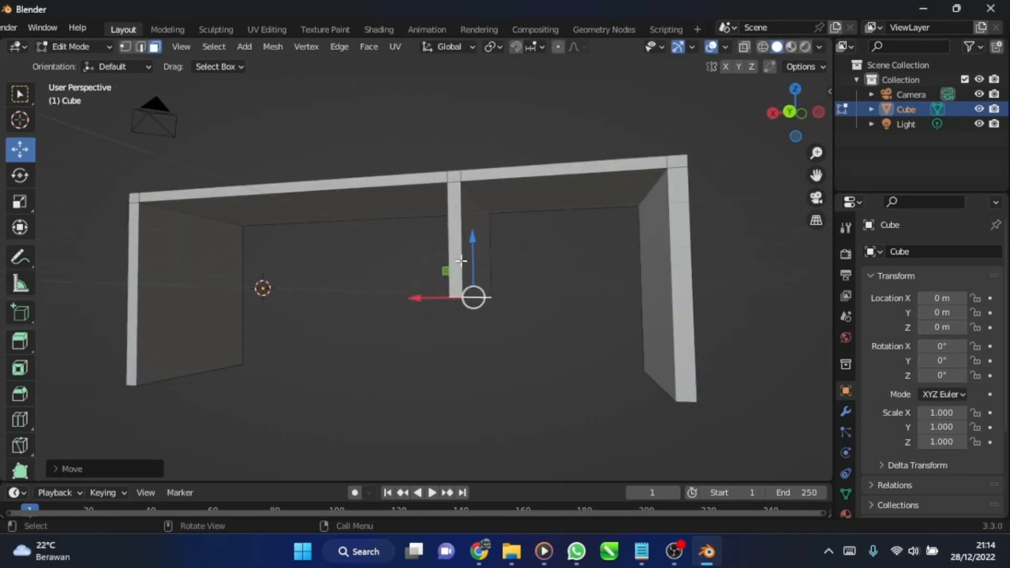
pyautogui.moveTo(472, 235); pyautogui.dragTo(473, 248)
# Step: Add a horizontal loop cut around the middle panel, slid close to its bottom edge
pyautogui.moveTo(473, 248)
pyautogui.mouseDown(button='middle')
pyautogui.moveTo(395, 283)
pyautogui.moveTo(534, 288)
pyautogui.moveTo(475, 300)
pyautogui.moveTo(296, 300)
pyautogui.moveTo(421, 322)
pyautogui.moveTo(442, 294)
pyautogui.moveTo(424, 293)
pyautogui.moveTo(512, 288)
pyautogui.moveTo(473, 305)
pyautogui.moveTo(446, 302)
pyautogui.mouseUp(button='middle')
pyautogui.click(446, 302)
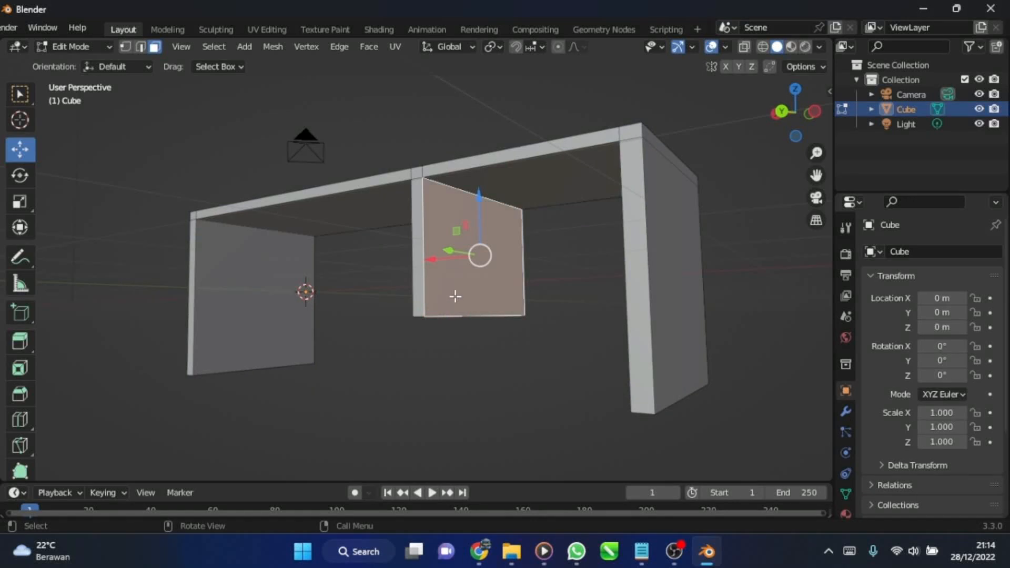
pyautogui.hotkey('ctrl', 'r')
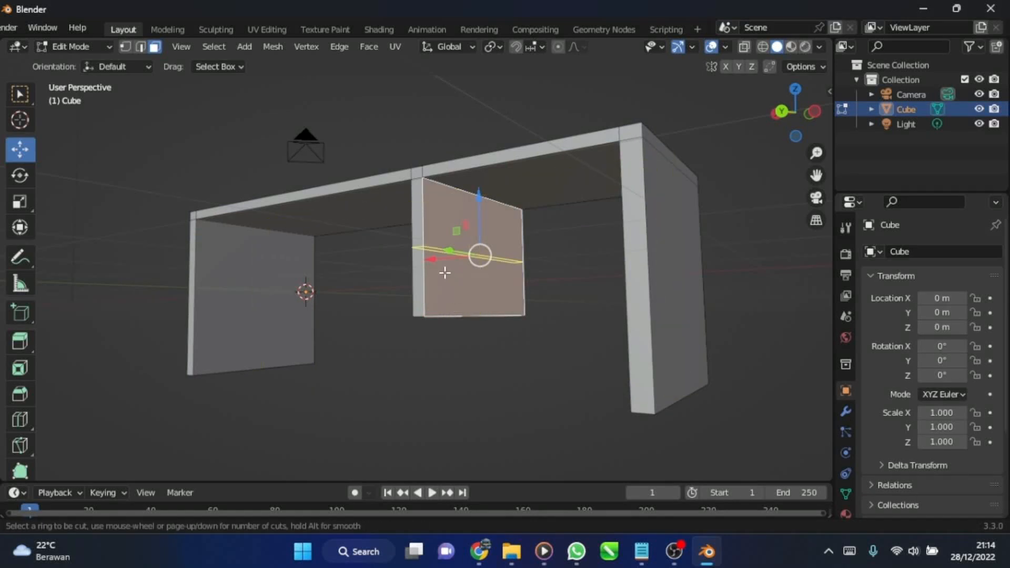
pyautogui.click(445, 272)
pyautogui.moveTo(444, 272); pyautogui.dragTo(496, 329)
pyautogui.scroll(1, 491, 322)
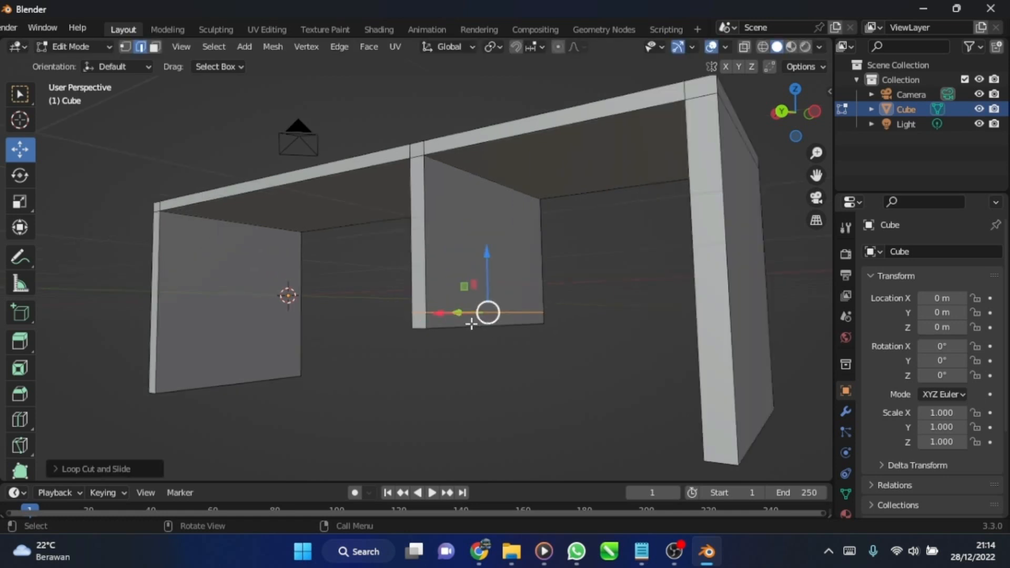
# Step: Extrude the narrow bottom strip of the middle panel about 1.72 m to the nearer end leg, forming a shelf
pyautogui.click(470, 324)
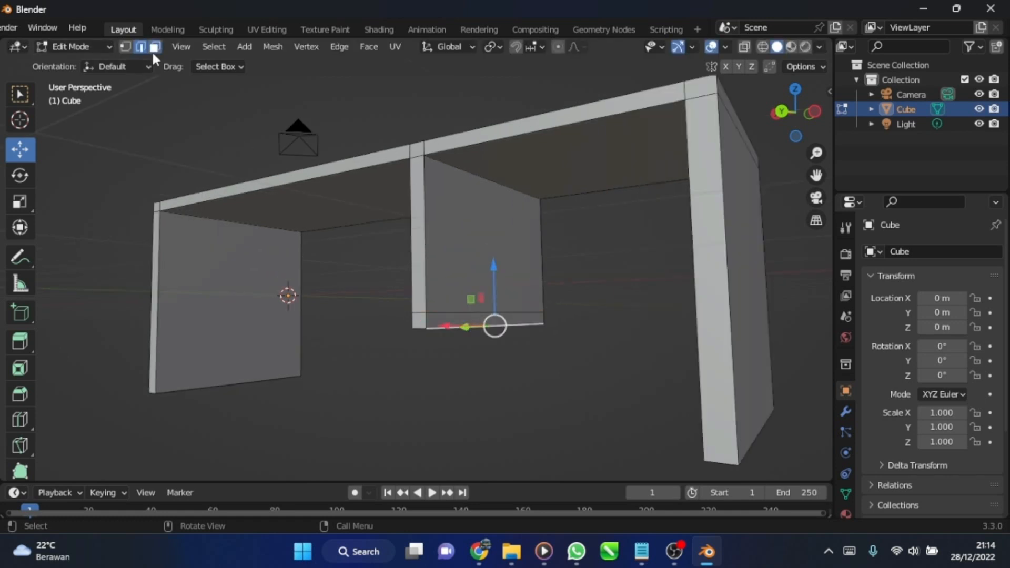
pyautogui.click(154, 47)
pyautogui.click(482, 319)
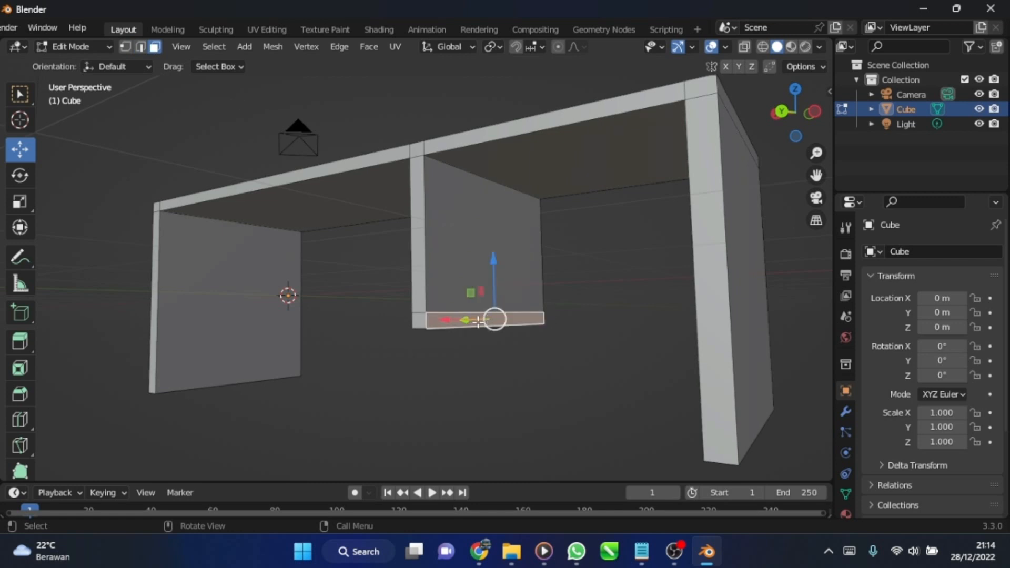
pyautogui.press('e')
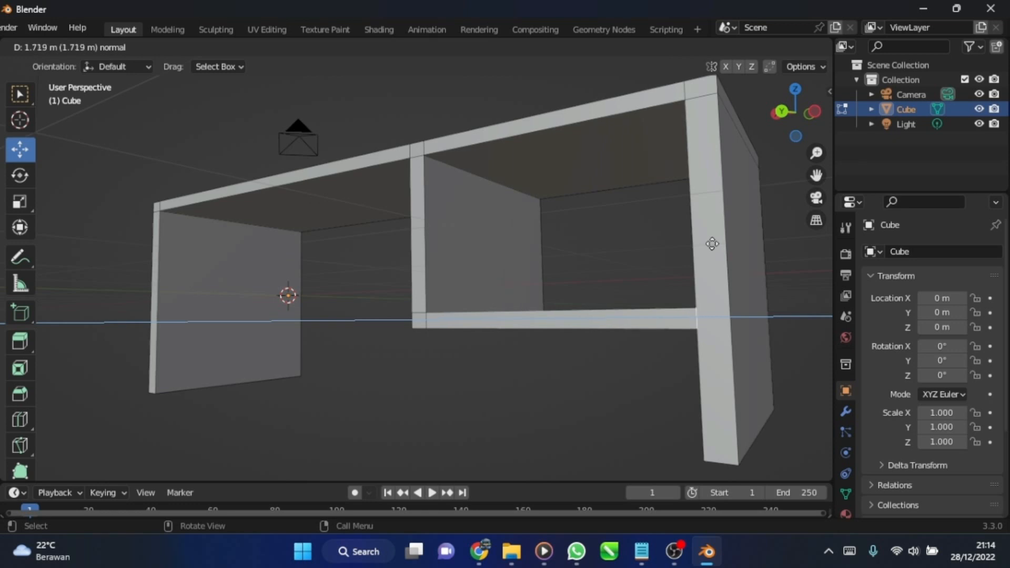
pyautogui.click(713, 245)
# Step: Add a lengthwise loop cut through the tabletop underside, legs and shelf, slid close to the desk's back edge
pyautogui.moveTo(727, 316); pyautogui.dragTo(320, 250, button='middle')
pyautogui.click(288, 234)
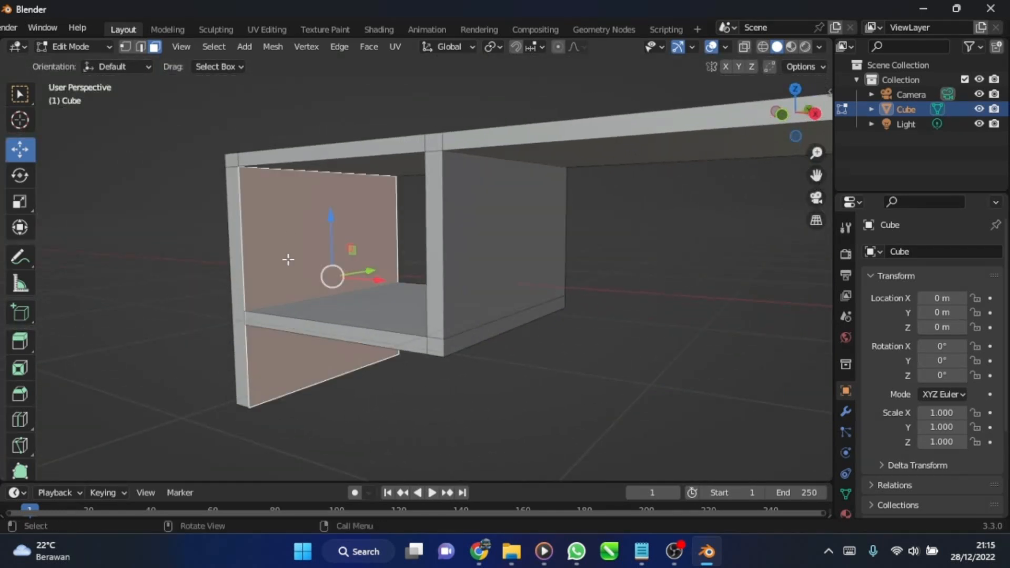
pyautogui.hotkey('ctrl', 'r')
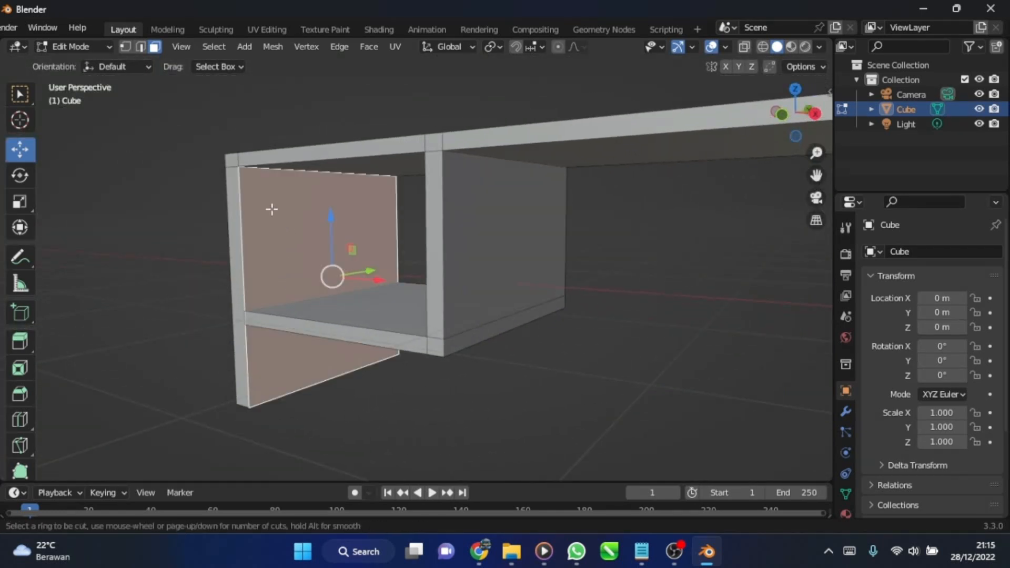
pyautogui.click(318, 200)
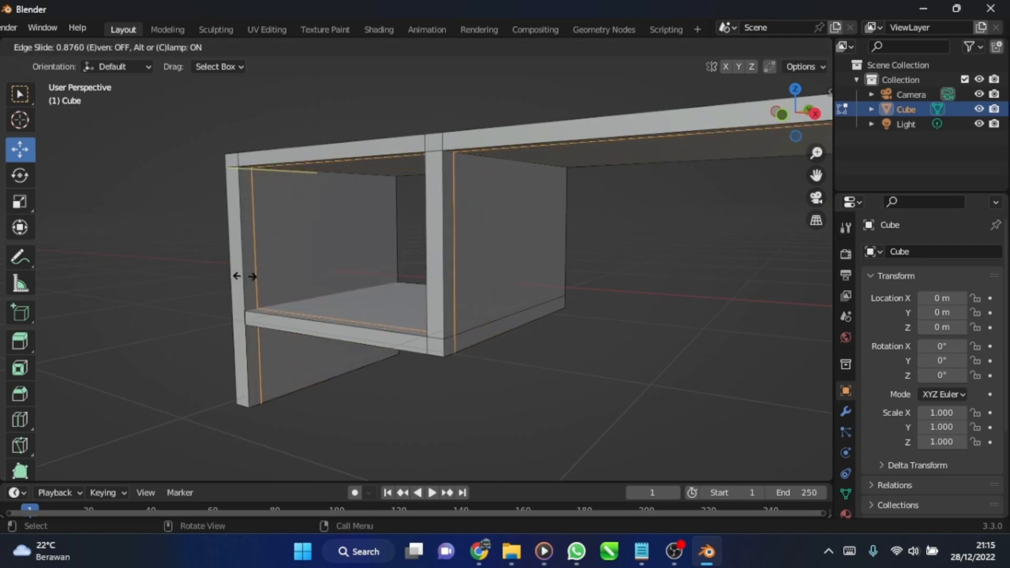
pyautogui.click(241, 275)
# Step: Add a horizontal loop cut around the end leg beside the shelf, level with the shelf's underside
pyautogui.moveTo(266, 354); pyautogui.dragTo(298, 280, button='middle')
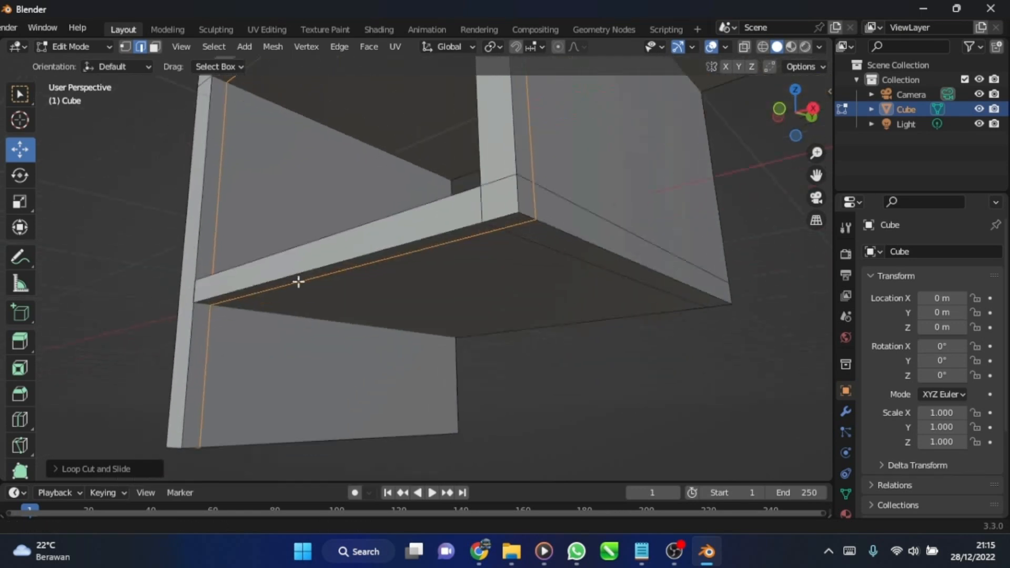
pyautogui.click(274, 353)
pyautogui.hotkey('ctrl', 'r')
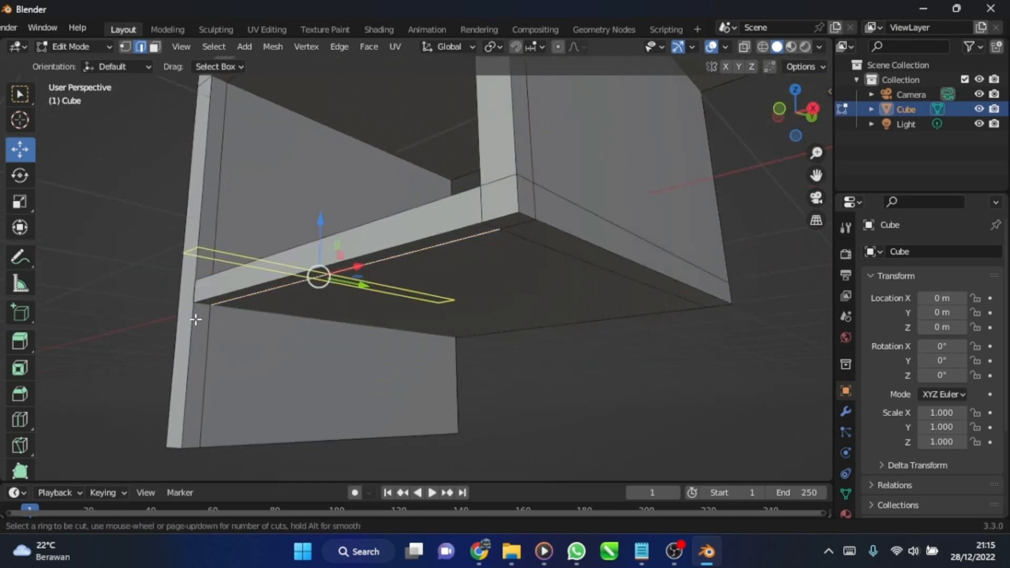
pyautogui.click(194, 329)
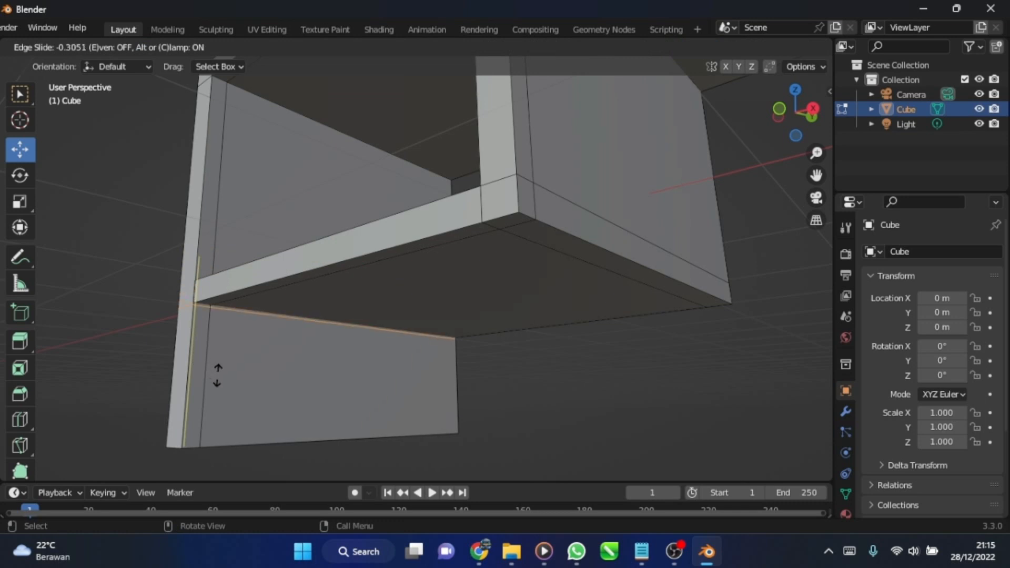
pyautogui.click(219, 375)
# Step: Extrude the narrow inner face at the back of the shelf-side leg, above the shelf, about 5.1 m to the opposite leg as a back panel
pyautogui.keyDown('shift'); pyautogui.moveTo(283, 244); pyautogui.dragTo(350, 323, button='middle'); pyautogui.keyUp('shift')
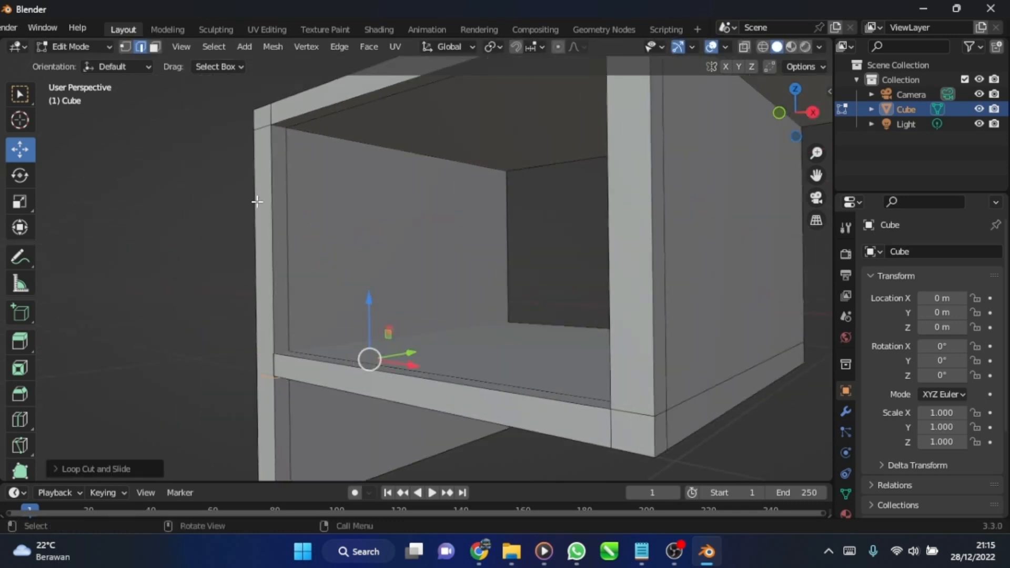
pyautogui.click(284, 164)
pyautogui.scroll(-1, 284, 164)
pyautogui.click(155, 47)
pyautogui.scroll(2, 310, 207)
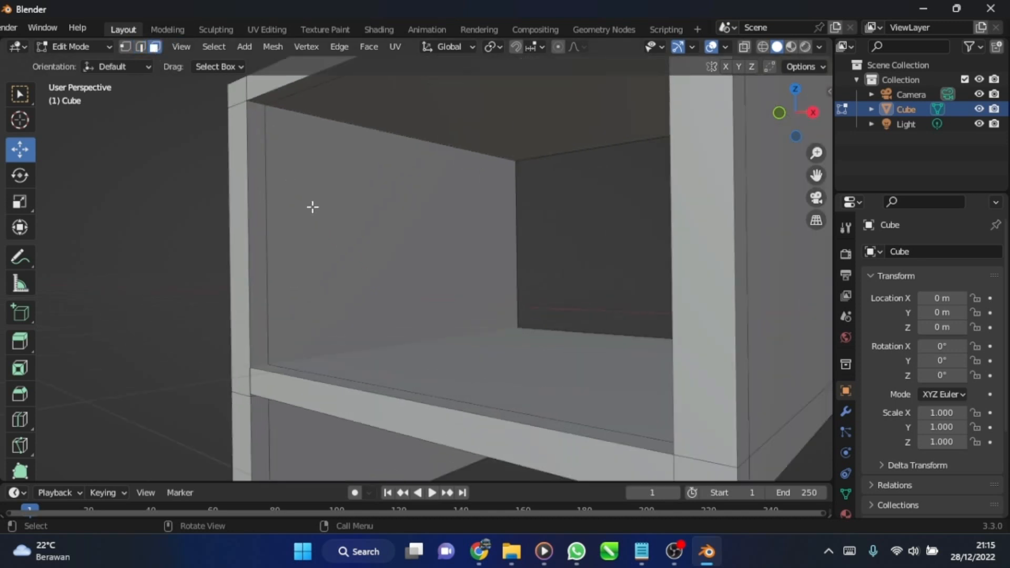
pyautogui.scroll(-4, 257, 201)
pyautogui.scroll(-3, 324, 265)
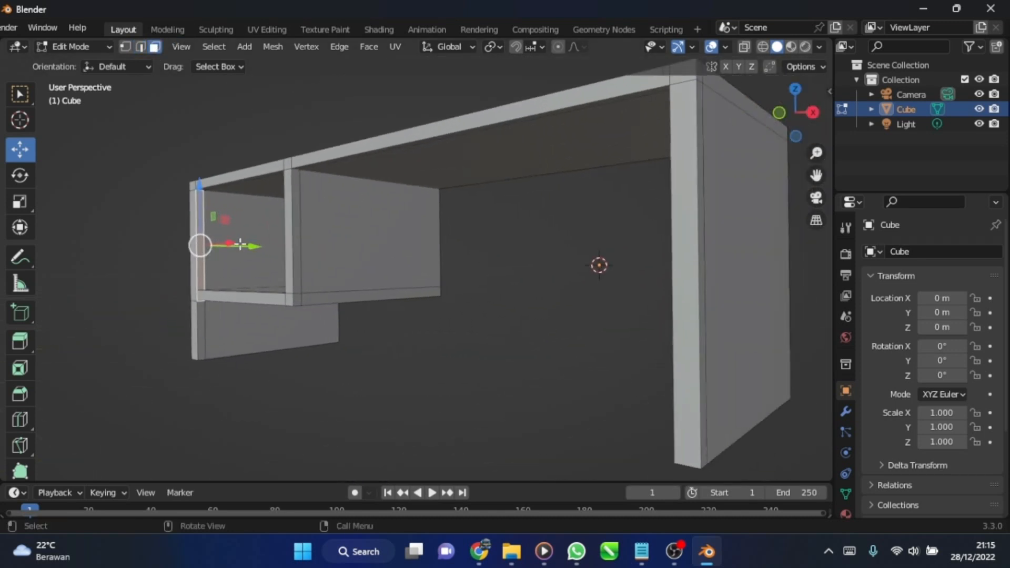
pyautogui.moveTo(243, 243); pyautogui.dragTo(622, 242)
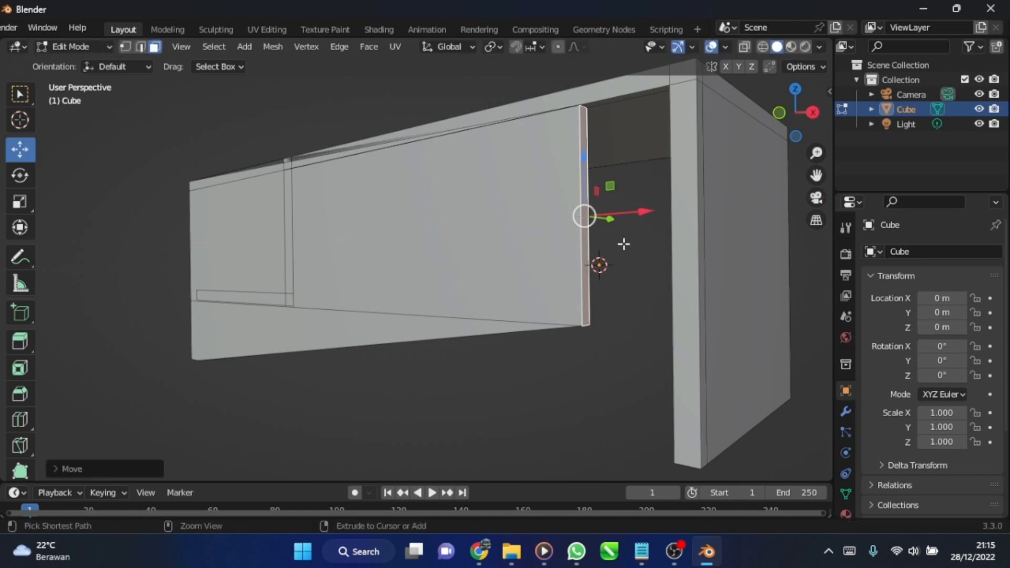
pyautogui.hotkey('ctrl', 'z')
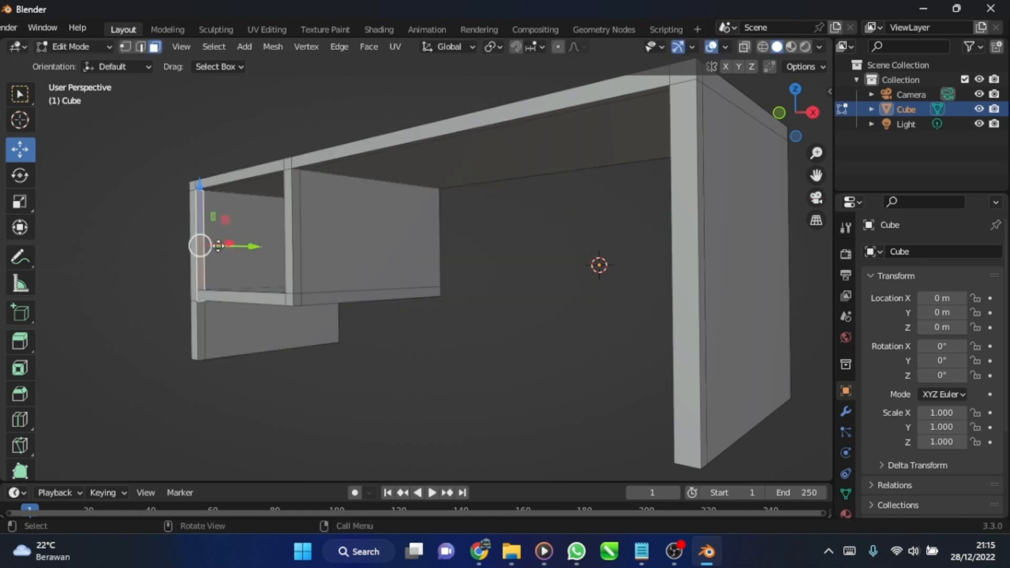
pyautogui.press('e')
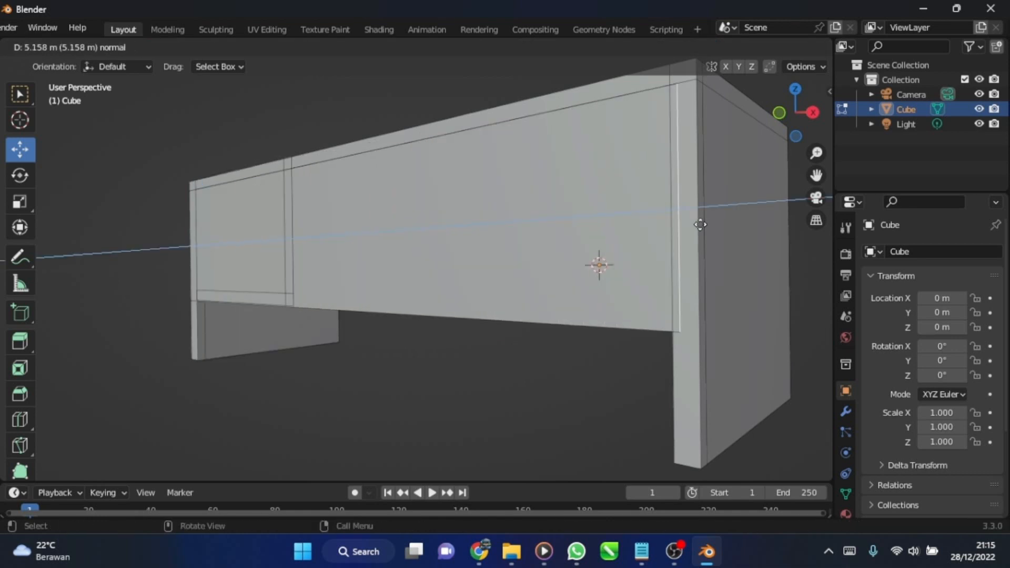
pyautogui.click(694, 225)
pyautogui.scroll(-5, 677, 259)
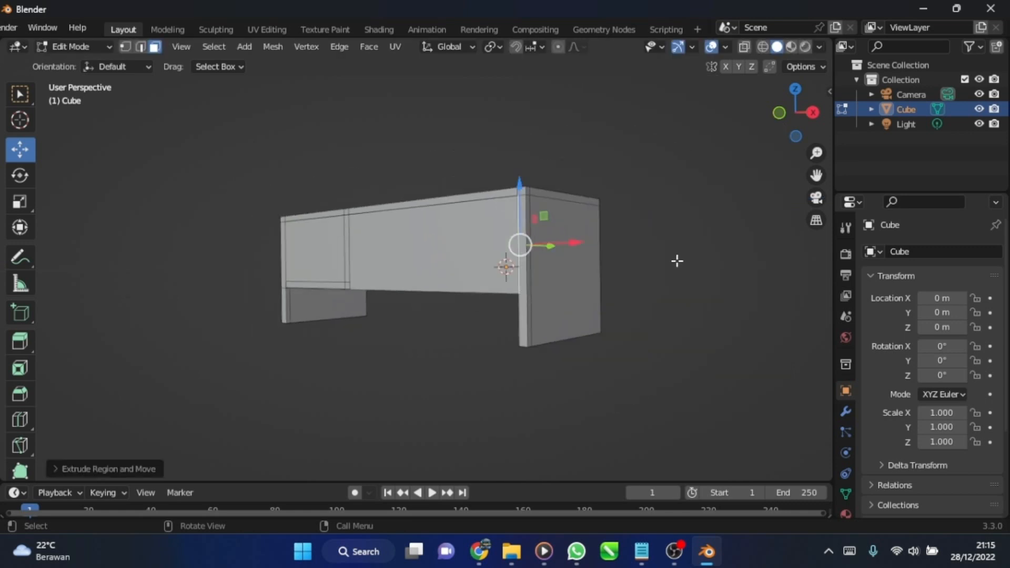
pyautogui.moveTo(677, 259); pyautogui.dragTo(672, 321, button='middle')
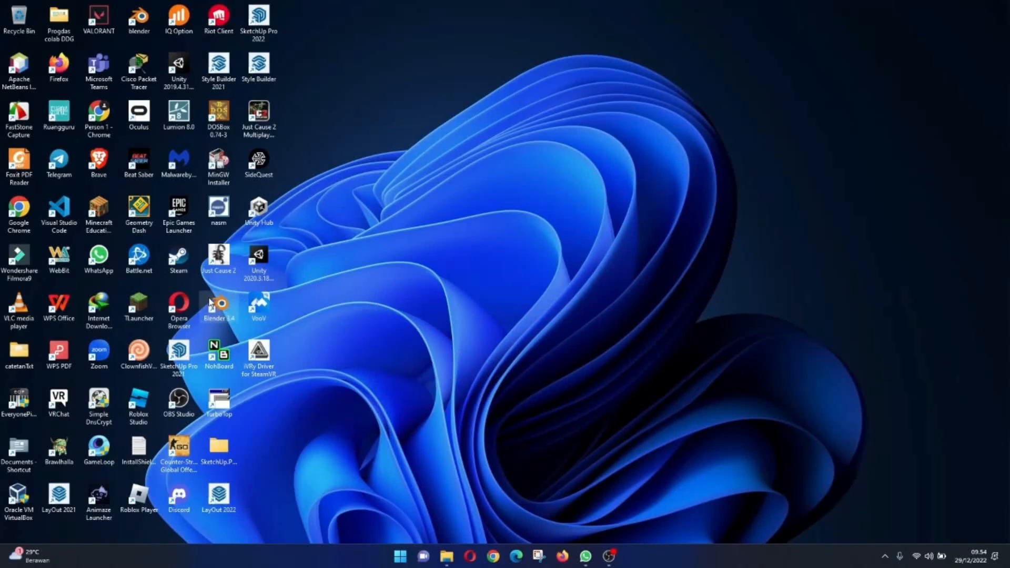
# Step: Start Blender 3.4 and open the recent file meja kantor 2.blend
pyautogui.doubleClick(222, 297)
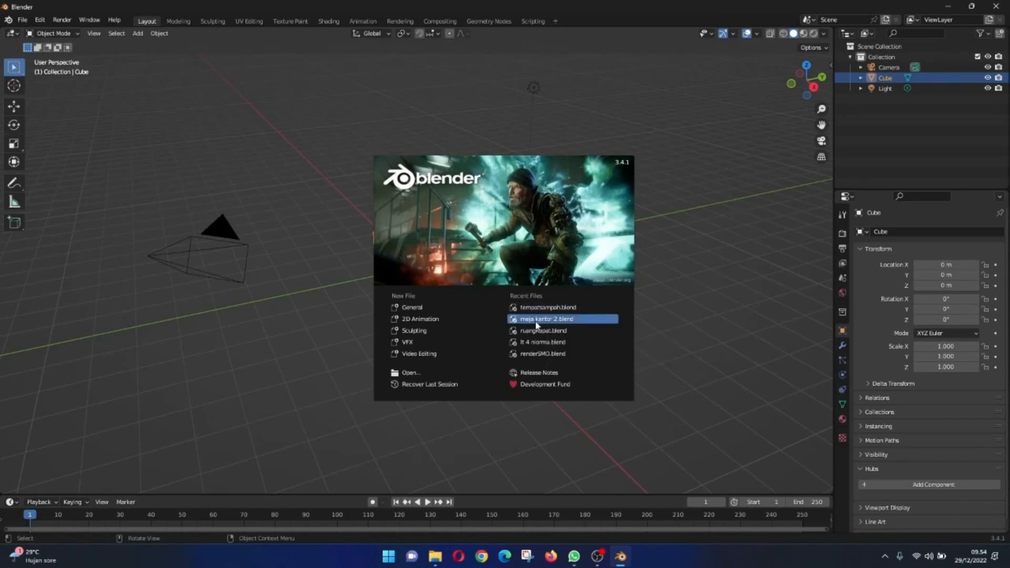
pyautogui.click(571, 320)
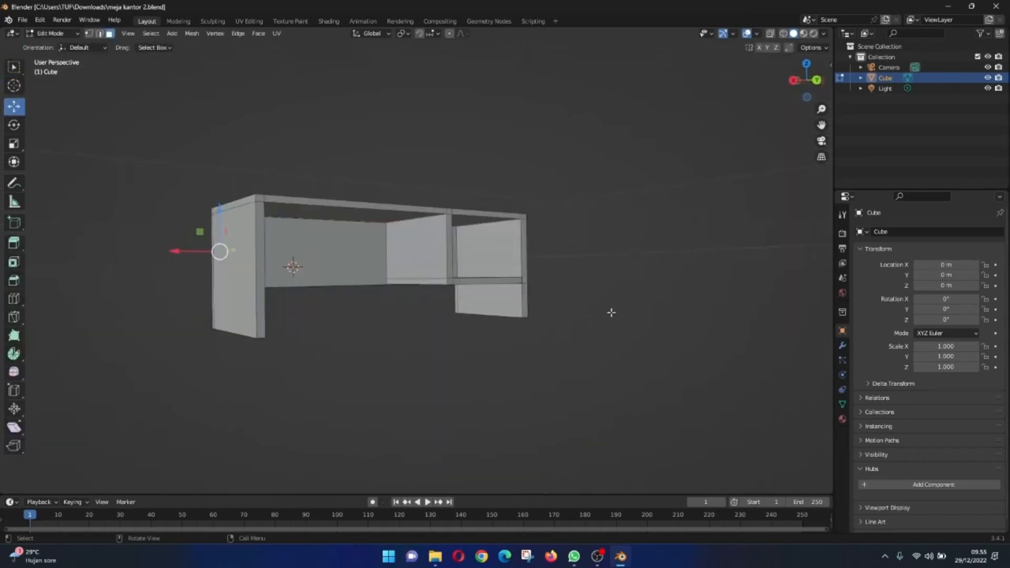
# Step: Activate the Select Box tool and switch the desk from Edit Mode to Object Mode
pyautogui.moveTo(686, 301); pyautogui.dragTo(572, 313, button='middle')
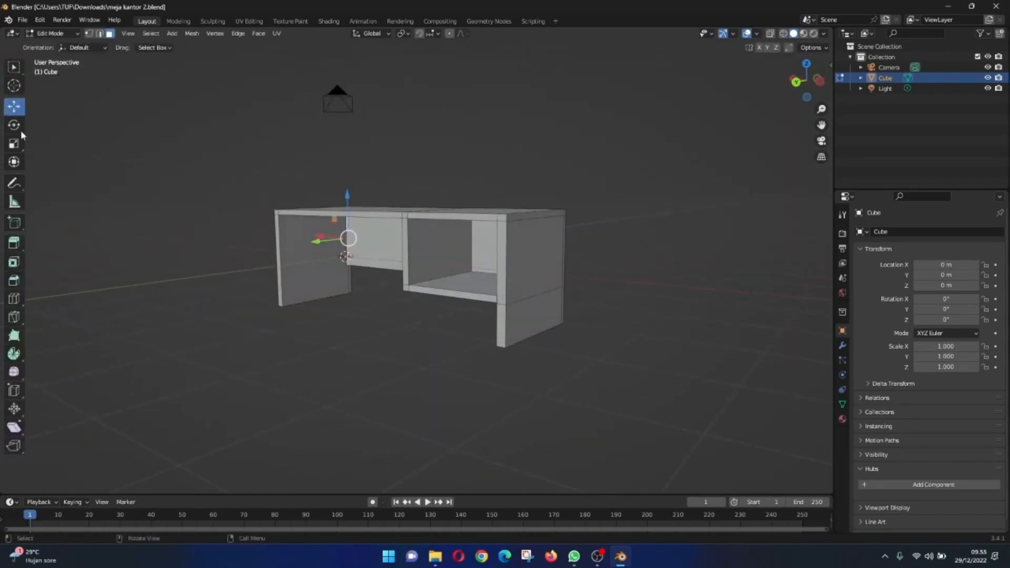
pyautogui.click(15, 71)
pyautogui.moveTo(429, 164); pyautogui.dragTo(676, 165, button='middle')
pyautogui.press('Tab')
pyautogui.moveTo(498, 163); pyautogui.dragTo(664, 174, button='middle')
pyautogui.scroll(6, 660, 174)
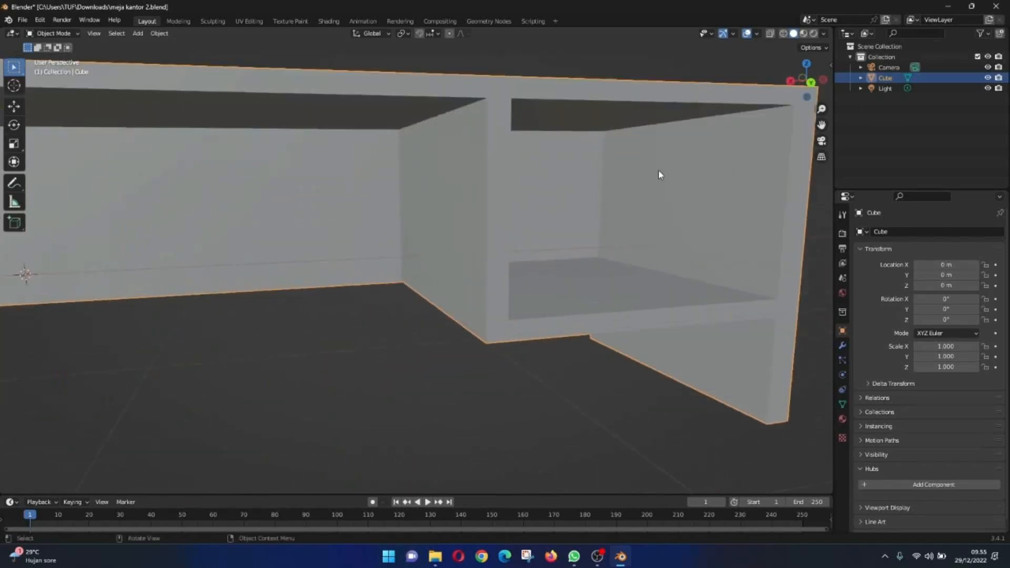
# Step: Examine the modelled desk from the front, back, ends, underside and above, and deselect it
pyautogui.scroll(-8, 502, 175)
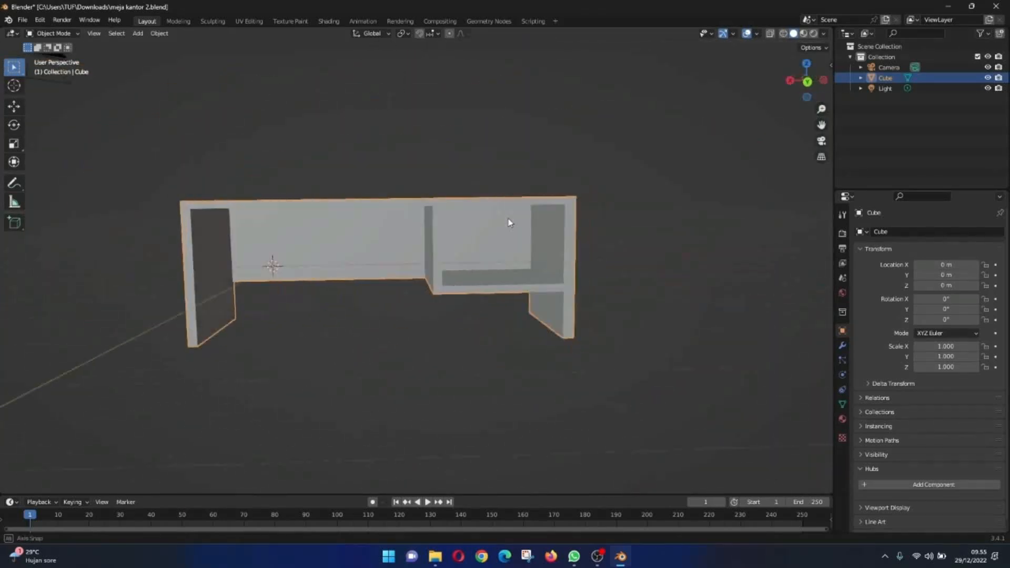
pyautogui.scroll(8, 415, 225)
pyautogui.moveTo(383, 228); pyautogui.dragTo(431, 327, button='middle')
pyautogui.scroll(-5, 460, 212)
pyautogui.scroll(-2, 460, 212)
pyautogui.scroll(-4, 432, 315)
pyautogui.moveTo(453, 274); pyautogui.dragTo(526, 302, button='middle')
pyautogui.moveTo(442, 210); pyautogui.dragTo(427, 320, button='middle')
pyautogui.scroll(-2, 456, 285)
pyautogui.scroll(5, 414, 294)
pyautogui.scroll(-5, 474, 258)
pyautogui.scroll(5, 550, 325)
pyautogui.scroll(-5, 423, 320)
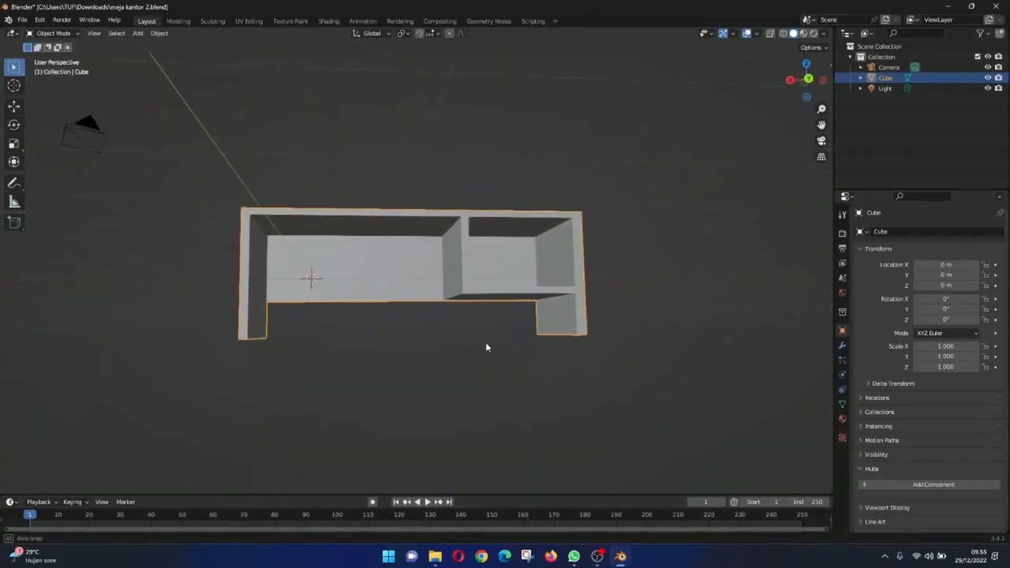
pyautogui.moveTo(485, 341); pyautogui.dragTo(406, 341, button='middle')
pyautogui.scroll(4, 405, 340)
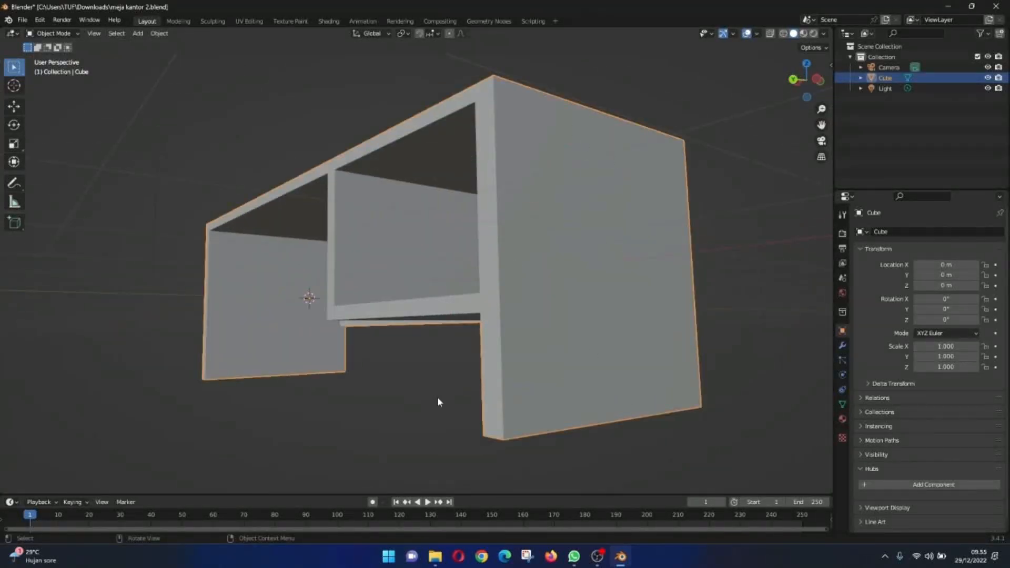
pyautogui.moveTo(438, 403); pyautogui.dragTo(515, 248, button='middle')
pyautogui.scroll(-4, 408, 318)
pyautogui.scroll(6, 528, 295)
pyautogui.scroll(-3, 446, 253)
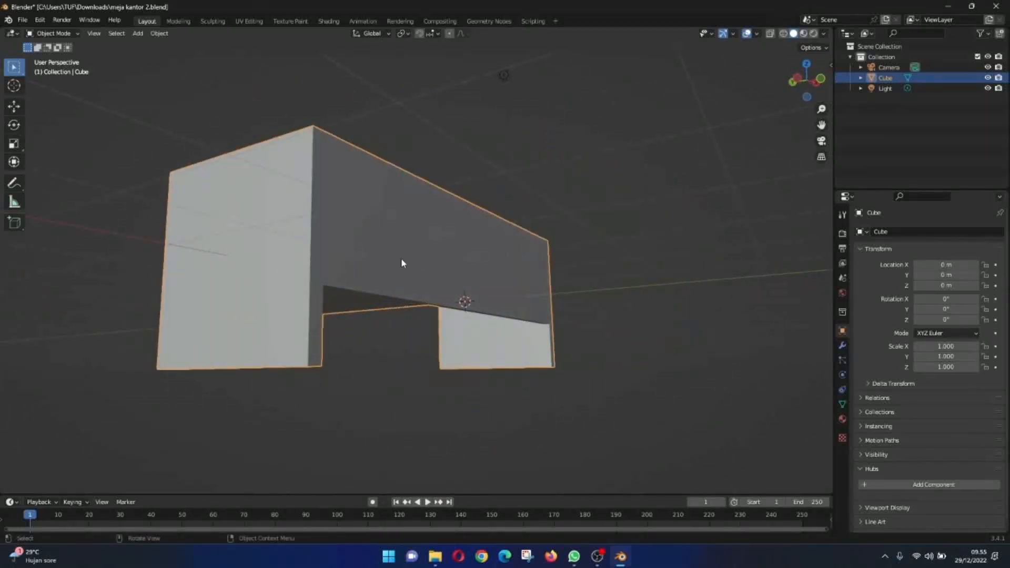
pyautogui.moveTo(401, 259); pyautogui.dragTo(334, 228, button='middle')
pyautogui.scroll(5, 333, 229)
pyautogui.moveTo(518, 246); pyautogui.dragTo(351, 359, button='middle')
pyautogui.scroll(-5, 442, 284)
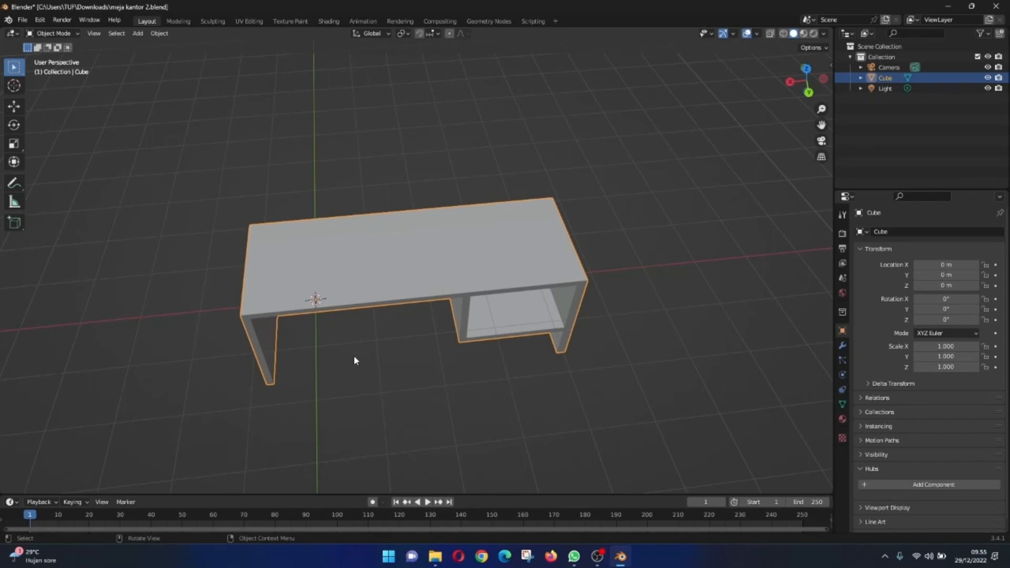
pyautogui.scroll(6, 437, 355)
pyautogui.moveTo(433, 349); pyautogui.dragTo(361, 264, button='middle')
pyautogui.scroll(-5, 361, 264)
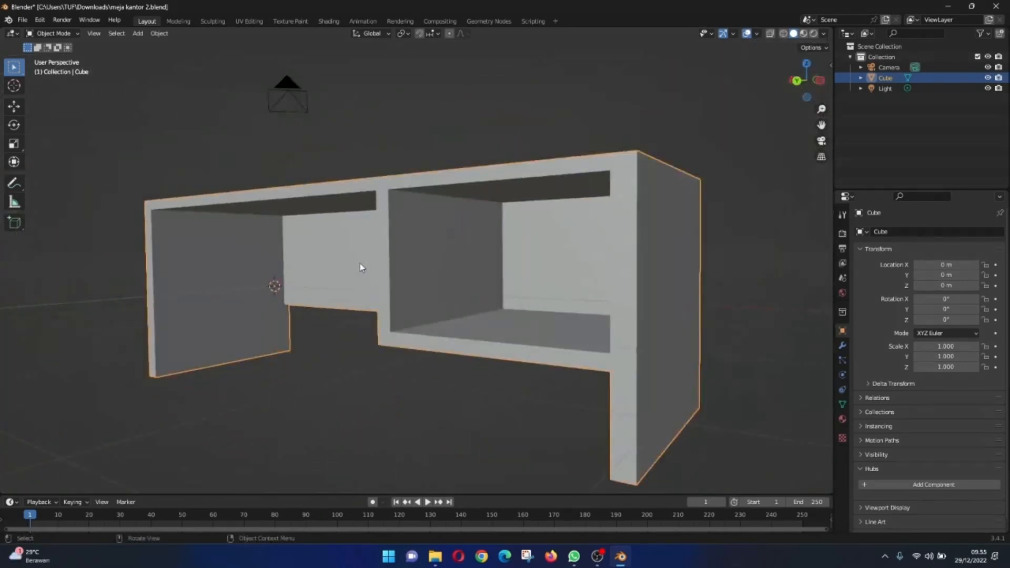
pyautogui.click(398, 149)
pyautogui.moveTo(399, 149); pyautogui.dragTo(483, 153, button='middle')
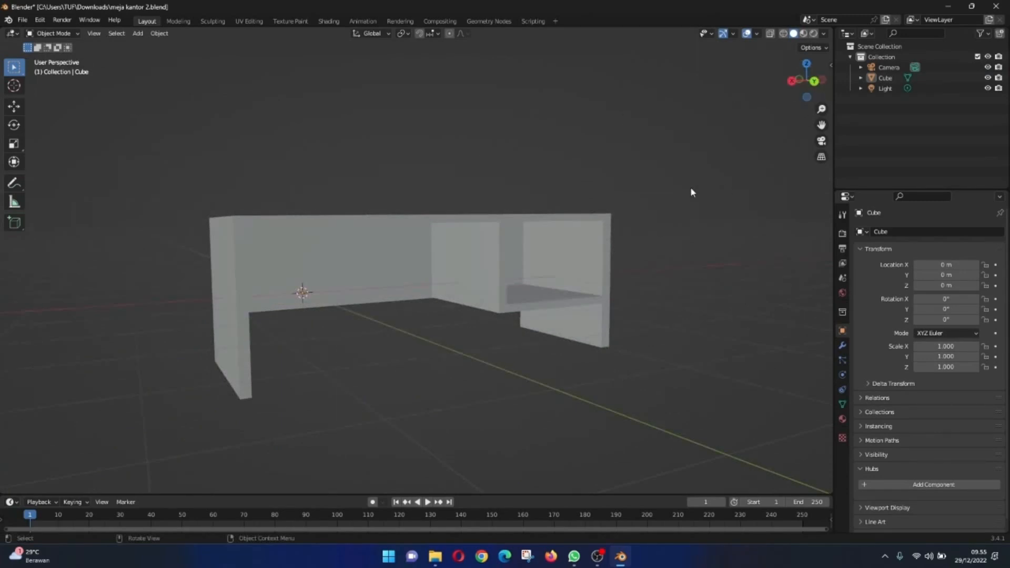
# Step: Enable the Screencast Keys display and collapse its settings
pyautogui.press('n')
pyautogui.click(826, 190)
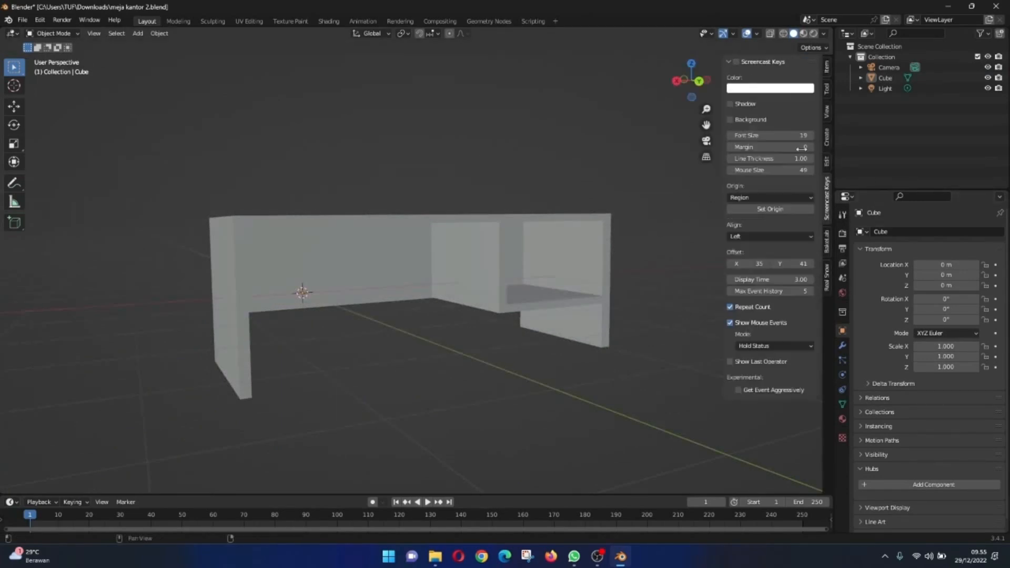
pyautogui.click(729, 61)
pyautogui.click(736, 62)
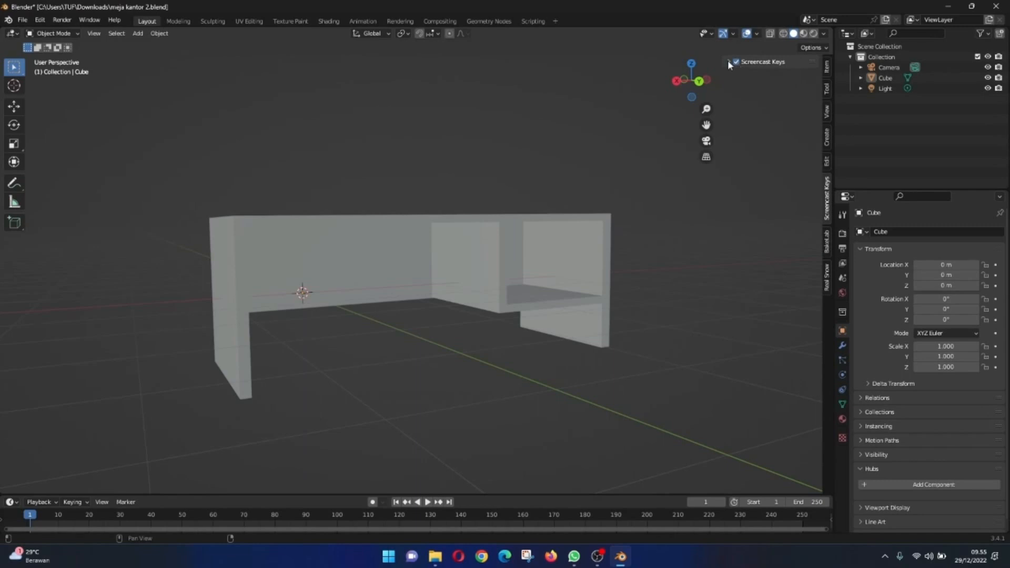
pyautogui.scroll(-3, 578, 165)
pyautogui.scroll(1, 579, 165)
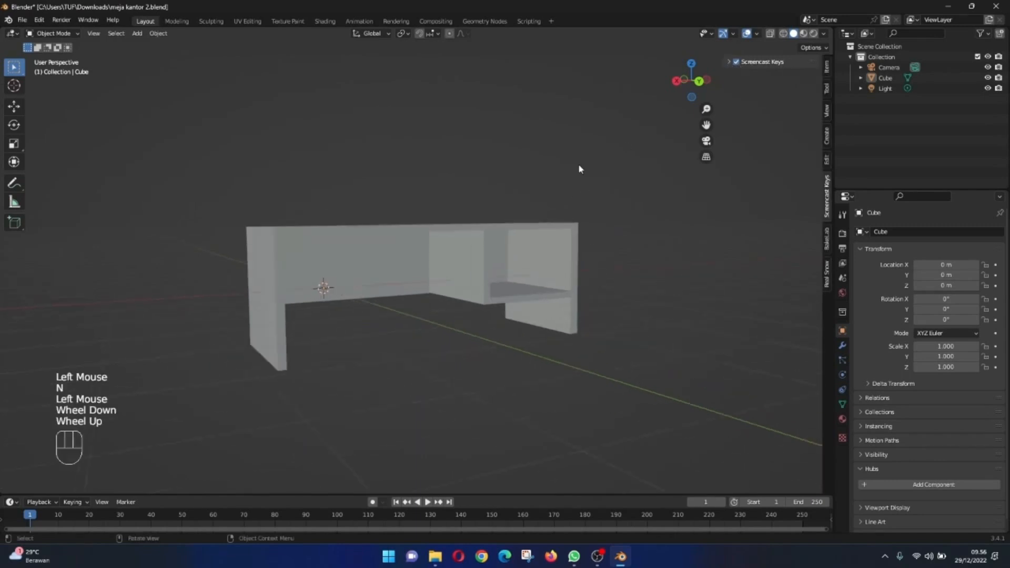
pyautogui.scroll(1, 578, 168)
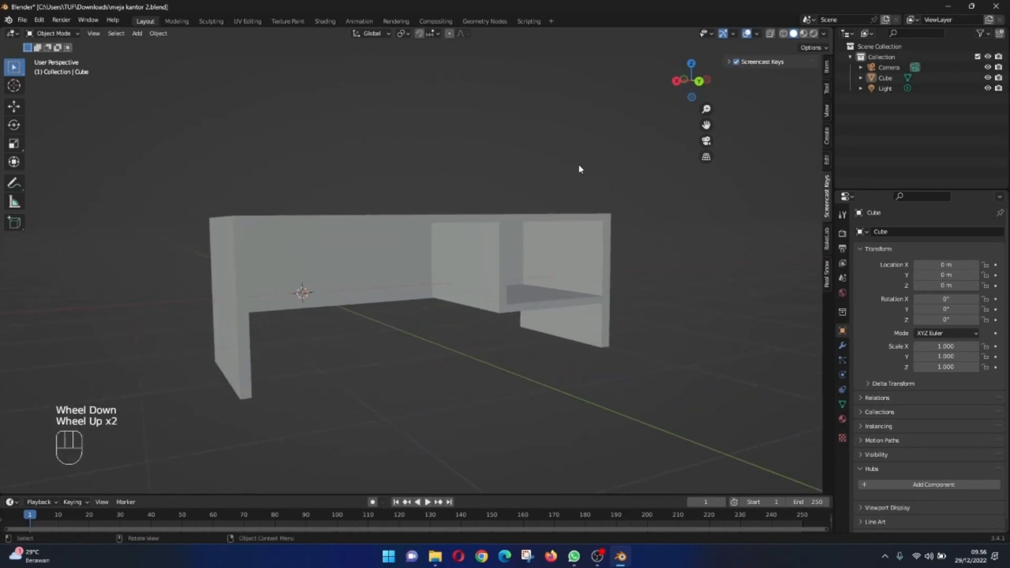
# Step: Examine the desk from its front, back and top, leaving it deselected
pyautogui.moveTo(578, 168); pyautogui.dragTo(121, 118, button='middle')
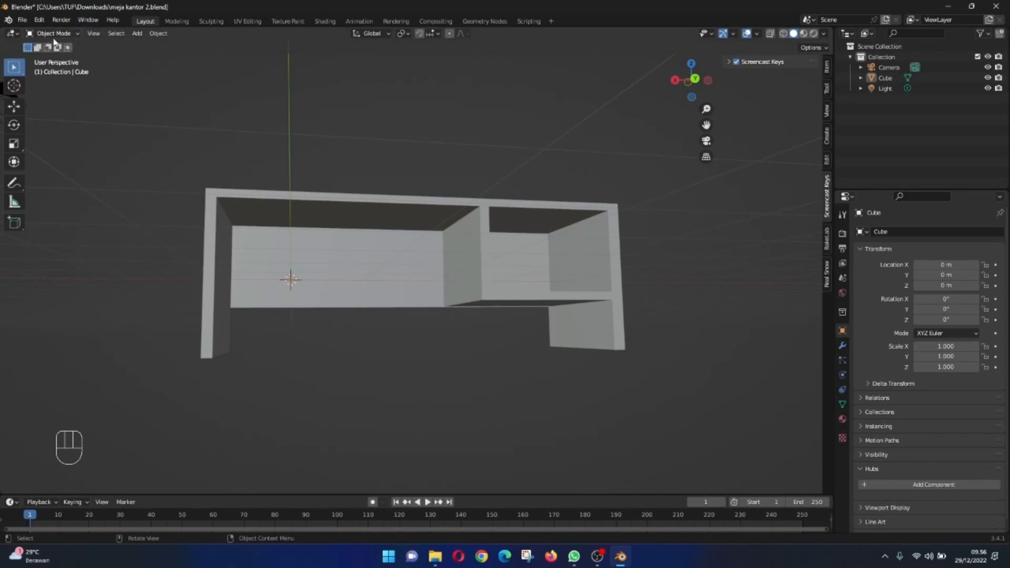
pyautogui.moveTo(352, 117); pyautogui.dragTo(271, 190, button='middle')
pyautogui.click(500, 216)
pyautogui.scroll(2, 556, 185)
pyautogui.scroll(-3, 243, 213)
pyautogui.click(500, 203)
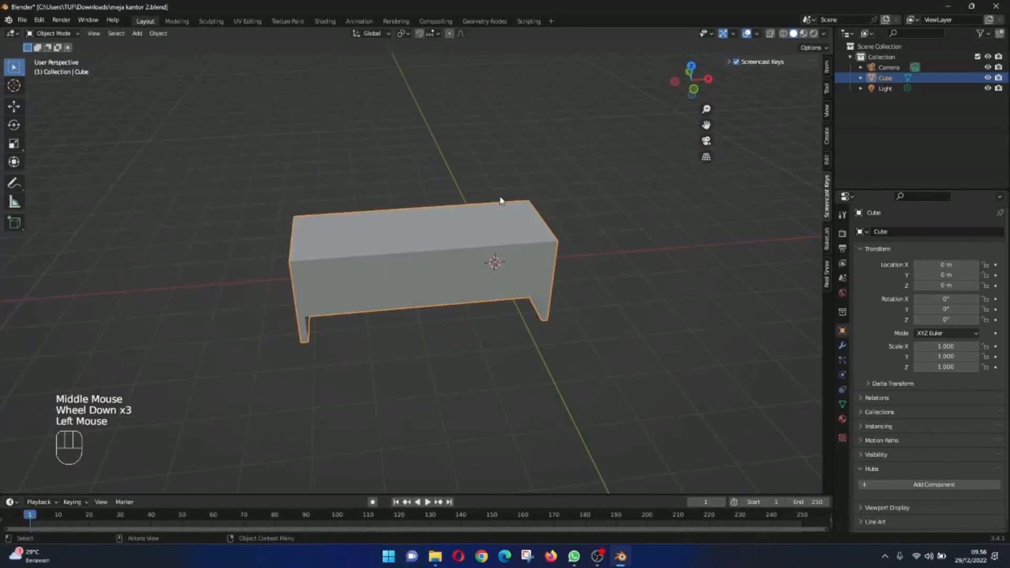
pyautogui.moveTo(500, 203); pyautogui.dragTo(302, 201, button='middle')
pyautogui.scroll(2, 489, 174)
pyautogui.scroll(2, 475, 172)
pyautogui.scroll(-1, 475, 172)
pyautogui.moveTo(475, 172); pyautogui.dragTo(554, 108, button='middle')
pyautogui.scroll(-2, 444, 158)
pyautogui.click(451, 110)
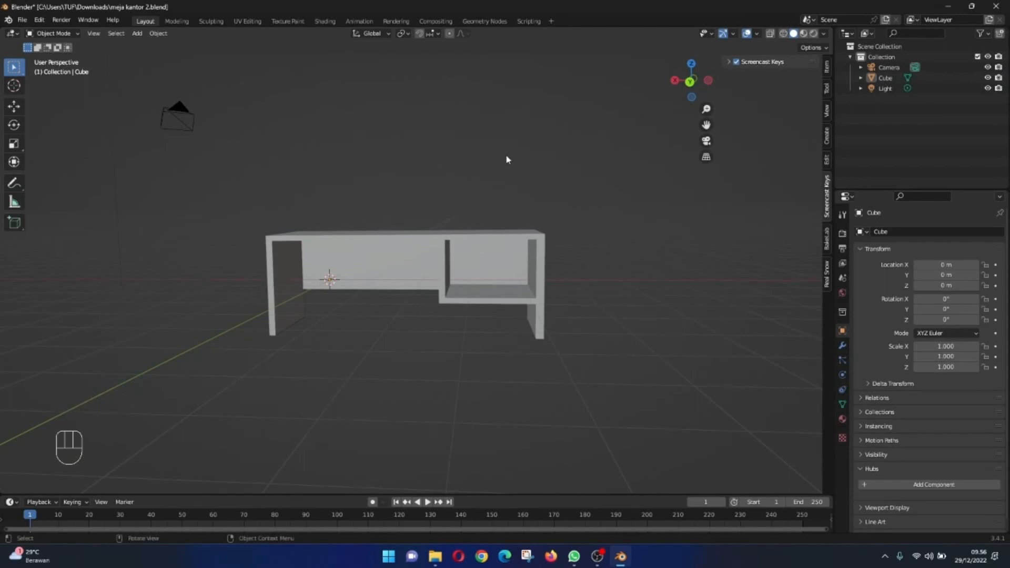
# Step: Switch the viewport shading from Solid to Material Preview
pyautogui.press('z')
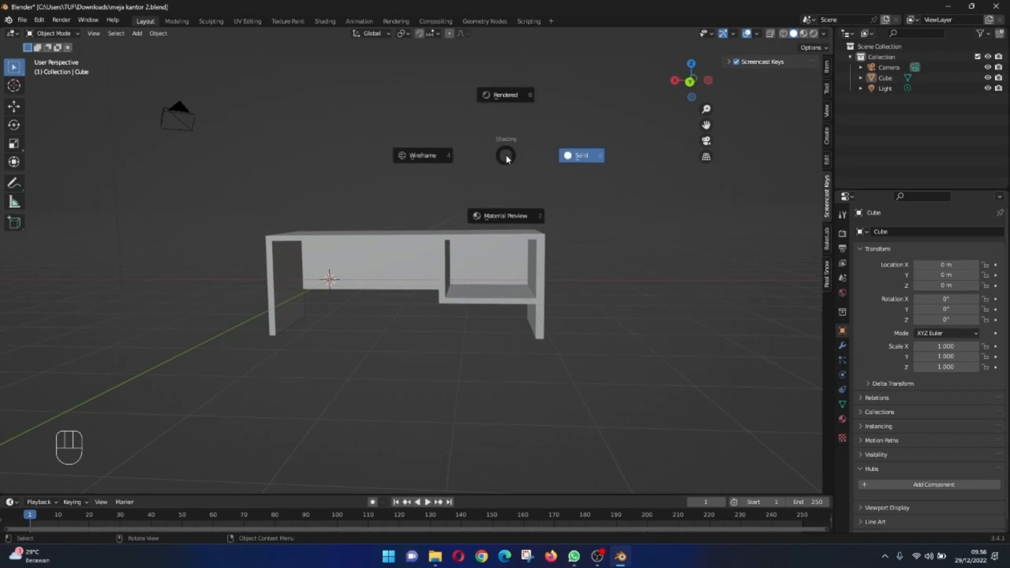
pyautogui.click(570, 159)
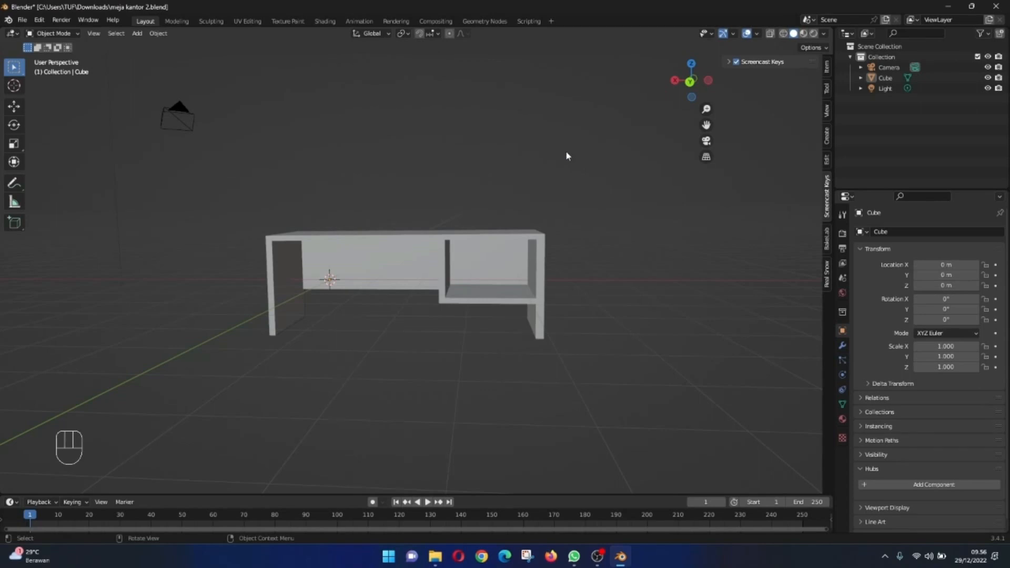
pyautogui.scroll(2, 567, 154)
pyautogui.press('z')
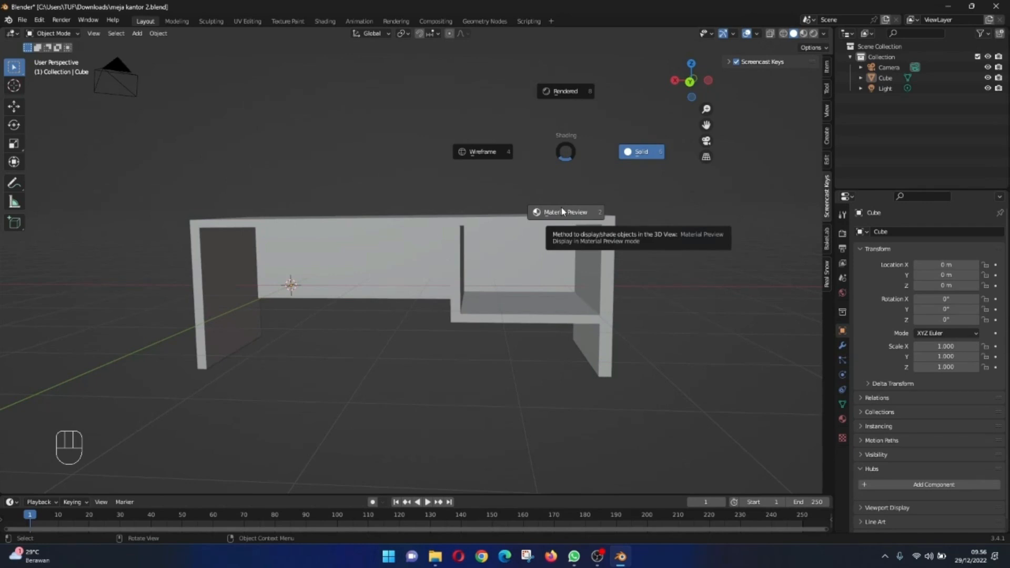
pyautogui.click(562, 211)
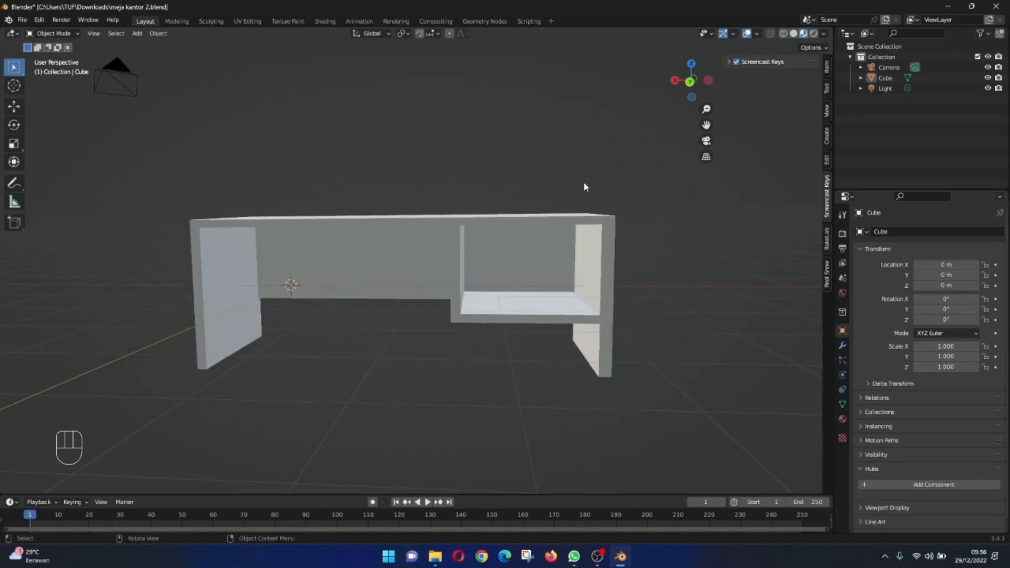
pyautogui.moveTo(594, 167)
pyautogui.mouseDown(button='middle')
pyautogui.moveTo(520, 216)
pyautogui.moveTo(415, 218)
pyautogui.moveTo(115, 171)
pyautogui.moveTo(175, 161)
pyautogui.mouseUp(button='middle')
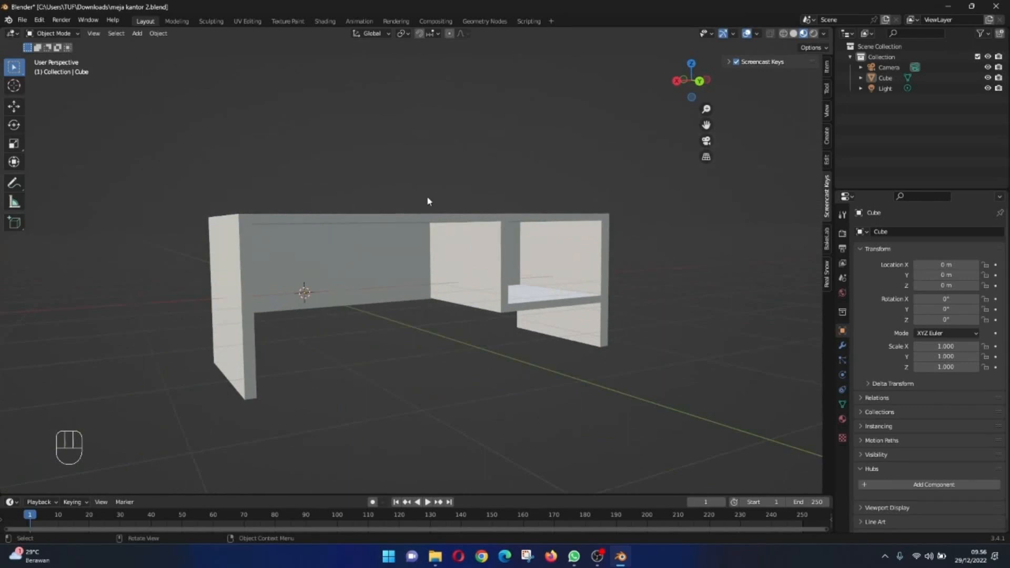
# Step: Examine the desk's surfaces in Material Preview shading from the front, ends and above
pyautogui.press('z')
pyautogui.moveTo(552, 208)
pyautogui.mouseDown(button='middle')
pyautogui.moveTo(580, 266)
pyautogui.moveTo(605, 248)
pyautogui.moveTo(556, 241)
pyautogui.mouseUp(button='middle')
pyautogui.scroll(2, 580, 267)
pyautogui.scroll(-1, 554, 237)
pyautogui.press('z')
pyautogui.click(556, 293)
pyautogui.moveTo(556, 293)
pyautogui.mouseDown(button='middle')
pyautogui.moveTo(454, 296)
pyautogui.moveTo(446, 310)
pyautogui.moveTo(492, 287)
pyautogui.moveTo(376, 294)
pyautogui.moveTo(331, 276)
pyautogui.mouseUp(button='middle')
pyautogui.scroll(-2, 453, 296)
pyautogui.scroll(2, 491, 287)
pyautogui.scroll(-2, 377, 294)
pyautogui.scroll(1, 332, 276)
pyautogui.moveTo(331, 276); pyautogui.dragTo(349, 241, button='middle')
pyautogui.scroll(-2, 352, 237)
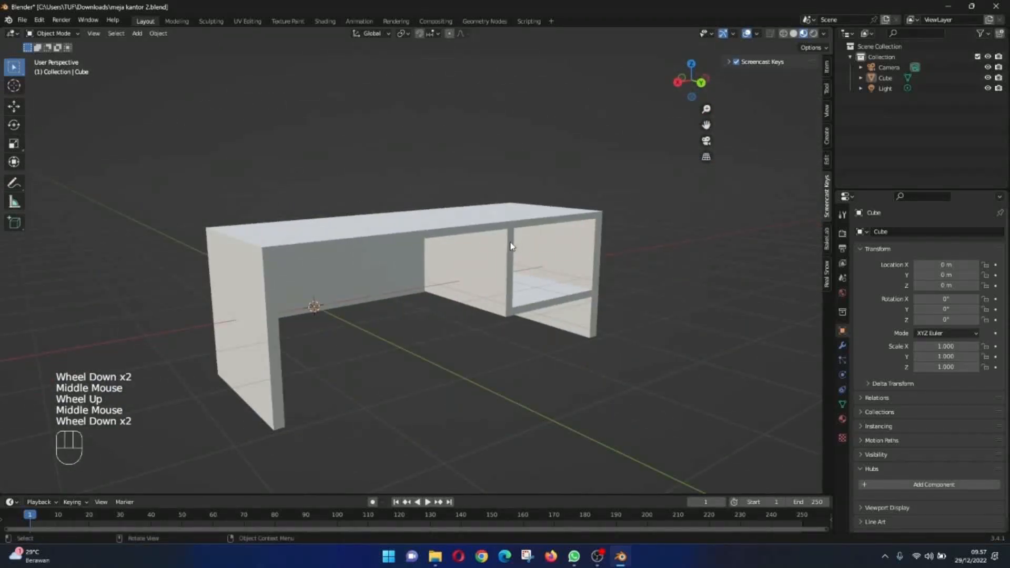
pyautogui.moveTo(511, 246); pyautogui.dragTo(341, 276, button='middle')
pyautogui.scroll(2, 444, 239)
pyautogui.scroll(-1, 341, 275)
pyautogui.moveTo(524, 266)
pyautogui.mouseDown(button='middle')
pyautogui.moveTo(514, 266)
pyautogui.moveTo(532, 275)
pyautogui.mouseUp(button='middle')
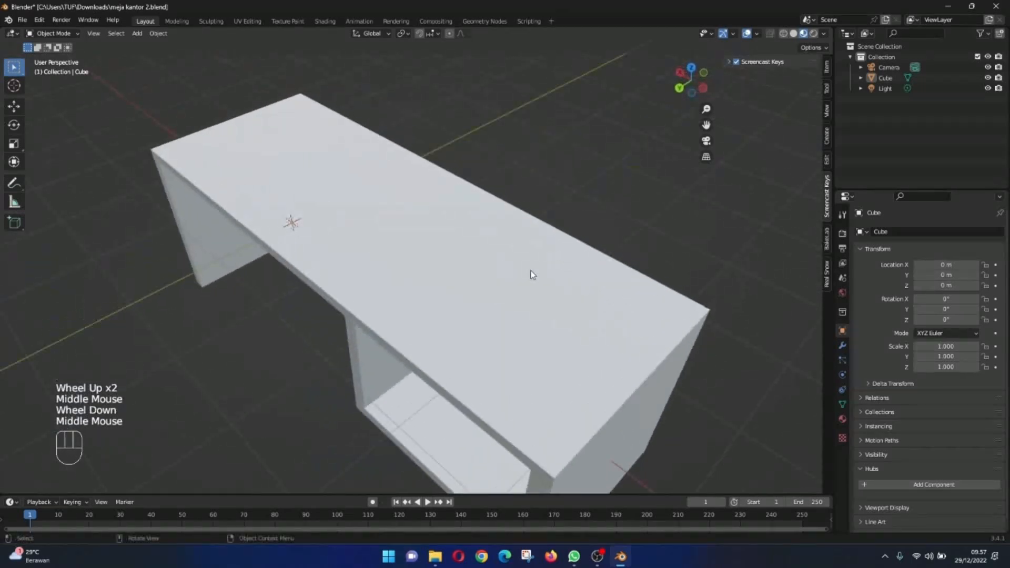
pyautogui.scroll(-1, 544, 273)
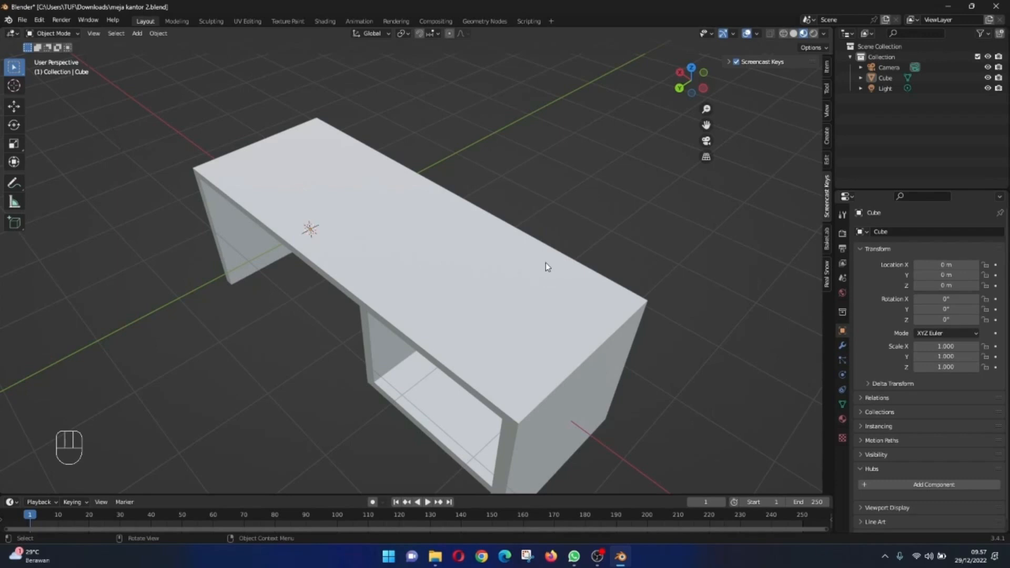
# Step: Remove the desk's existing material and assign a new one with the Principled BSDF surface
pyautogui.click(566, 154)
pyautogui.click(494, 279)
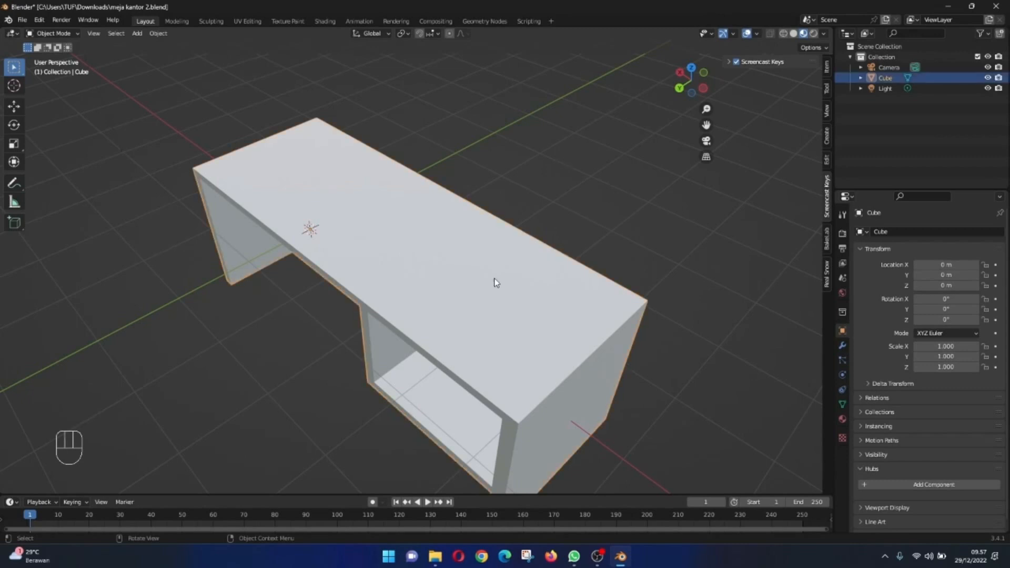
pyautogui.click(842, 420)
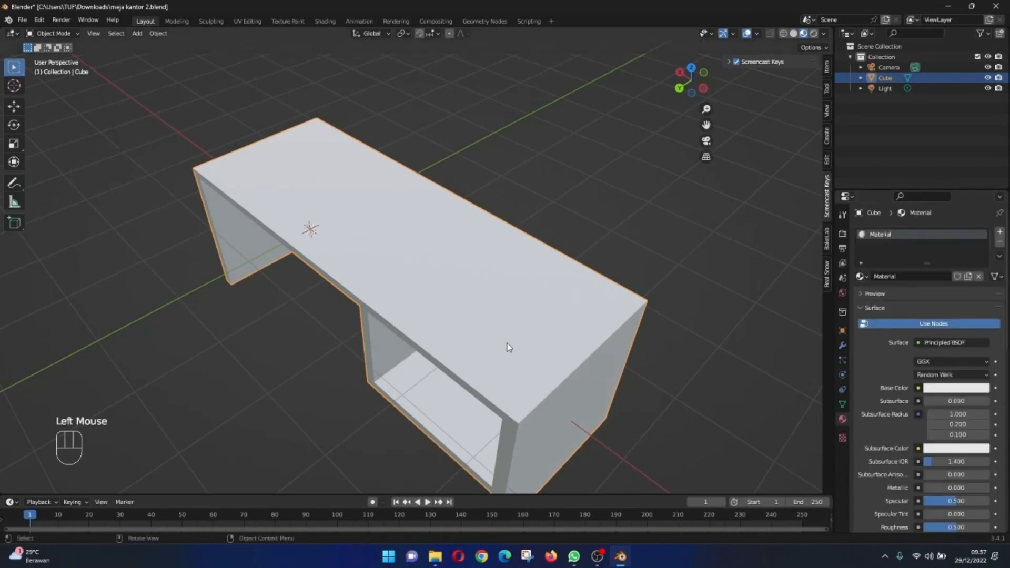
pyautogui.moveTo(507, 345); pyautogui.dragTo(585, 307, button='middle')
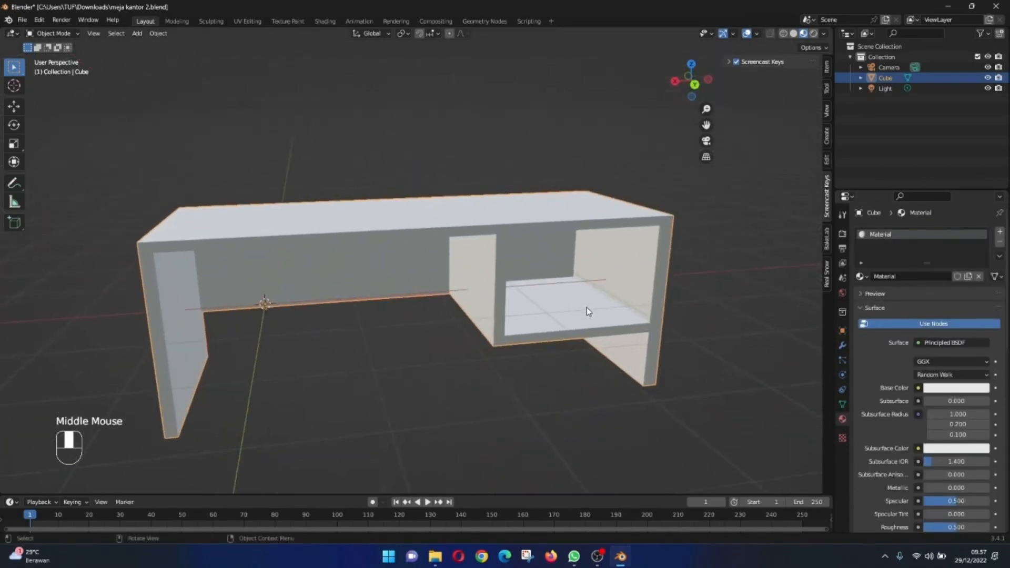
pyautogui.click(1000, 241)
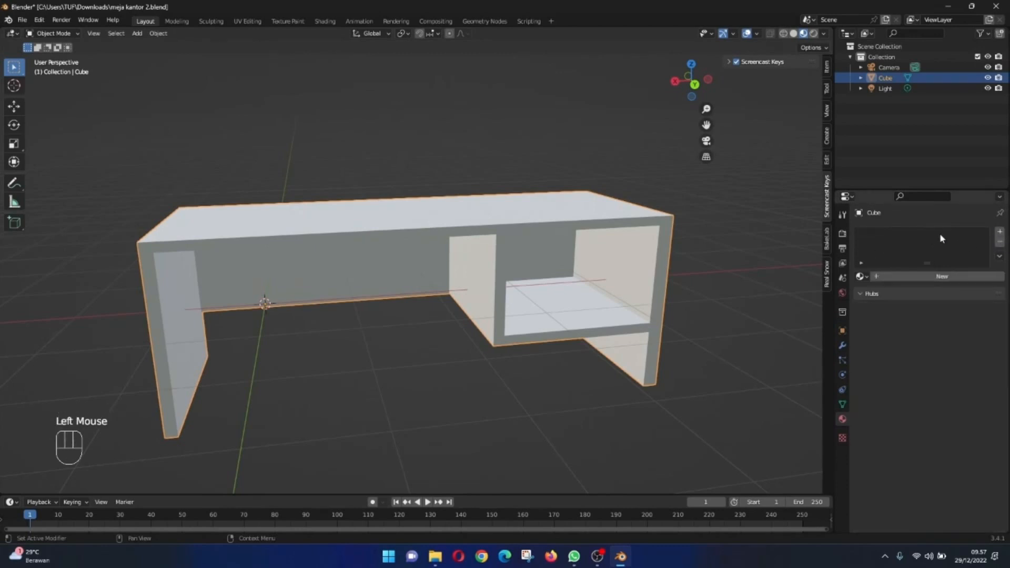
pyautogui.click(958, 277)
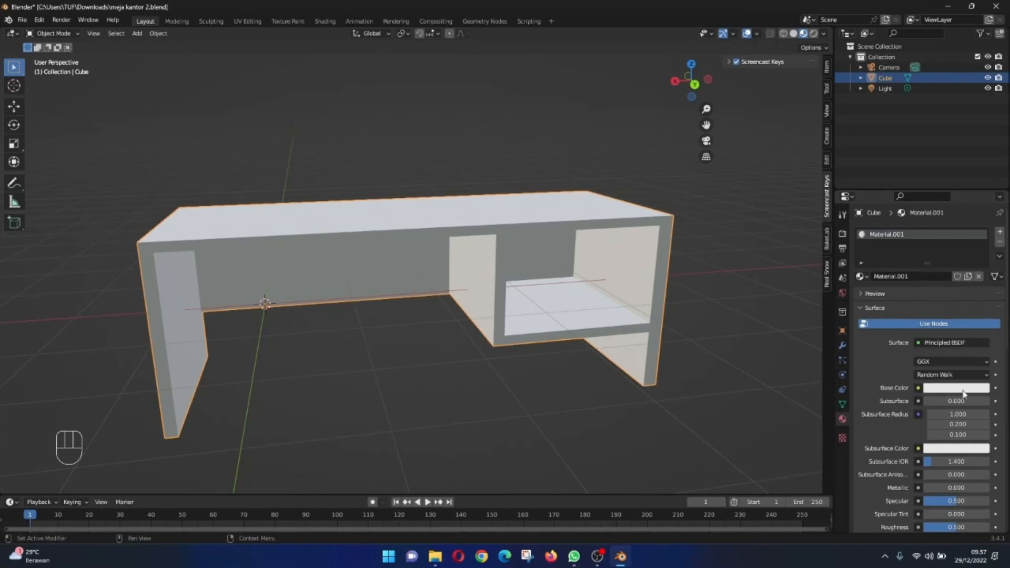
# Step: Set the new desk material's base color to a saturated blue
pyautogui.moveTo(665, 354); pyautogui.dragTo(778, 358, button='middle')
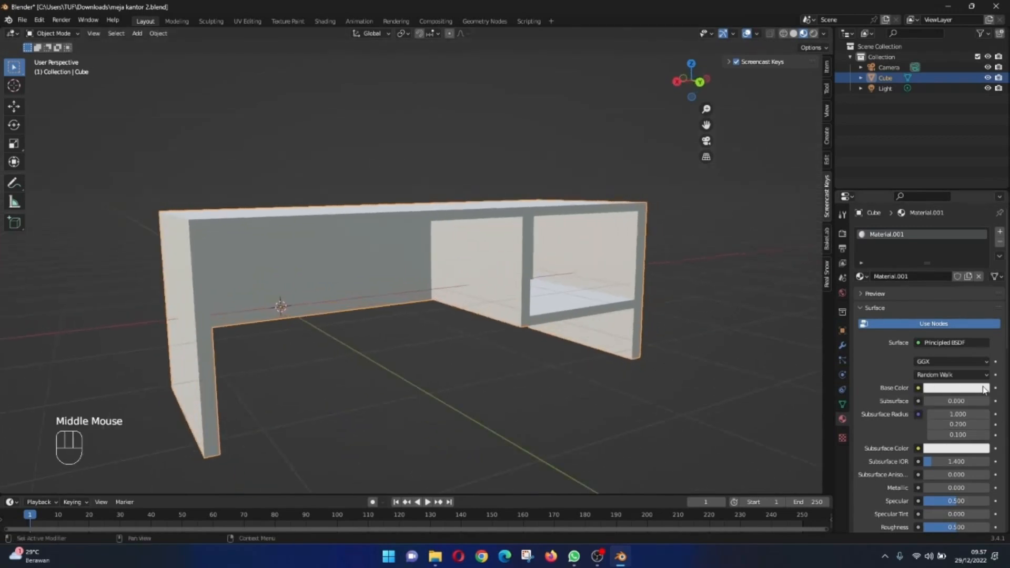
pyautogui.click(968, 389)
pyautogui.moveTo(950, 297)
pyautogui.mouseDown()
pyautogui.moveTo(941, 268)
pyautogui.moveTo(958, 254)
pyautogui.moveTo(936, 274)
pyautogui.moveTo(906, 249)
pyautogui.moveTo(920, 271)
pyautogui.moveTo(901, 276)
pyautogui.moveTo(922, 305)
pyautogui.moveTo(953, 302)
pyautogui.moveTo(962, 254)
pyautogui.mouseUp()
# Step: Examine the blue material on the front, ends and back of the desk, and deselect the desk
pyautogui.moveTo(649, 237)
pyautogui.mouseDown(button='middle')
pyautogui.moveTo(706, 247)
pyautogui.moveTo(362, 314)
pyautogui.moveTo(562, 255)
pyautogui.moveTo(529, 220)
pyautogui.moveTo(500, 241)
pyautogui.mouseUp(button='middle')
pyautogui.scroll(1, 705, 247)
pyautogui.scroll(1, 362, 314)
pyautogui.scroll(-1, 529, 219)
pyautogui.scroll(-2, 579, 252)
pyautogui.moveTo(579, 252); pyautogui.dragTo(176, 260, button='middle')
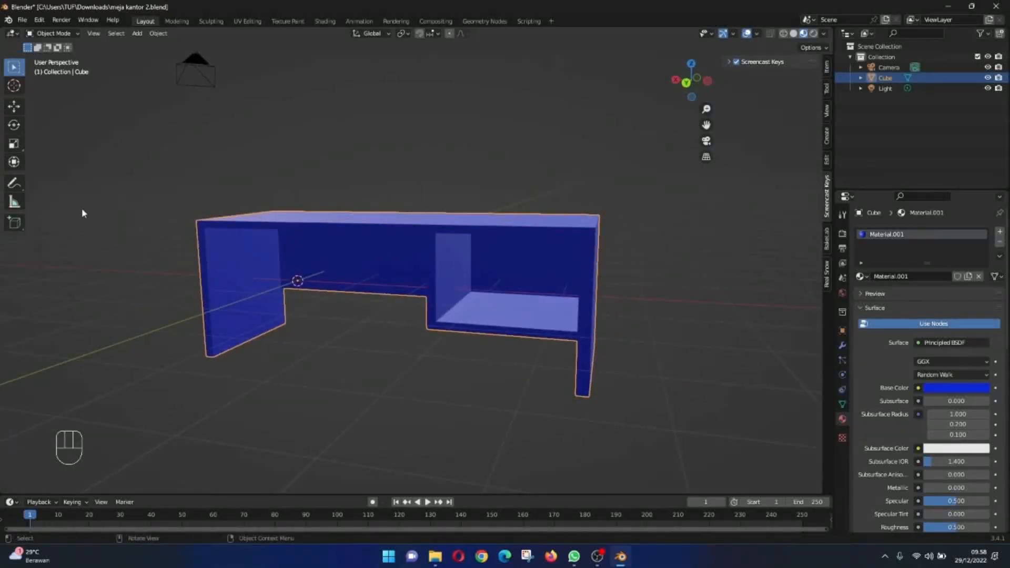
pyautogui.moveTo(273, 162); pyautogui.dragTo(440, 136, button='middle')
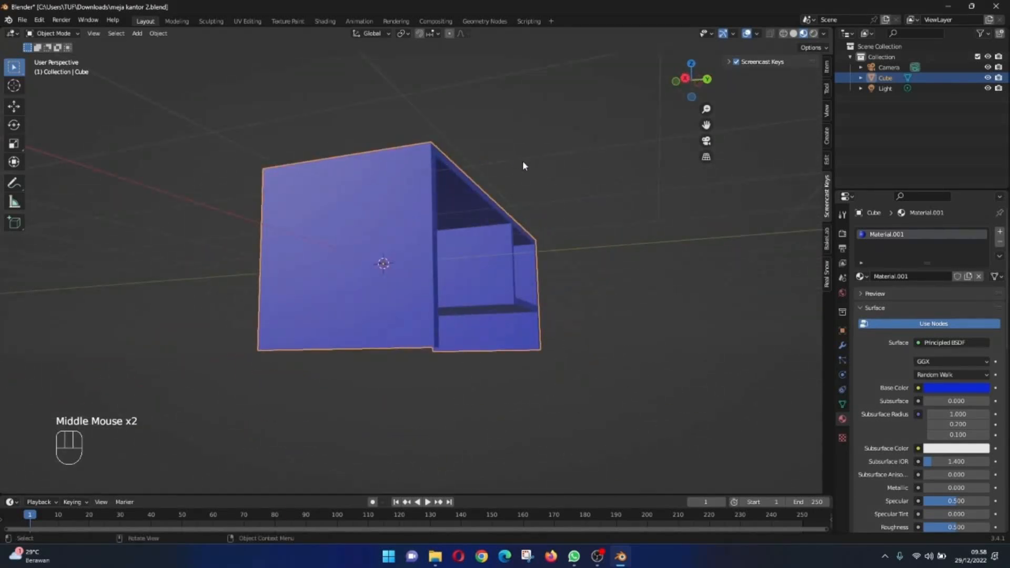
pyautogui.moveTo(563, 185); pyautogui.dragTo(455, 212, button='middle')
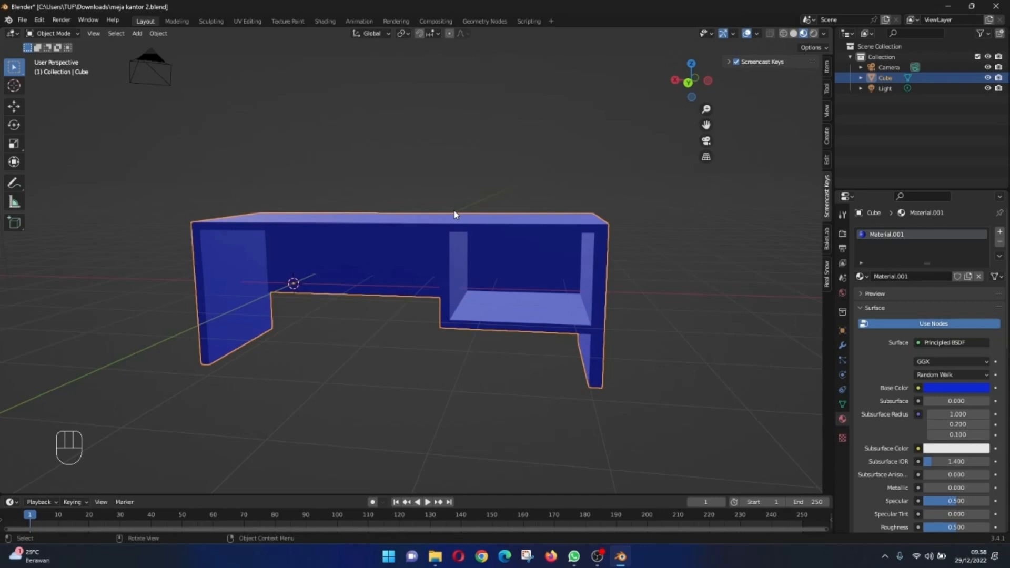
pyautogui.click(476, 179)
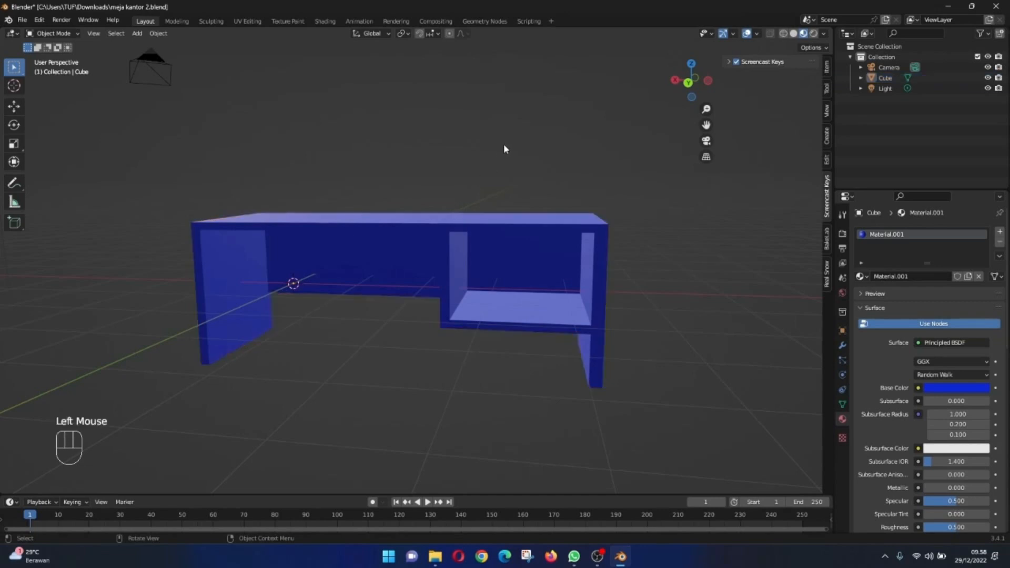
pyautogui.moveTo(504, 145); pyautogui.dragTo(780, 124, button='middle')
pyautogui.scroll(3, 589, 166)
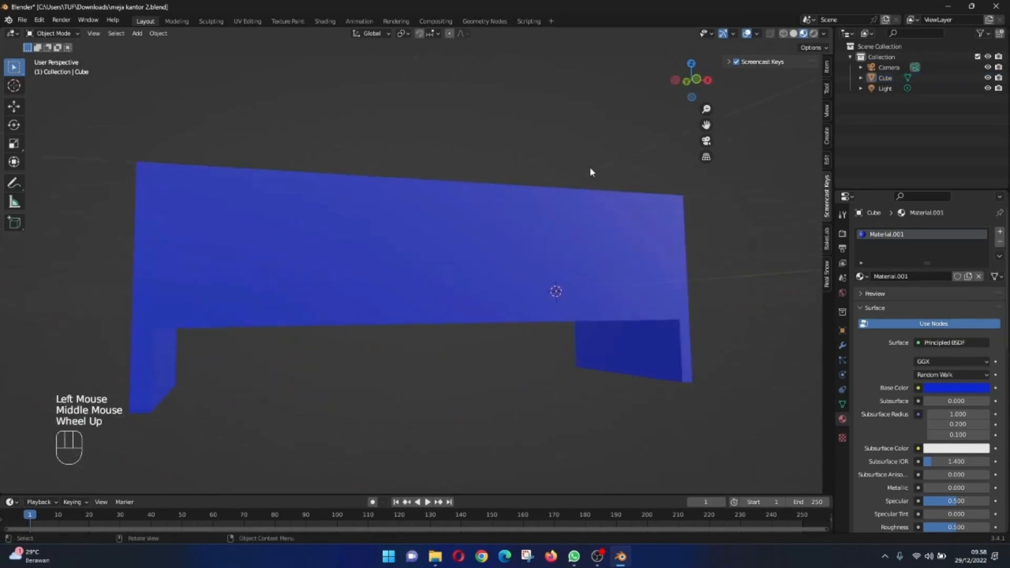
pyautogui.moveTo(589, 166); pyautogui.dragTo(325, 174, button='middle')
pyautogui.scroll(-2, 325, 174)
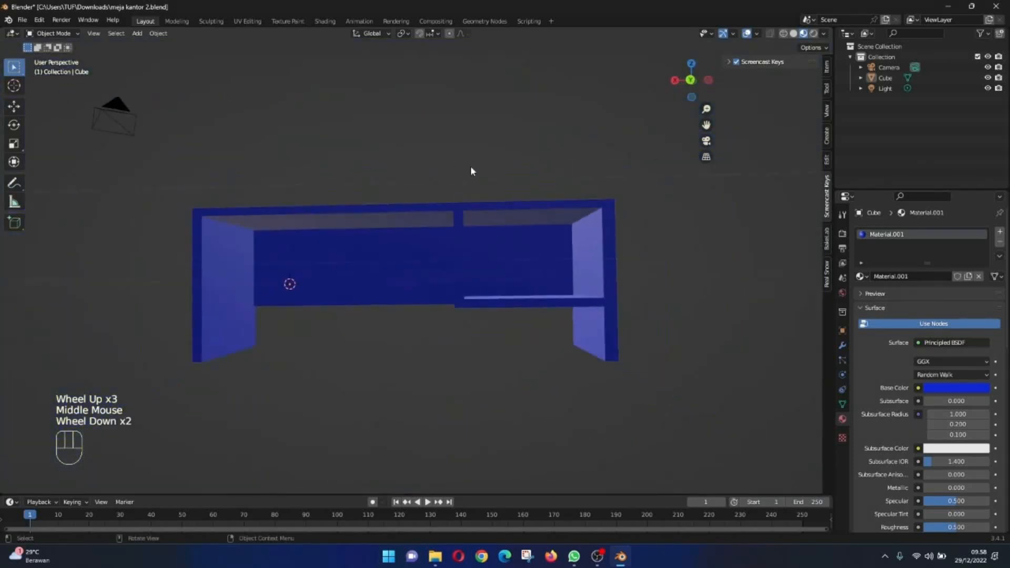
# Step: Switch to Google Chrome, open it with the personal profile and go to google.com
pyautogui.click(482, 556)
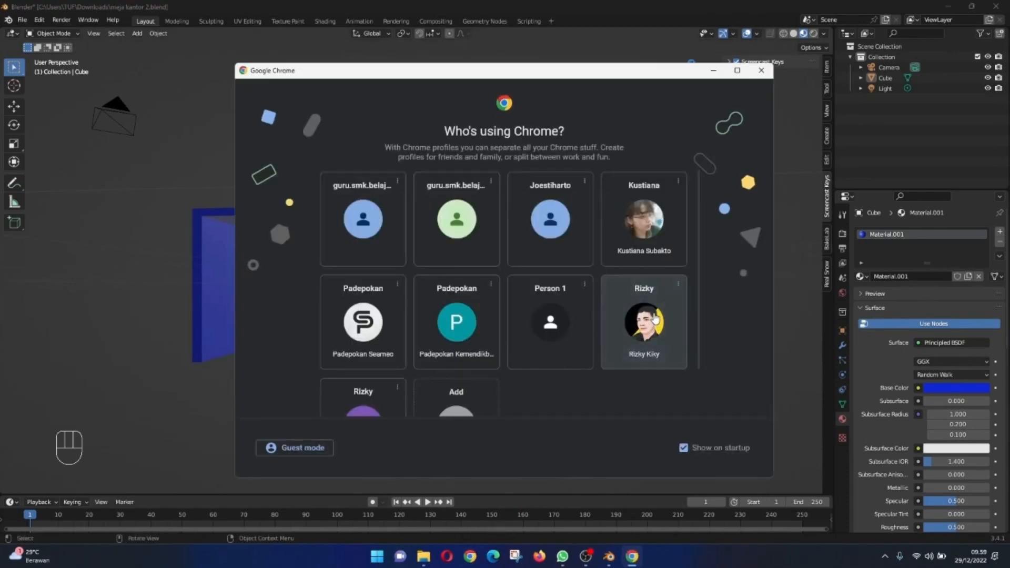
pyautogui.click(655, 316)
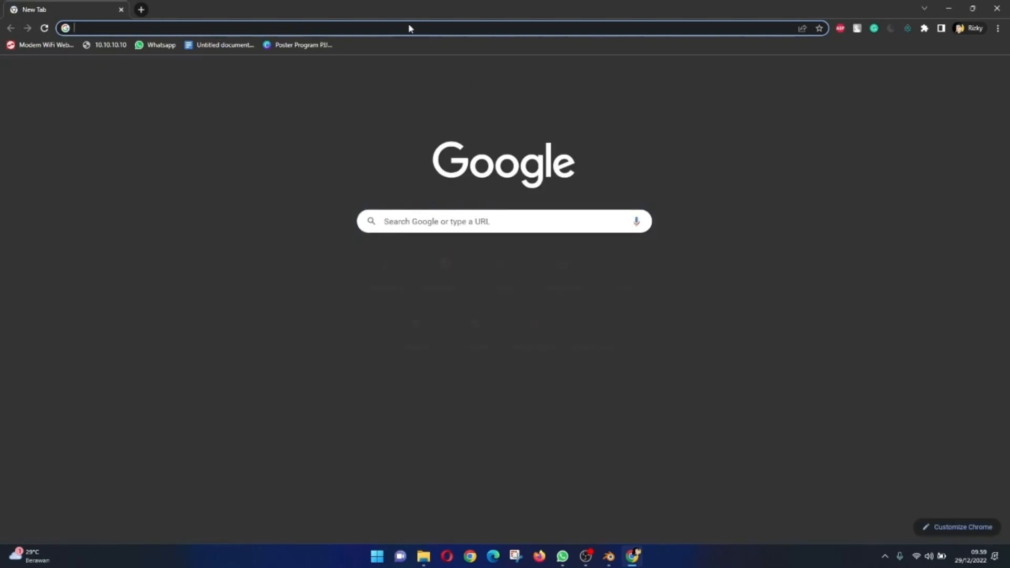
pyautogui.click(408, 30)
pyautogui.write('google.com')
pyautogui.press('Return')
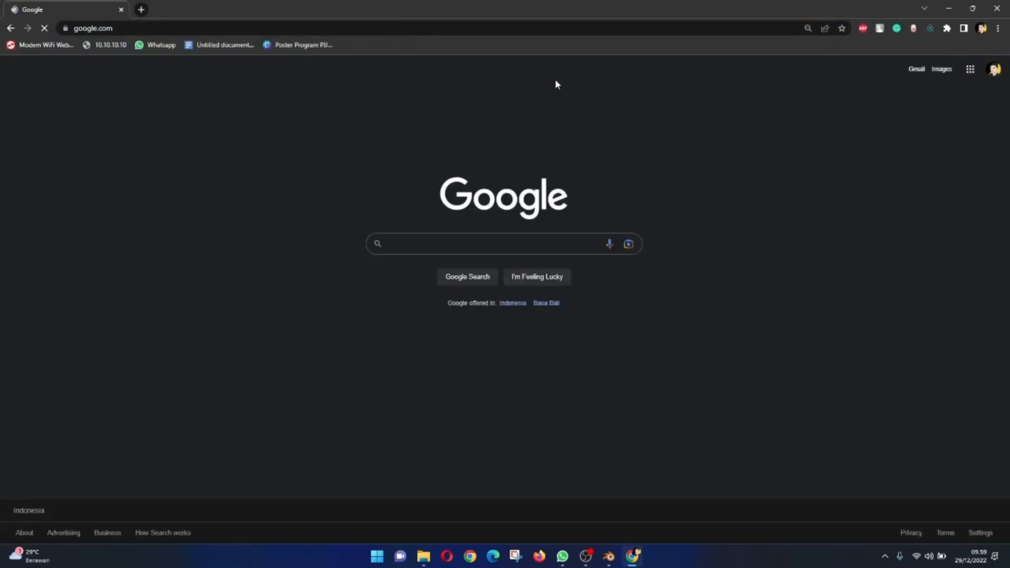
# Step: Search Google for "wood texture" and show the image results
pyautogui.click(492, 241)
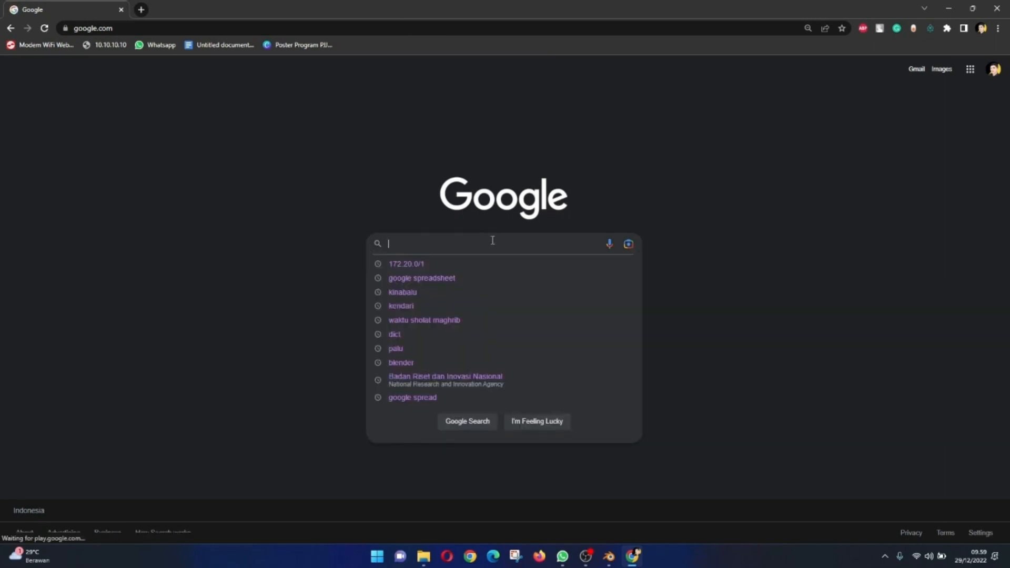
pyautogui.write('wood texture')
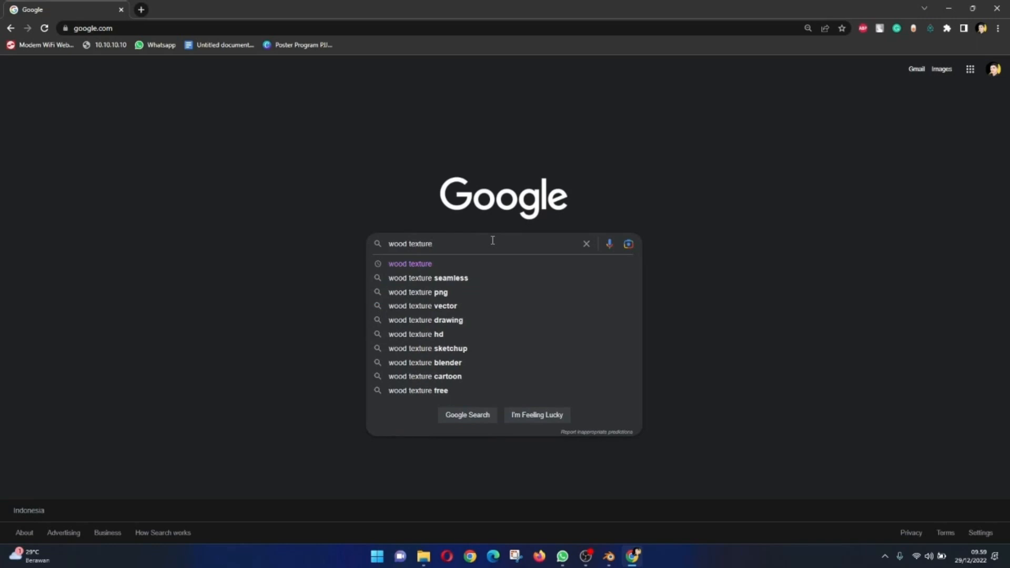
pyautogui.press('Return')
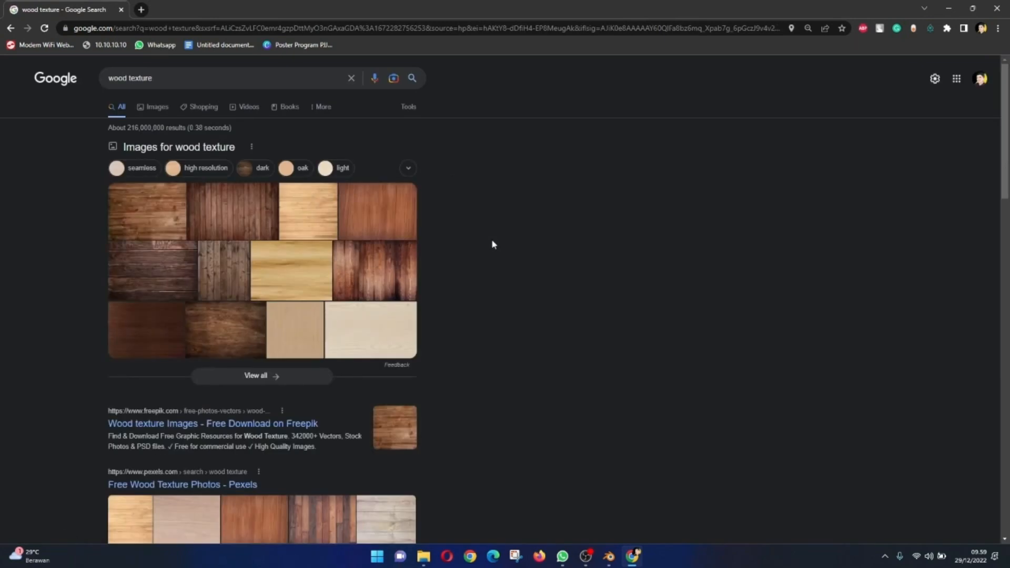
pyautogui.scroll(-3, 353, 325)
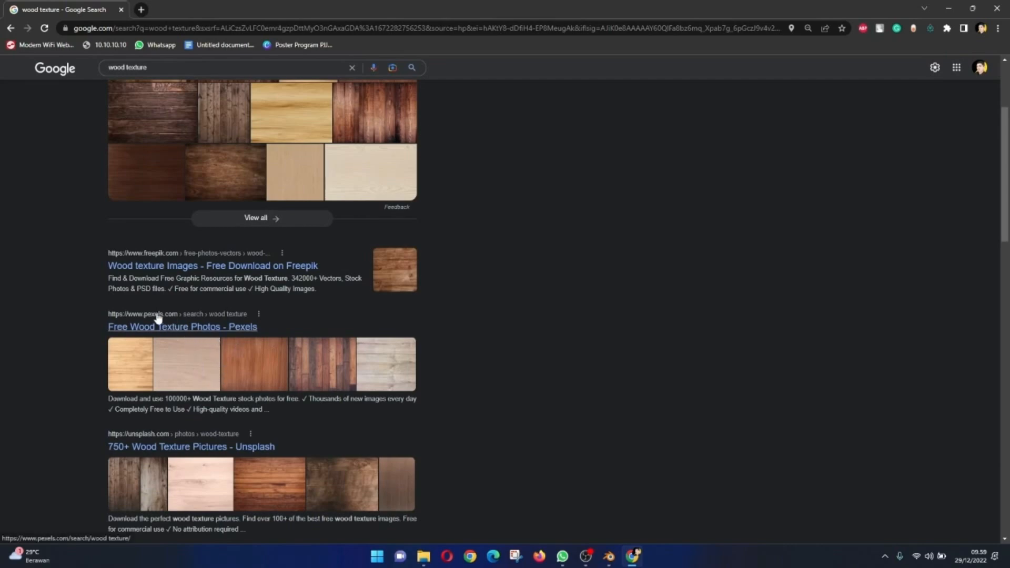
pyautogui.scroll(3, 226, 326)
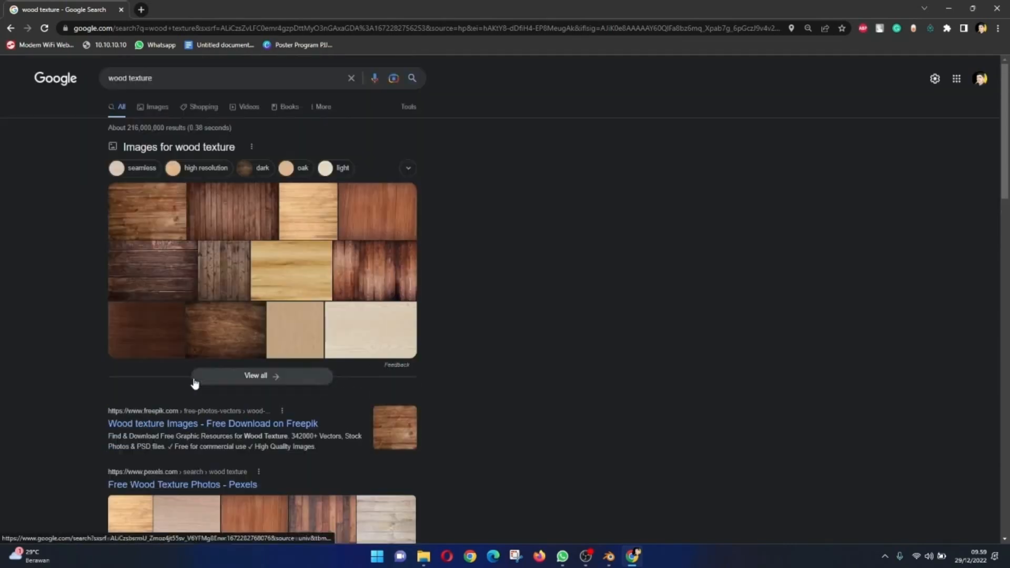
pyautogui.click(160, 107)
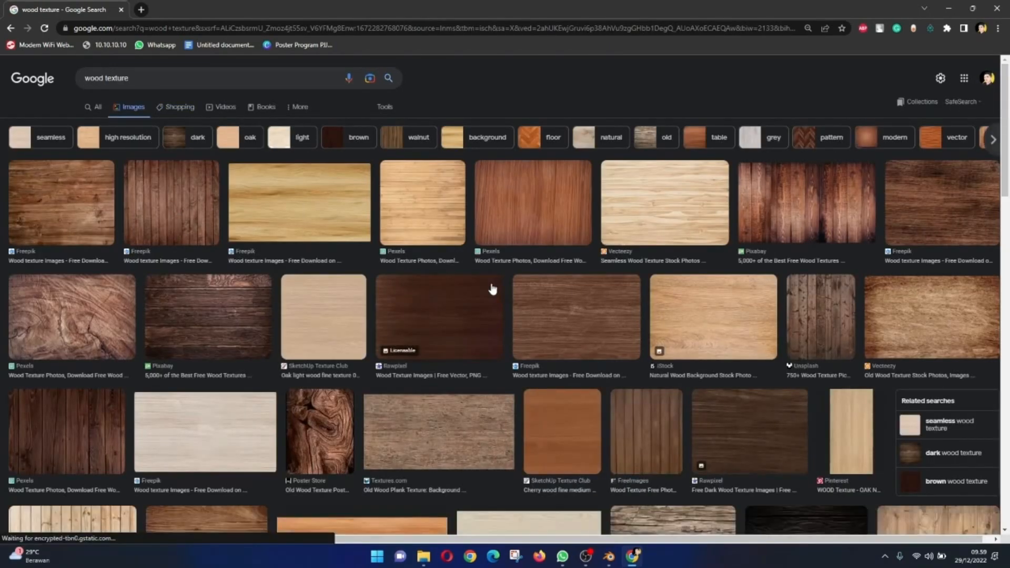
# Step: Browse the wood texture images and preview the dark brown Freepik texture and the knotted NIKOLS texture
pyautogui.scroll(-2, 502, 342)
pyautogui.scroll(2, 503, 342)
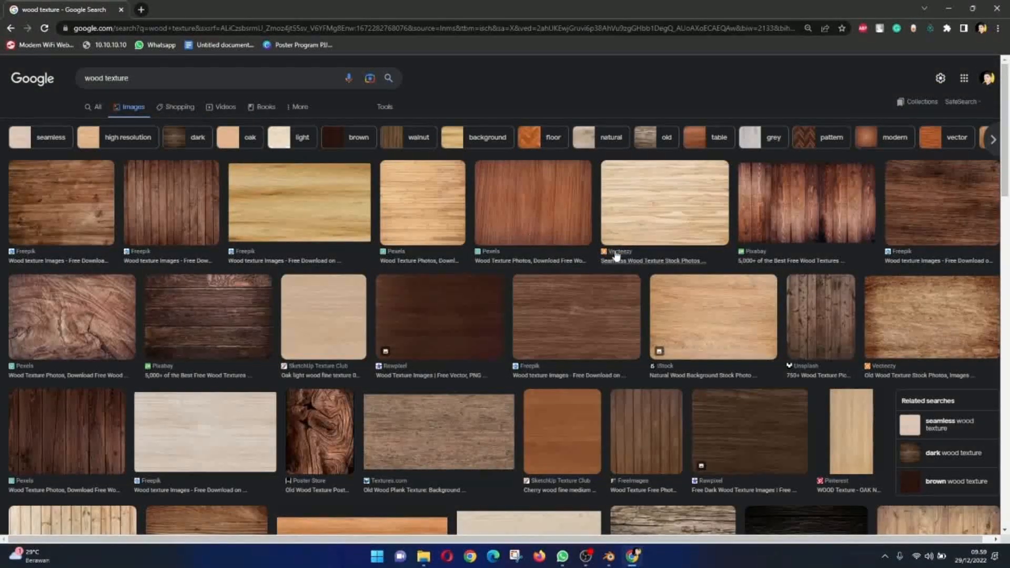
pyautogui.click(596, 328)
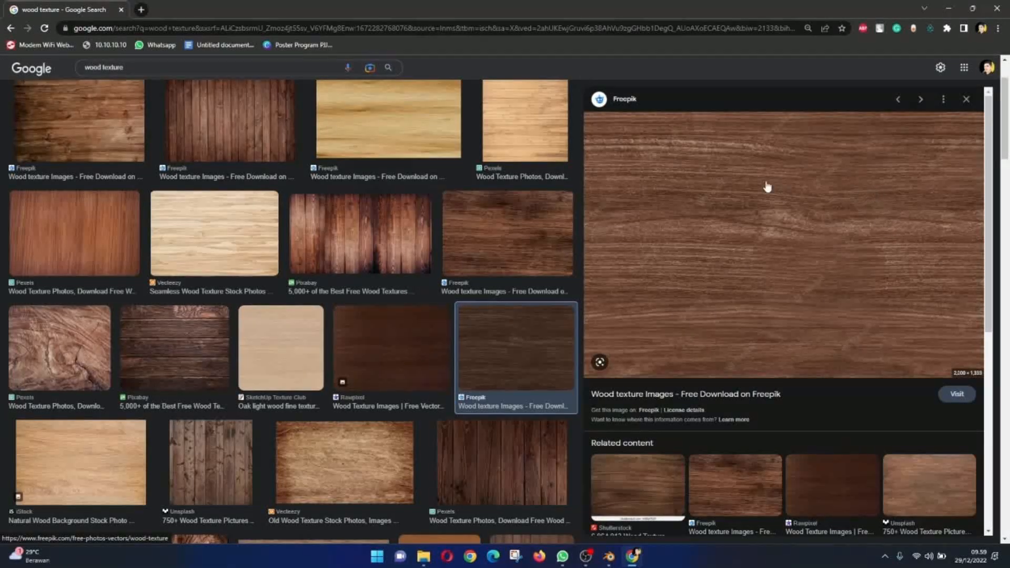
pyautogui.scroll(1, 761, 188)
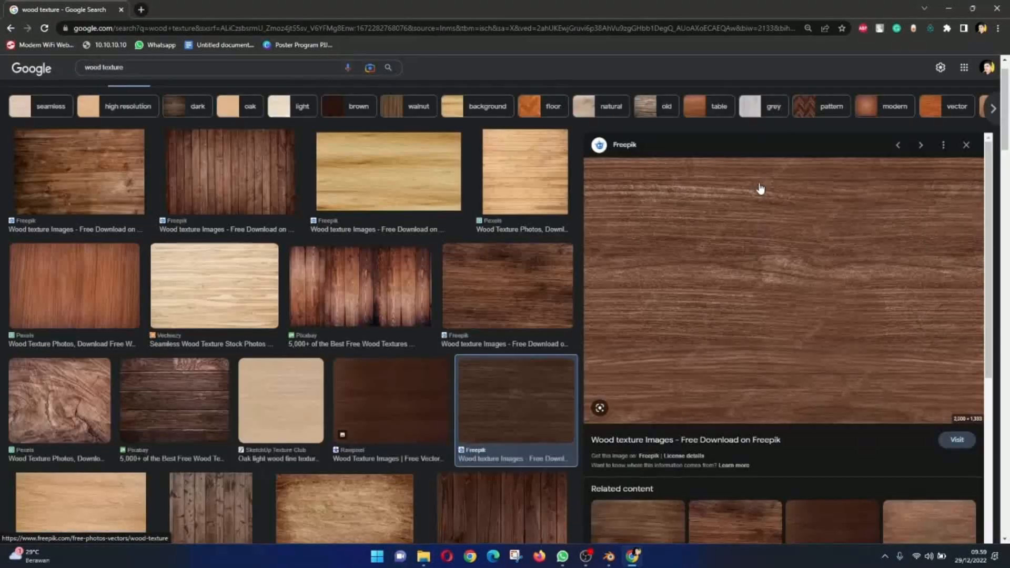
pyautogui.scroll(-1, 759, 189)
pyautogui.scroll(1, 757, 190)
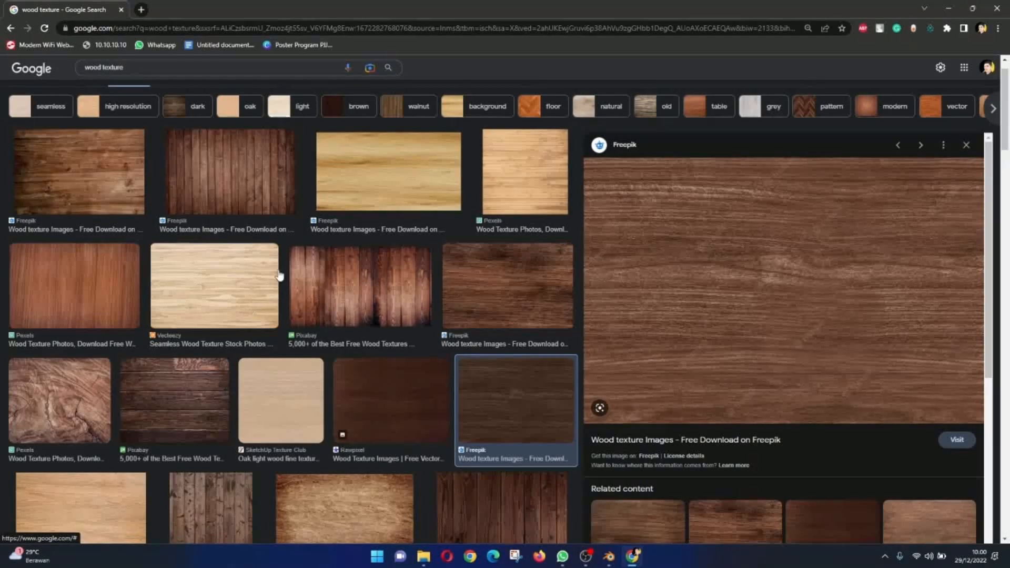
pyautogui.scroll(-2, 421, 352)
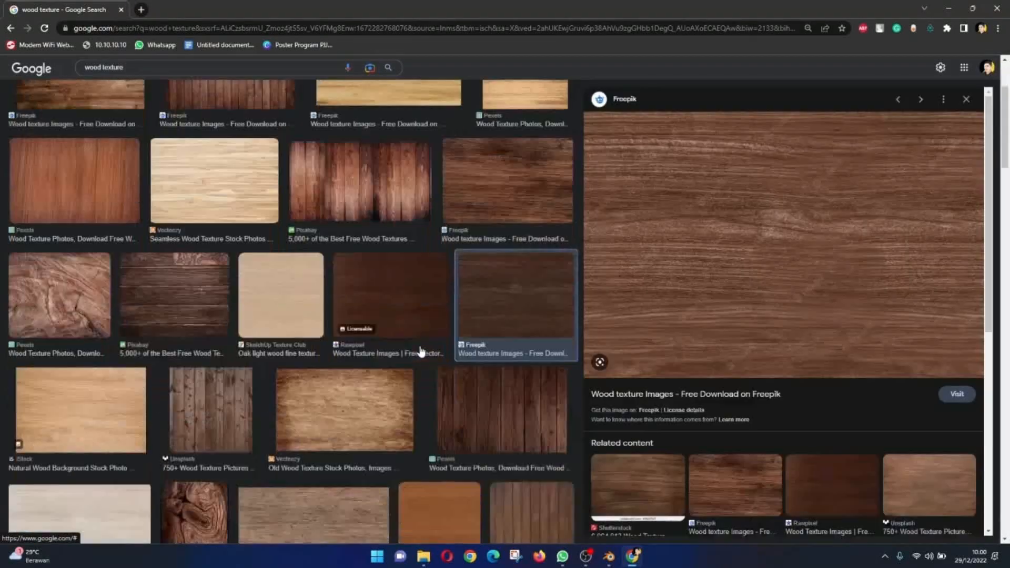
pyautogui.scroll(-2, 421, 351)
pyautogui.scroll(-4, 421, 352)
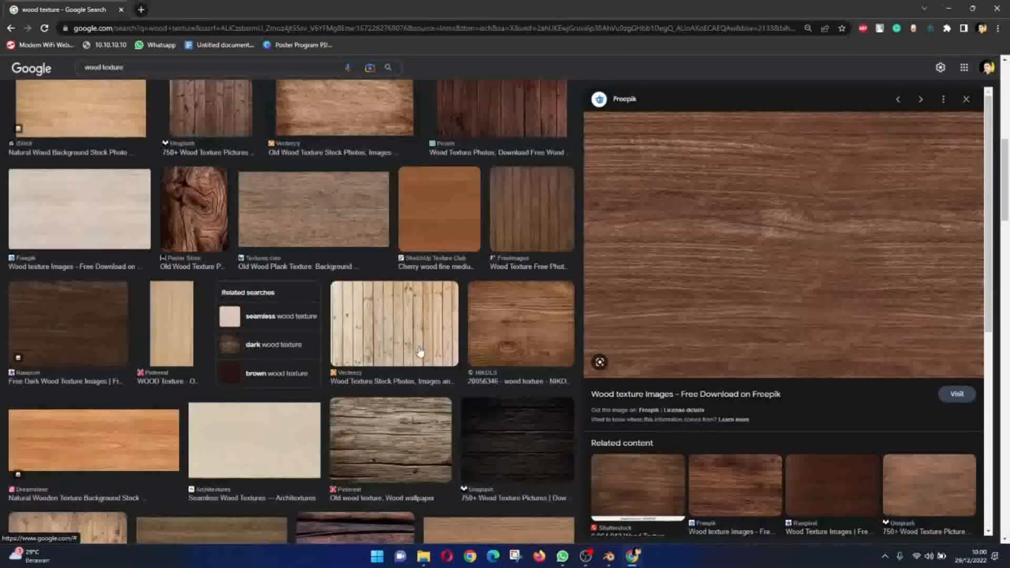
pyautogui.click(518, 321)
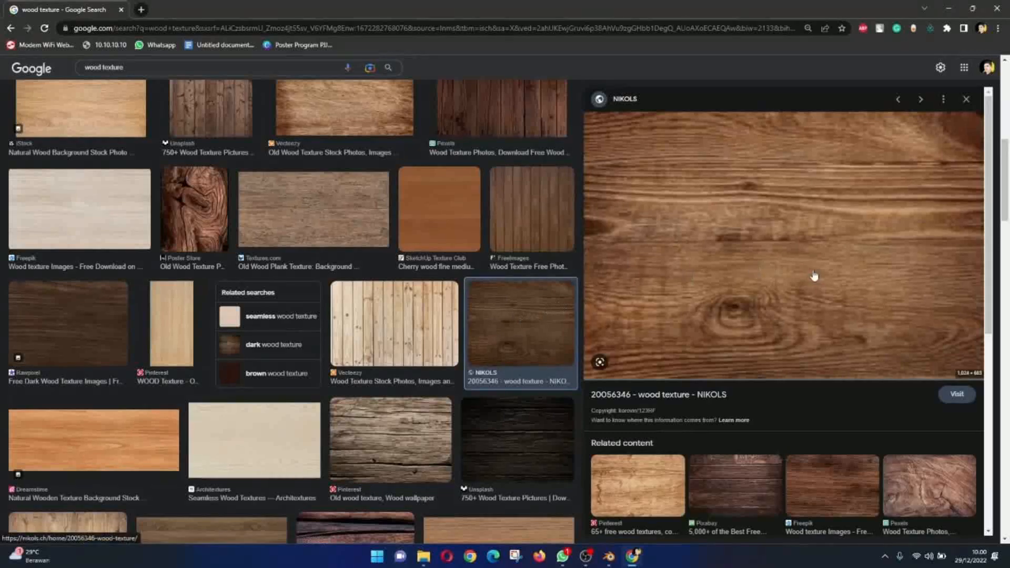
pyautogui.scroll(6, 514, 354)
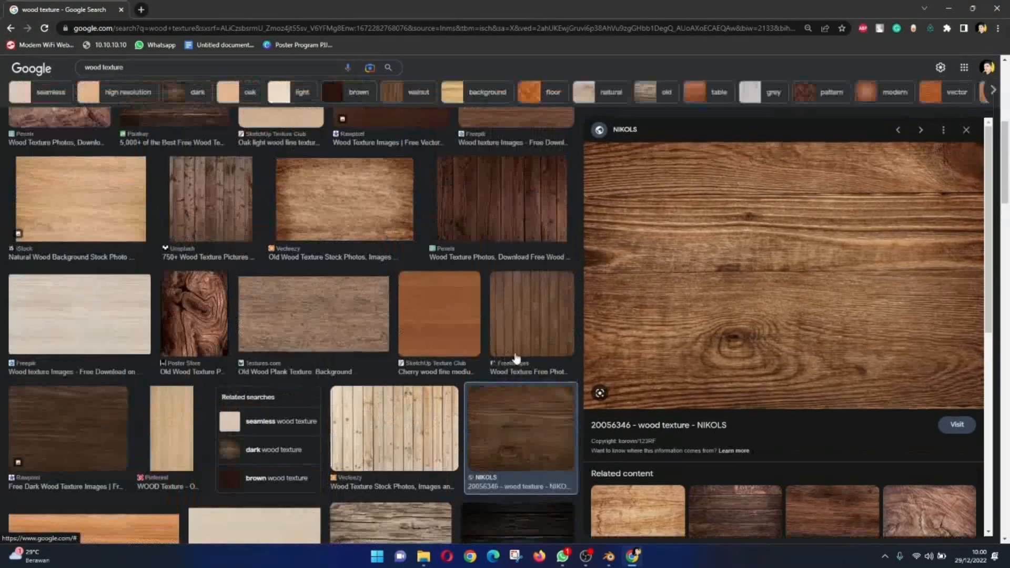
pyautogui.scroll(2, 547, 354)
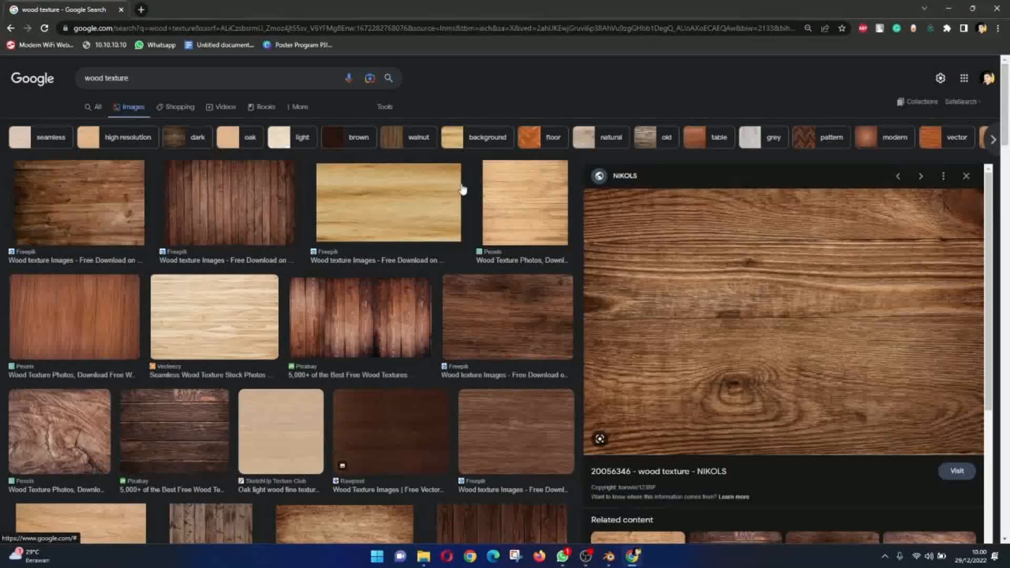
# Step: Open the light yellow Freepik wood texture image in its own tab and inspect it at full size
pyautogui.click(462, 190)
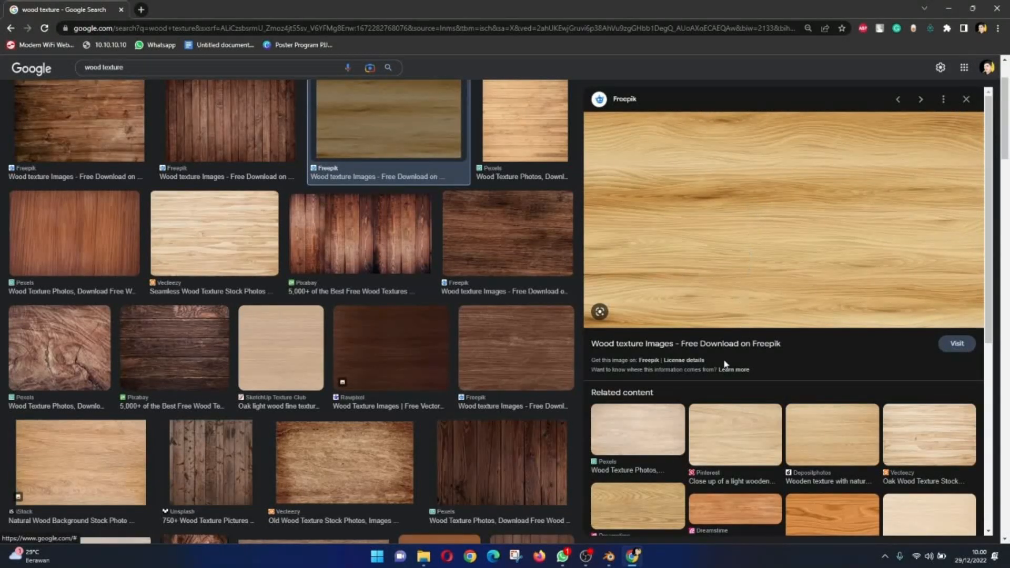
pyautogui.rightClick(748, 282)
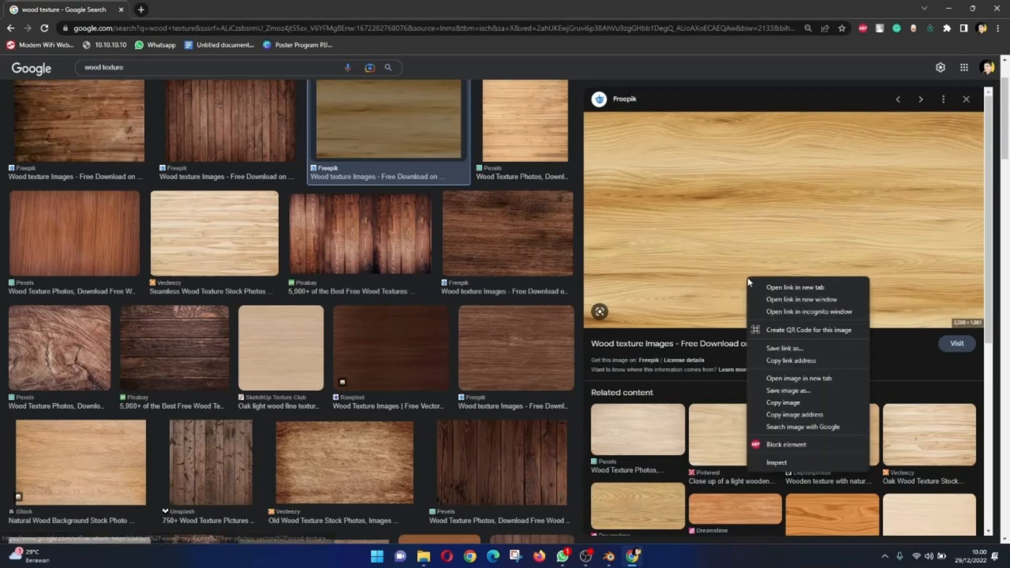
pyautogui.click(781, 375)
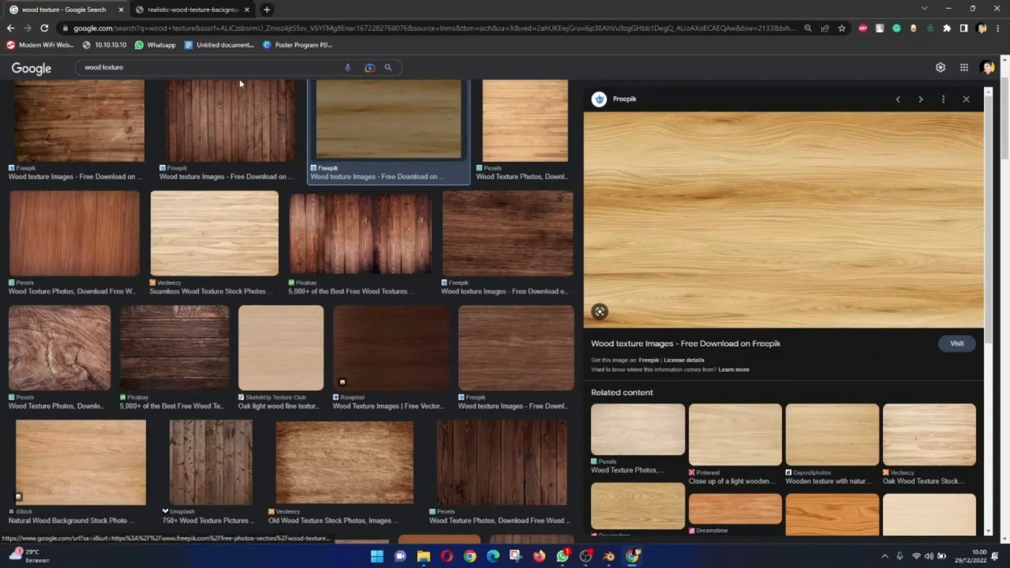
pyautogui.click(210, 10)
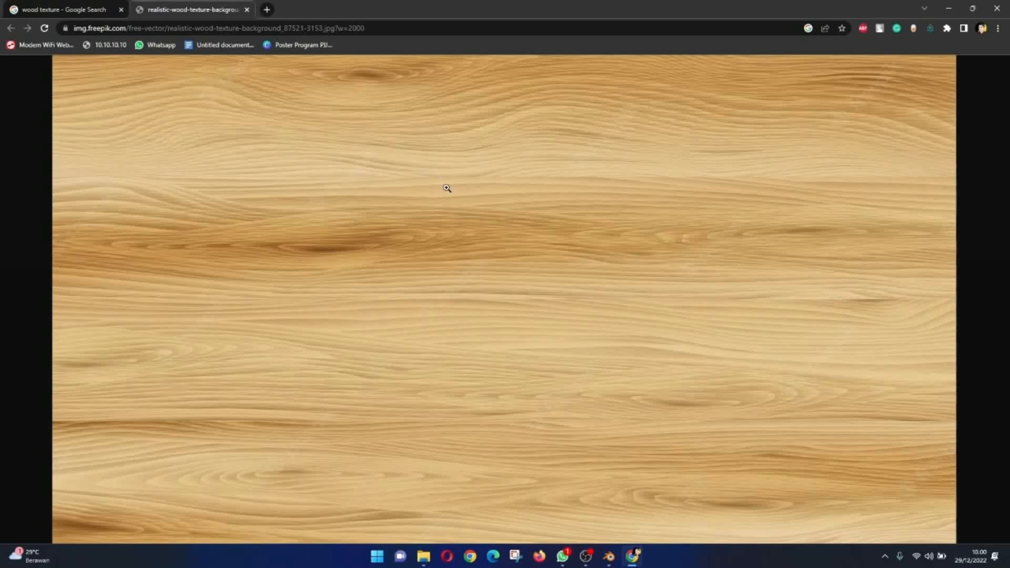
pyautogui.click(477, 296)
pyautogui.scroll(1, 485, 282)
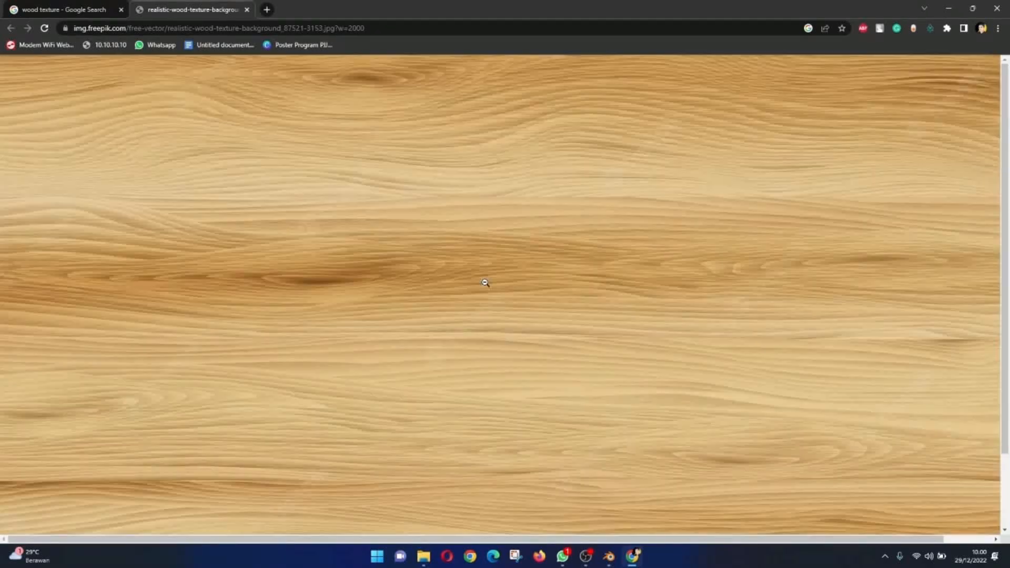
pyautogui.click(502, 282)
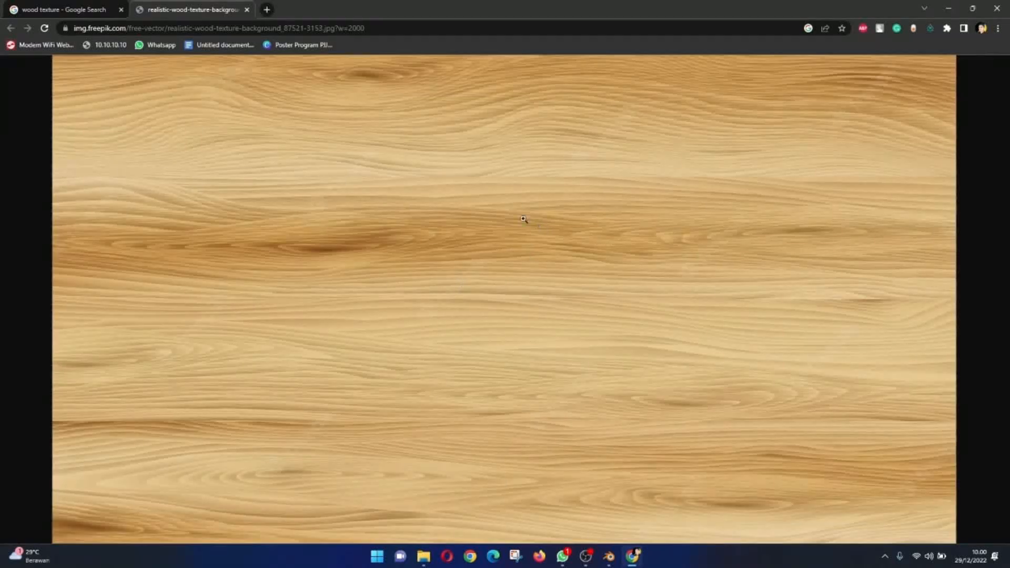
pyautogui.rightClick(502, 214)
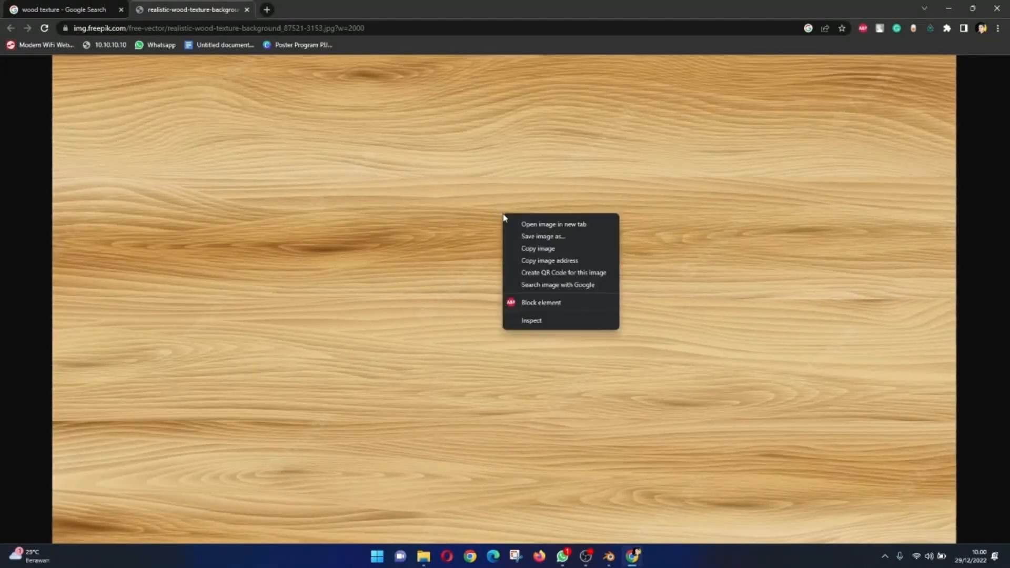
pyautogui.click(555, 238)
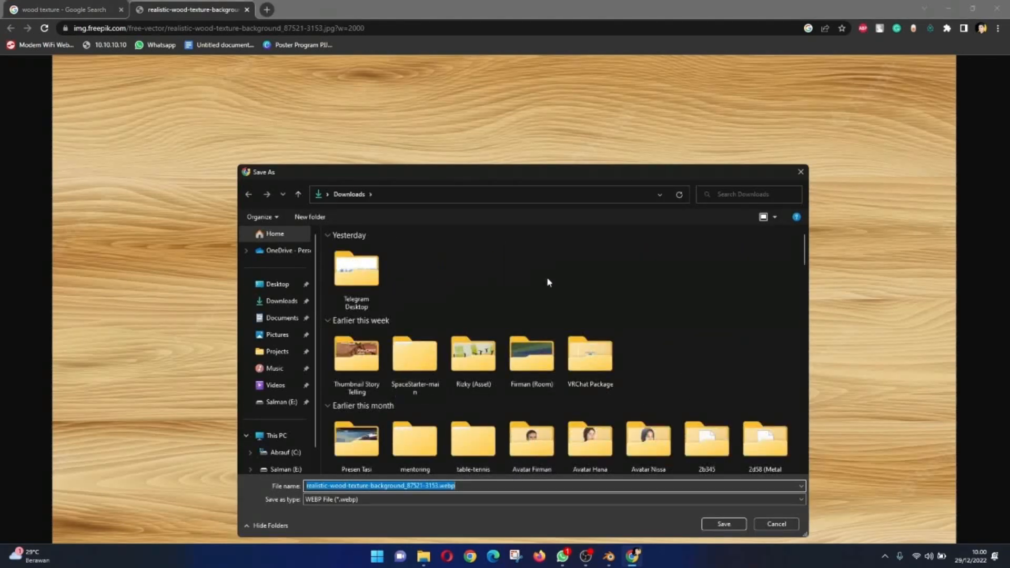
pyautogui.click(436, 501)
pyautogui.click(436, 501)
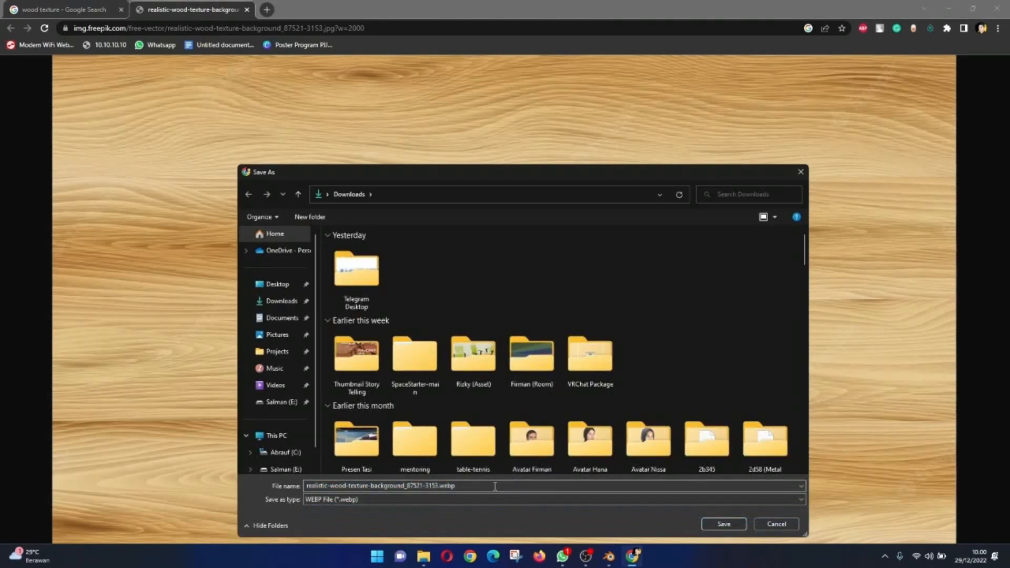
pyautogui.doubleClick(456, 486)
pyautogui.click(769, 527)
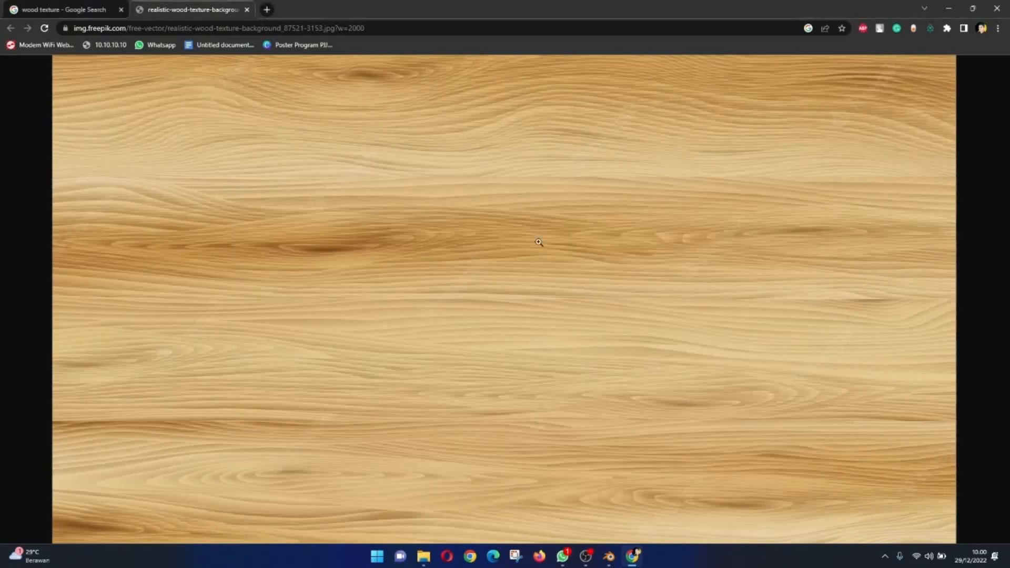
pyautogui.middleClick(220, 5)
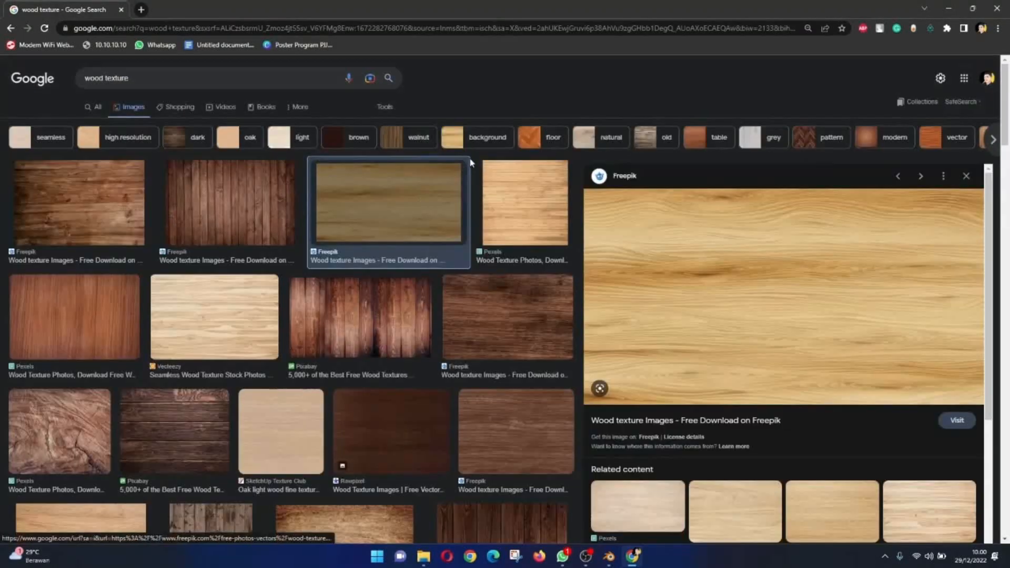
# Step: Save the reddish-brown Pexels wood texture to Downloads as the JPEG image pexels-fwstudio-172276.jpg
pyautogui.click(83, 307)
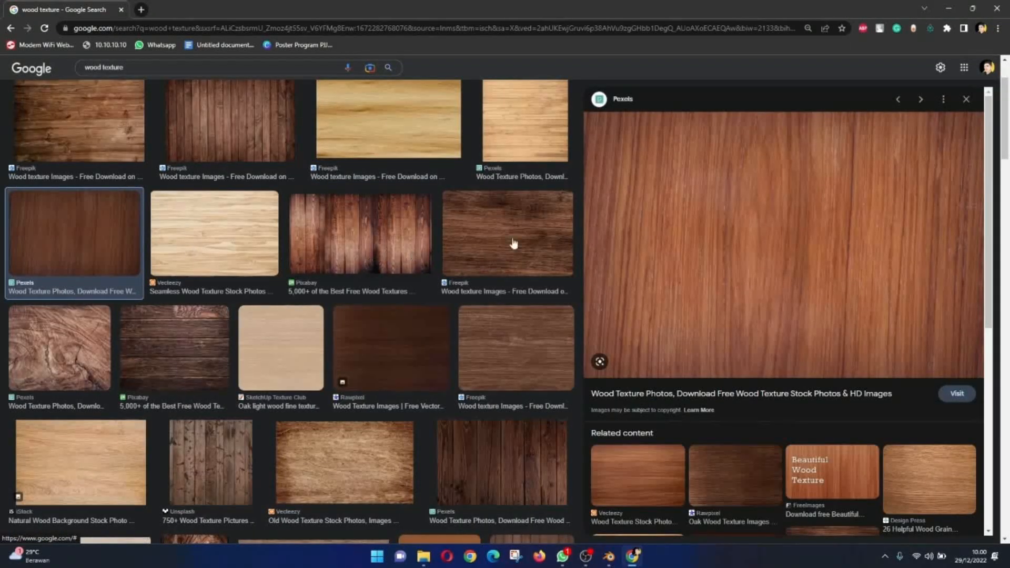
pyautogui.rightClick(746, 253)
pyautogui.click(785, 363)
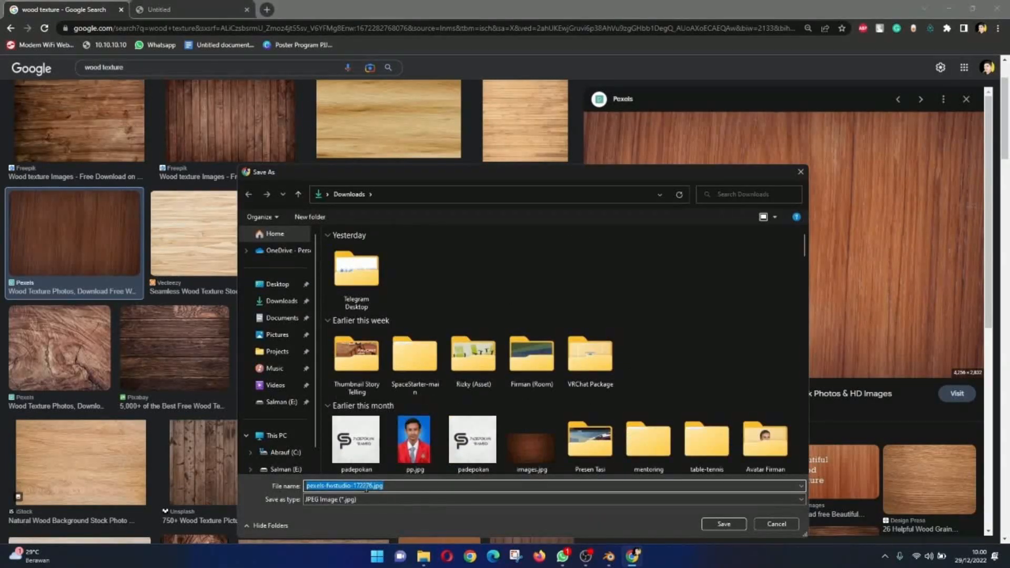
pyautogui.click(424, 487)
pyautogui.moveTo(381, 485); pyautogui.dragTo(368, 485)
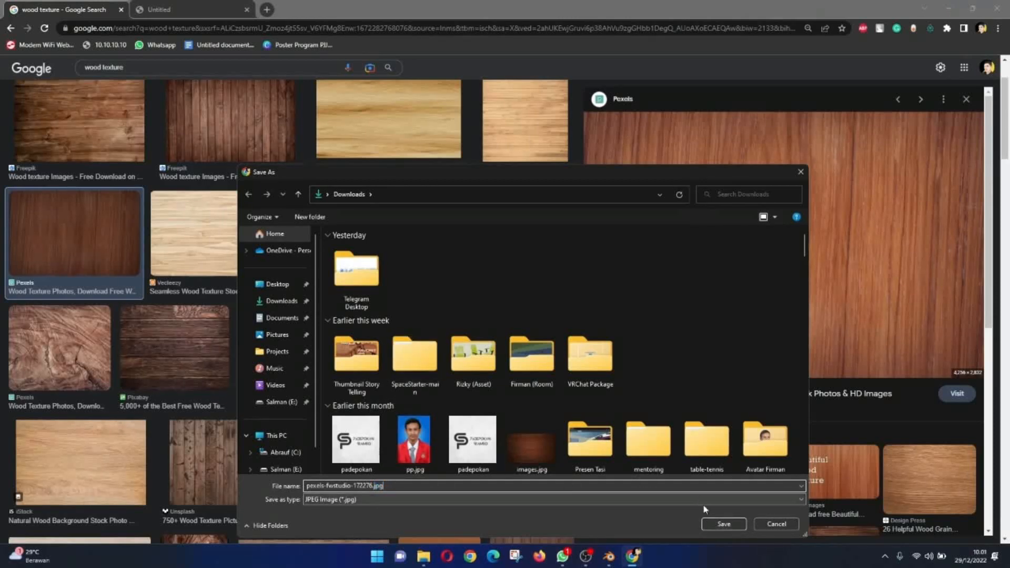
pyautogui.click(723, 524)
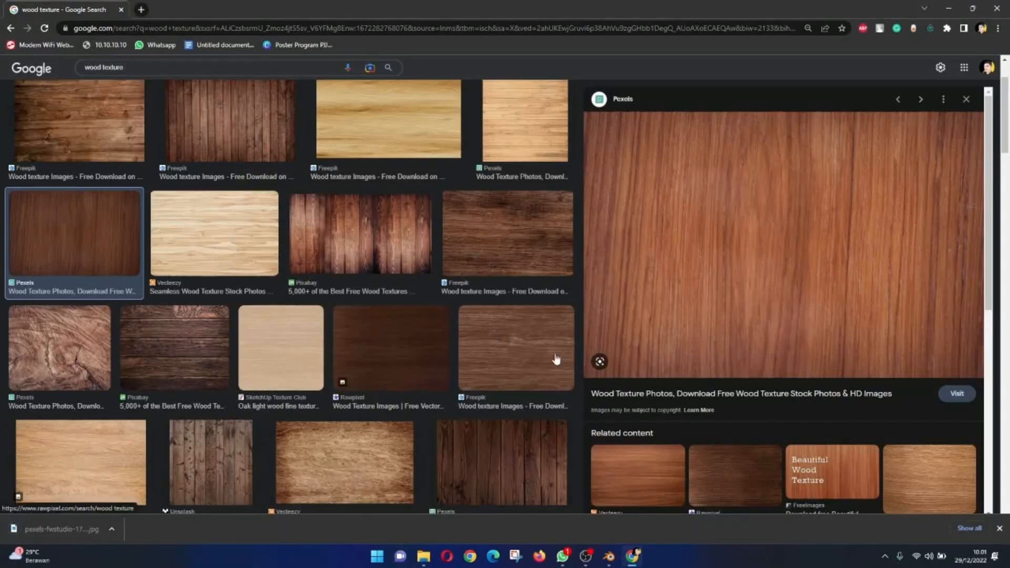
pyautogui.rightClick(686, 295)
pyautogui.click(742, 401)
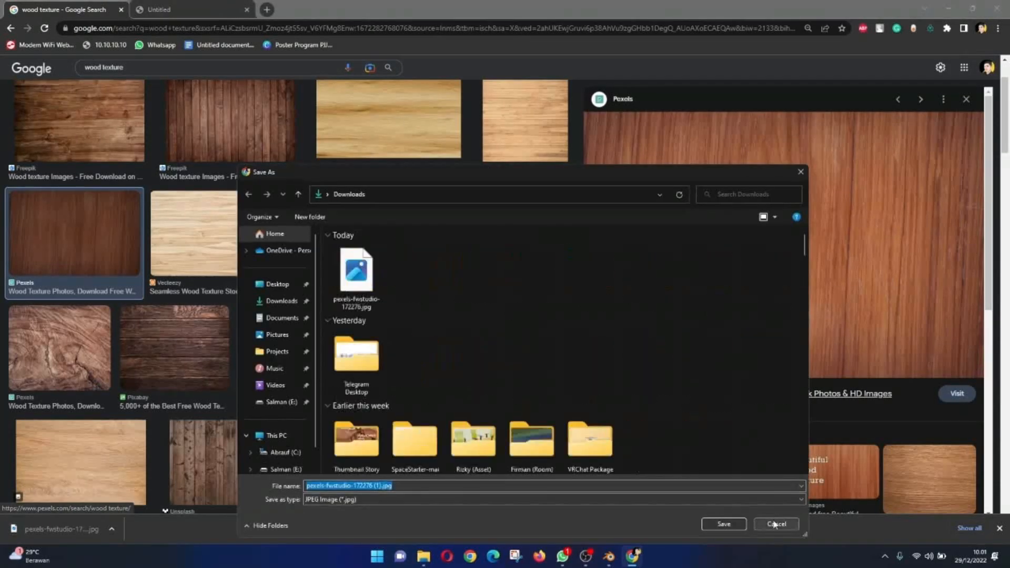
pyautogui.click(776, 523)
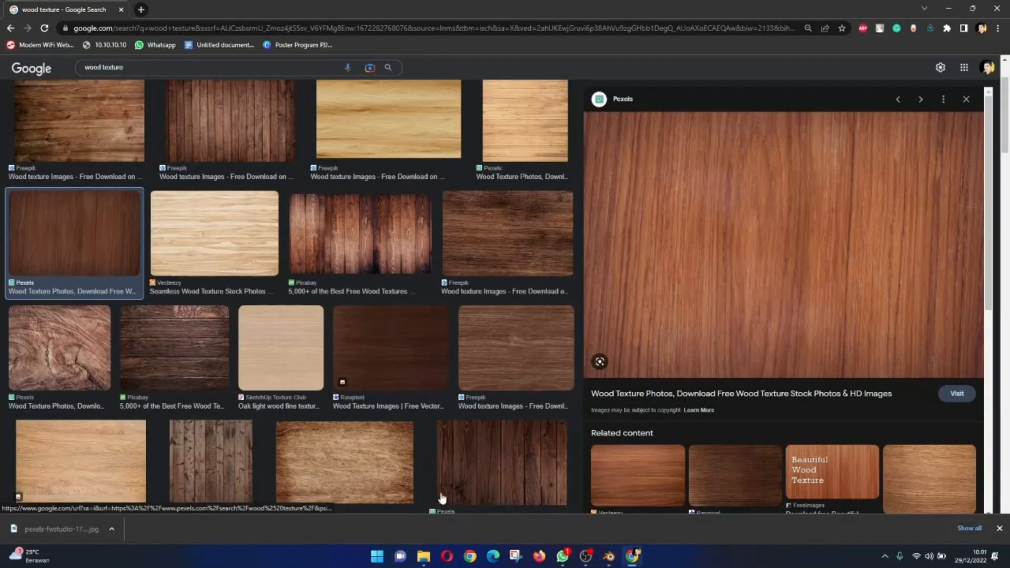
# Step: Switch to Blender, select the desk and link an Image Texture to the Base Color of Material.001
pyautogui.click(613, 559)
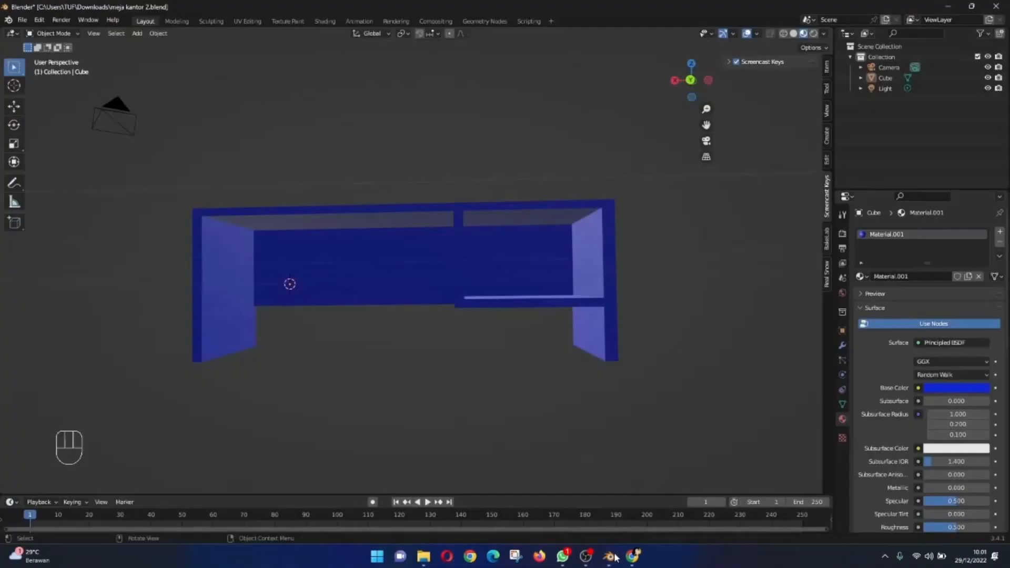
pyautogui.moveTo(641, 486); pyautogui.dragTo(661, 241, button='middle')
pyautogui.click(567, 234)
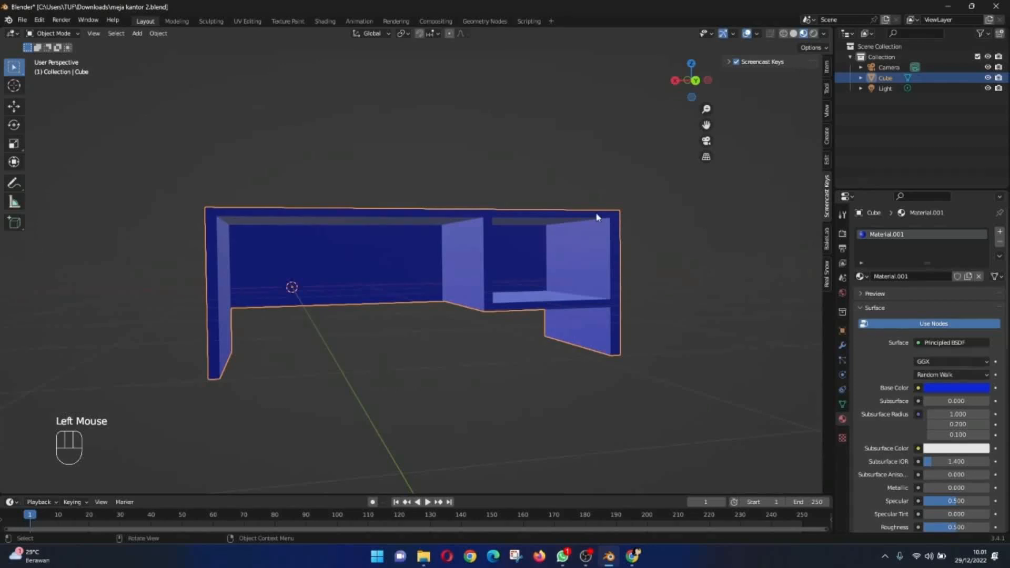
pyautogui.moveTo(597, 217); pyautogui.dragTo(578, 193, button='middle')
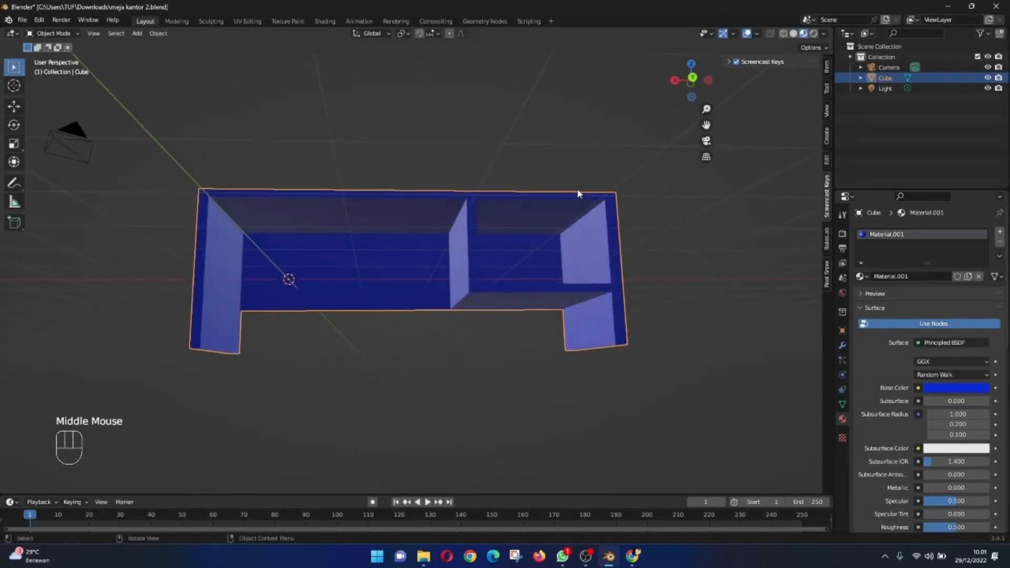
pyautogui.click(840, 416)
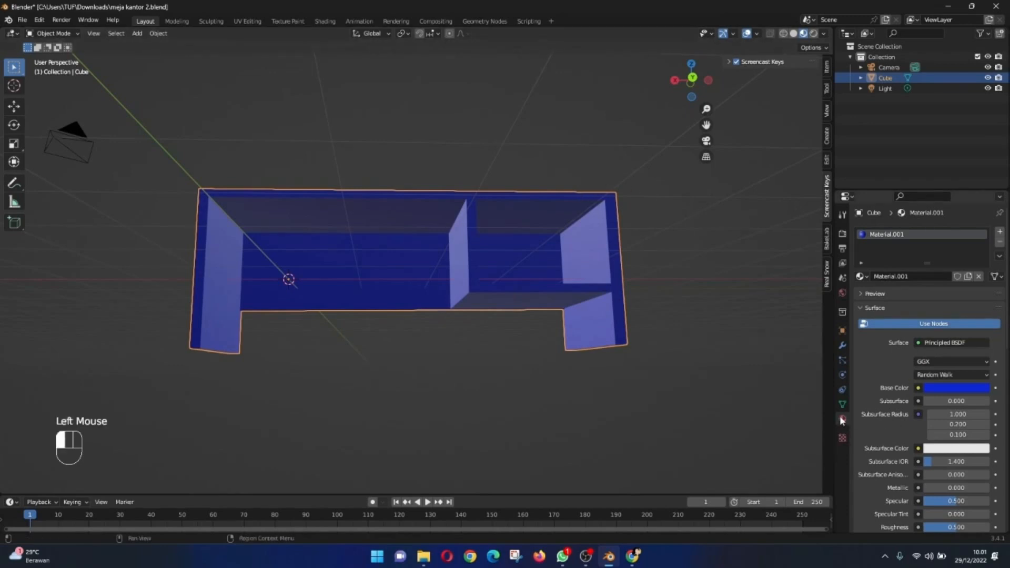
pyautogui.click(918, 388)
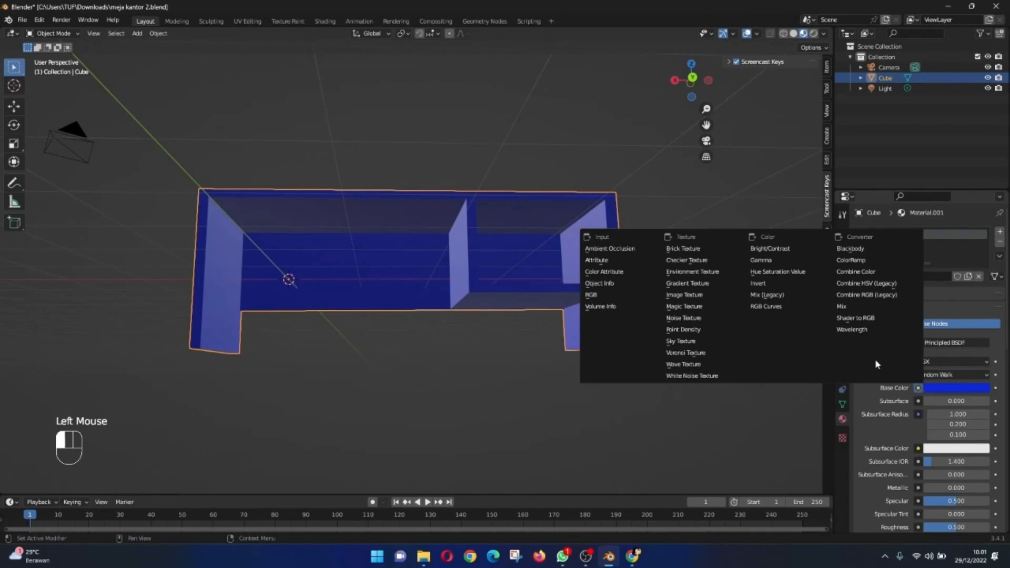
pyautogui.click(705, 296)
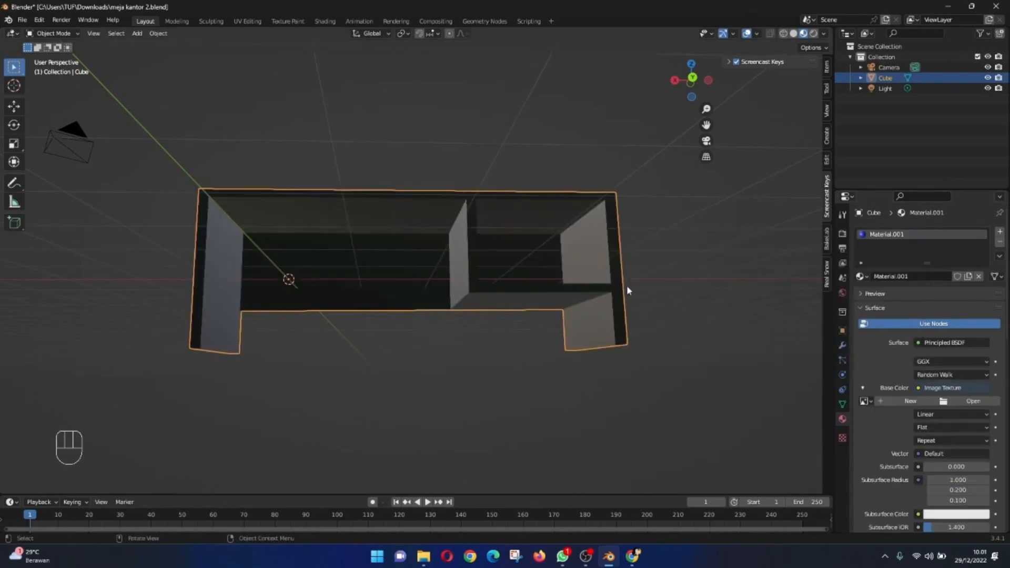
# Step: Load pexels-fwstudio-172276.jpg from the Downloads folder as the image for the desk's Base Color texture
pyautogui.moveTo(626, 288); pyautogui.dragTo(536, 270, button='middle')
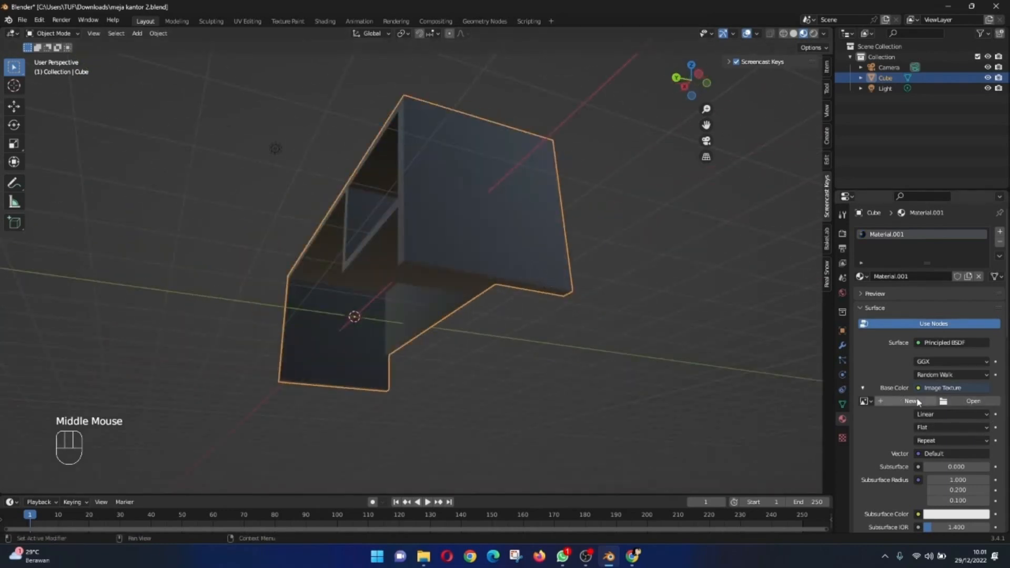
pyautogui.moveTo(503, 301); pyautogui.dragTo(589, 333, button='middle')
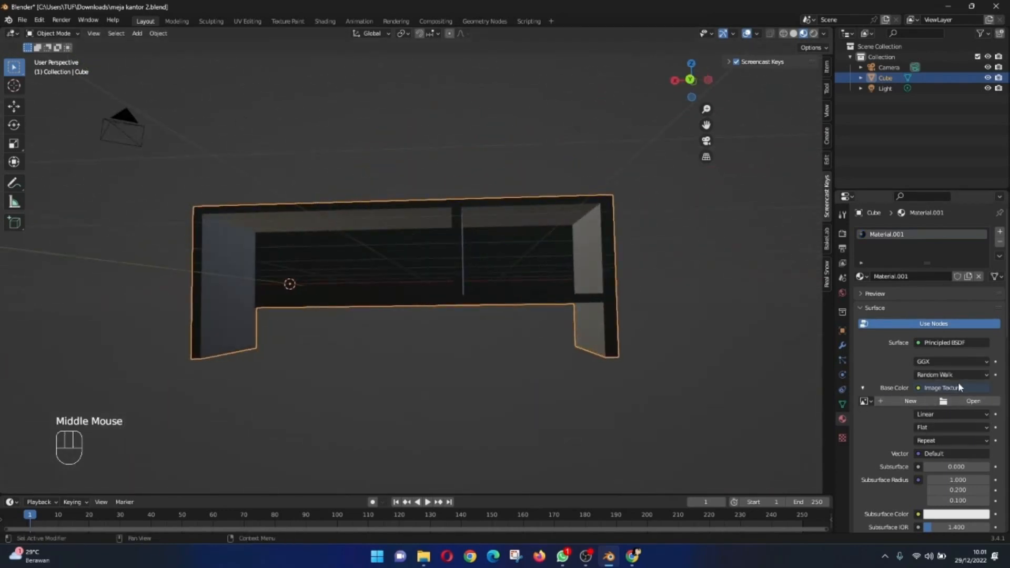
pyautogui.click(963, 403)
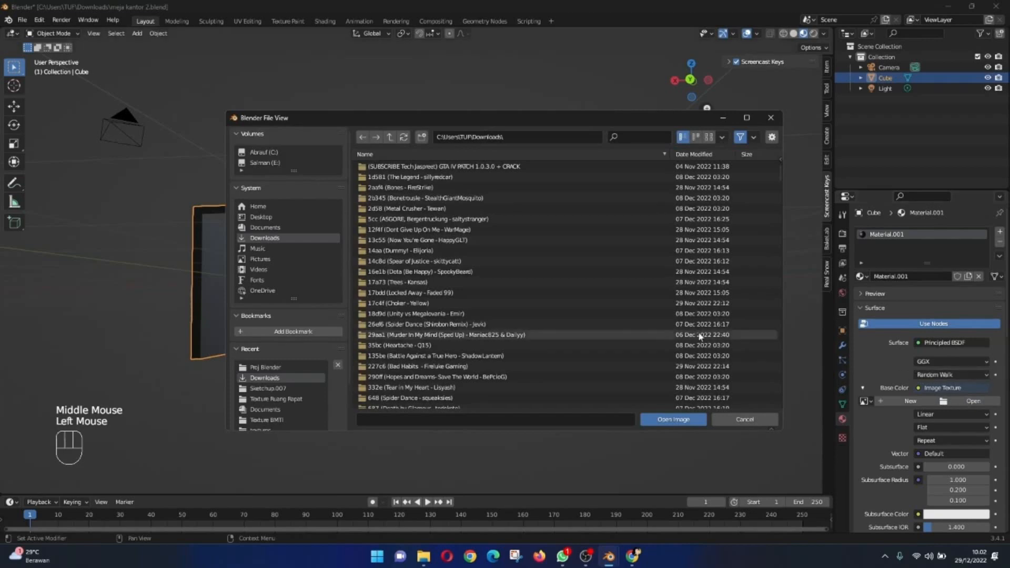
pyautogui.scroll(-15, 450, 263)
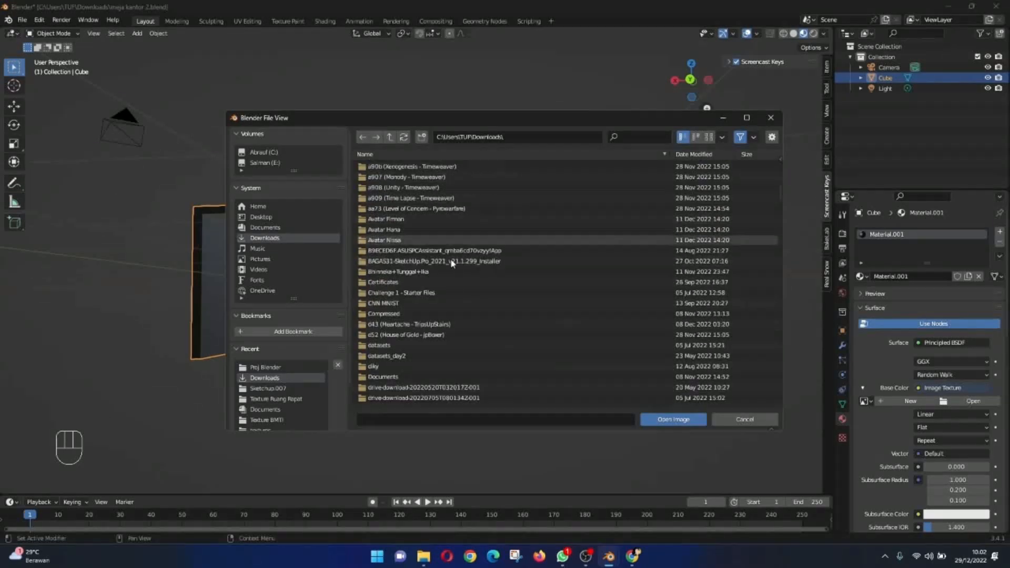
pyautogui.scroll(-15, 451, 262)
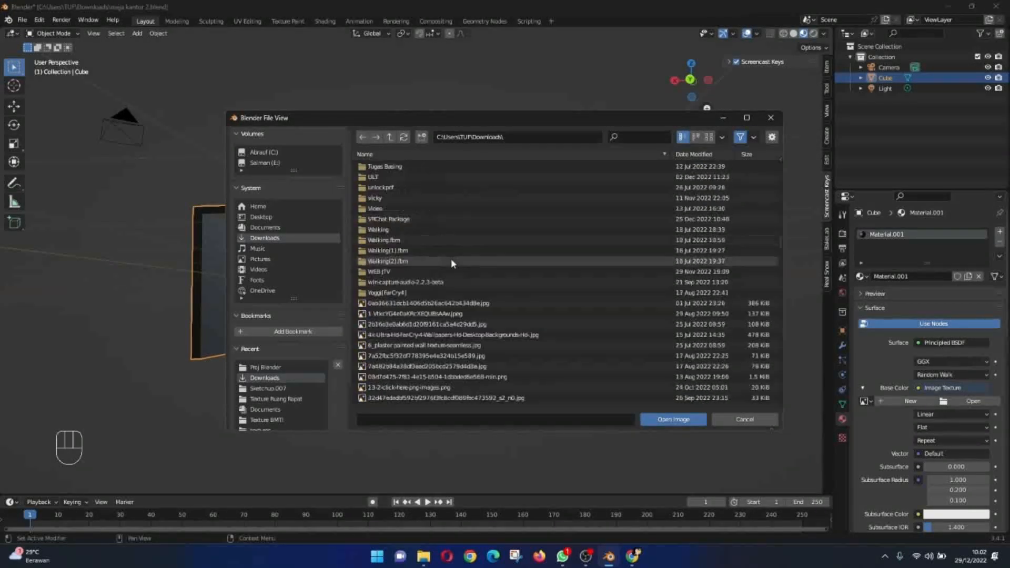
pyautogui.scroll(-5, 484, 288)
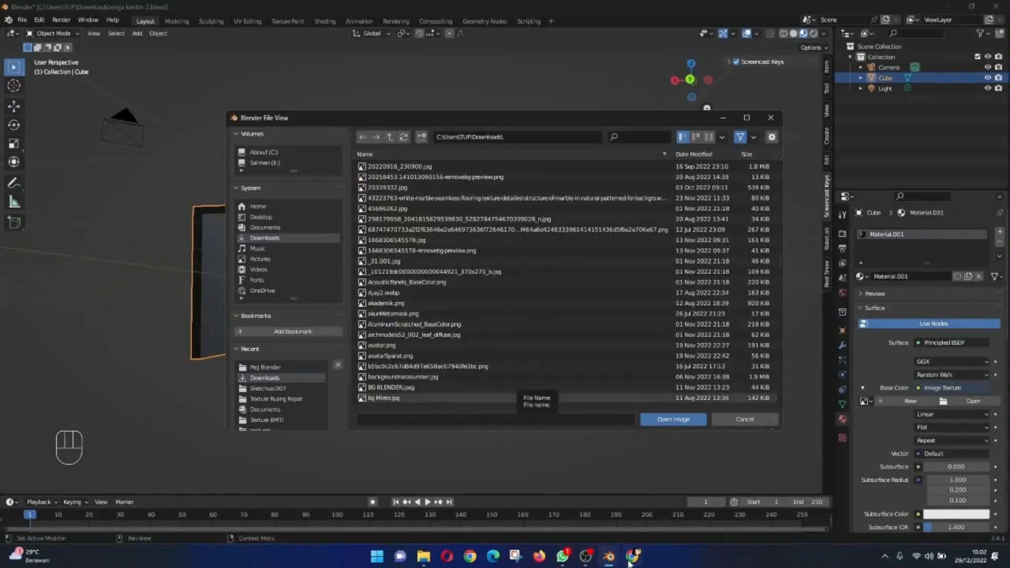
pyautogui.click(631, 557)
pyautogui.click(631, 558)
pyautogui.scroll(-10, 534, 350)
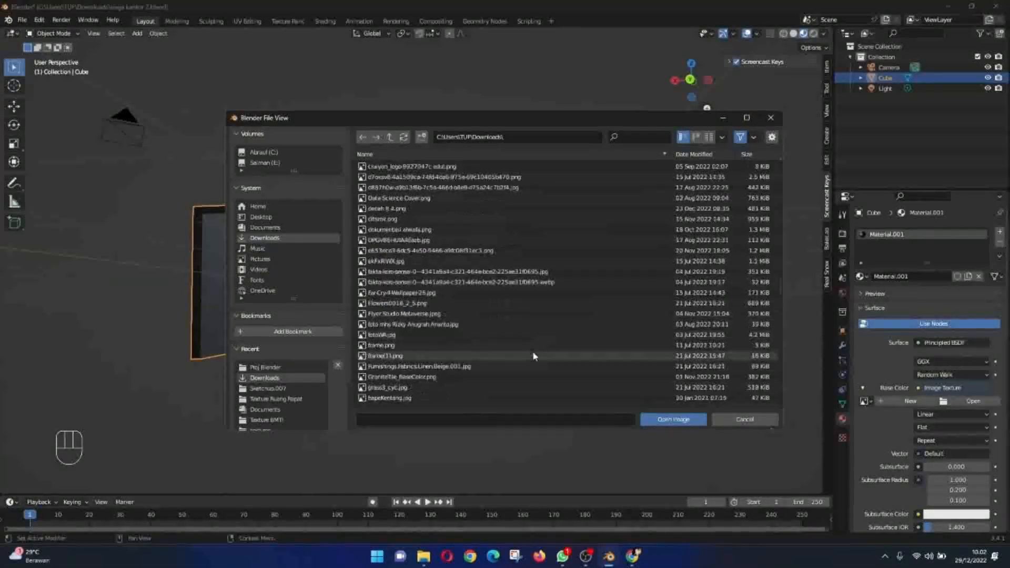
pyautogui.scroll(-10, 532, 359)
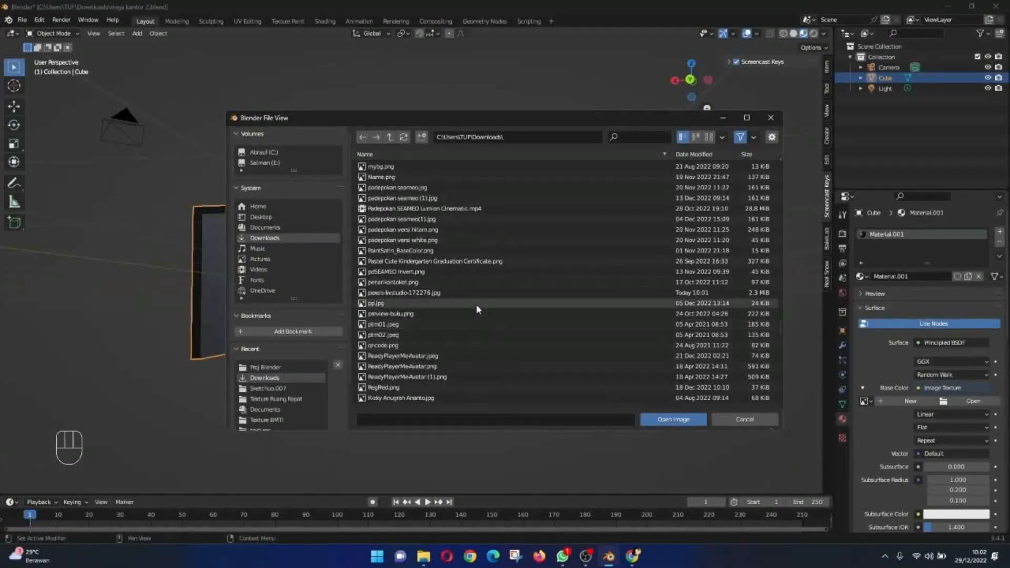
pyautogui.doubleClick(453, 313)
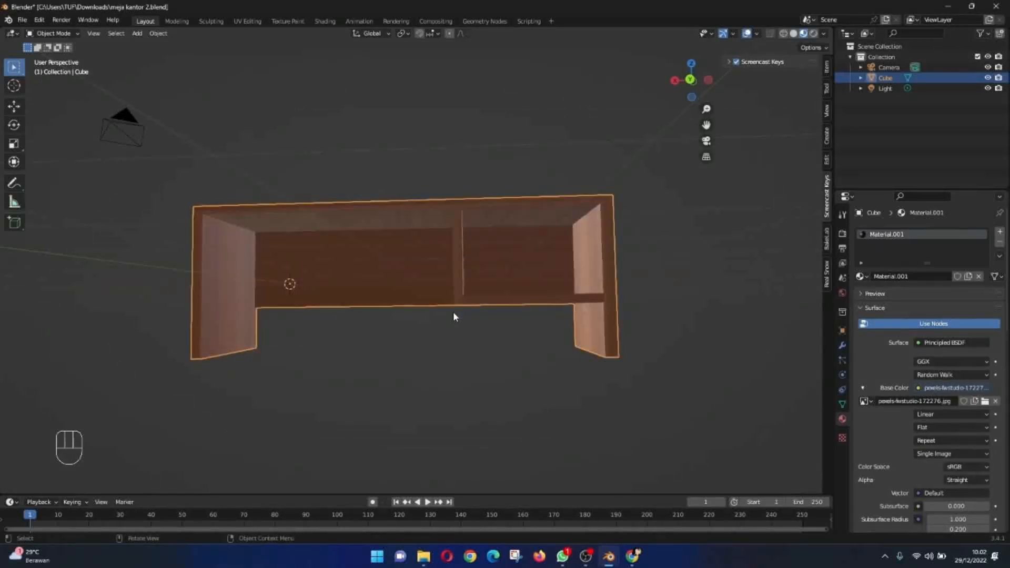
# Step: Examine how the wood texture maps onto the desk's top, side panels and back panel
pyautogui.moveTo(453, 311); pyautogui.dragTo(126, 339, button='middle')
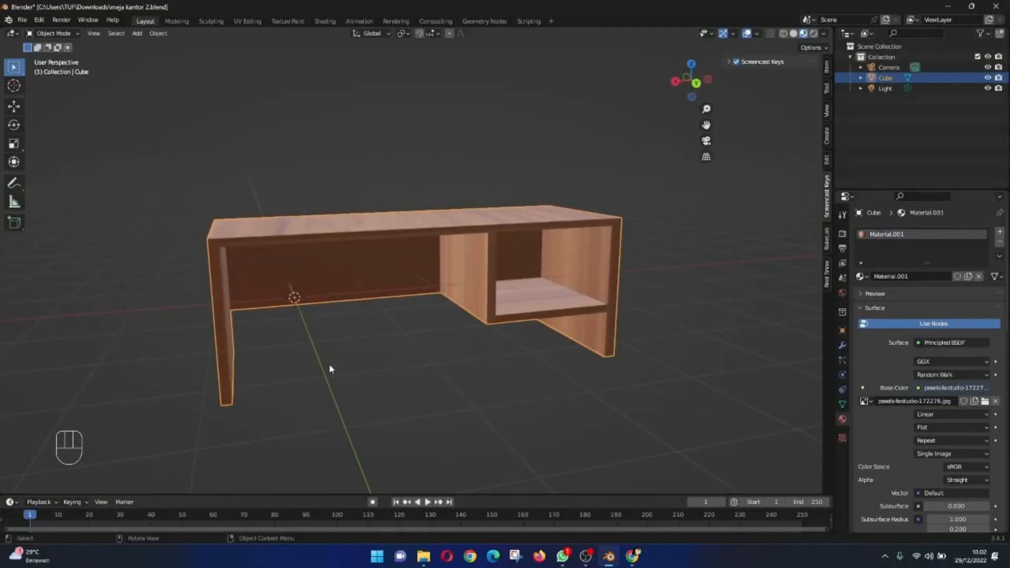
pyautogui.scroll(3, 330, 364)
pyautogui.moveTo(361, 232); pyautogui.dragTo(354, 124, button='middle')
pyautogui.scroll(-1, 415, 201)
pyautogui.scroll(-2, 424, 153)
pyautogui.scroll(2, 410, 185)
pyautogui.scroll(1, 410, 184)
pyautogui.scroll(1, 459, 142)
pyautogui.scroll(-3, 730, 165)
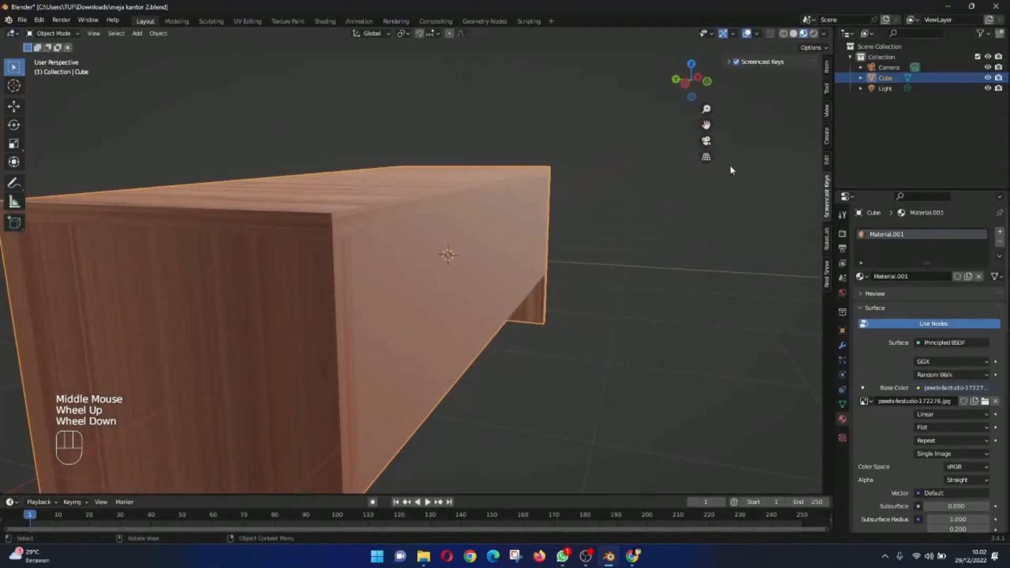
pyautogui.moveTo(730, 165); pyautogui.dragTo(428, 155, button='middle')
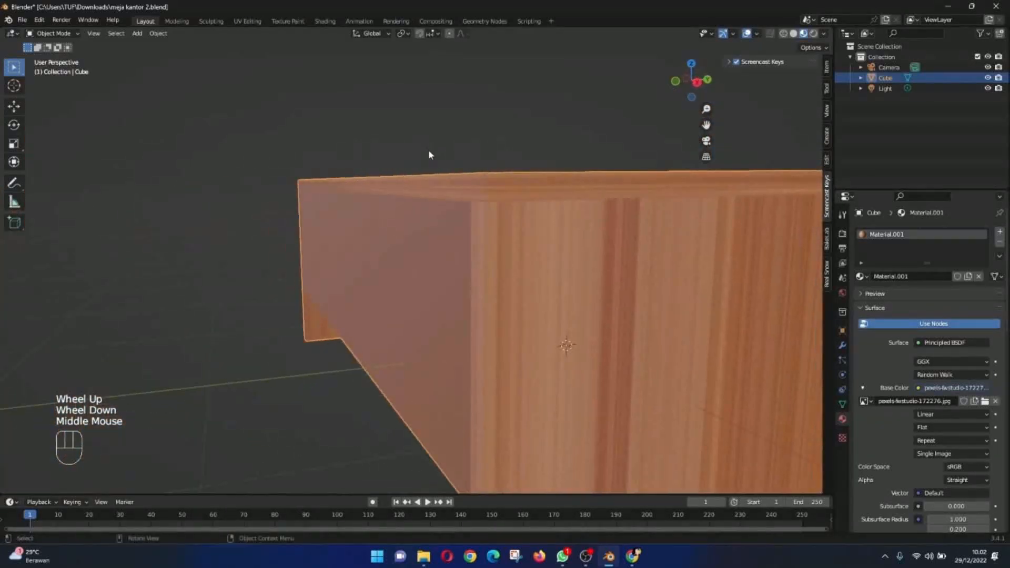
# Step: Apply Smart UV Project to all faces of the desk in Edit Mode with an angle limit of 90° and an island margin of 0.001
pyautogui.press('Tab')
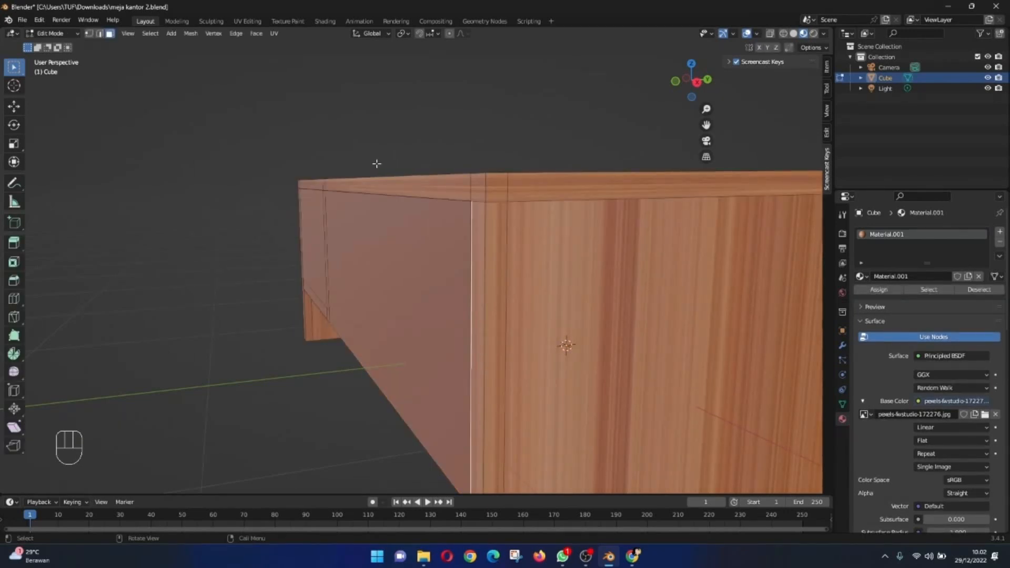
pyautogui.moveTo(377, 163); pyautogui.dragTo(460, 203, button='middle')
pyautogui.press('a')
pyautogui.scroll(-2, 343, 194)
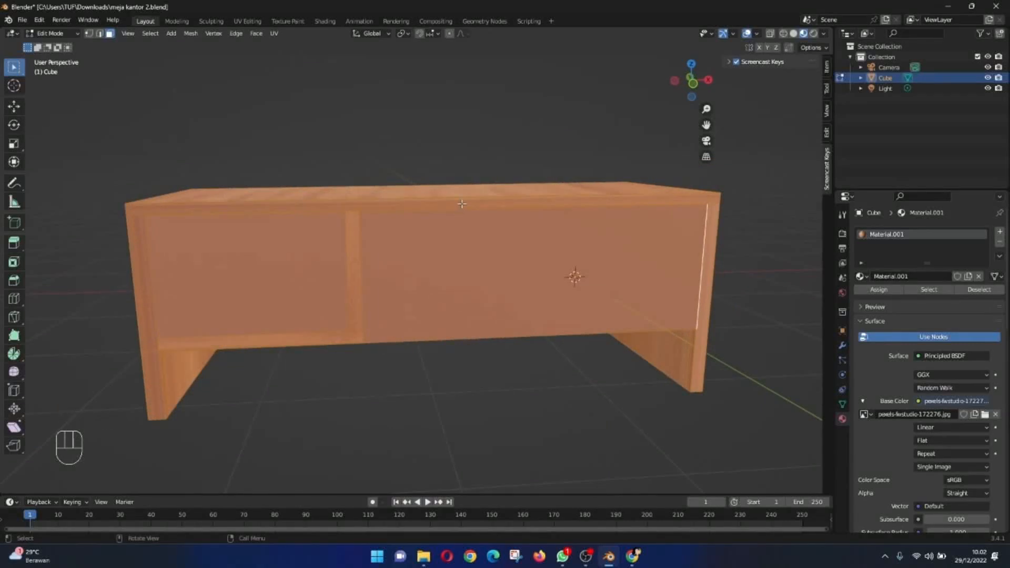
pyautogui.press('u')
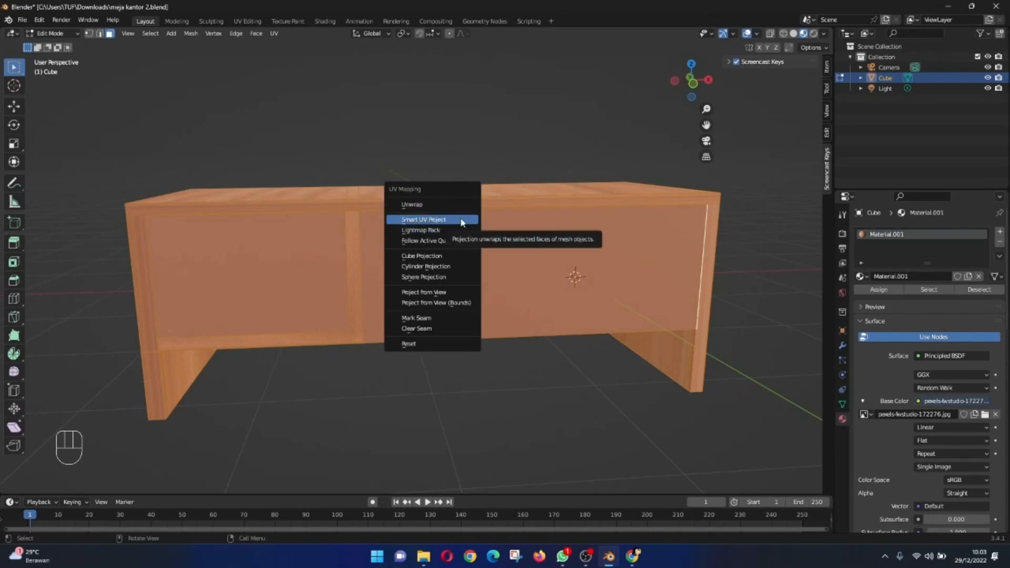
pyautogui.click(461, 220)
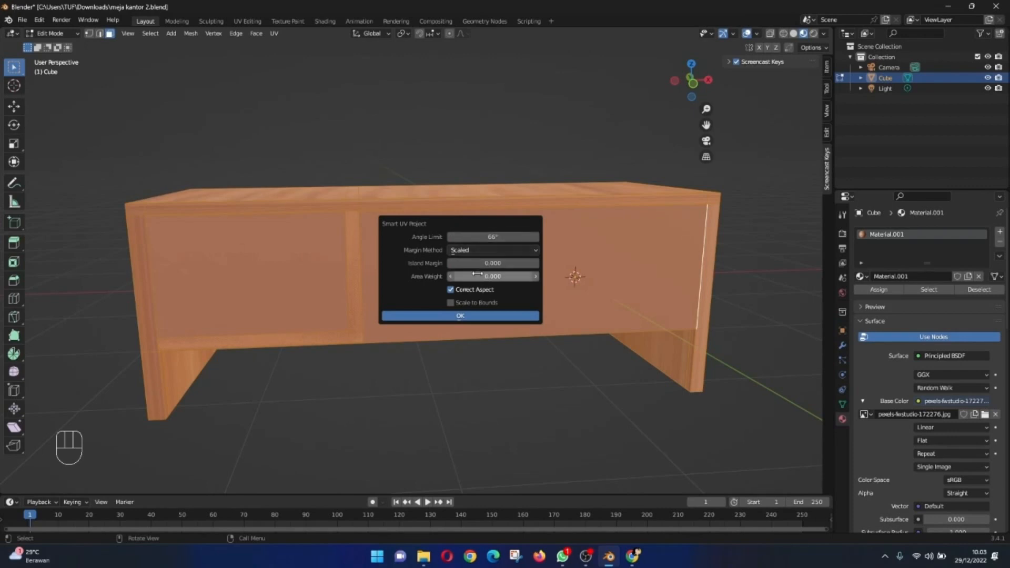
pyautogui.click(491, 237)
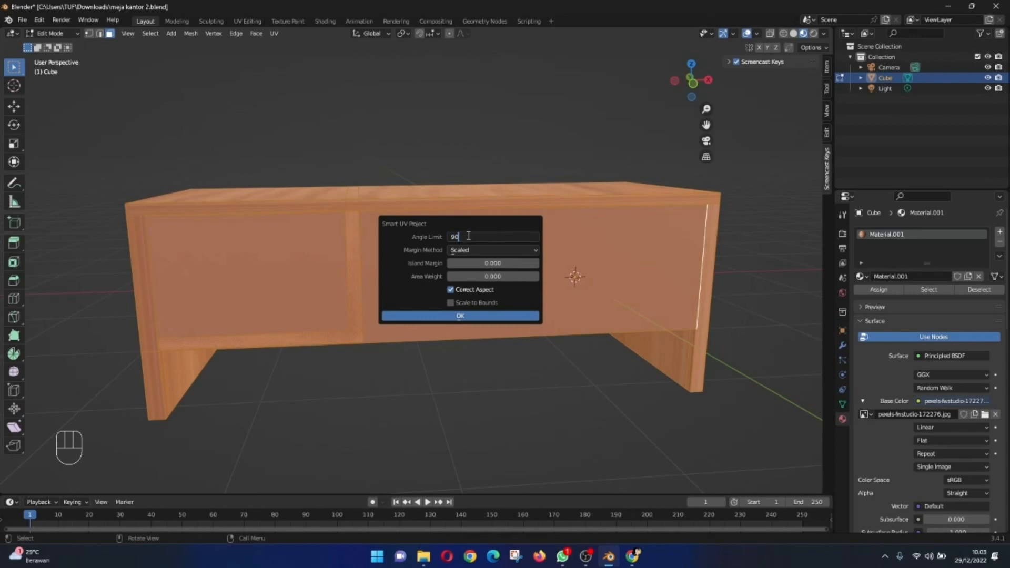
pyautogui.press('Return')
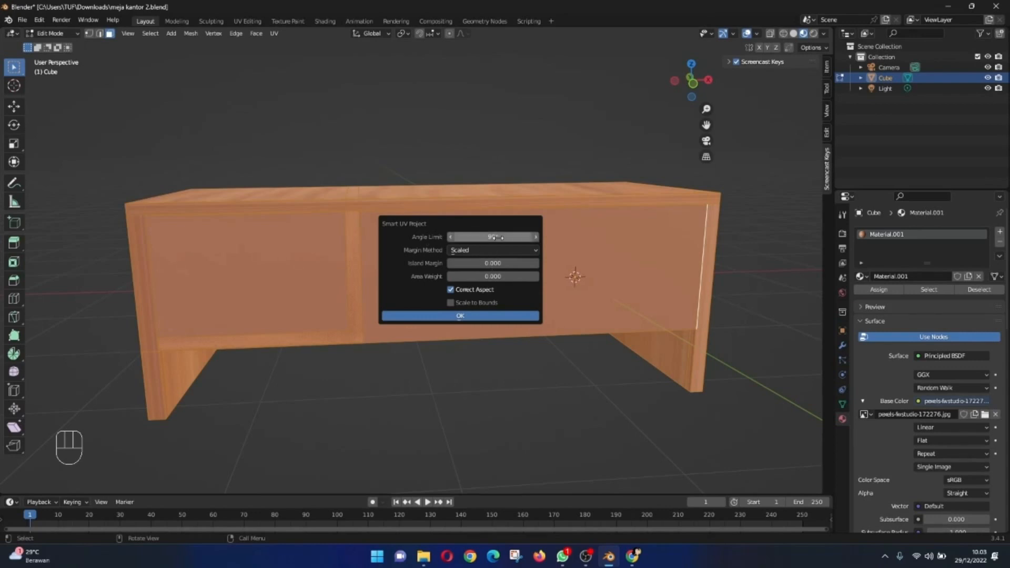
pyautogui.click(493, 263)
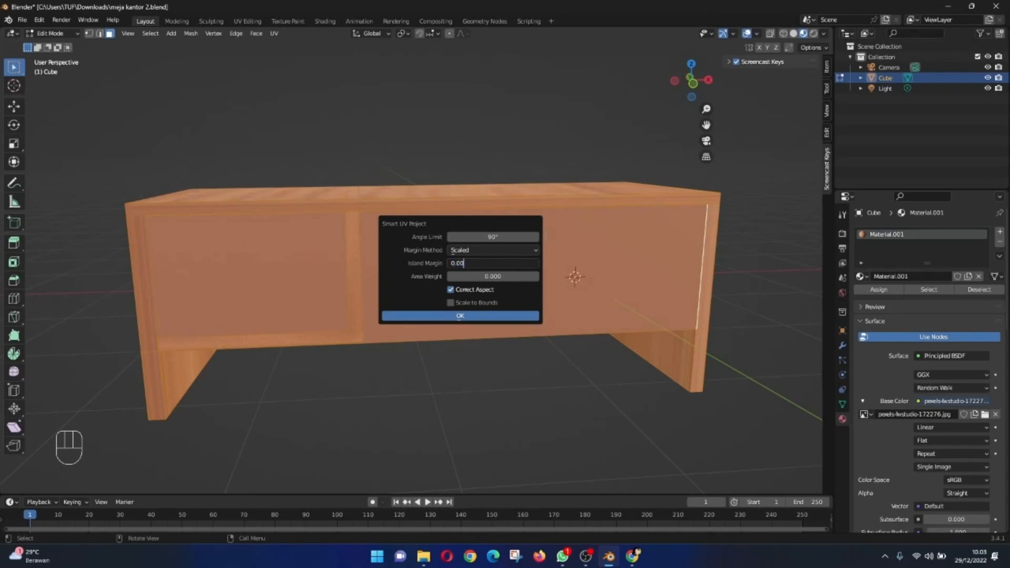
pyautogui.write('0.001')
pyautogui.press('Return')
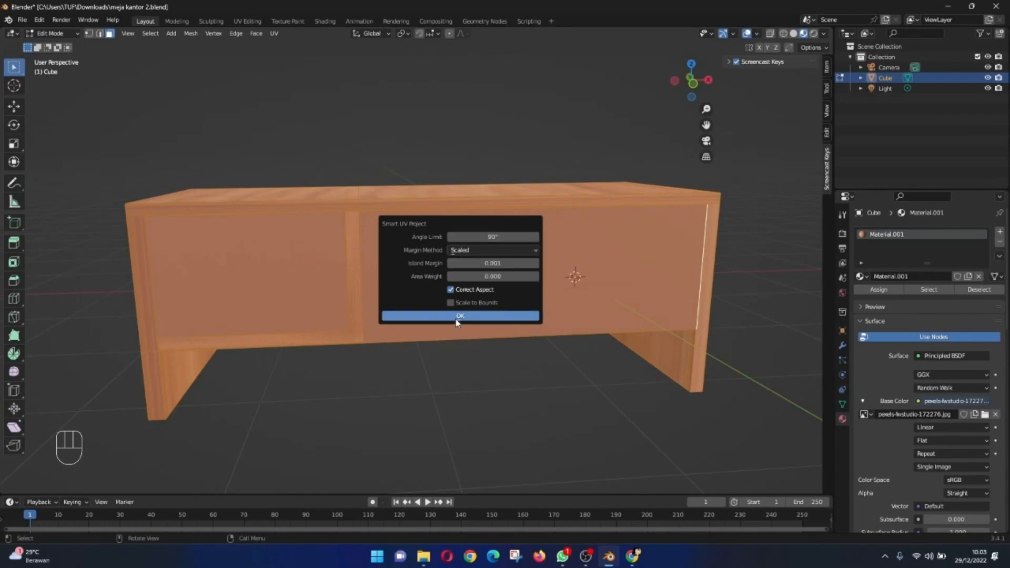
pyautogui.click(503, 316)
# Step: Unwrap the UVs of all the desk's faces with the standard Unwrap method
pyautogui.moveTo(492, 313); pyautogui.dragTo(558, 263, button='middle')
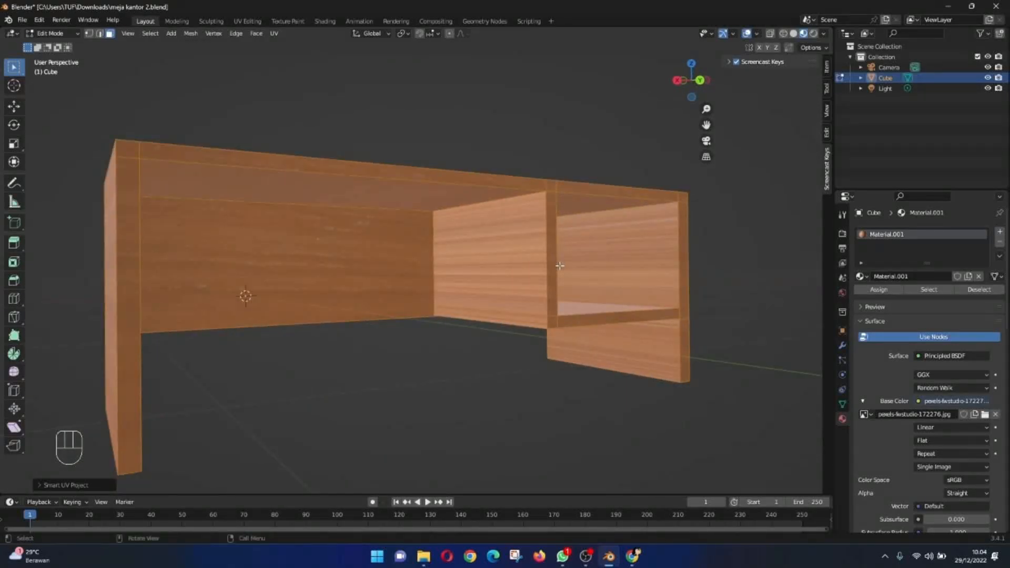
pyautogui.press('u')
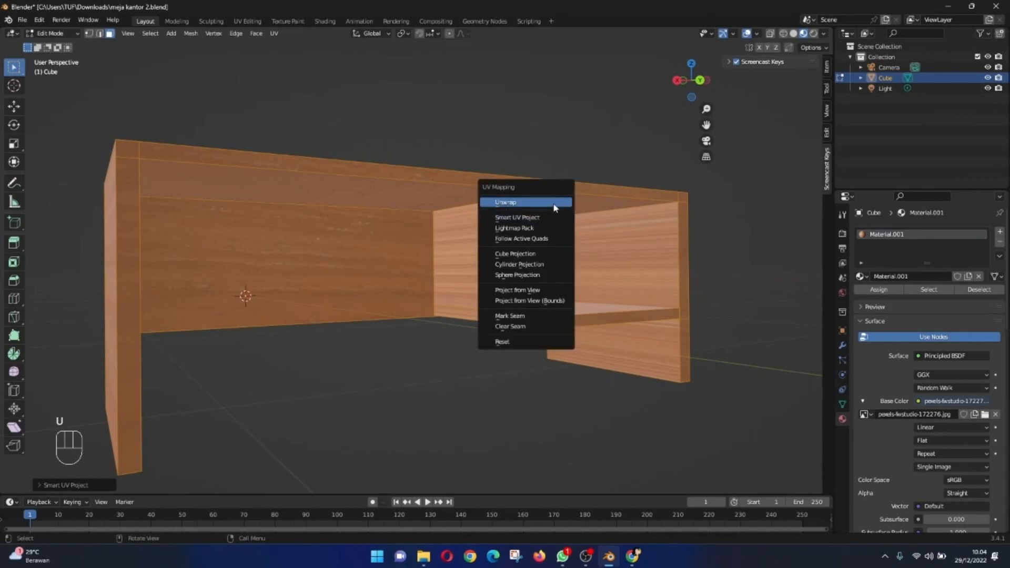
pyautogui.click(554, 203)
pyautogui.moveTo(553, 208); pyautogui.dragTo(70, 162, button='middle')
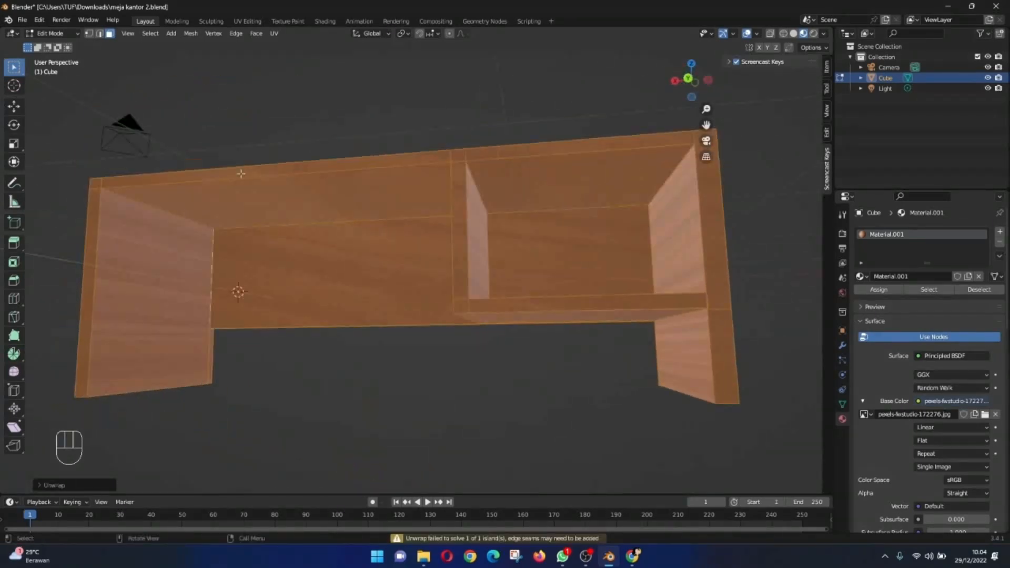
# Step: Examine the wood grain on the desk's end panels and tabletop after unwrapping
pyautogui.moveTo(241, 174); pyautogui.dragTo(426, 172, button='middle')
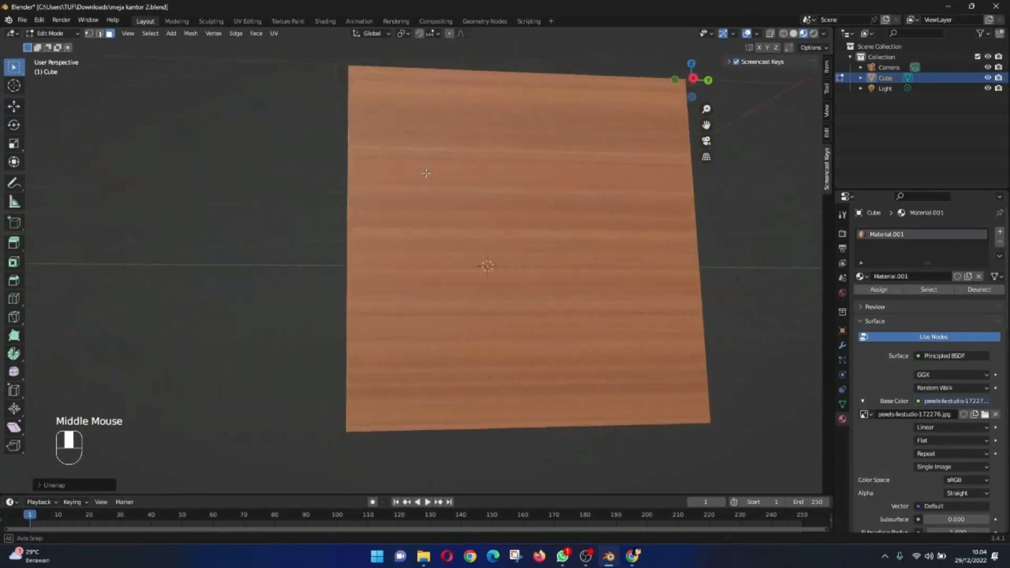
pyautogui.scroll(-2, 426, 172)
pyautogui.moveTo(513, 135); pyautogui.dragTo(514, 167, button='middle')
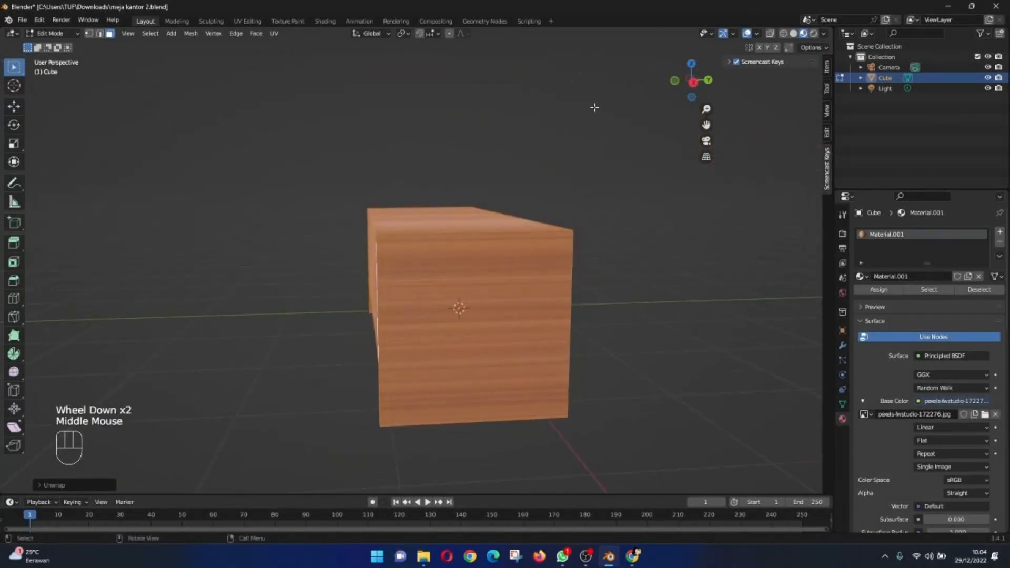
pyautogui.scroll(1, 610, 132)
pyautogui.moveTo(607, 85); pyautogui.dragTo(616, 172, button='middle')
pyautogui.scroll(-2, 615, 172)
pyautogui.moveTo(755, 297); pyautogui.dragTo(626, 248, button='middle')
pyautogui.scroll(3, 627, 247)
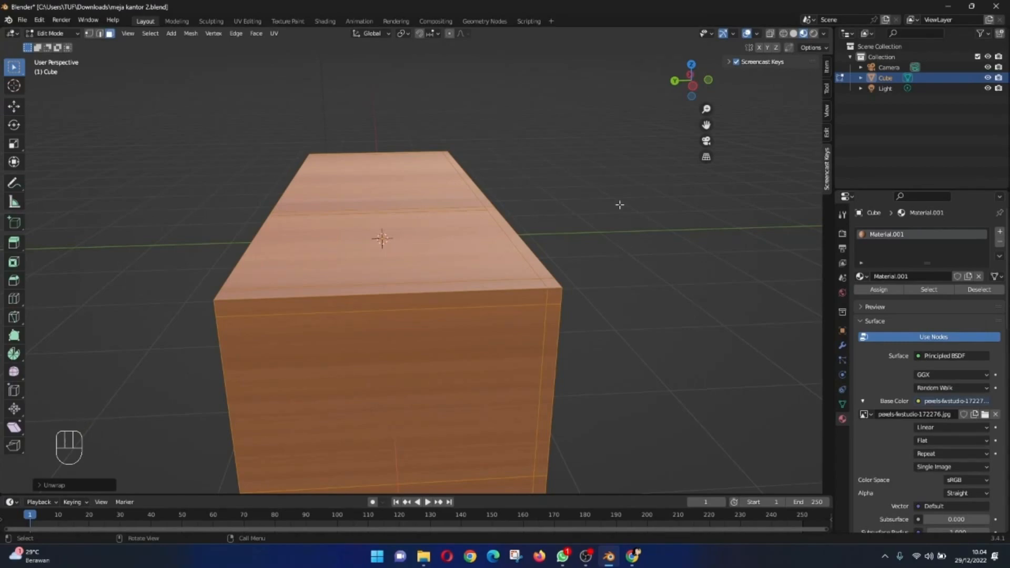
# Step: Select all of the tabletop's upper faces and reproject their UVs with Smart UV Project
pyautogui.moveTo(487, 278); pyautogui.dragTo(268, 315, button='middle')
pyautogui.click(412, 147)
pyautogui.scroll(2, 226, 310)
pyautogui.scroll(-1, 247, 304)
pyautogui.scroll(-2, 268, 316)
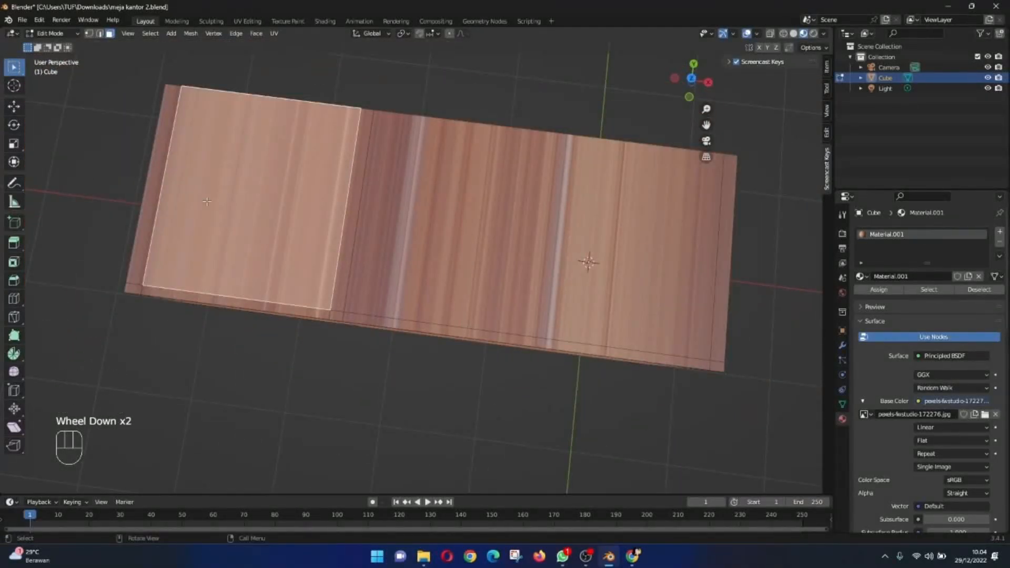
pyautogui.press('w')
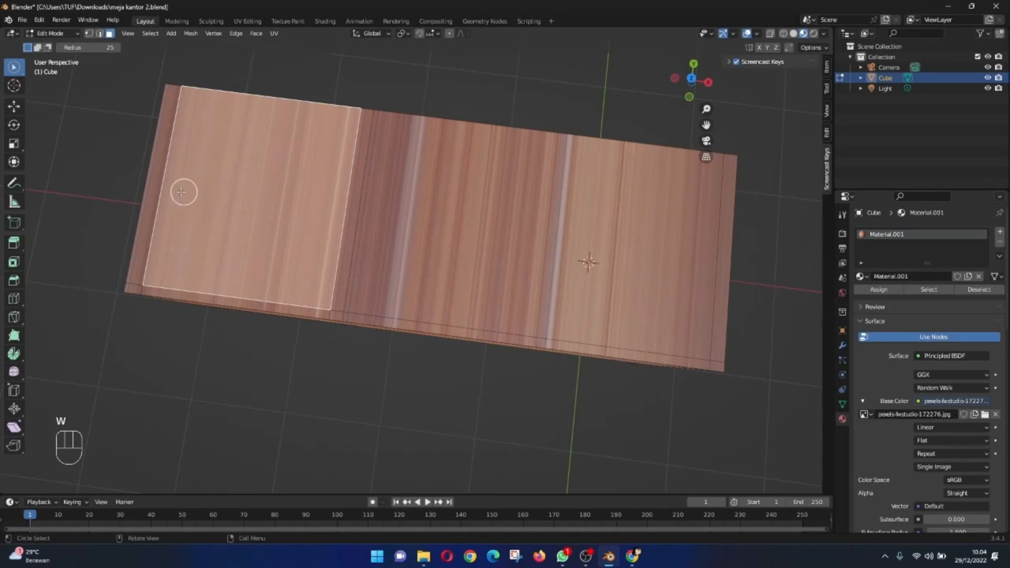
pyautogui.moveTo(162, 197); pyautogui.dragTo(157, 227)
pyautogui.moveTo(149, 270); pyautogui.dragTo(152, 274)
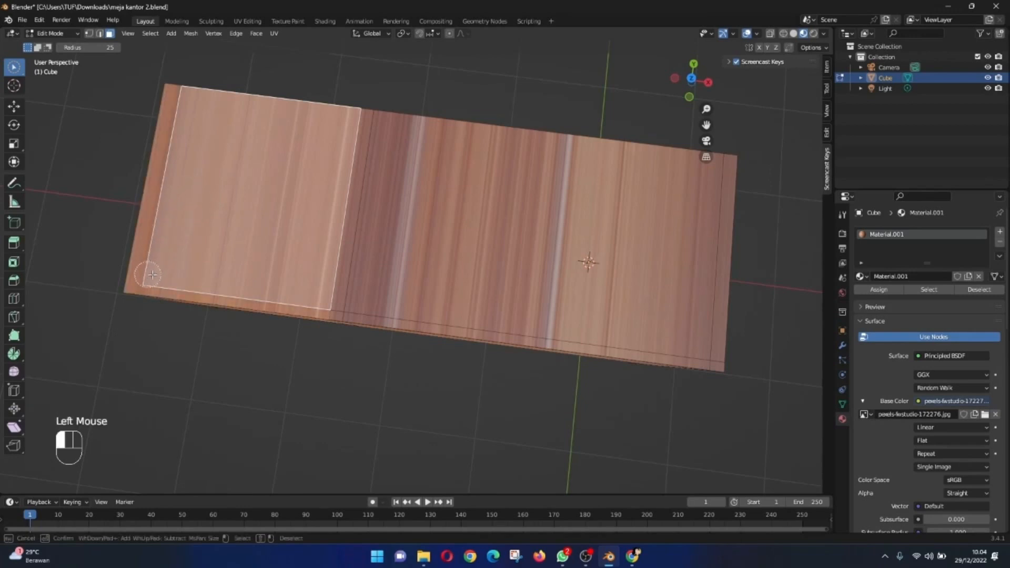
pyautogui.moveTo(313, 289); pyautogui.dragTo(367, 301)
pyautogui.moveTo(545, 316)
pyautogui.mouseDown()
pyautogui.moveTo(703, 345)
pyautogui.moveTo(658, 293)
pyautogui.mouseUp()
pyautogui.moveTo(658, 293); pyautogui.dragTo(384, 188, button='middle')
pyautogui.press('u')
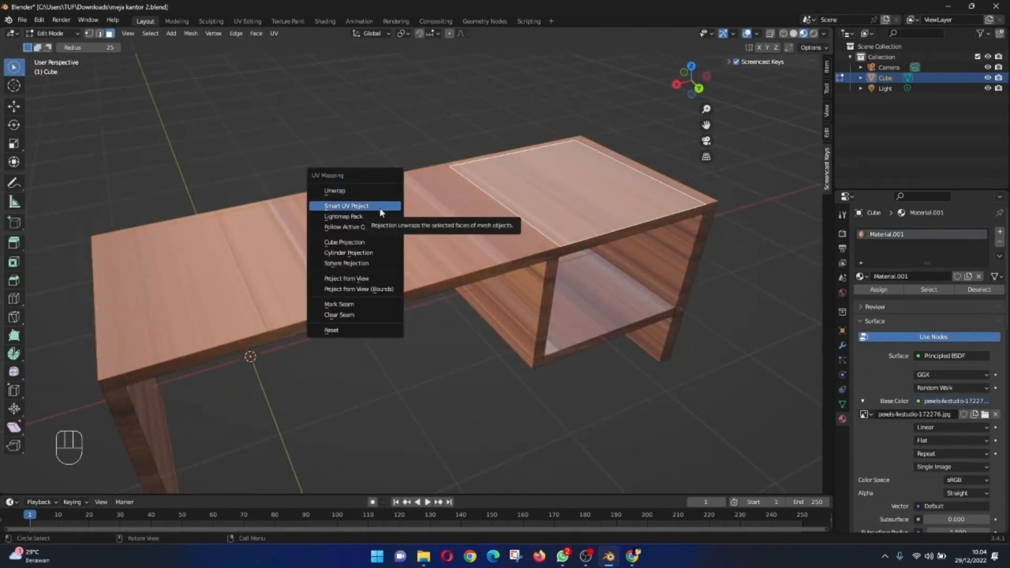
pyautogui.click(382, 207)
pyautogui.click(397, 313)
# Step: Apply Smart UV Project to all outer faces of the end panel on the shelf compartment's side
pyautogui.moveTo(385, 306); pyautogui.dragTo(233, 238, button='middle')
pyautogui.scroll(-2, 379, 218)
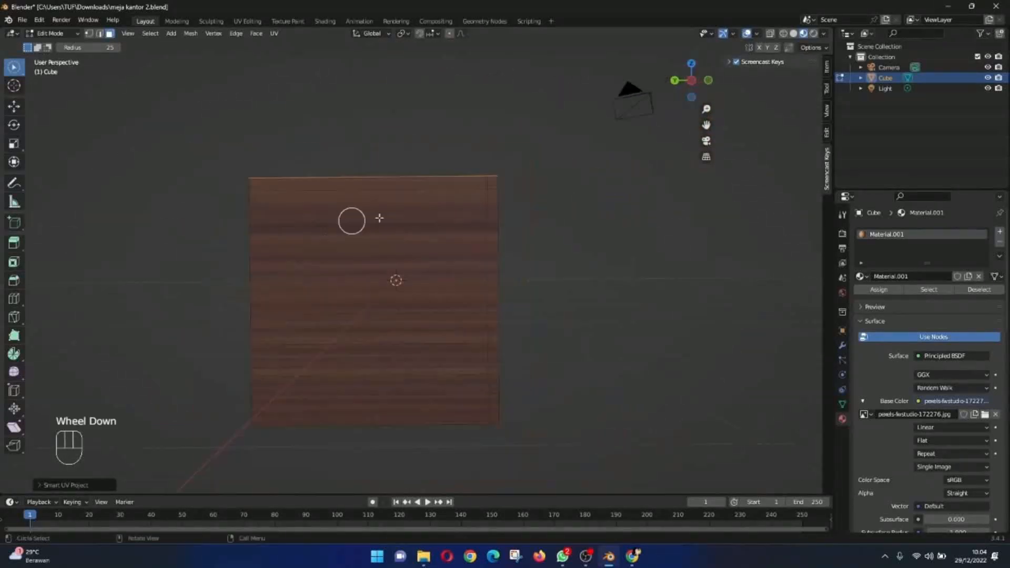
pyautogui.scroll(2, 459, 218)
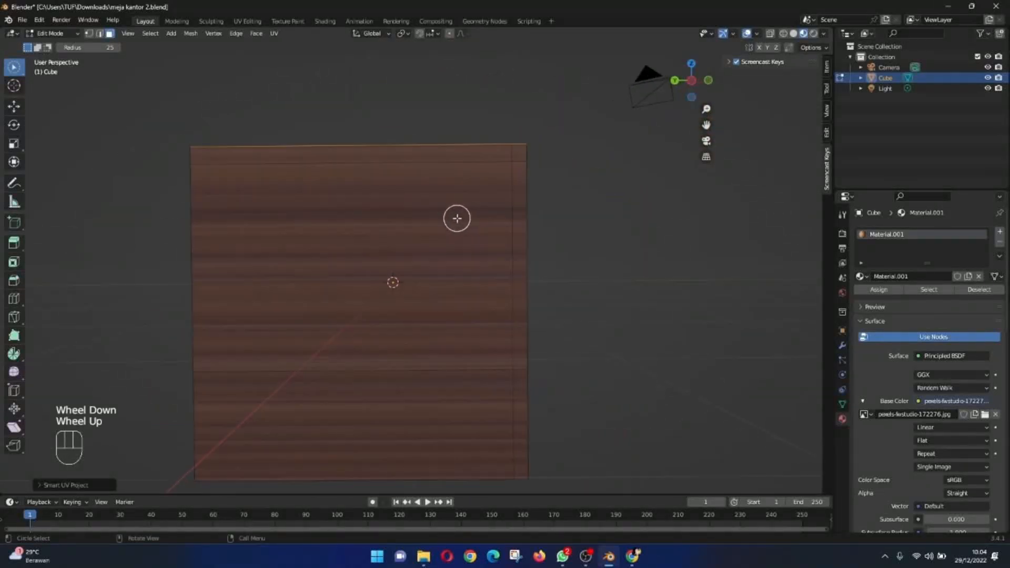
pyautogui.moveTo(462, 183)
pyautogui.mouseDown()
pyautogui.moveTo(482, 173)
pyautogui.moveTo(475, 392)
pyautogui.moveTo(509, 431)
pyautogui.moveTo(509, 422)
pyautogui.mouseUp()
pyautogui.press('u')
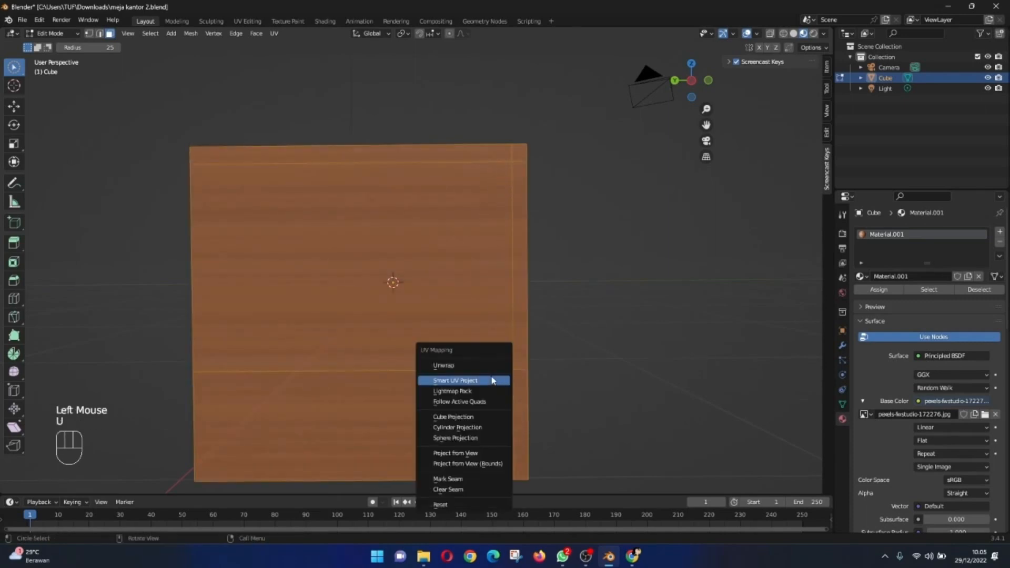
pyautogui.click(480, 379)
pyautogui.click(480, 474)
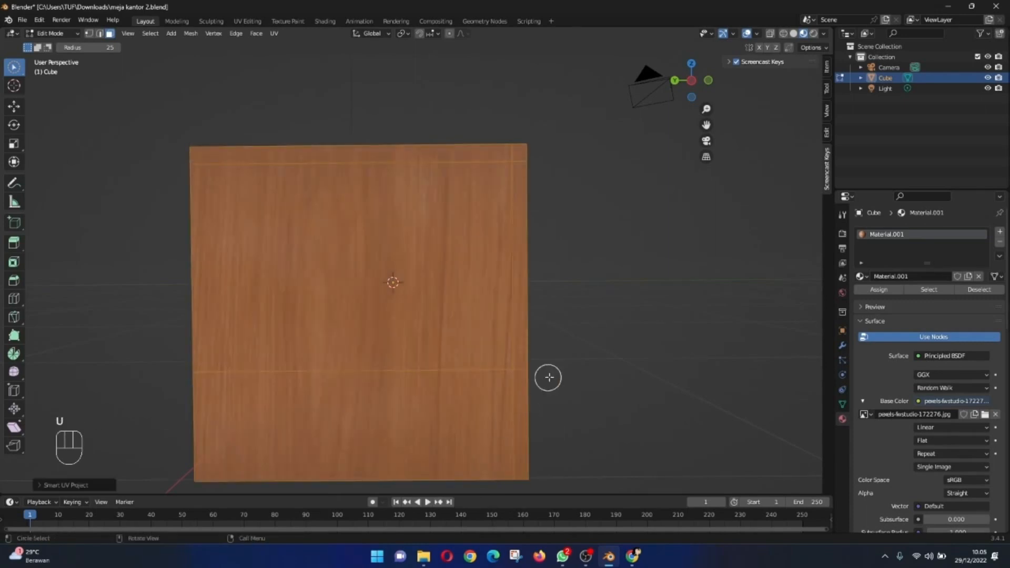
# Step: Apply Smart UV Project to all outer faces of the end panel opposite the shelf compartment
pyautogui.moveTo(547, 378); pyautogui.dragTo(297, 377, button='middle')
pyautogui.moveTo(298, 377)
pyautogui.mouseDown()
pyautogui.moveTo(322, 288)
pyautogui.moveTo(228, 216)
pyautogui.moveTo(251, 188)
pyautogui.moveTo(226, 181)
pyautogui.mouseUp()
pyautogui.keyDown('shift'); pyautogui.moveTo(305, 269); pyautogui.dragTo(381, 227, button='middle'); pyautogui.keyUp('shift')
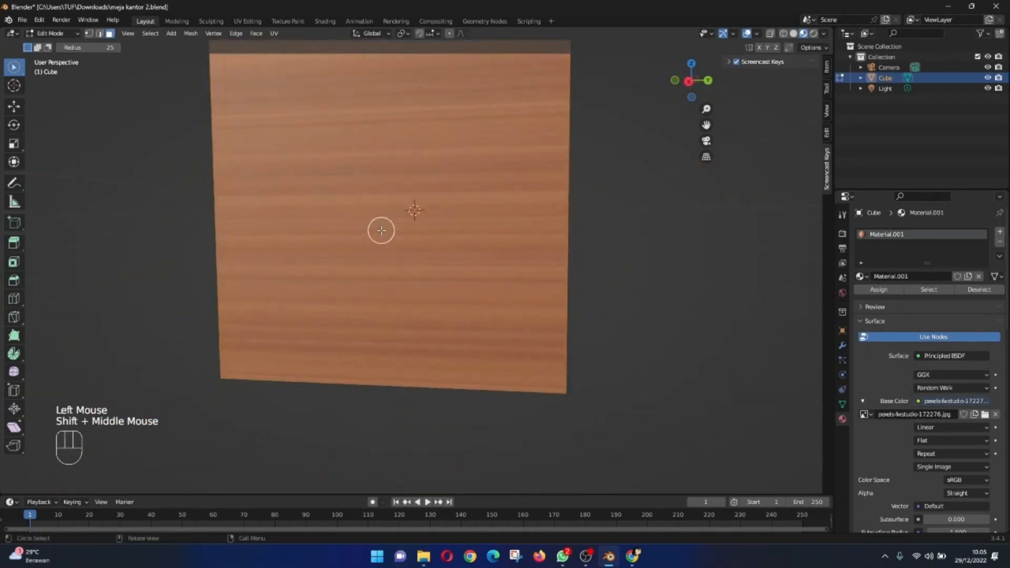
pyautogui.press('u')
pyautogui.click(382, 231)
pyautogui.click(396, 329)
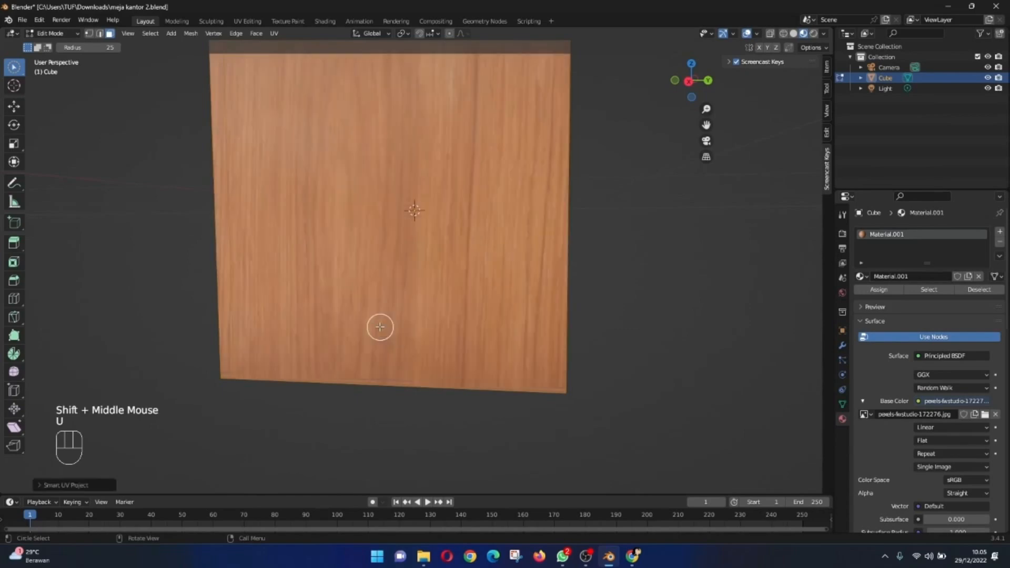
# Step: Apply Smart UV Project to the shelf's underside together with the back panel's bottom edge
pyautogui.moveTo(379, 326)
pyautogui.mouseDown(button='middle')
pyautogui.moveTo(509, 307)
pyautogui.moveTo(545, 268)
pyautogui.moveTo(547, 226)
pyautogui.moveTo(238, 232)
pyautogui.mouseUp(button='middle')
pyautogui.moveTo(379, 344)
pyautogui.mouseDown()
pyautogui.moveTo(376, 356)
pyautogui.moveTo(339, 312)
pyautogui.moveTo(347, 302)
pyautogui.mouseUp()
pyautogui.press('u')
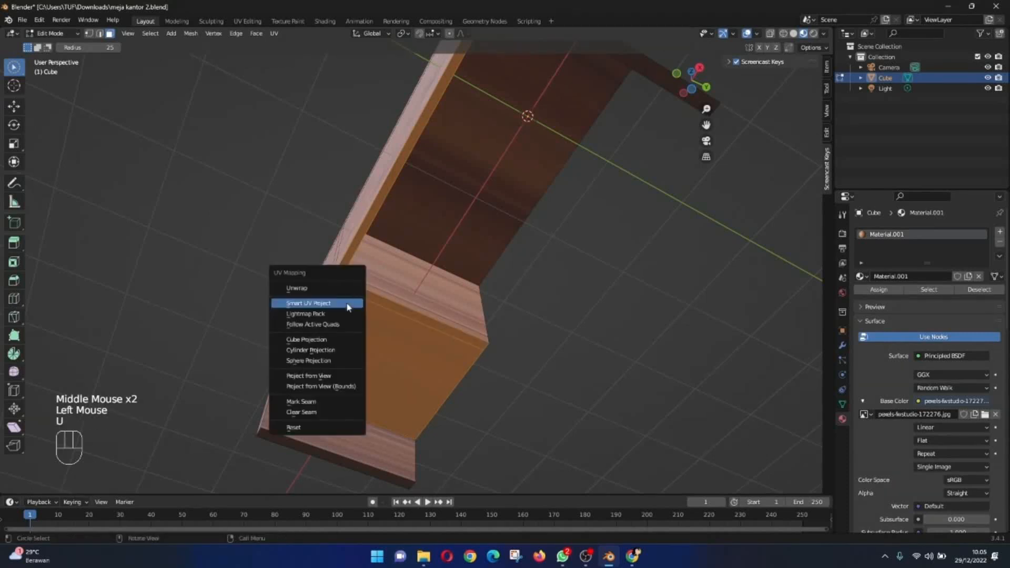
pyautogui.click(348, 302)
pyautogui.click(362, 400)
# Step: Select only the shelf's underside and reproject its UVs with Smart UV Project
pyautogui.moveTo(361, 394); pyautogui.dragTo(593, 341, button='middle')
pyautogui.click(592, 341)
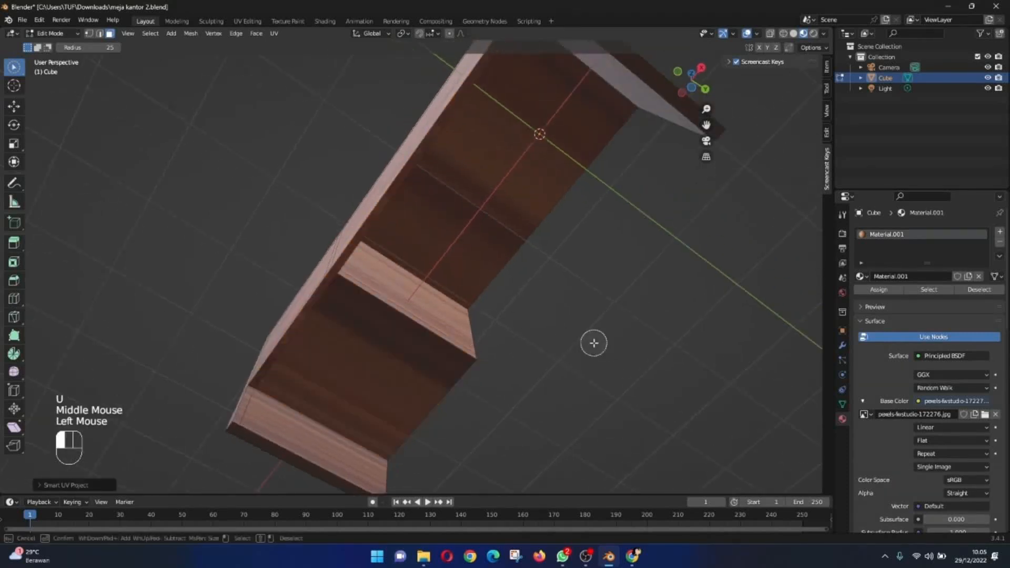
pyautogui.click(433, 356)
pyautogui.press('u')
pyautogui.click(431, 357)
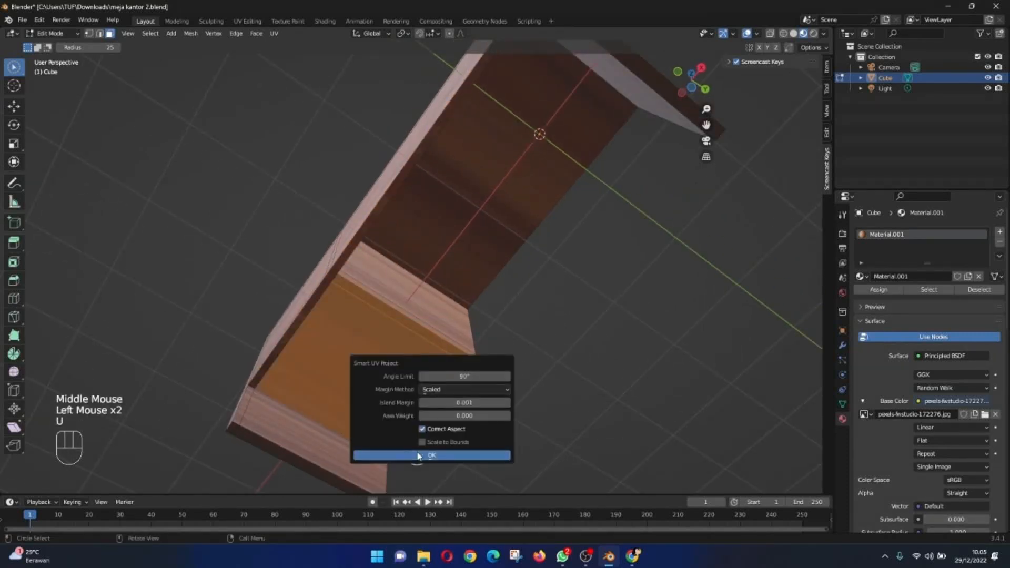
pyautogui.click(428, 455)
# Step: Apply Smart UV Project to the end panel's lower inner face beneath the shelf compartment
pyautogui.scroll(2, 498, 399)
pyautogui.moveTo(362, 380); pyautogui.dragTo(585, 347, button='middle')
pyautogui.click(508, 399)
pyautogui.click(402, 432)
pyautogui.click(349, 419)
pyautogui.press('u')
pyautogui.click(585, 347)
pyautogui.click(584, 443)
# Step: Apply Smart UV Project separately to the end panel's inner face inside the compartment and to the shelf's top face
pyautogui.keyDown('shift'); pyautogui.moveTo(584, 443); pyautogui.dragTo(559, 317, button='middle'); pyautogui.keyUp('shift')
pyautogui.click(559, 317)
pyautogui.press('u')
pyautogui.click(559, 318)
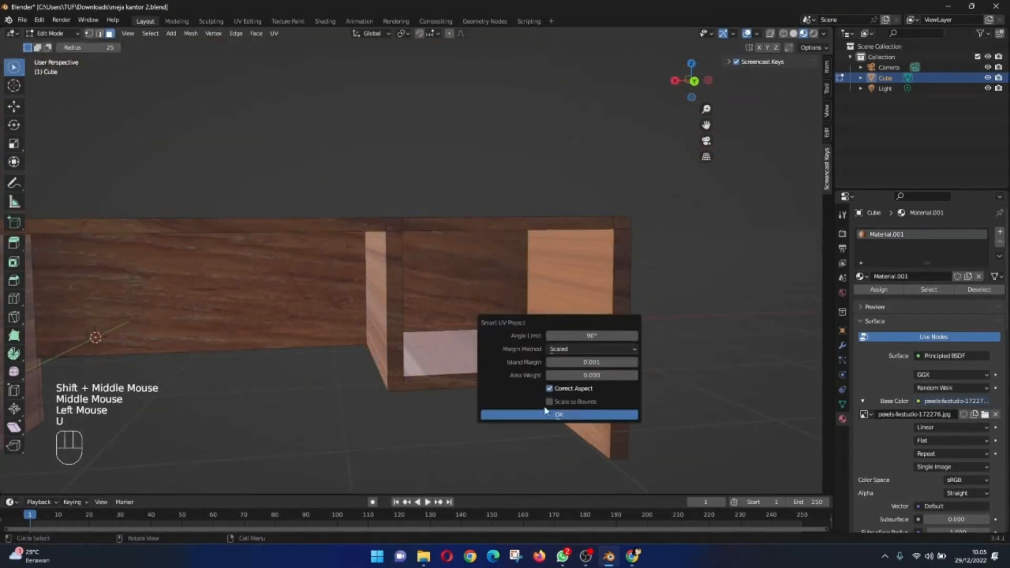
pyautogui.click(543, 415)
pyautogui.click(503, 356)
pyautogui.press('u')
pyautogui.click(473, 348)
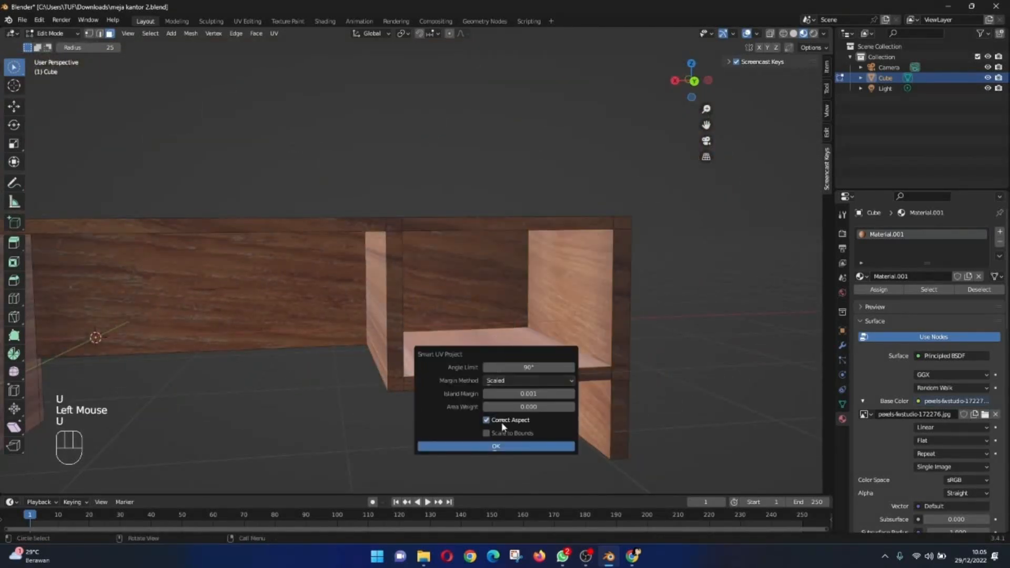
pyautogui.click(505, 443)
# Step: Apply Smart UV Project to the divider panel's face toward the legroom, including its lower strip
pyautogui.moveTo(432, 367); pyautogui.dragTo(457, 320, button='middle')
pyautogui.click(383, 297)
pyautogui.press('u')
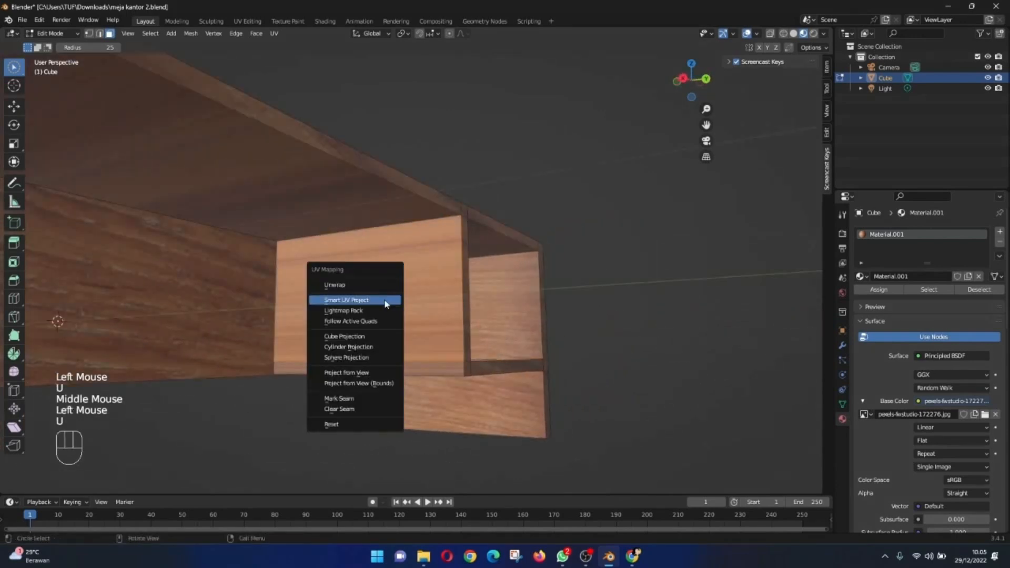
pyautogui.click(383, 298)
pyautogui.click(392, 397)
pyautogui.click(386, 340)
pyautogui.press('u')
pyautogui.click(390, 358)
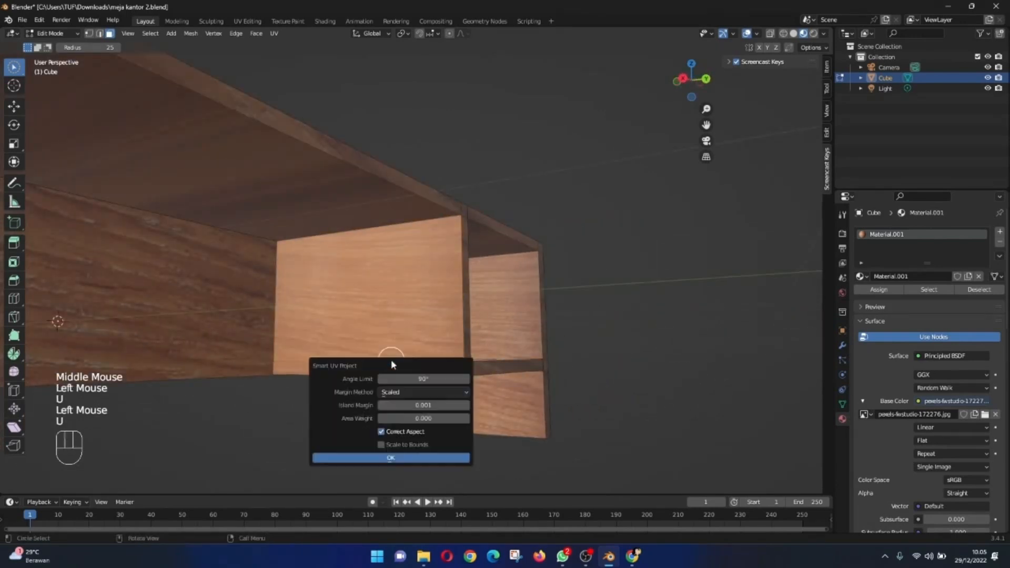
pyautogui.click(408, 459)
# Step: Try to reproject the tabletop's underside together with the divider panel, and undo the attempt
pyautogui.click(349, 225)
pyautogui.press('u')
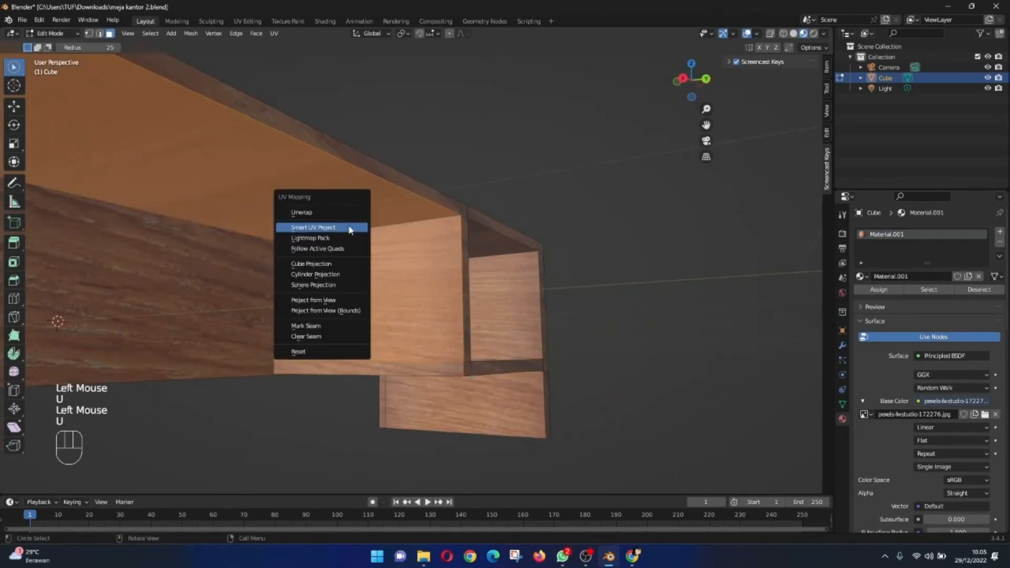
pyautogui.click(349, 225)
pyautogui.hotkey('ctrl', 'z')
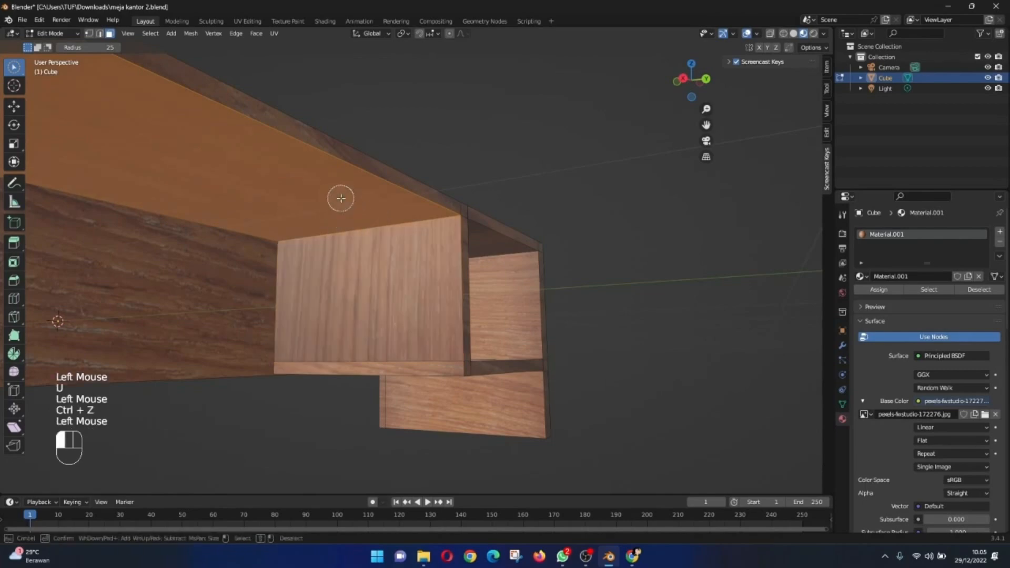
pyautogui.click(279, 201)
pyautogui.hotkey('ctrl', 'z')
pyautogui.hotkey('ctrl', 'z')
# Step: Unwrap only the tabletop's underside above the legroom with the standard Unwrap method
pyautogui.click(274, 202)
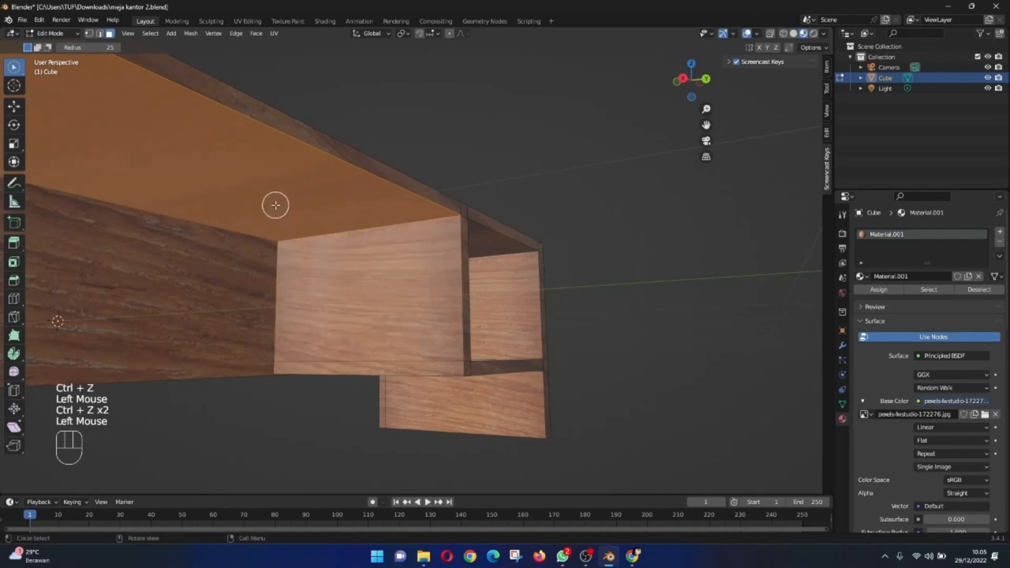
pyautogui.press('u')
pyautogui.click(273, 204)
pyautogui.moveTo(312, 203); pyautogui.dragTo(260, 168, button='middle')
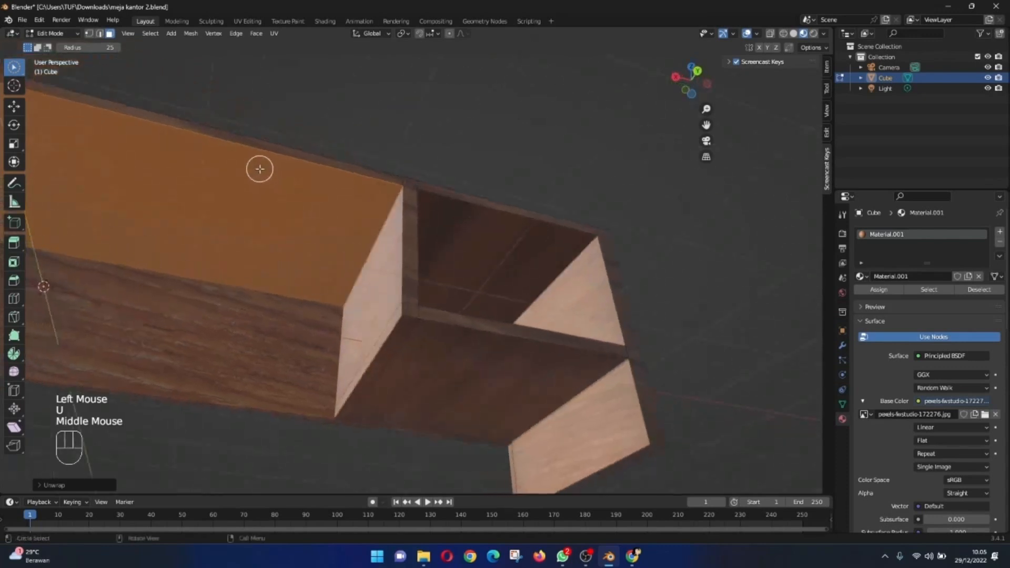
# Step: Apply Smart UV Project to the tabletop's underside above the legroom
pyautogui.press('u')
pyautogui.click(265, 229)
pyautogui.click(329, 351)
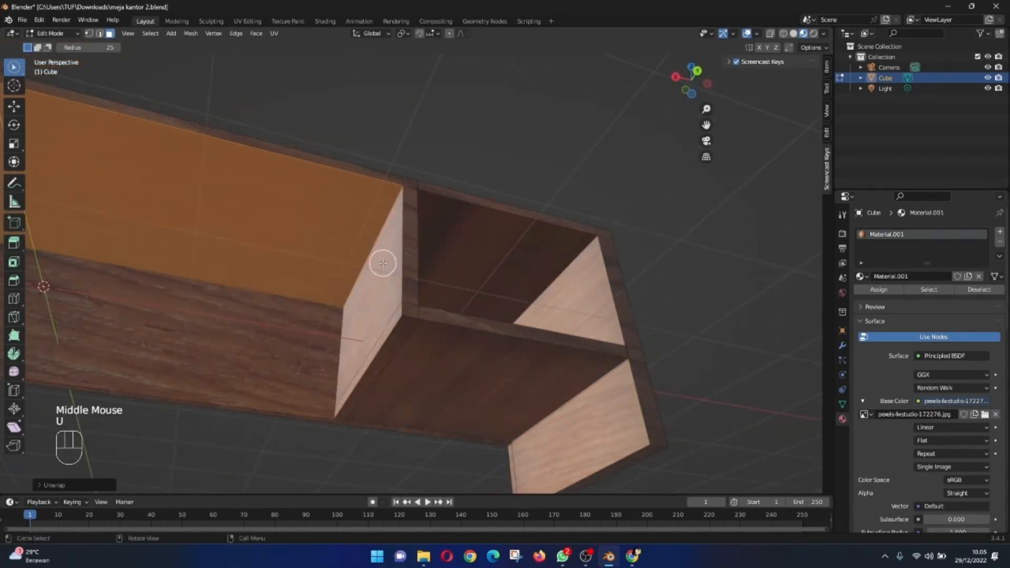
pyautogui.press('u')
pyautogui.click(278, 223)
pyautogui.click(278, 329)
pyautogui.press('u')
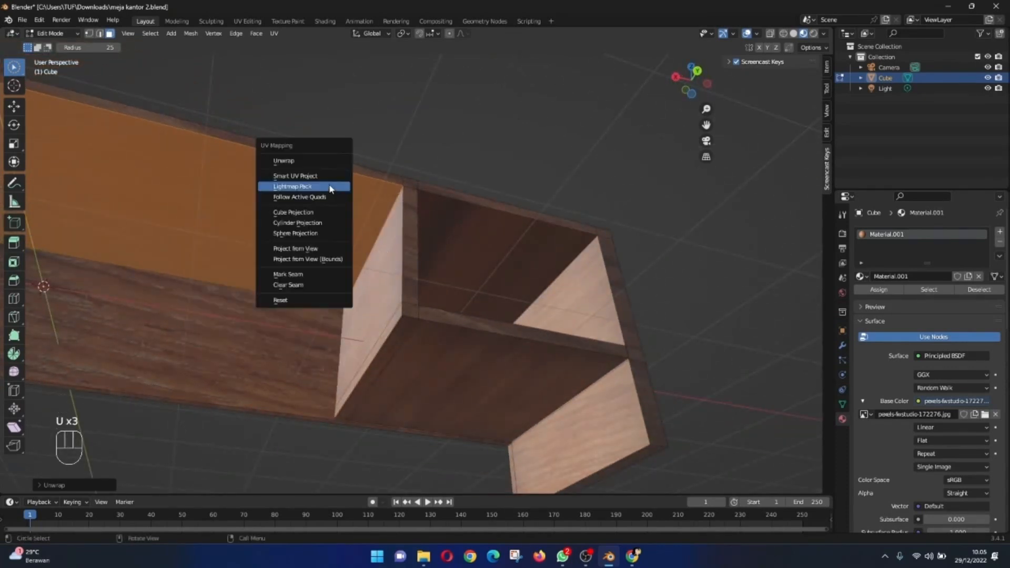
pyautogui.click(315, 177)
pyautogui.click(321, 276)
# Step: Apply Smart UV Project to the inner faces of the leg panel opposite the shelf compartment
pyautogui.keyDown('shift'); pyautogui.moveTo(321, 276); pyautogui.dragTo(329, 302, button='middle'); pyautogui.keyUp('shift')
pyautogui.click(329, 302)
pyautogui.click(378, 390)
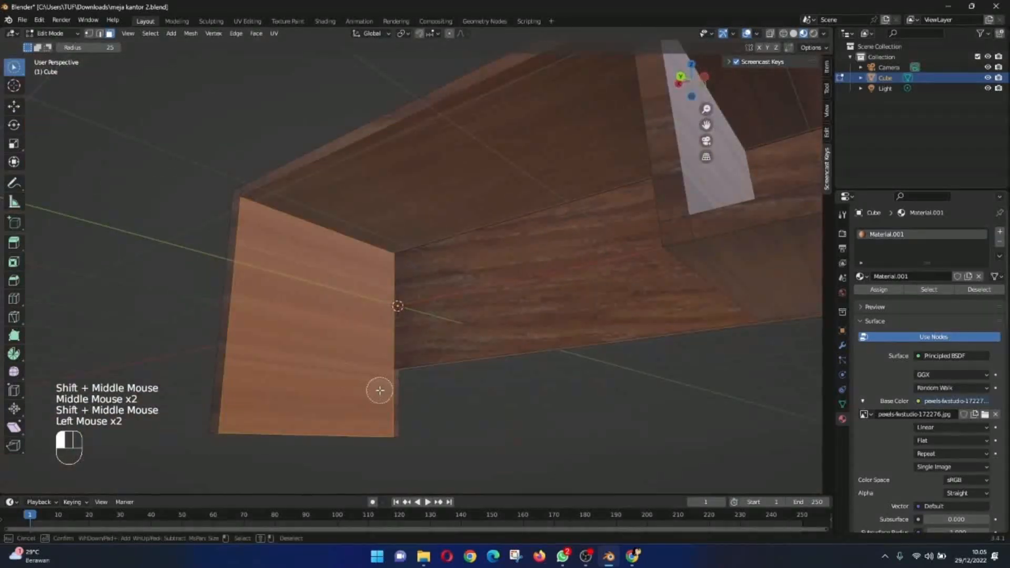
pyautogui.press('u')
pyautogui.click(384, 389)
pyautogui.click(384, 484)
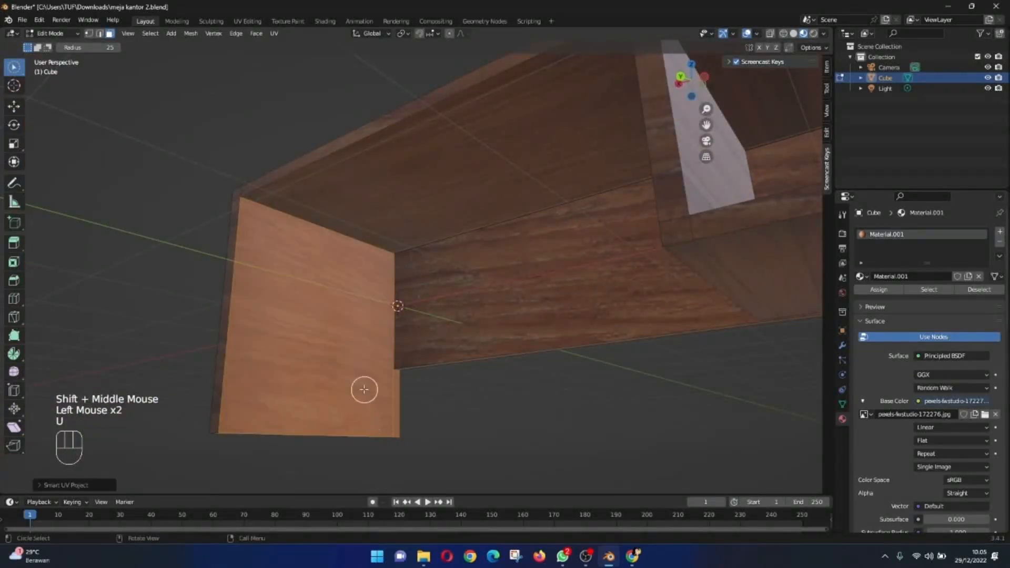
# Step: Switch to box selection and apply Smart UV Project to the front edge of the leg panel opposite the compartment
pyautogui.moveTo(363, 390); pyautogui.dragTo(435, 400, button='middle')
pyautogui.scroll(2, 255, 322)
pyautogui.press('w')
pyautogui.press('w')
pyautogui.press('w')
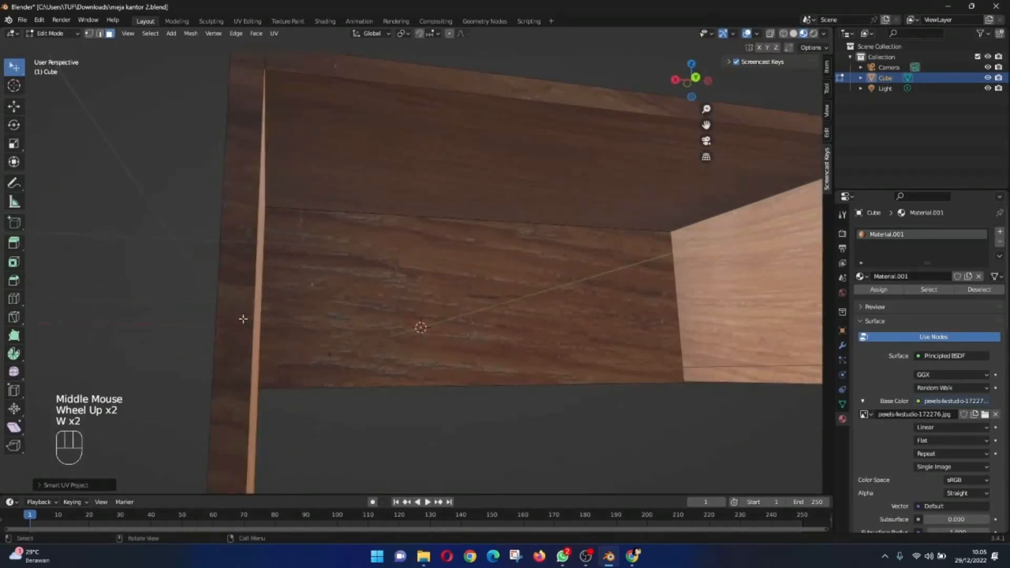
pyautogui.doubleClick(241, 318)
pyautogui.press('u')
pyautogui.click(240, 318)
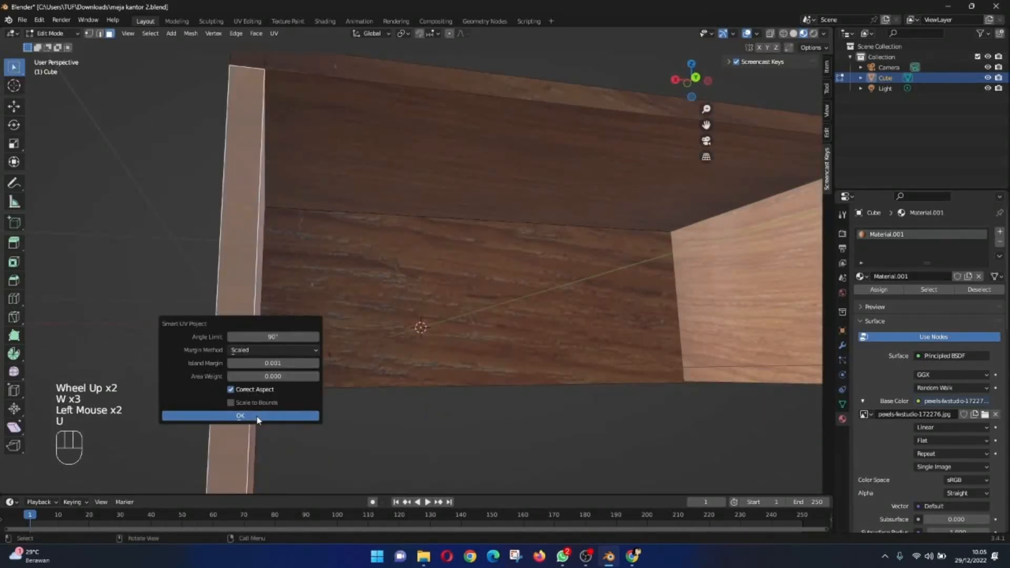
pyautogui.click(257, 416)
# Step: Check the desk in Object Mode and apply Smart UV Project to the tabletop's underside inside the shelf compartment
pyautogui.scroll(-1, 279, 406)
pyautogui.press('Tab')
pyautogui.moveTo(381, 380); pyautogui.dragTo(523, 218, button='middle')
pyautogui.scroll(-2, 377, 416)
pyautogui.scroll(1, 377, 415)
pyautogui.scroll(-2, 456, 253)
pyautogui.scroll(1, 525, 215)
pyautogui.press('Tab')
pyautogui.click(591, 153)
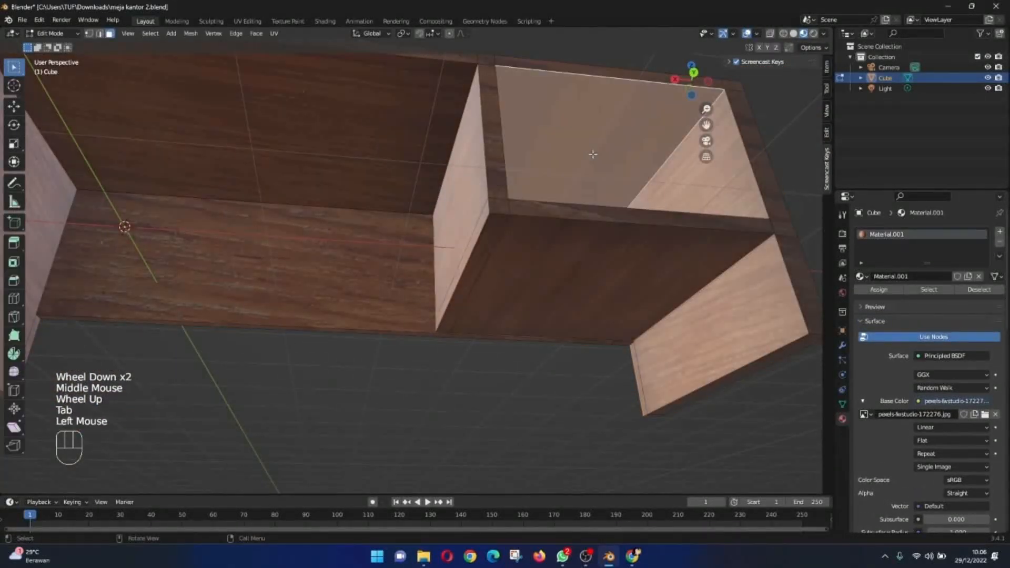
pyautogui.moveTo(591, 153); pyautogui.dragTo(608, 164, button='middle')
pyautogui.press('u')
pyautogui.click(609, 164)
pyautogui.click(615, 261)
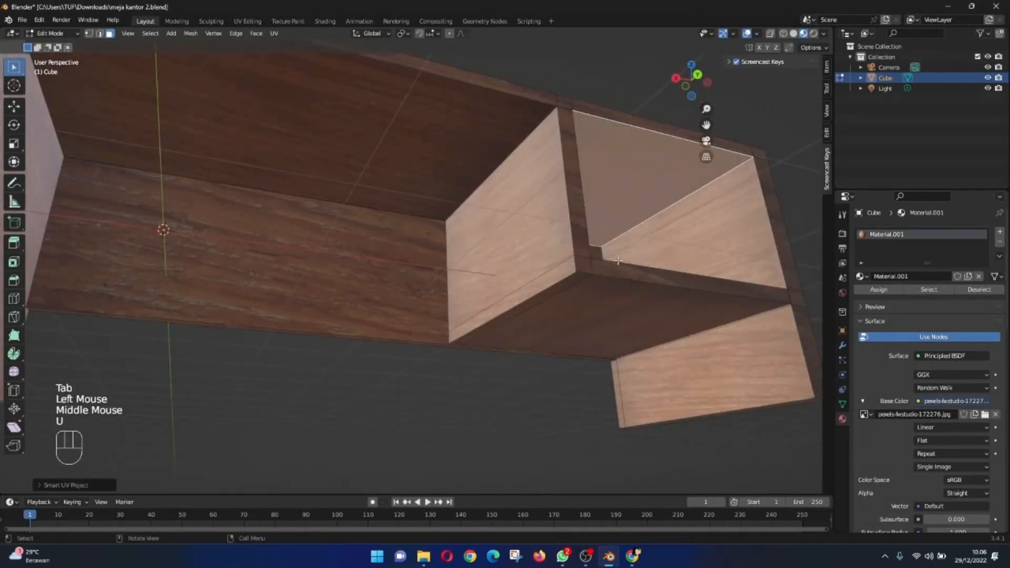
# Step: Apply Smart UV Project to the divider panel's inner face inside the shelf compartment
pyautogui.moveTo(621, 252); pyautogui.dragTo(553, 310, button='middle')
pyautogui.click(464, 367)
pyautogui.click(355, 317)
pyautogui.press('u')
pyautogui.click(354, 319)
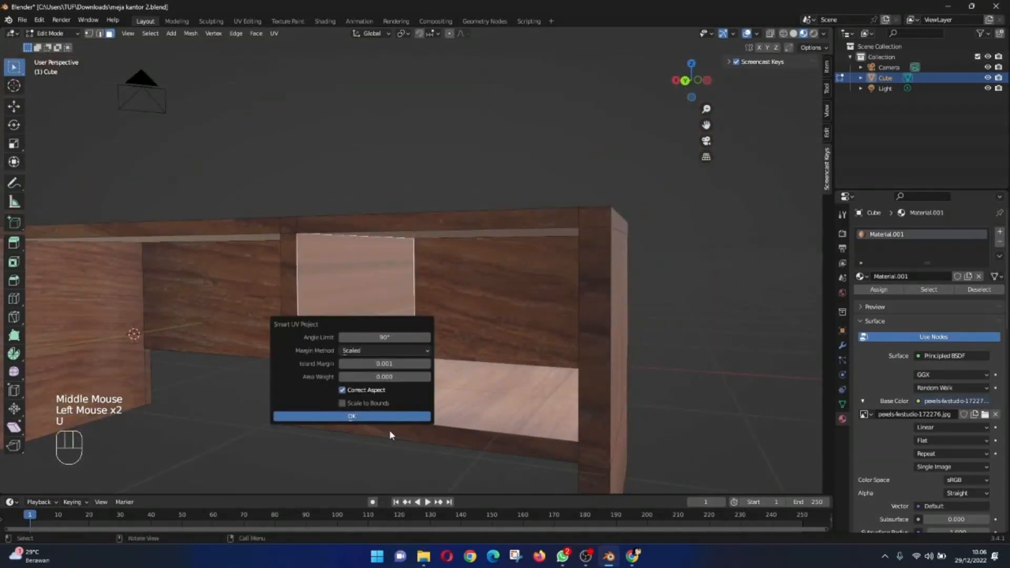
pyautogui.click(381, 415)
# Step: Finish the UV editing and return the desk to Object Mode
pyautogui.moveTo(440, 396); pyautogui.dragTo(572, 356, button='middle')
pyautogui.click(575, 381)
pyautogui.press('u')
pyautogui.scroll(-2, 553, 239)
pyautogui.click(703, 244)
pyautogui.moveTo(703, 245); pyautogui.dragTo(628, 347, button='middle')
pyautogui.scroll(-1, 590, 336)
pyautogui.press('Tab')
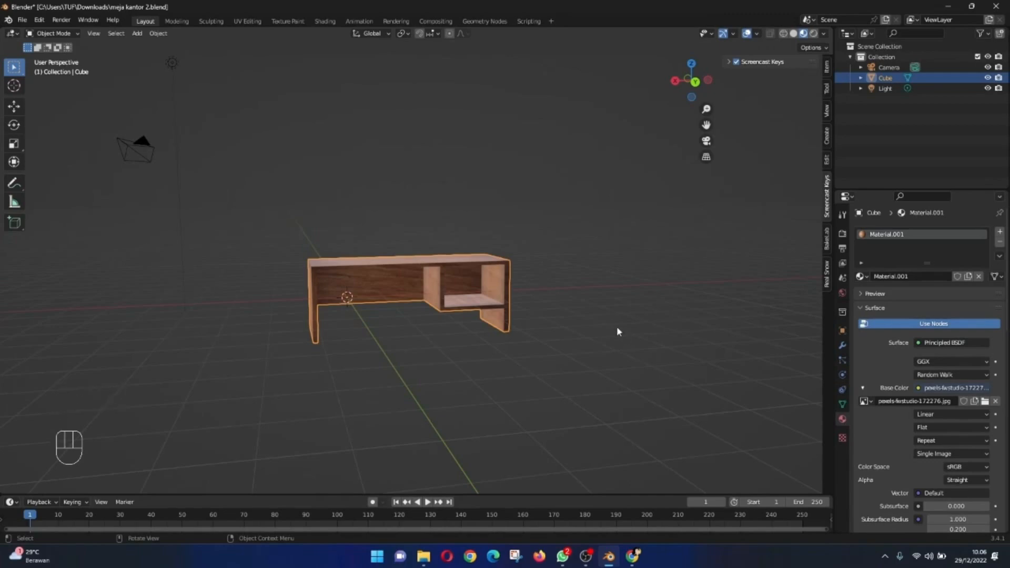
# Step: Check the finished wood texture on the desk and save the changes to meja kantor 2.blend
pyautogui.scroll(3, 613, 324)
pyautogui.moveTo(609, 318); pyautogui.dragTo(390, 331, button='middle')
pyautogui.scroll(1, 575, 317)
pyautogui.scroll(-3, 381, 325)
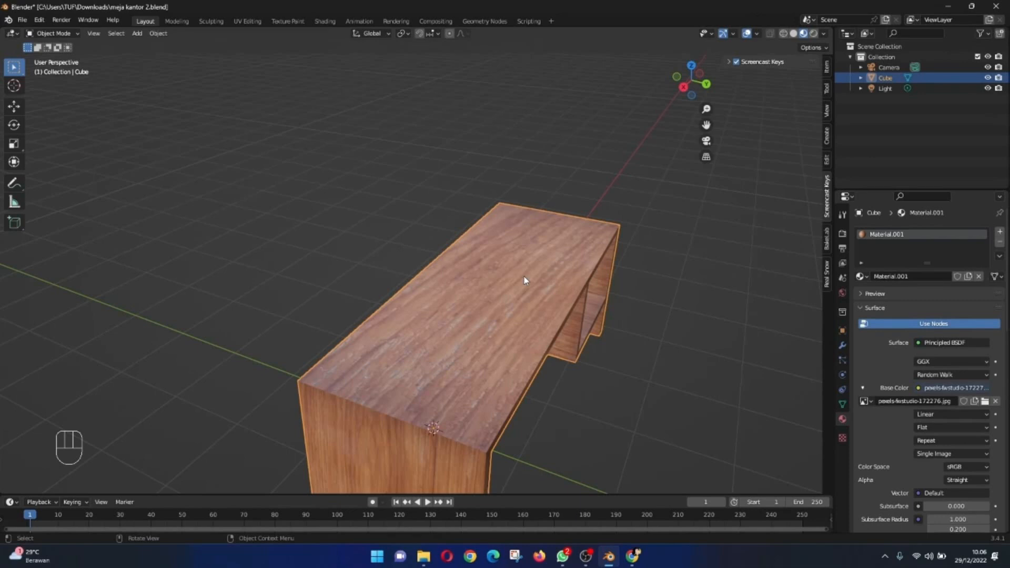
pyautogui.hotkey('ctrl', 's')
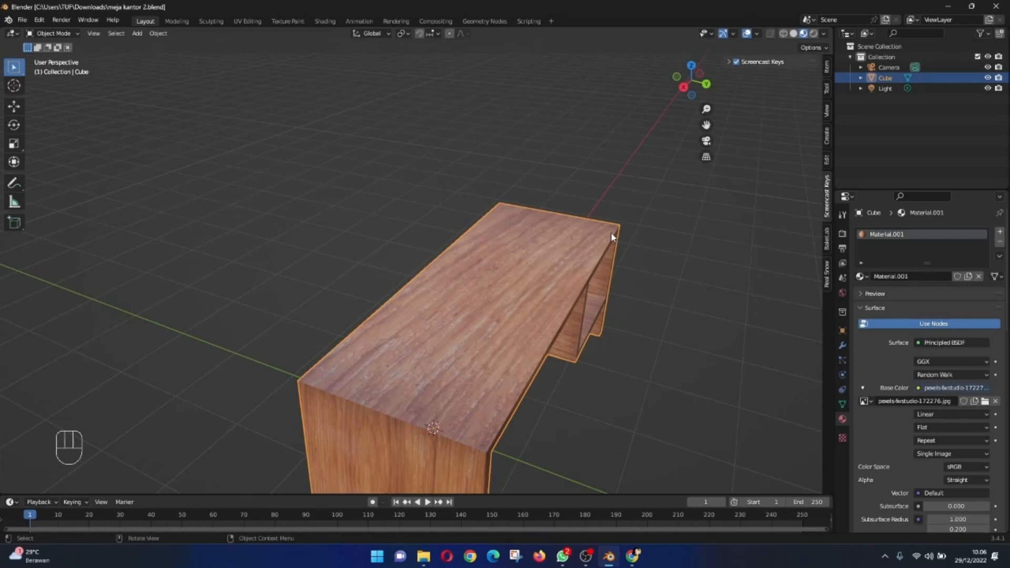
# Step: Export the desk in glTF Binary format as meja kantor 2.glb to the Proj Blender folder
pyautogui.click(21, 20)
pyautogui.moveTo(81, 169)
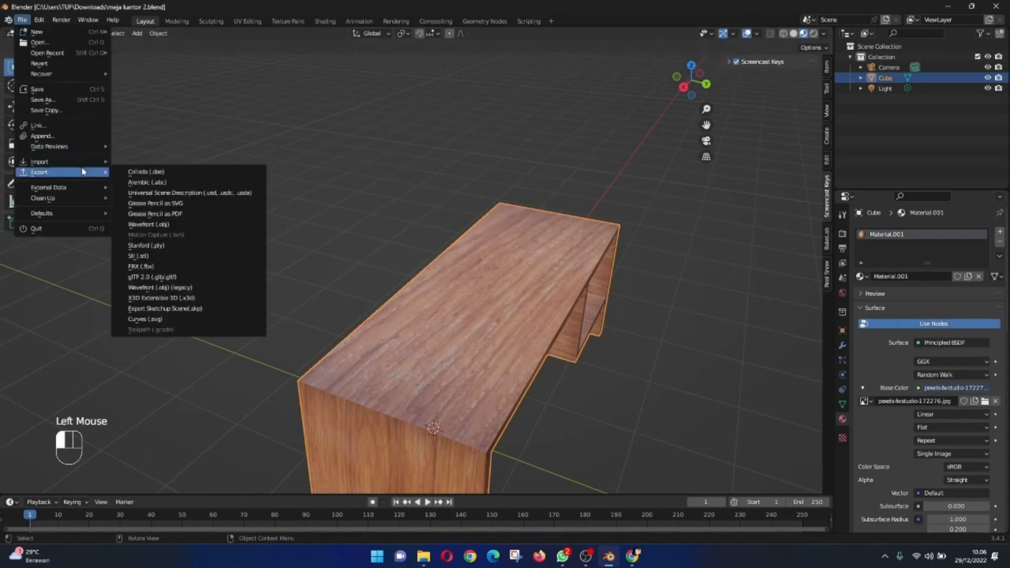
pyautogui.click(176, 279)
pyautogui.scroll(-2, 304, 367)
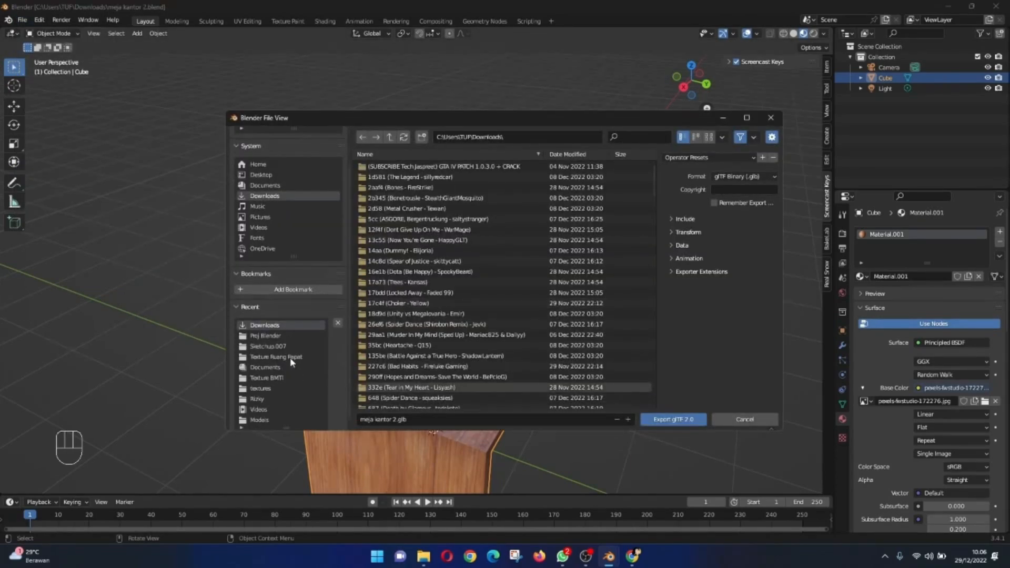
pyautogui.click(288, 335)
pyautogui.scroll(-10, 524, 337)
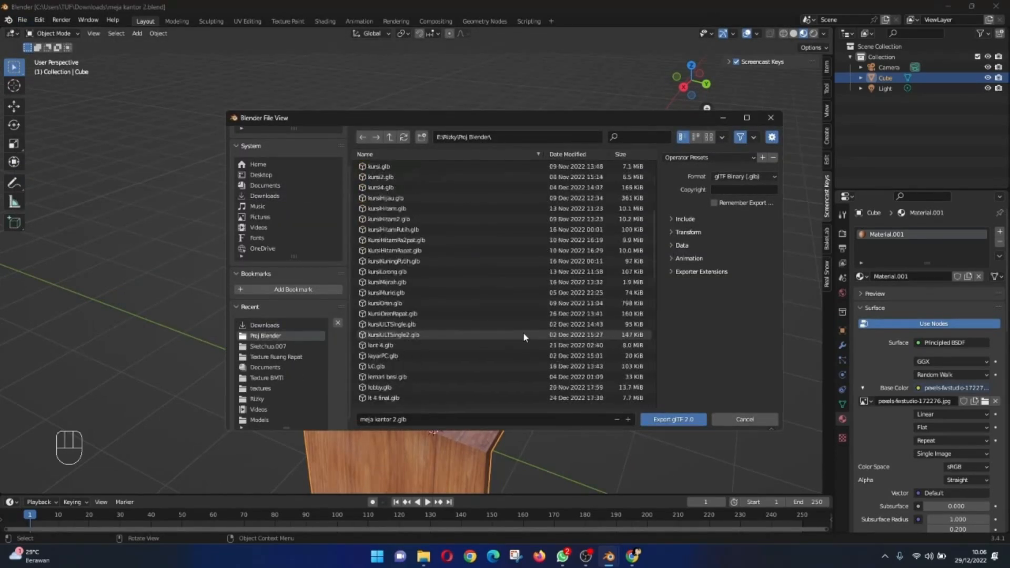
pyautogui.click(689, 421)
pyautogui.moveTo(737, 350); pyautogui.dragTo(321, 331, button='middle')
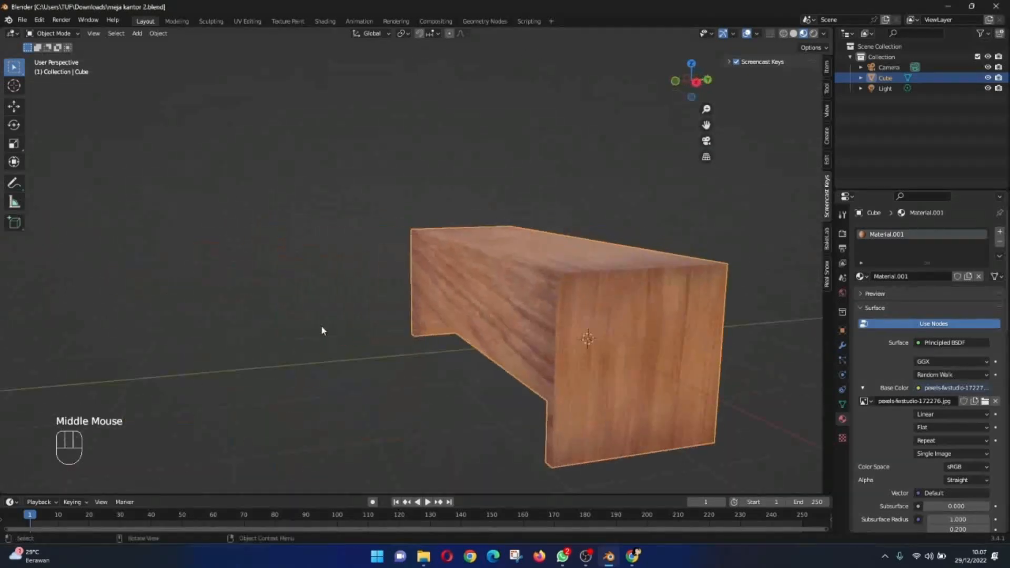
# Step: Switch to File Explorer and open the Proj Blender folder on the E: drive
pyautogui.press('KP_Decimal')
pyautogui.moveTo(452, 308); pyautogui.dragTo(523, 333, button='middle')
pyautogui.click(423, 556)
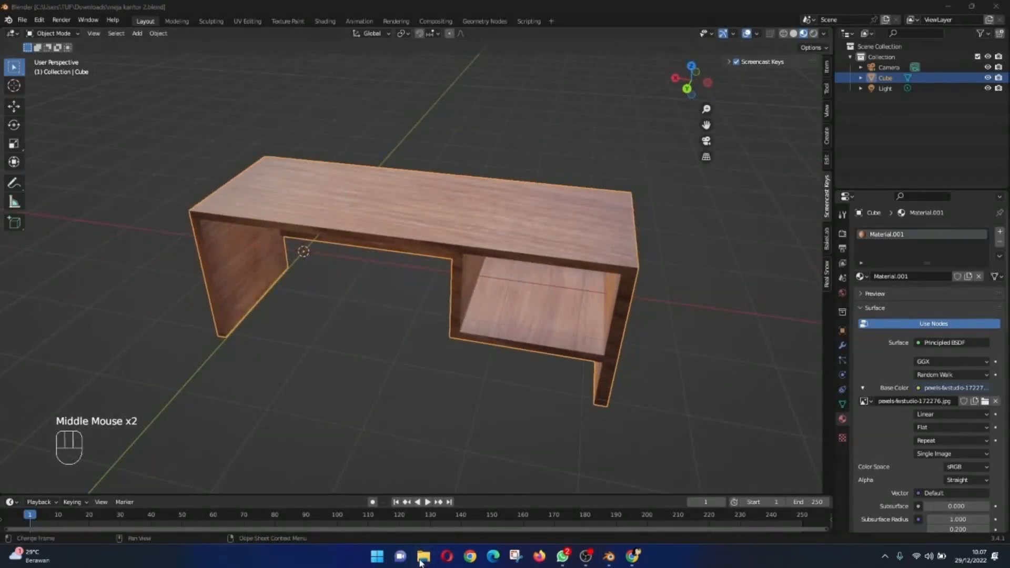
pyautogui.click(145, 324)
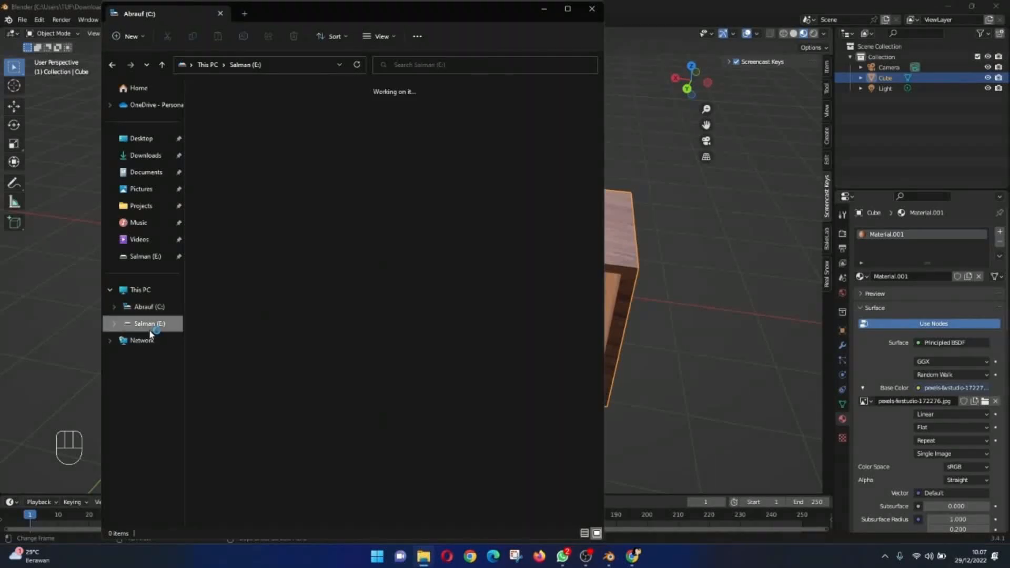
pyautogui.doubleClick(278, 321)
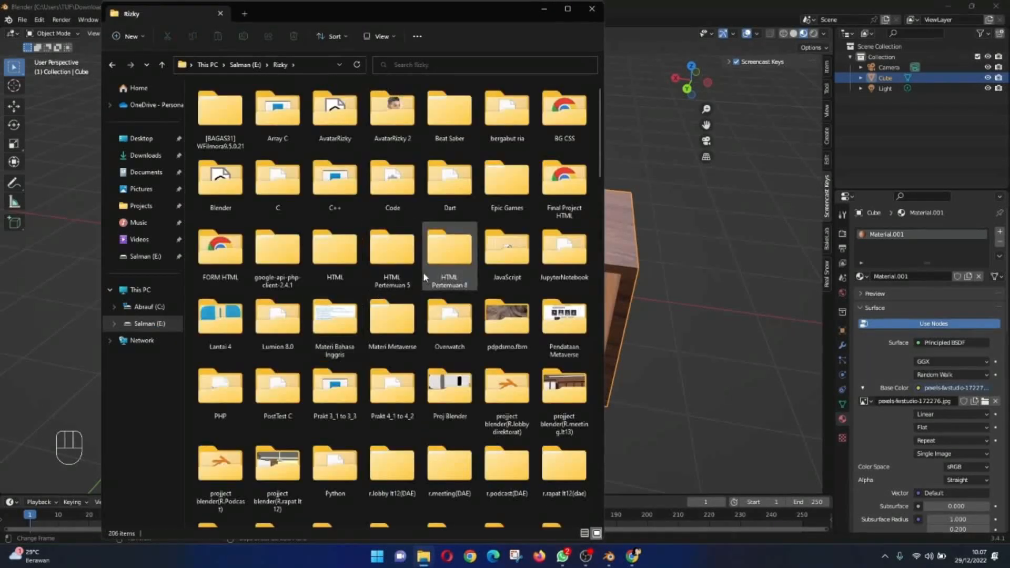
pyautogui.scroll(-5, 423, 272)
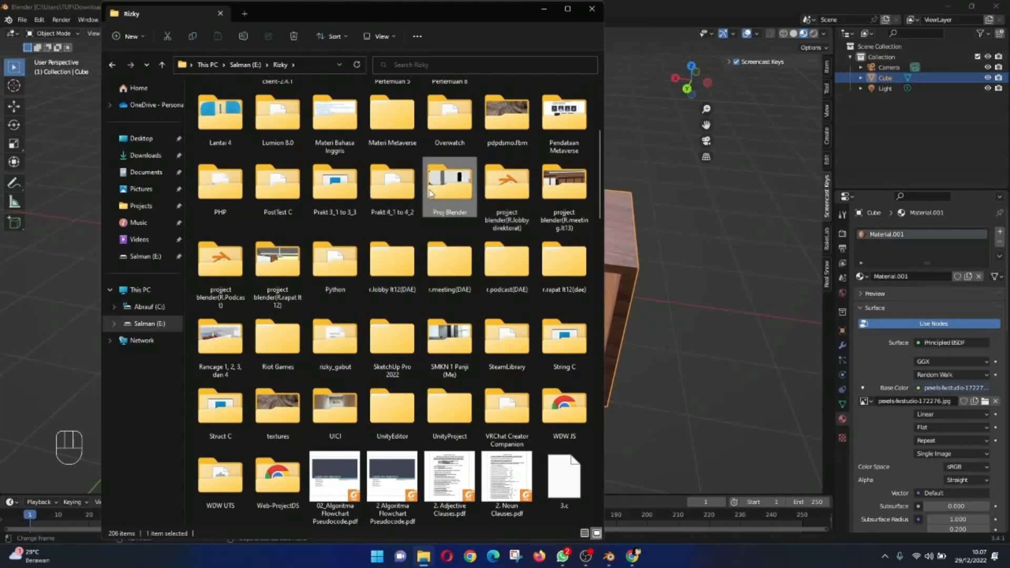
pyautogui.doubleClick(449, 185)
# Step: Look through the table files, open mejaPersegiPanjang.blend and close it again
pyautogui.scroll(-20, 450, 345)
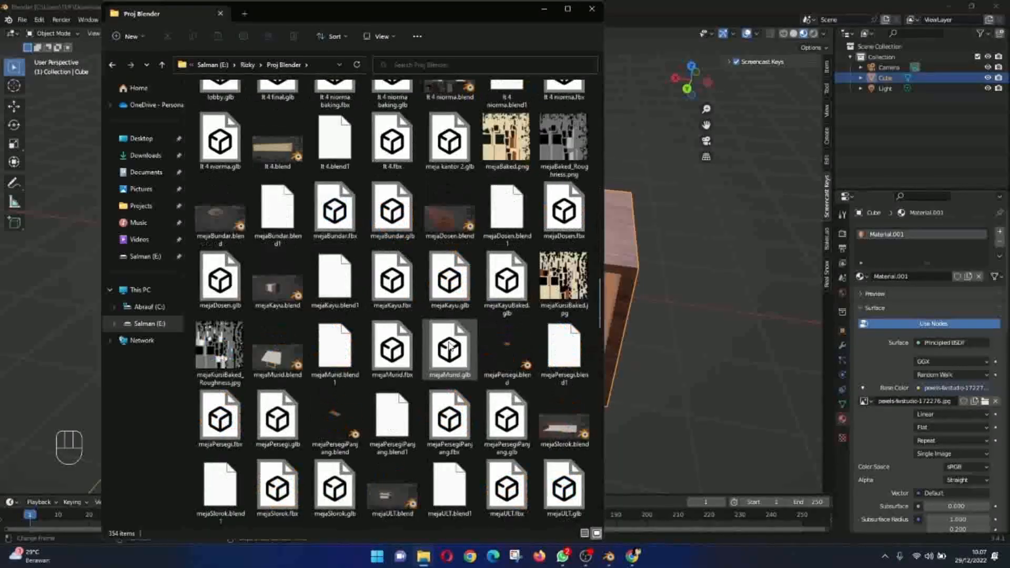
pyautogui.scroll(15, 450, 345)
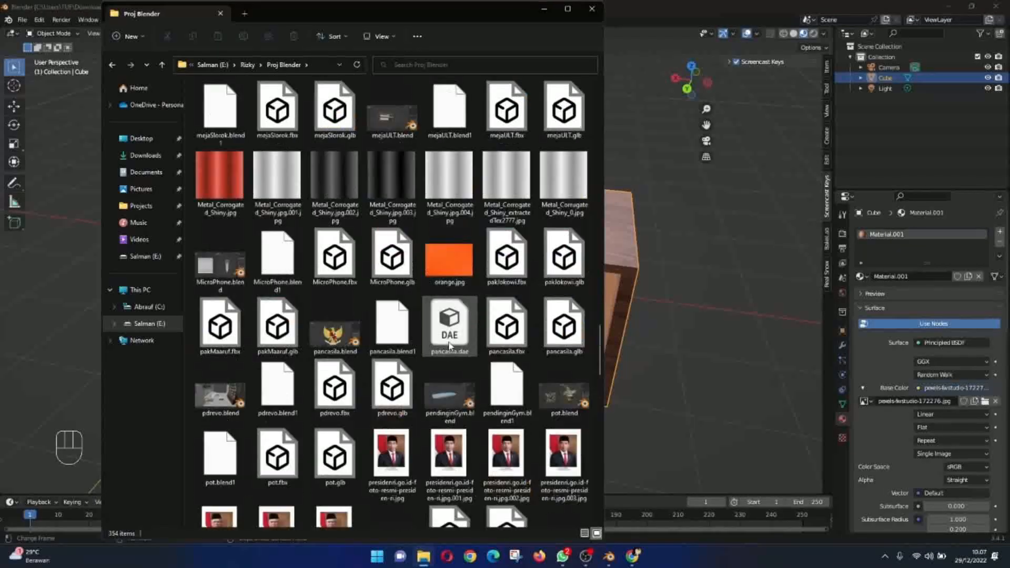
pyautogui.click(346, 240)
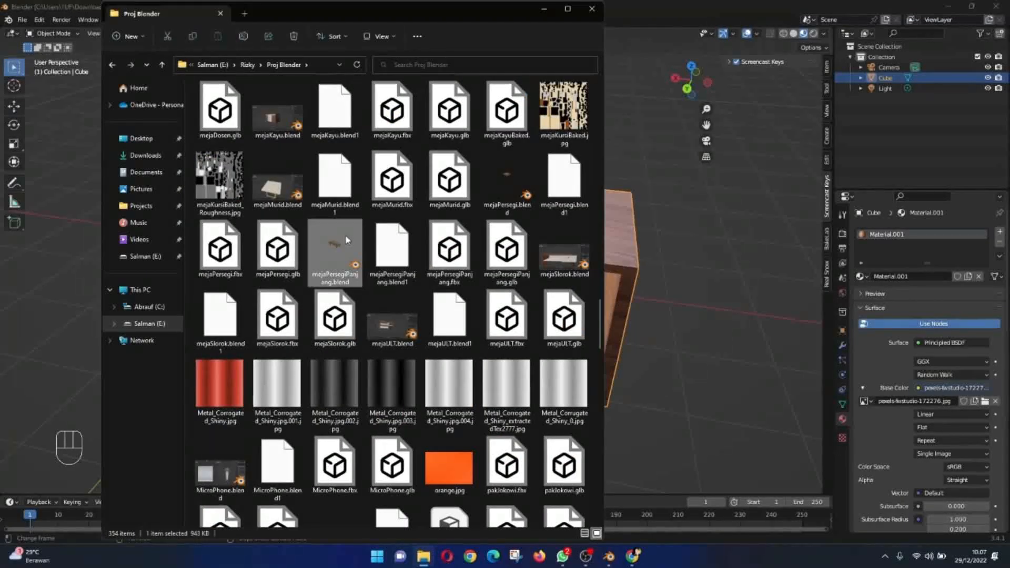
pyautogui.doubleClick(349, 237)
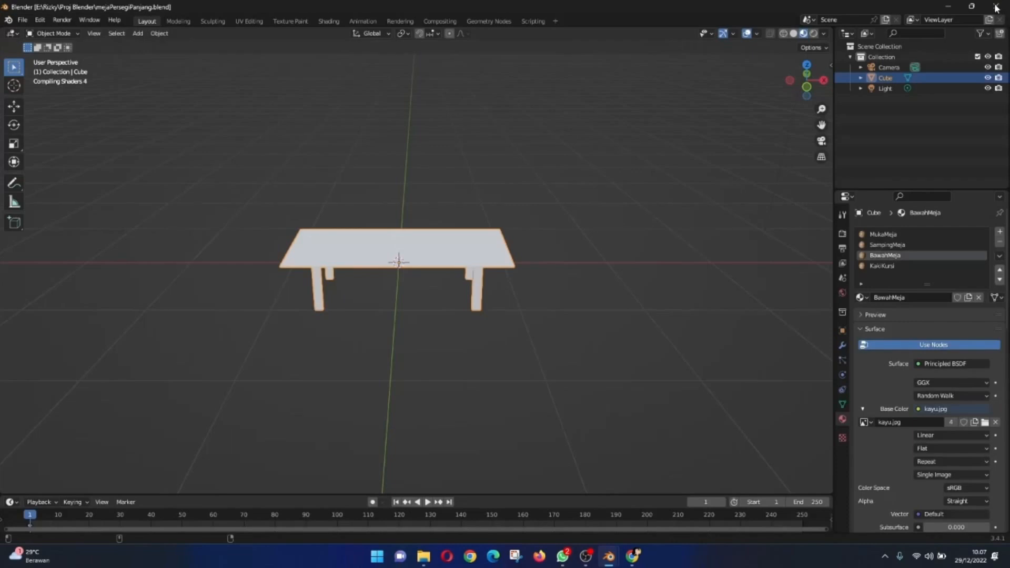
pyautogui.click(995, 5)
# Step: Open meja kantor 2.glb in 3D Viewer and examine the desk's wood texture from several sides
pyautogui.scroll(3, 352, 322)
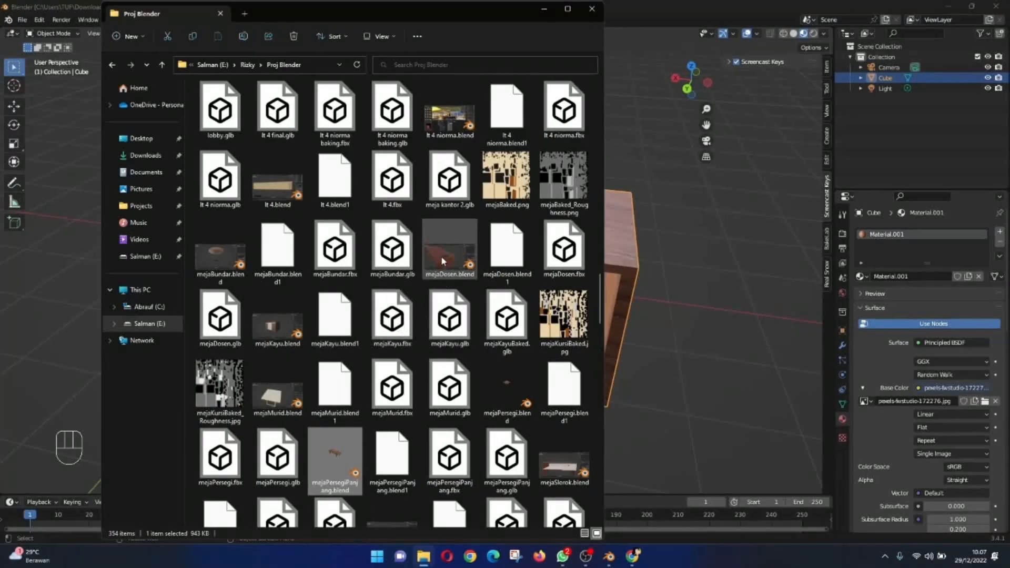
pyautogui.doubleClick(439, 208)
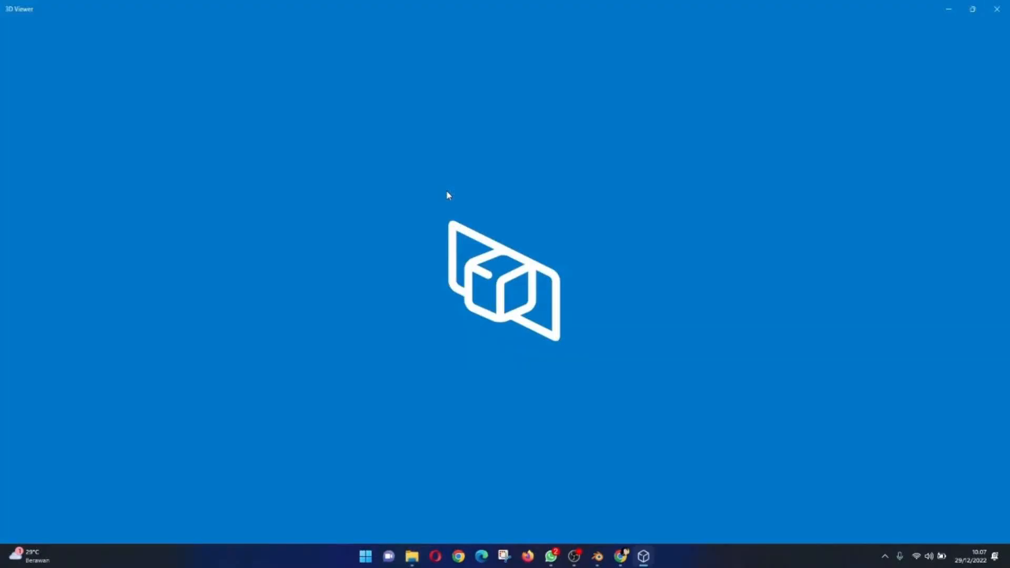
pyautogui.click(951, 10)
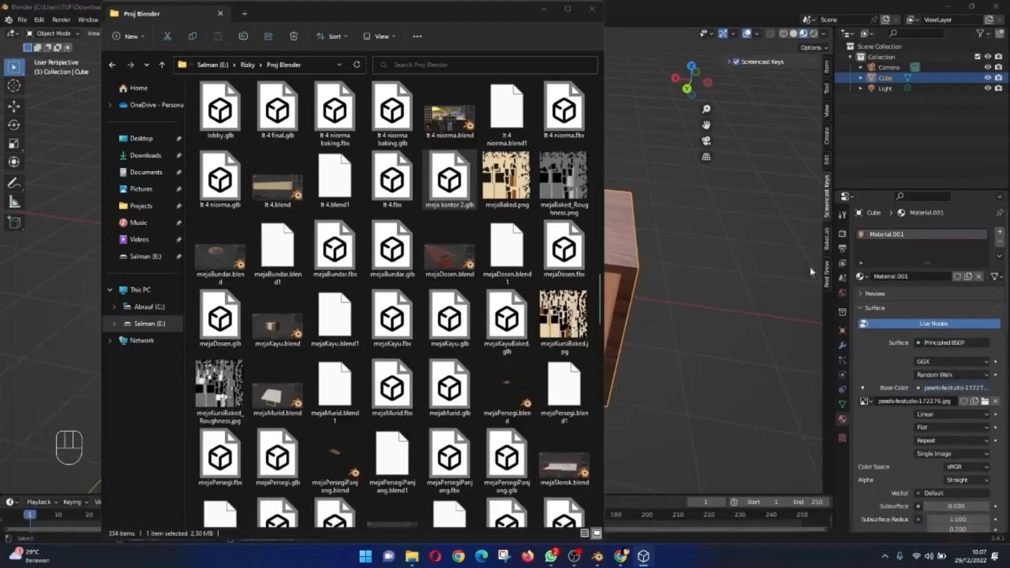
pyautogui.click(647, 558)
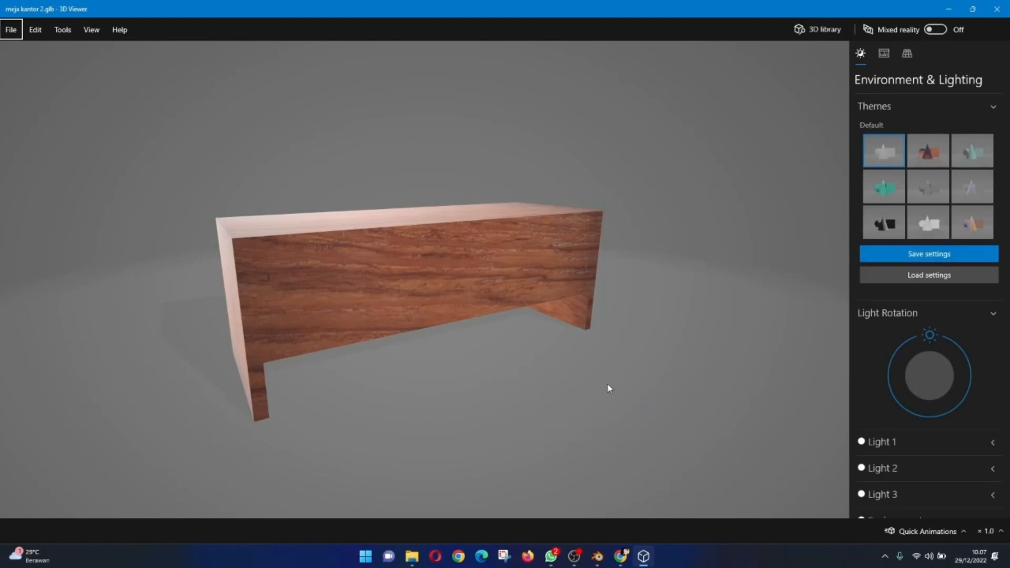
pyautogui.moveTo(609, 389); pyautogui.dragTo(403, 340)
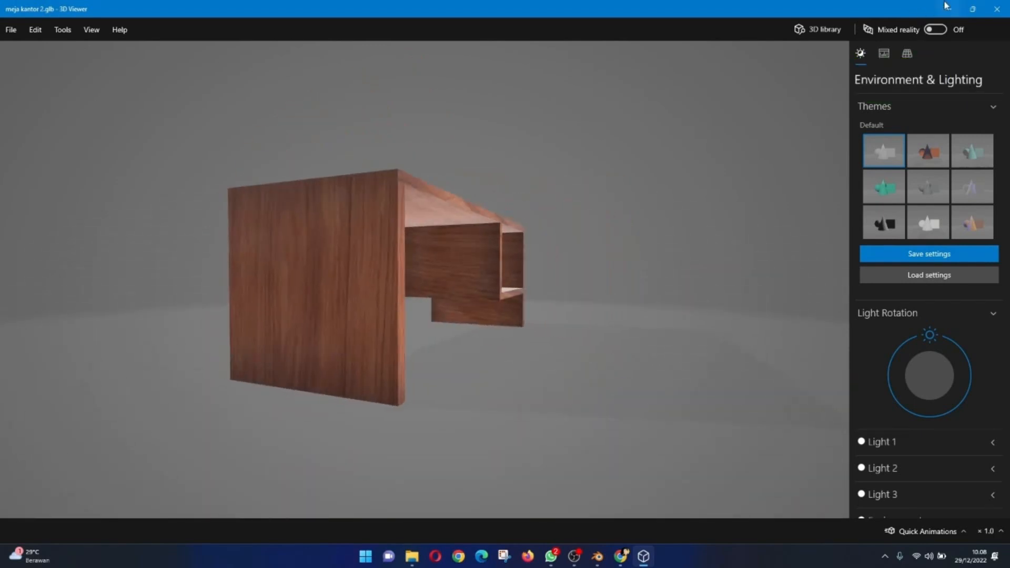
pyautogui.click(946, 8)
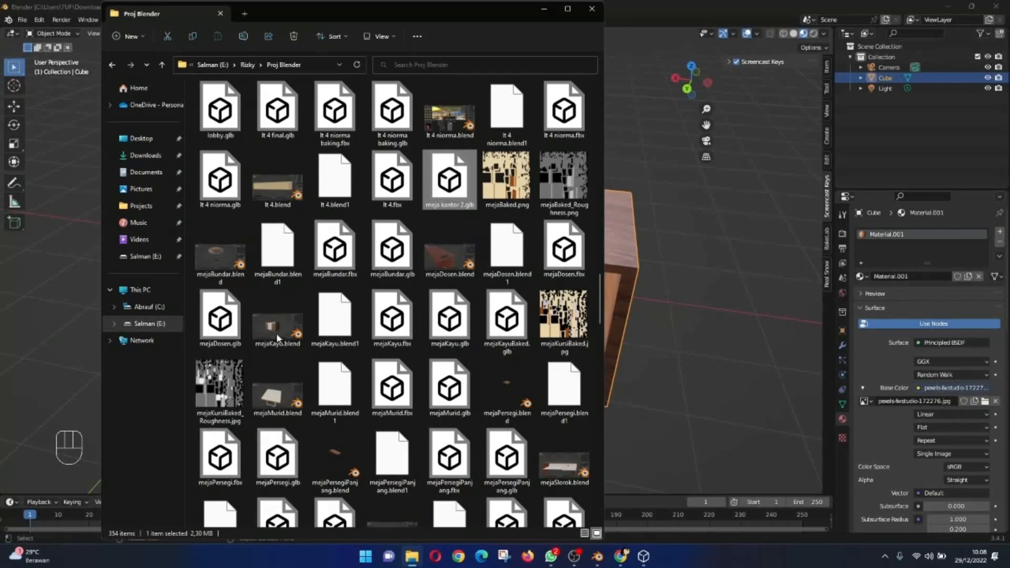
# Step: Examine the desk's wood grain again in 3D Viewer from near and far, and return to Blender
pyautogui.click(224, 328)
pyautogui.click(452, 181)
pyautogui.click(642, 556)
pyautogui.moveTo(614, 471); pyautogui.dragTo(282, 340)
pyautogui.scroll(5, 437, 357)
pyautogui.scroll(-5, 323, 361)
pyautogui.scroll(-5, 404, 349)
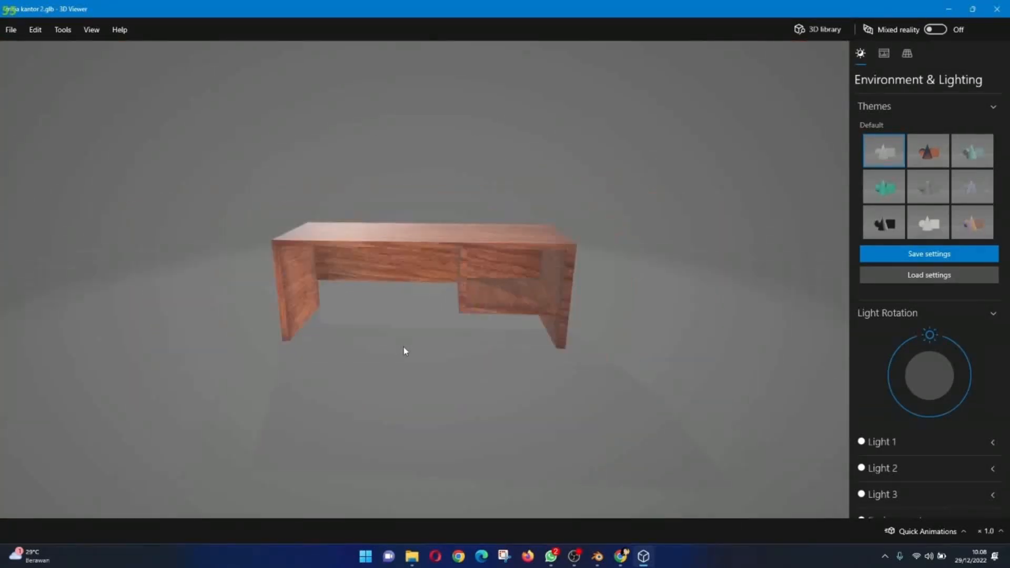
pyautogui.moveTo(404, 350); pyautogui.dragTo(458, 309)
pyautogui.click(997, 9)
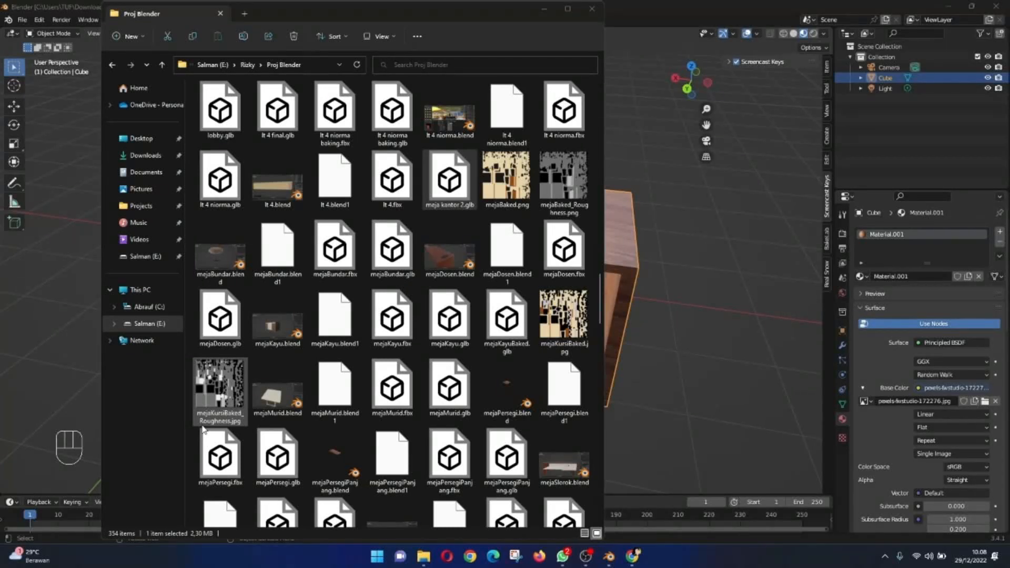
pyautogui.click(545, 9)
# Step: Remove Material.001 from the desk and create a new material in its place
pyautogui.moveTo(654, 149); pyautogui.dragTo(475, 218, button='middle')
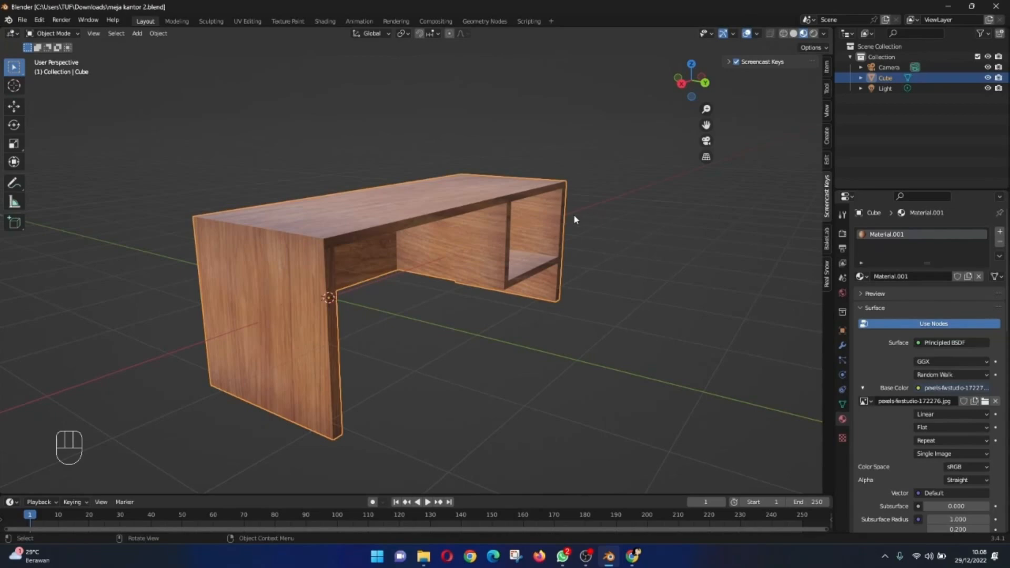
pyautogui.moveTo(573, 215); pyautogui.dragTo(484, 300, button='middle')
pyautogui.scroll(-2, 540, 301)
pyautogui.scroll(6, 473, 292)
pyautogui.scroll(-3, 466, 285)
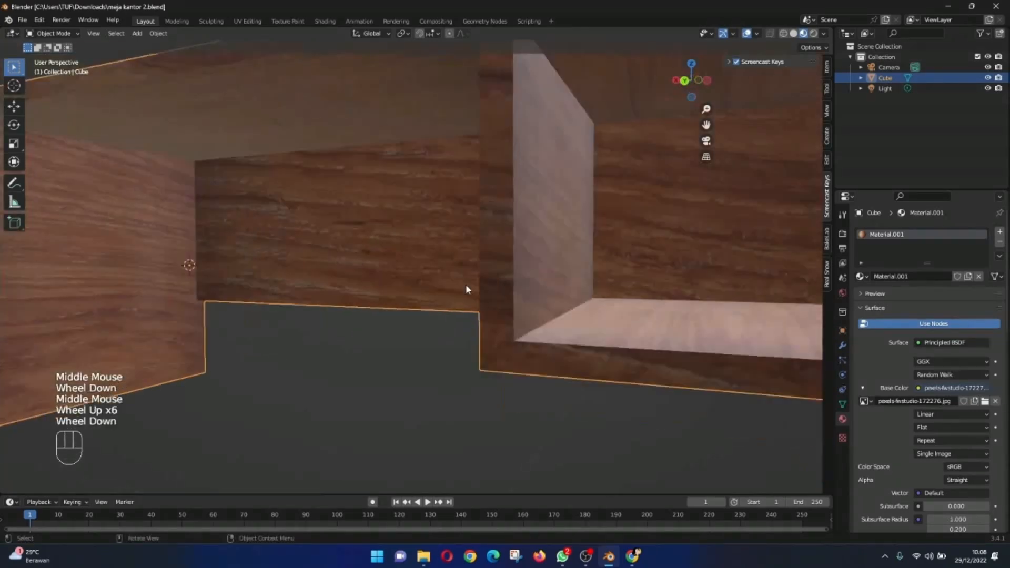
pyautogui.scroll(-1, 466, 285)
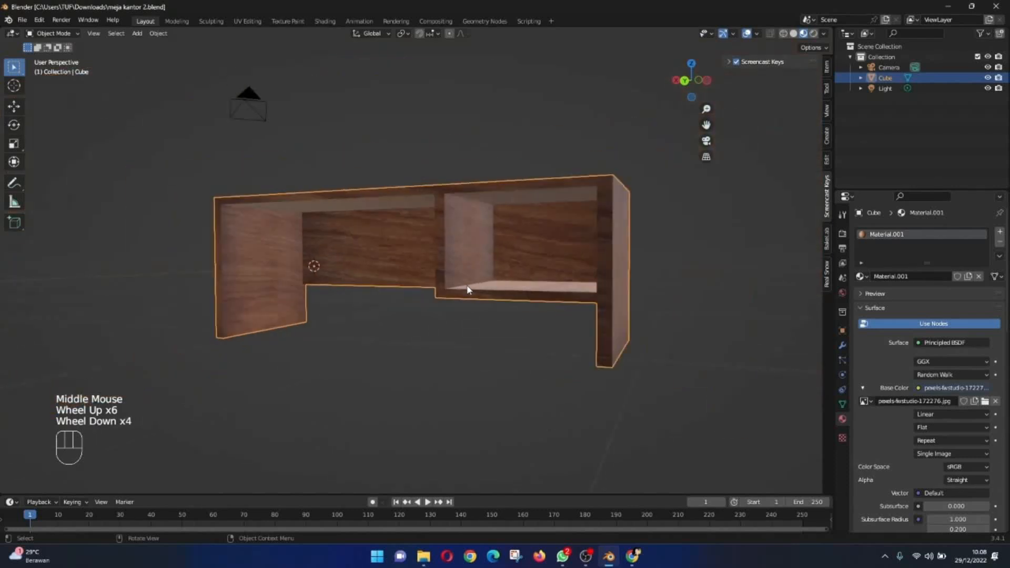
pyautogui.click(1000, 243)
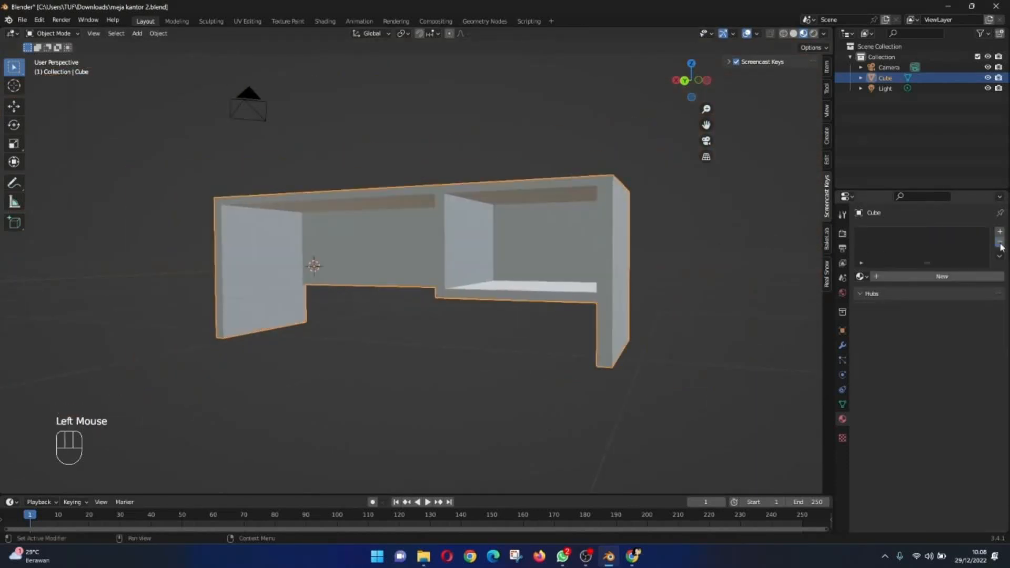
pyautogui.click(903, 278)
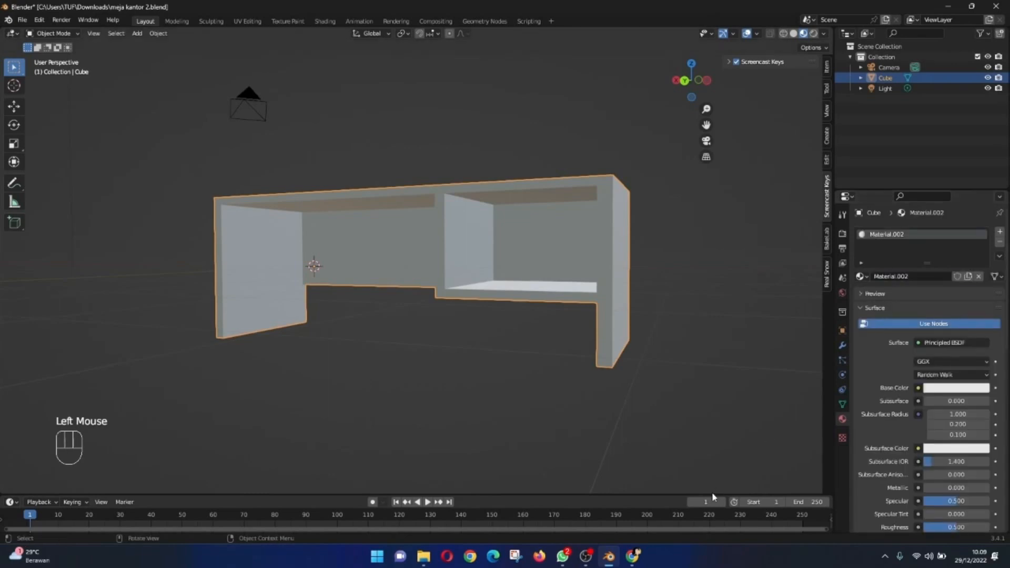
# Step: Close the browser window with the wood texture search and reselect the desk in Blender
pyautogui.click(642, 555)
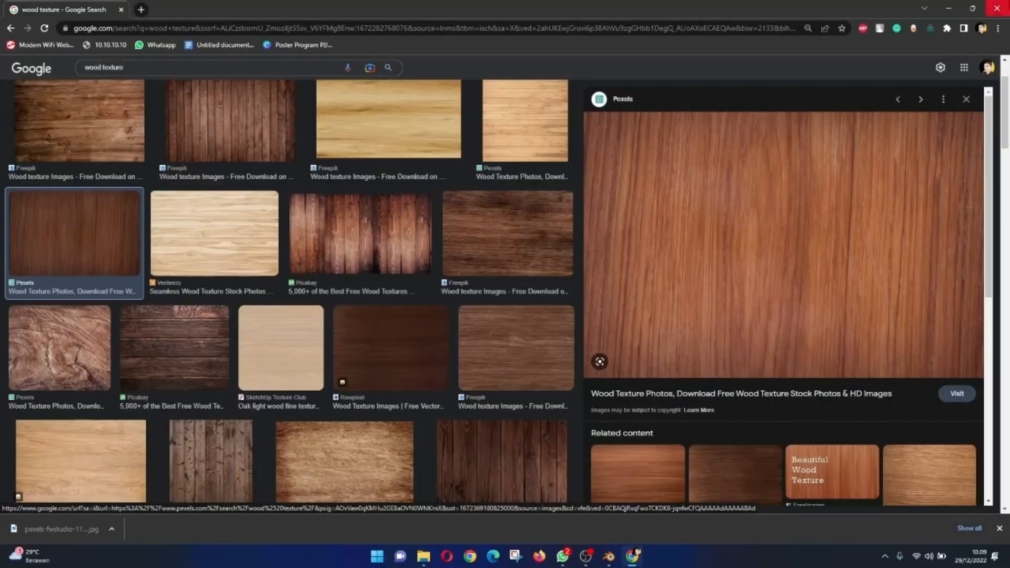
pyautogui.click(998, 5)
pyautogui.moveTo(526, 210); pyautogui.dragTo(421, 184, button='middle')
pyautogui.scroll(2, 481, 245)
pyautogui.scroll(-2, 479, 248)
pyautogui.scroll(2, 544, 302)
pyautogui.scroll(-3, 437, 282)
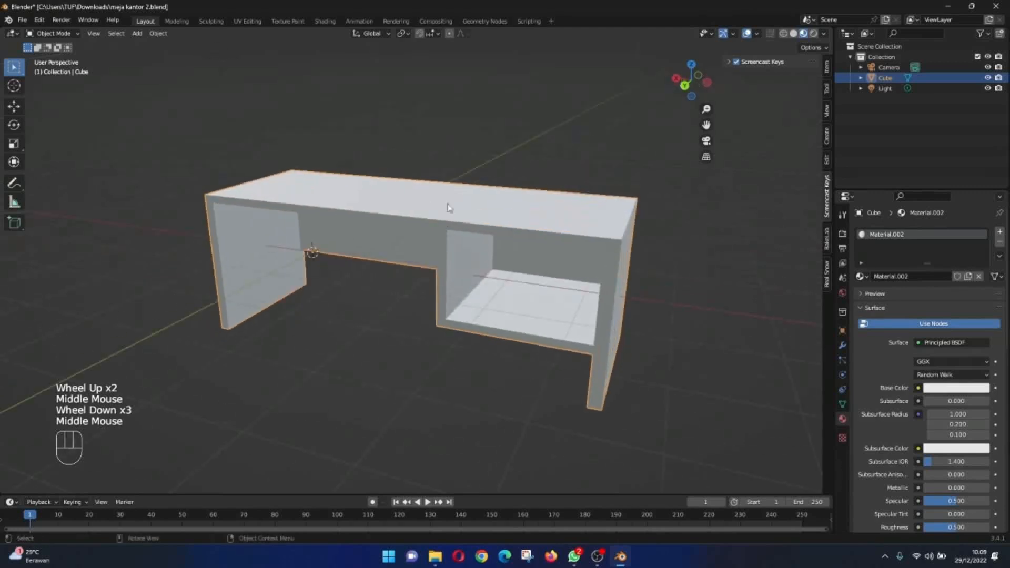
pyautogui.click(420, 184)
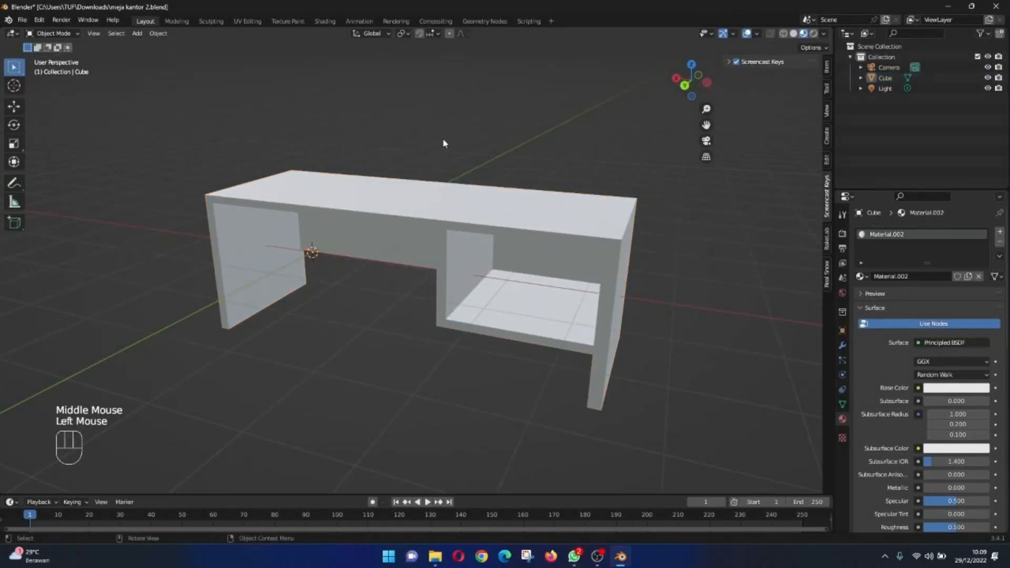
pyautogui.click(424, 206)
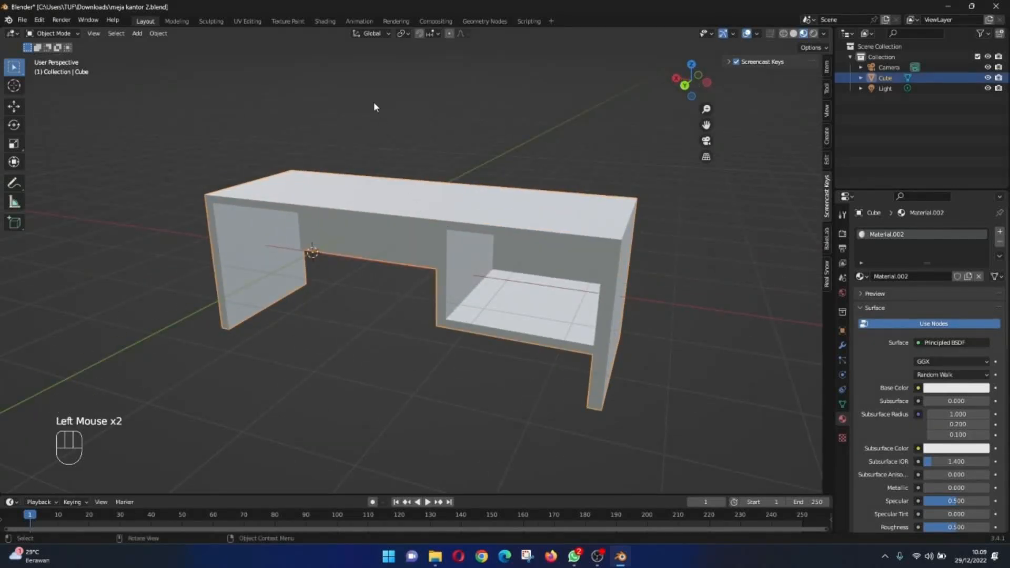
# Step: Switch to the Shading workspace to show the desk material's nodes
pyautogui.click(323, 22)
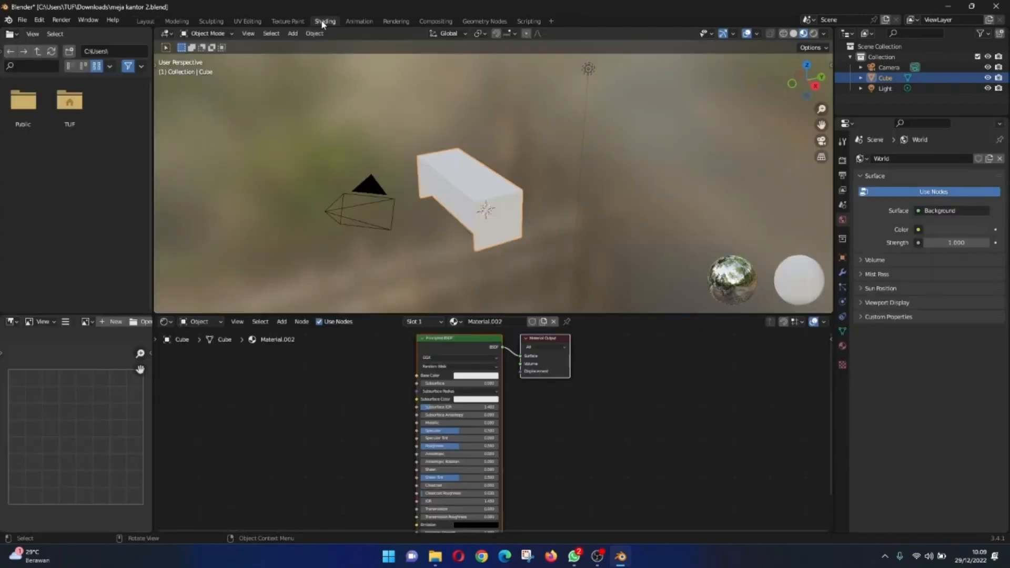
pyautogui.moveTo(573, 234); pyautogui.dragTo(396, 208, button='middle')
pyautogui.press('KP_Decimal')
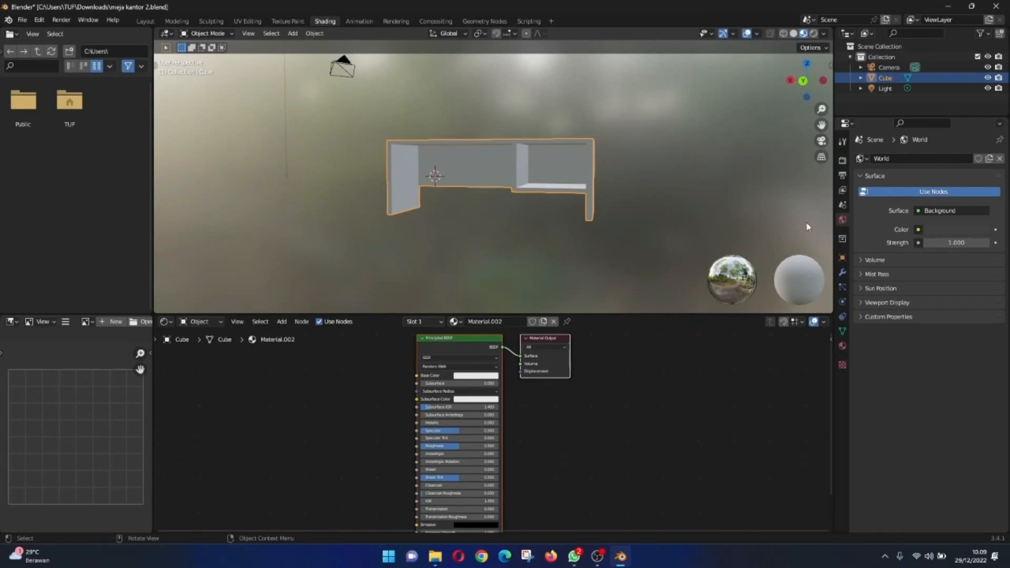
# Step: Show the Screencast Keys settings in the viewport's sidebar and hide the sidebar again
pyautogui.press('n')
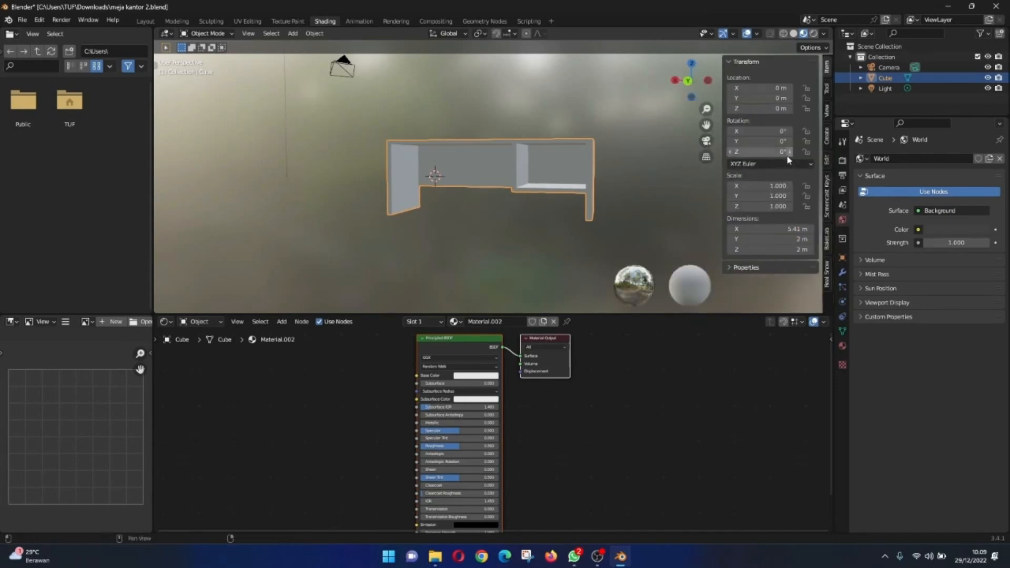
pyautogui.click(827, 115)
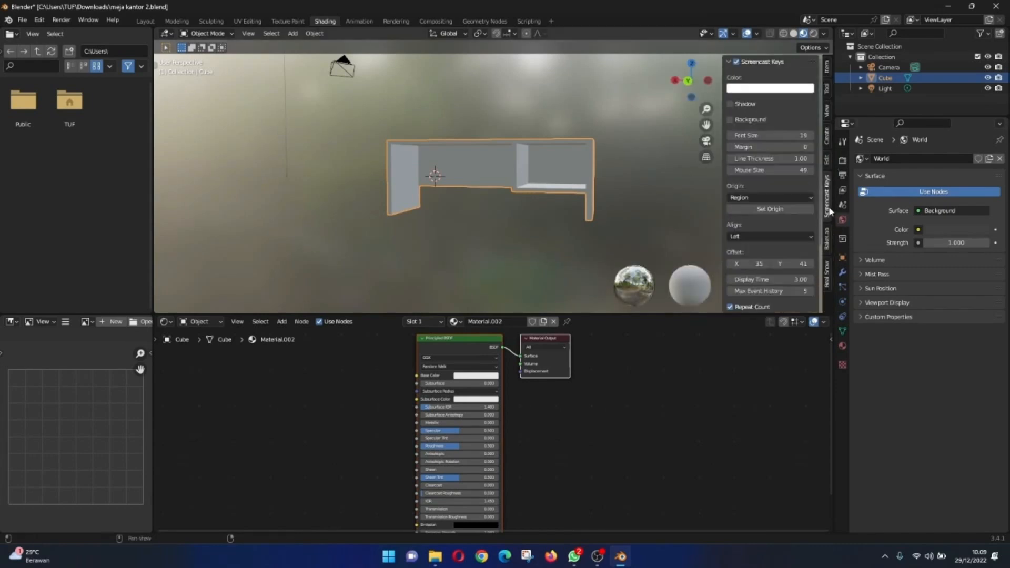
pyautogui.press('n')
pyautogui.moveTo(478, 205); pyautogui.dragTo(607, 216, button='middle')
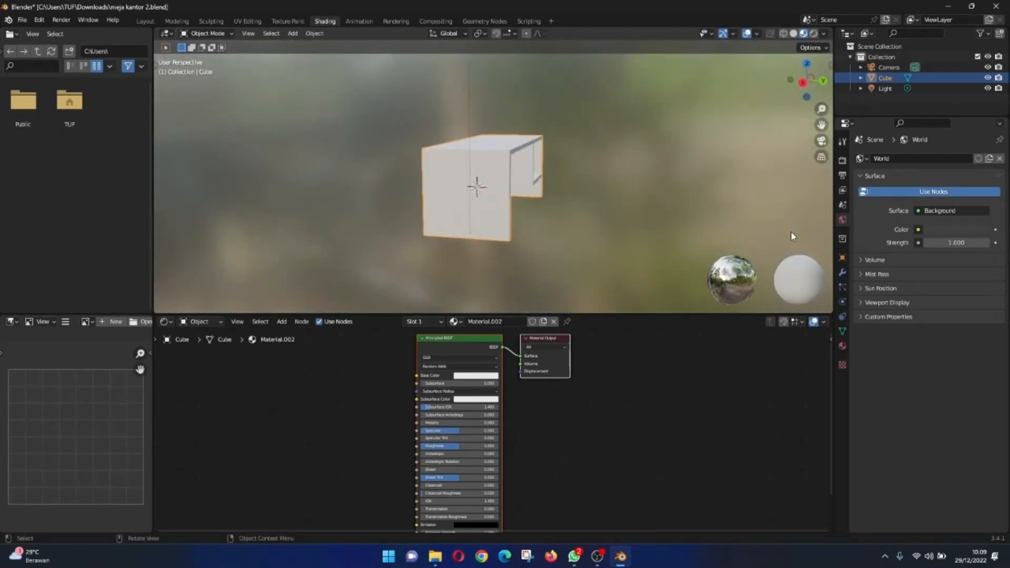
pyautogui.press('n')
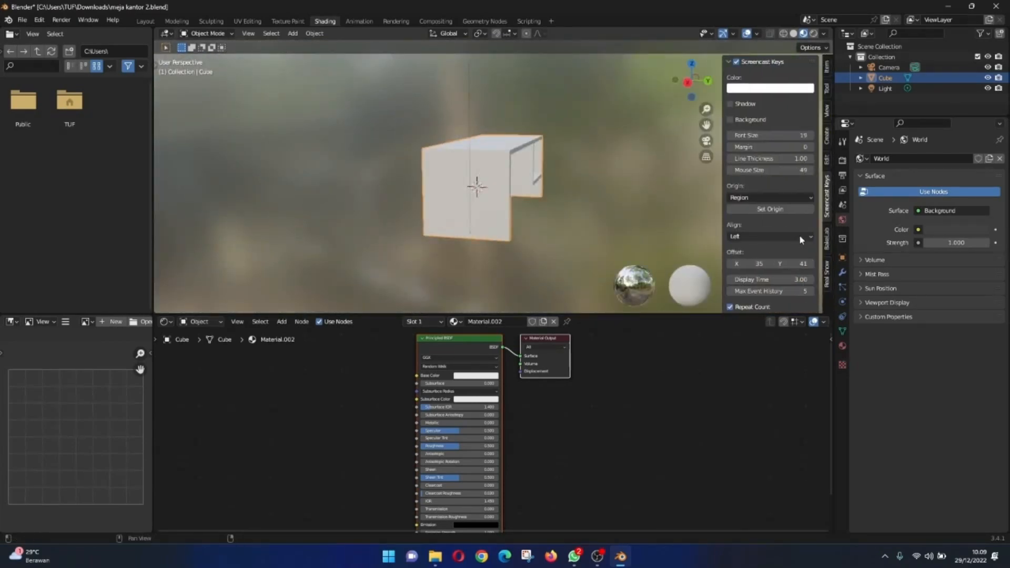
pyautogui.scroll(-2, 800, 240)
pyautogui.click(266, 218)
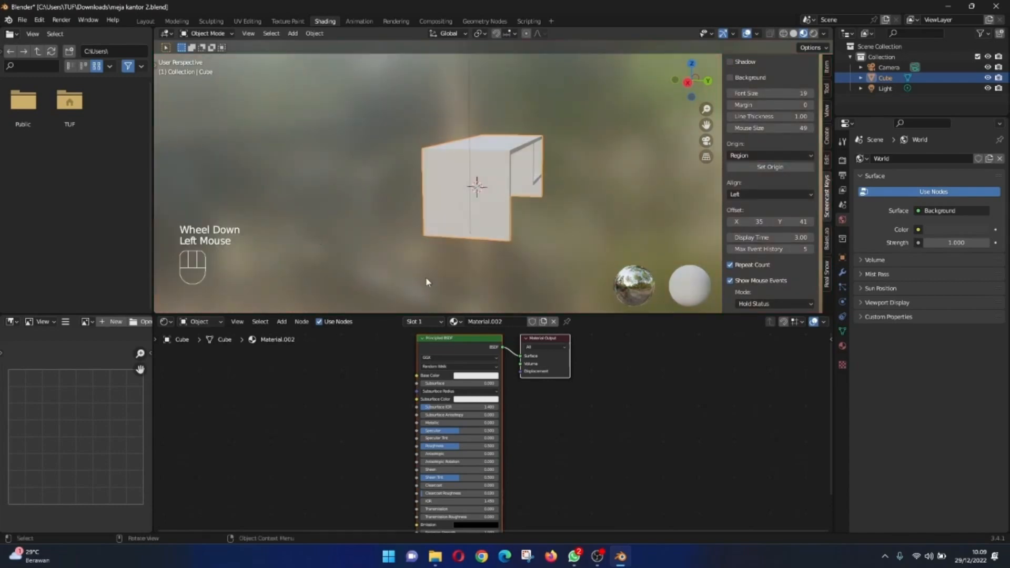
pyautogui.scroll(2, 526, 268)
pyautogui.press('n')
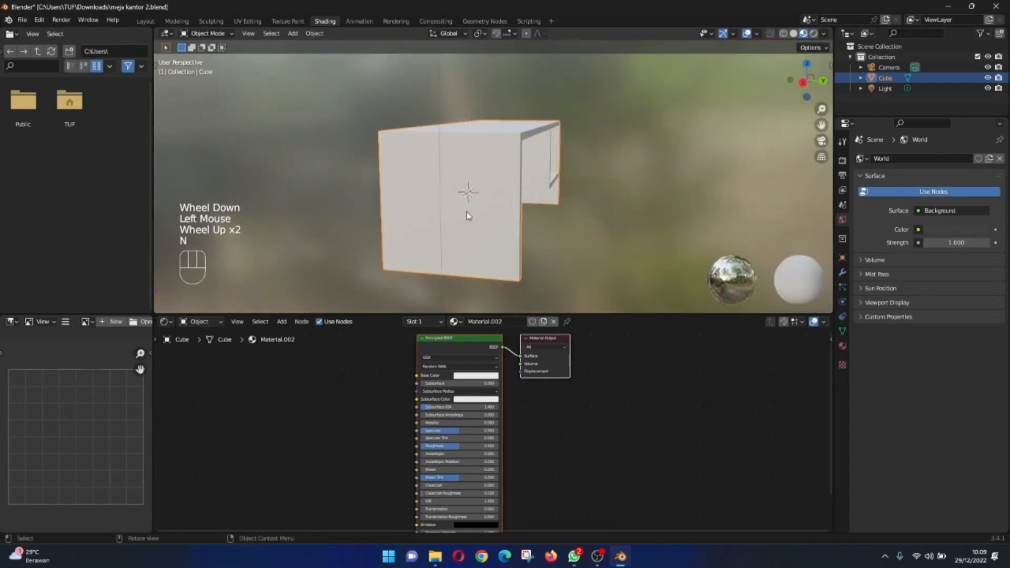
# Step: Check the desk in the Layout workspace and return to the Shading workspace
pyautogui.click(145, 21)
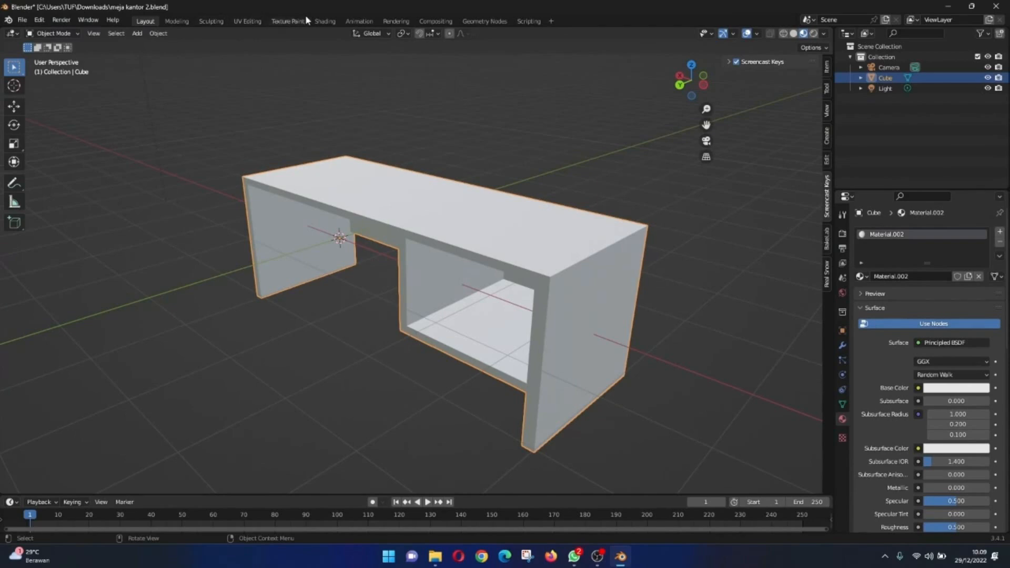
pyautogui.click(324, 21)
pyautogui.moveTo(368, 205); pyautogui.dragTo(293, 214, button='middle')
pyautogui.scroll(-1, 516, 244)
pyautogui.moveTo(515, 244); pyautogui.dragTo(489, 215, button='middle')
pyautogui.scroll(2, 489, 214)
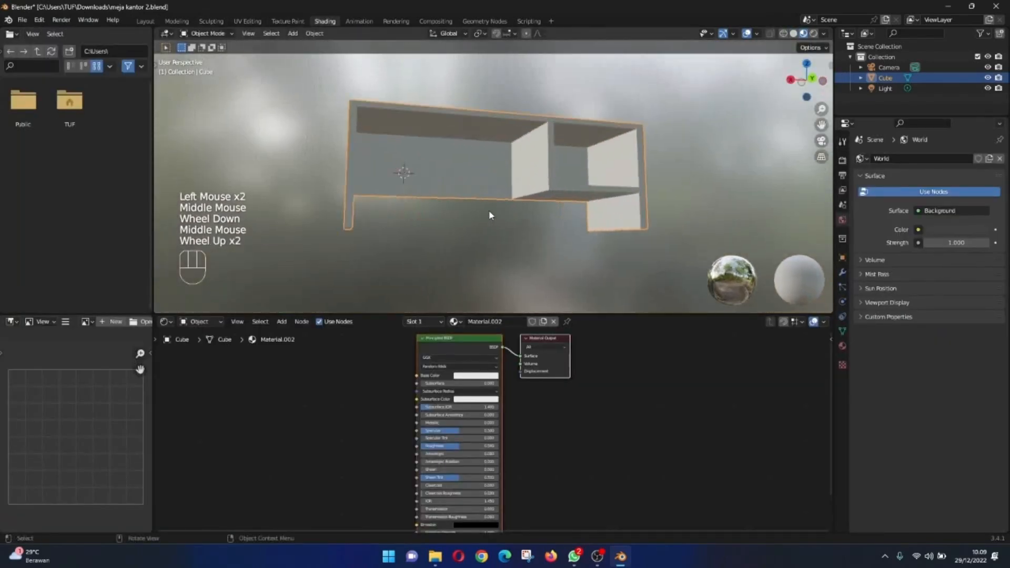
# Step: Examine the plain desk model in the material preview from above, below and close up
pyautogui.scroll(1, 489, 214)
pyautogui.click(356, 417)
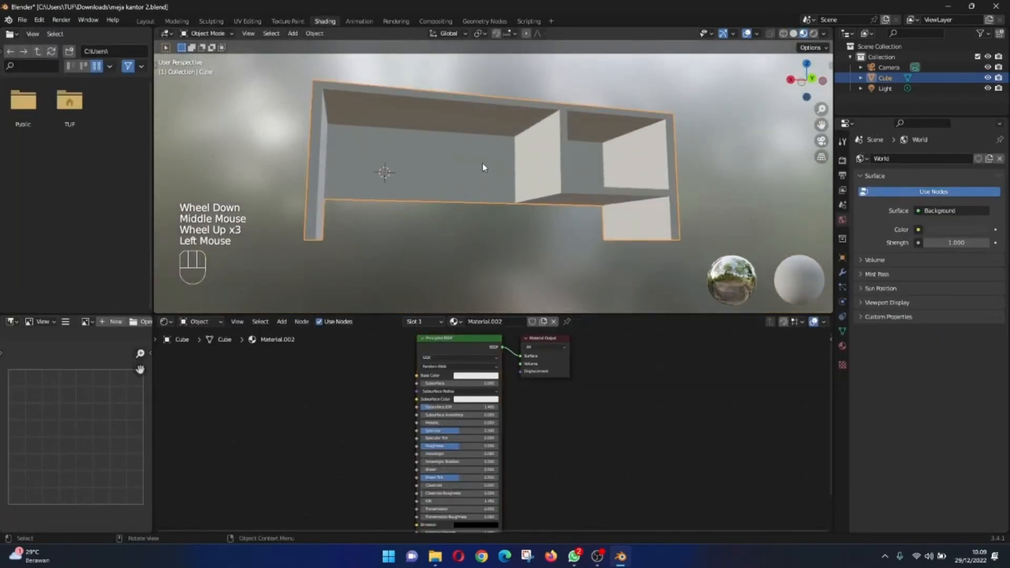
pyautogui.moveTo(482, 164); pyautogui.dragTo(483, 227, button='middle')
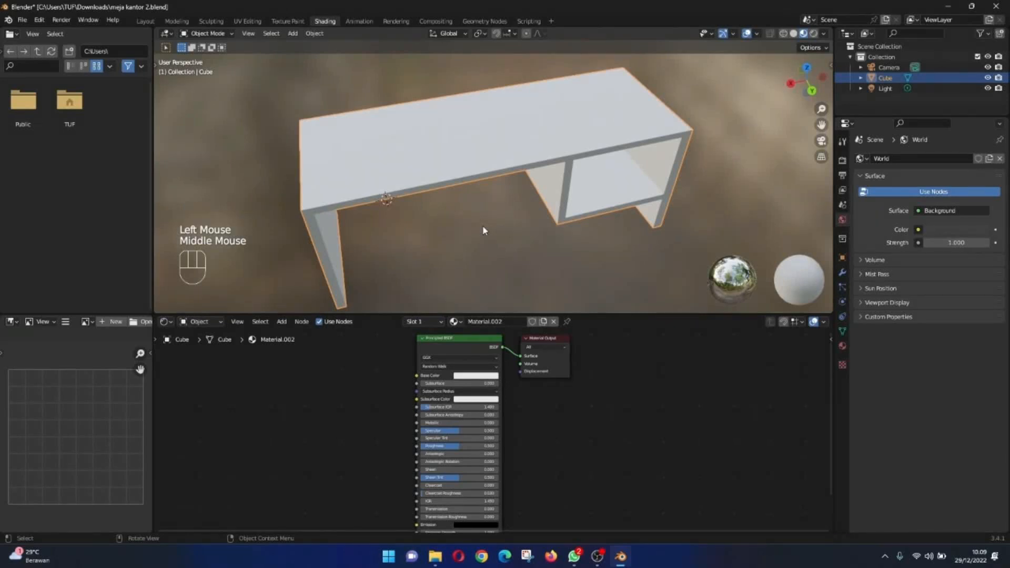
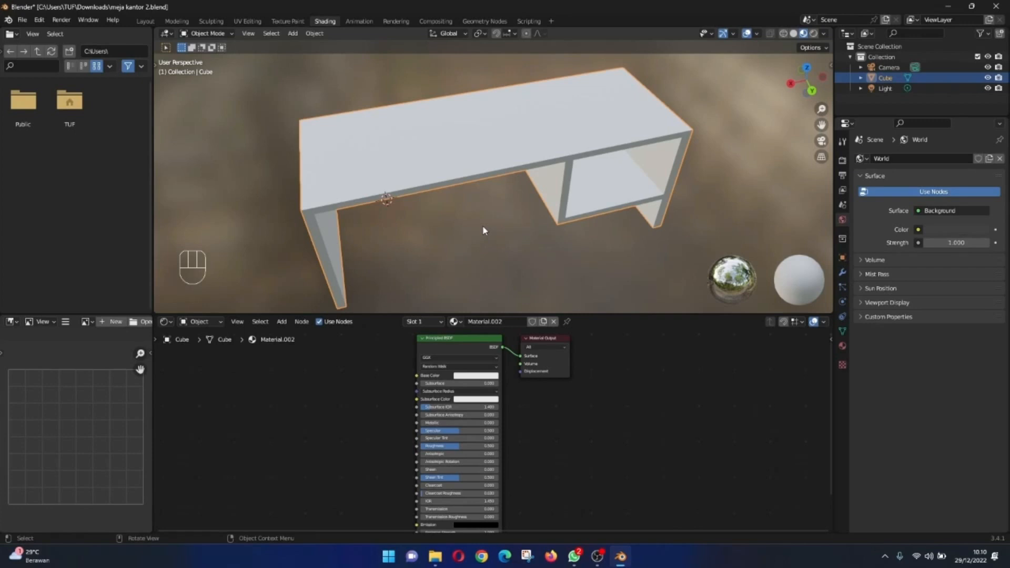
pyautogui.scroll(1, 484, 228)
pyautogui.moveTo(485, 228)
pyautogui.mouseDown(button='middle')
pyautogui.moveTo(462, 155)
pyautogui.moveTo(490, 214)
pyautogui.mouseUp(button='middle')
pyautogui.scroll(-3, 463, 156)
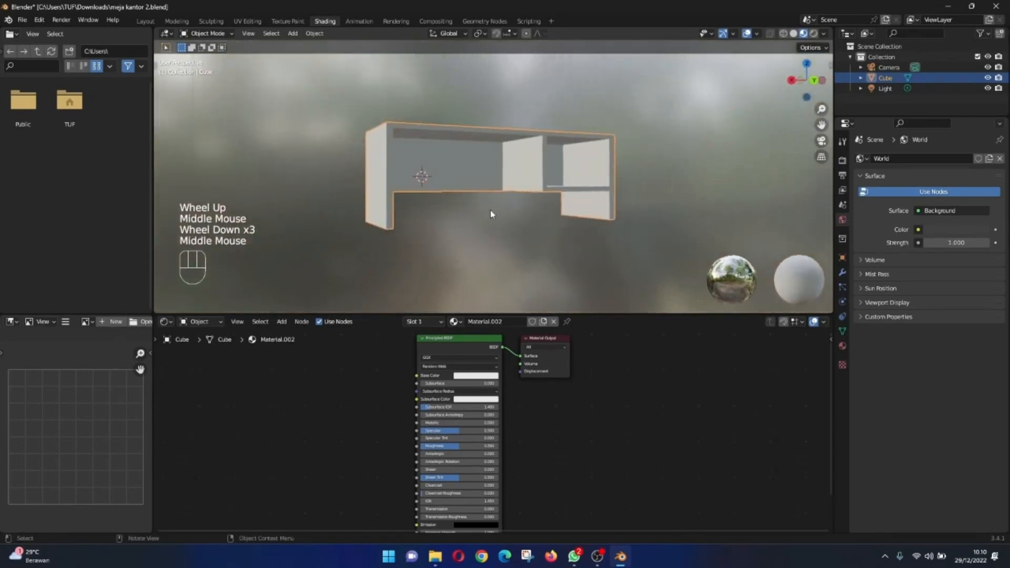
pyautogui.click(351, 403)
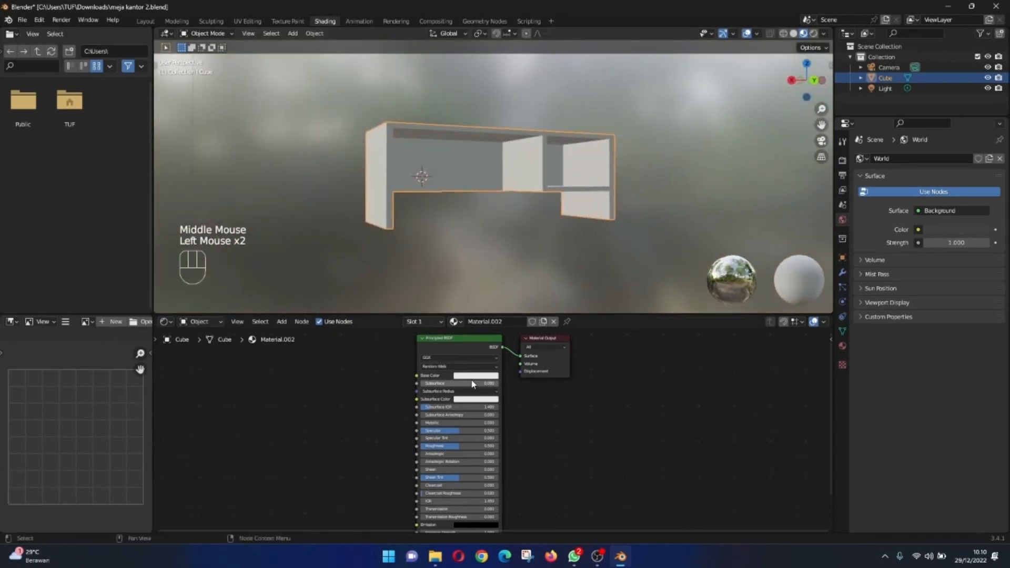
pyautogui.moveTo(526, 310); pyautogui.dragTo(516, 42, button='middle')
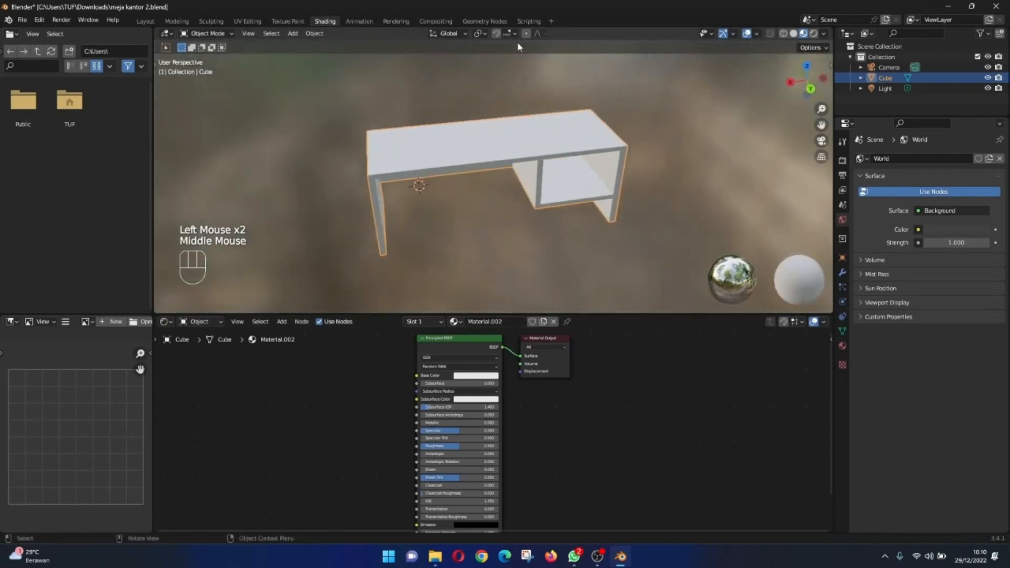
pyautogui.scroll(2, 515, 31)
pyautogui.scroll(3, 508, 134)
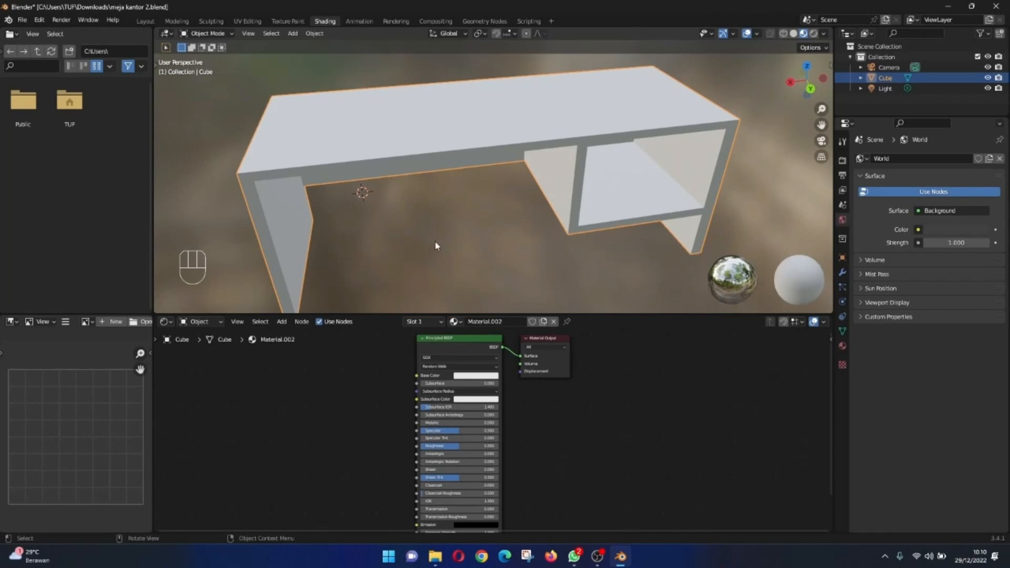
# Step: Set the Principled BSDF's Base Color to a light orange-brown wood tone and check it on the desk
pyautogui.click(476, 375)
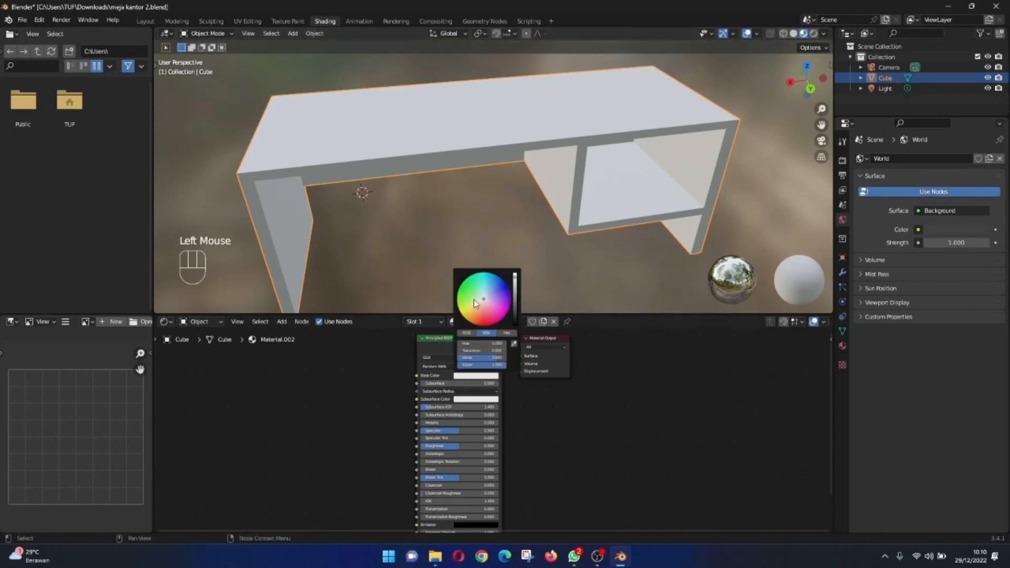
pyautogui.moveTo(475, 303); pyautogui.dragTo(476, 315)
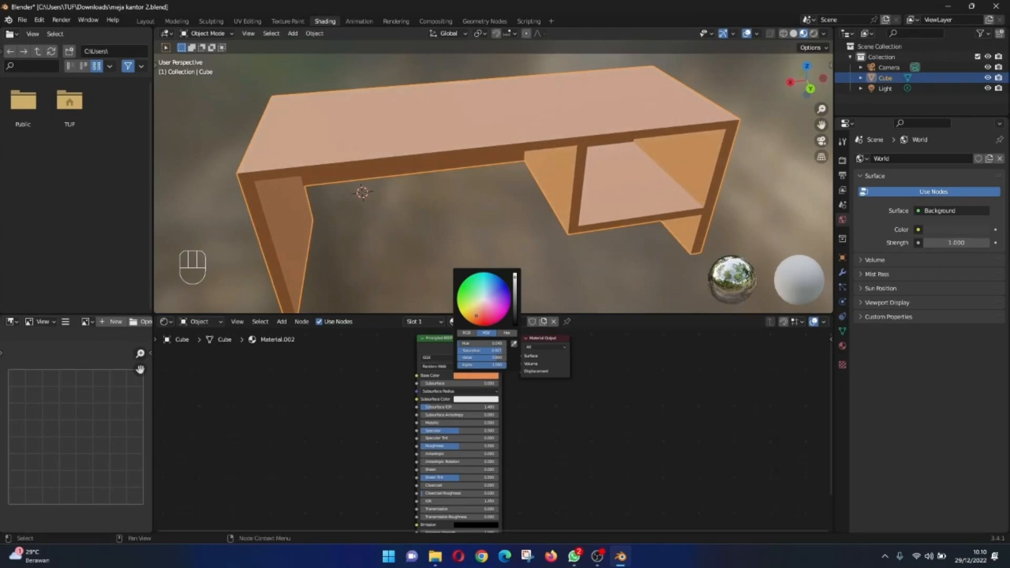
pyautogui.moveTo(485, 248); pyautogui.dragTo(314, 131, button='middle')
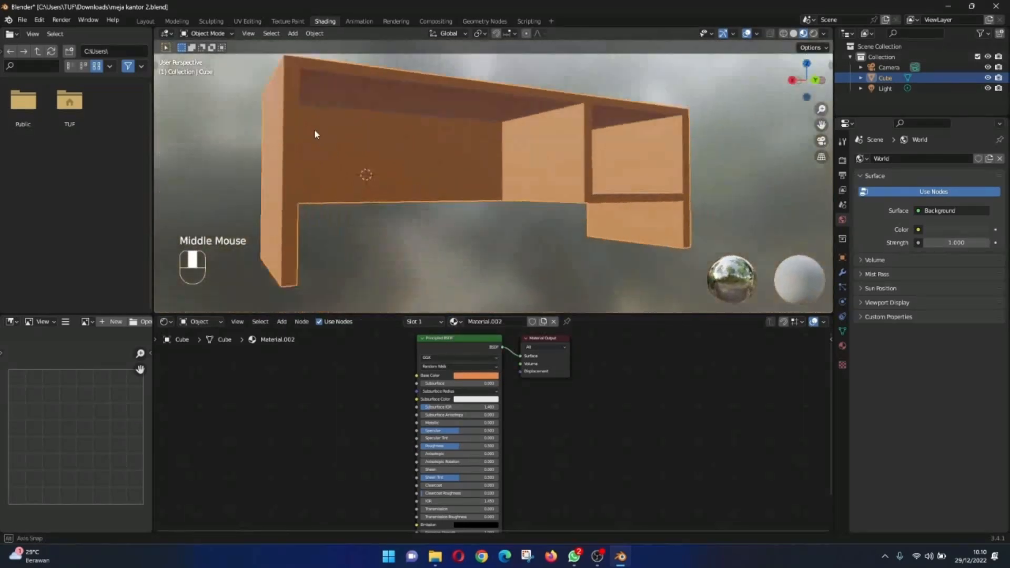
pyautogui.scroll(-3, 308, 131)
pyautogui.moveTo(439, 179); pyautogui.dragTo(405, 189, button='middle')
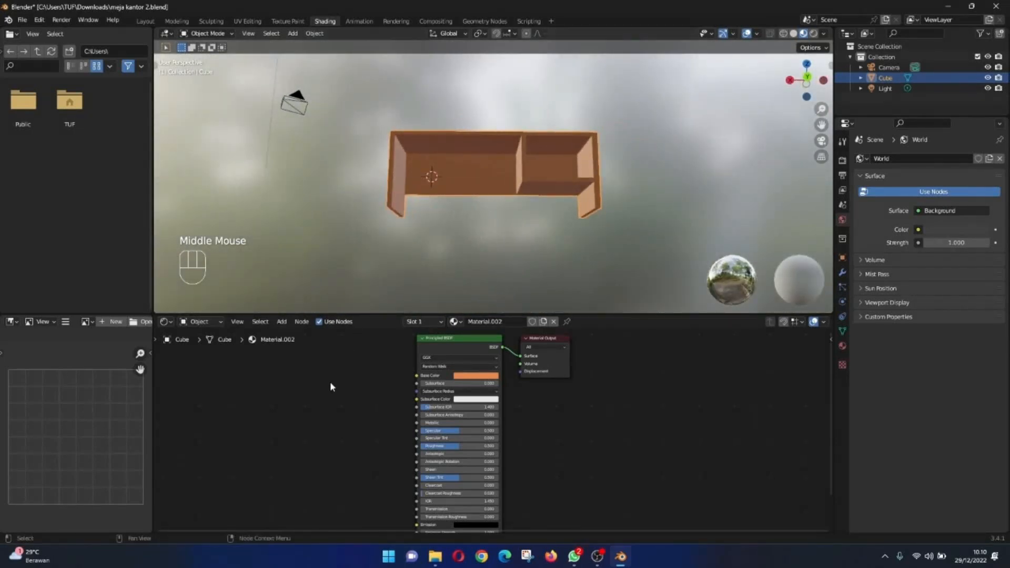
# Step: Add a Noise Texture node to the desk material, well to the left of the Principled BSDF
pyautogui.click(352, 386)
pyautogui.hotkey('shift', 'a')
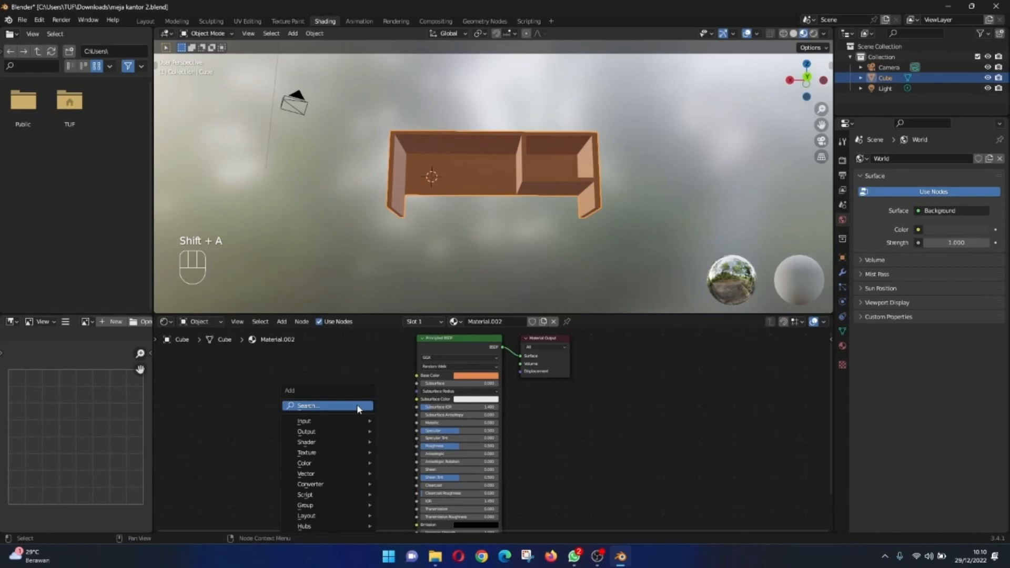
pyautogui.click(356, 405)
pyautogui.write('noise')
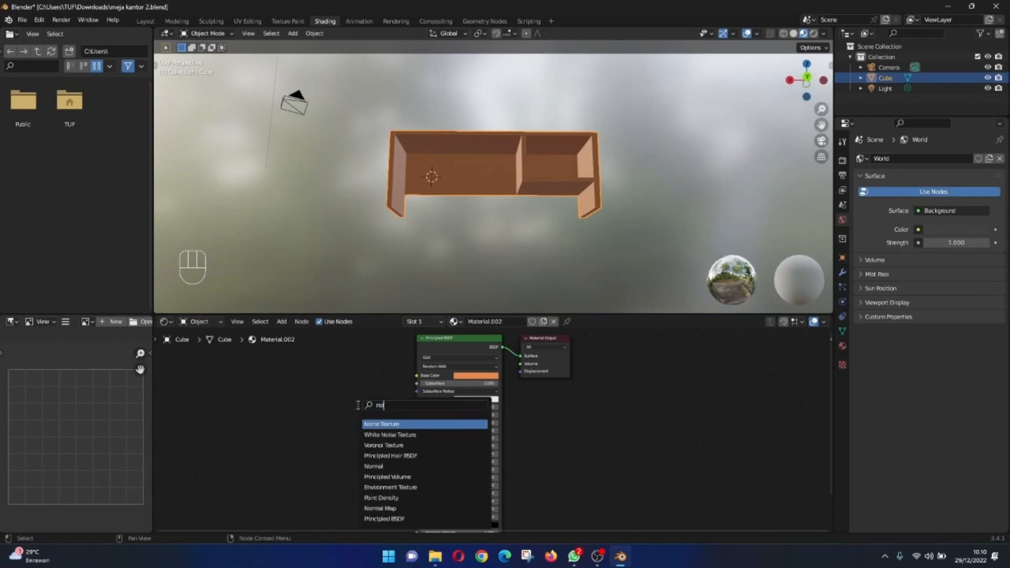
pyautogui.click(398, 423)
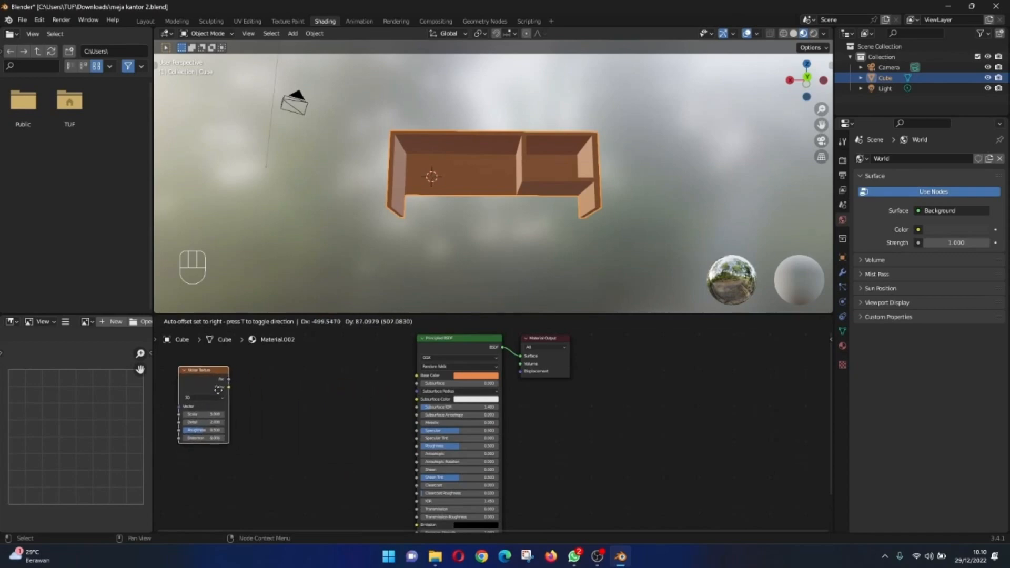
pyautogui.click(213, 388)
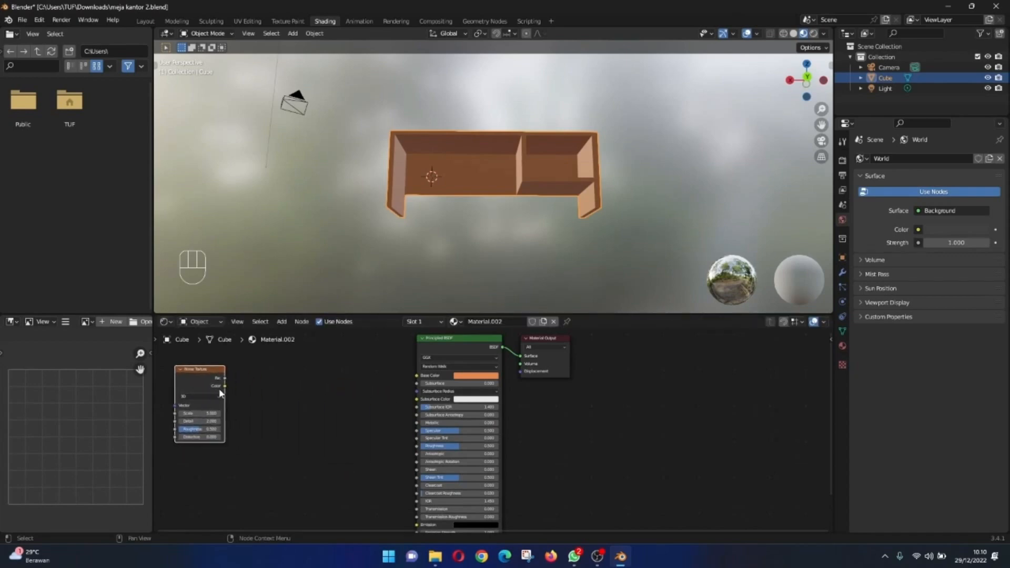
# Step: Add a ColorRamp node just to the right of the Noise Texture node
pyautogui.hotkey('shift', 'a')
pyautogui.click(259, 399)
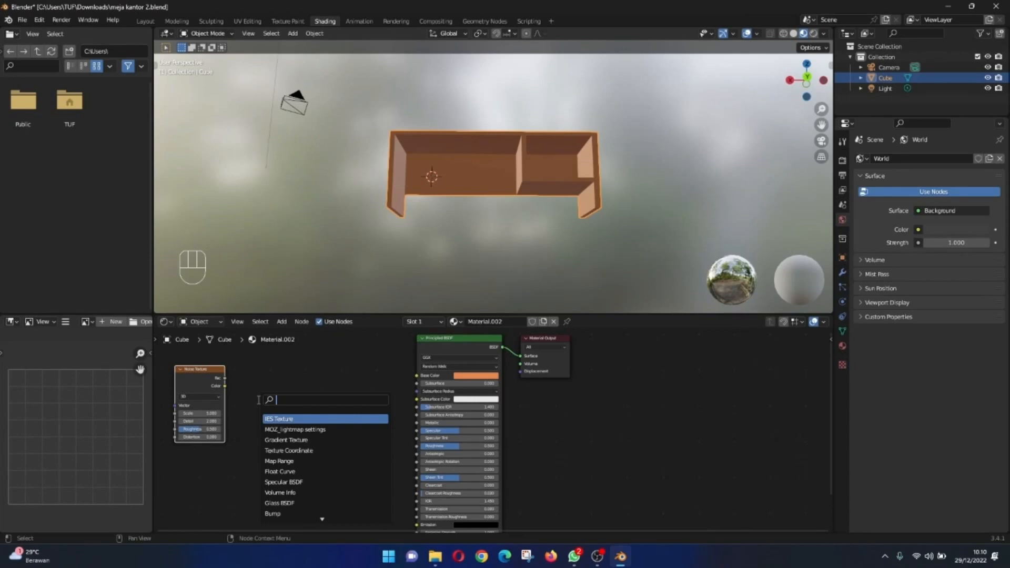
pyautogui.write('colorr')
pyautogui.press('Return')
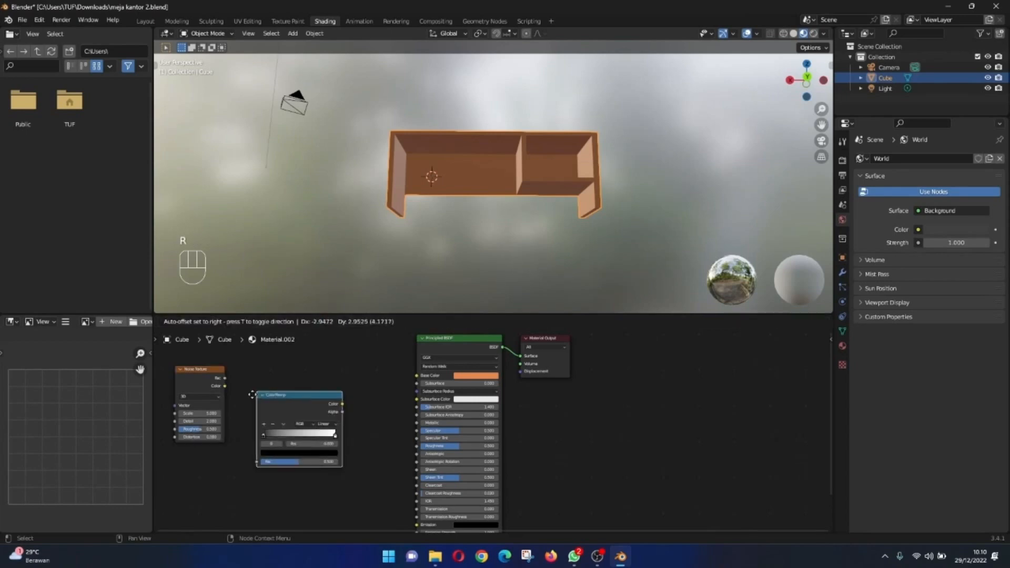
pyautogui.click(241, 390)
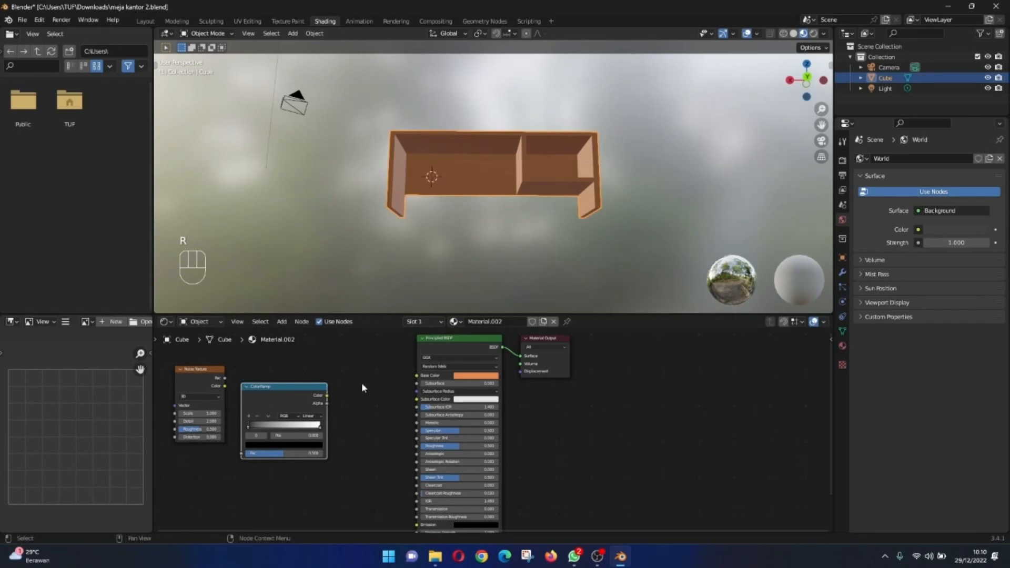
# Step: Add a Bump node between the ColorRamp and the Principled BSDF
pyautogui.click(362, 395)
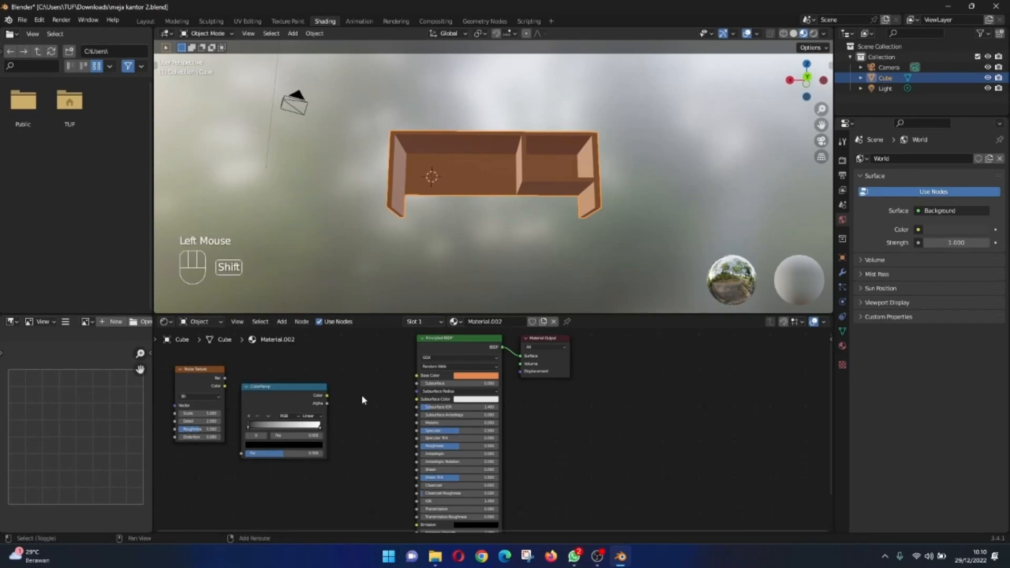
pyautogui.hotkey('shift', 'a')
pyautogui.click(361, 395)
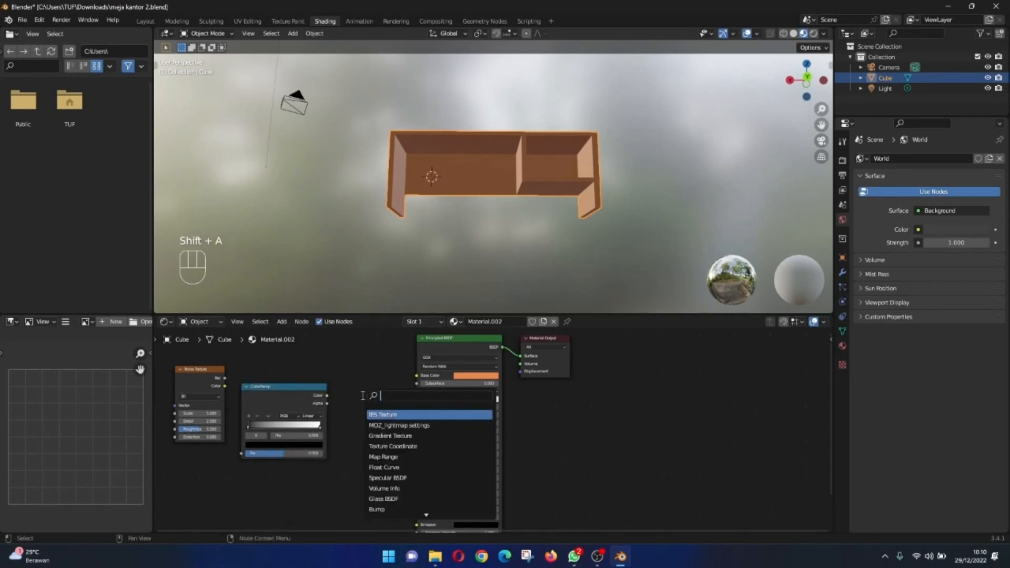
pyautogui.write('bump')
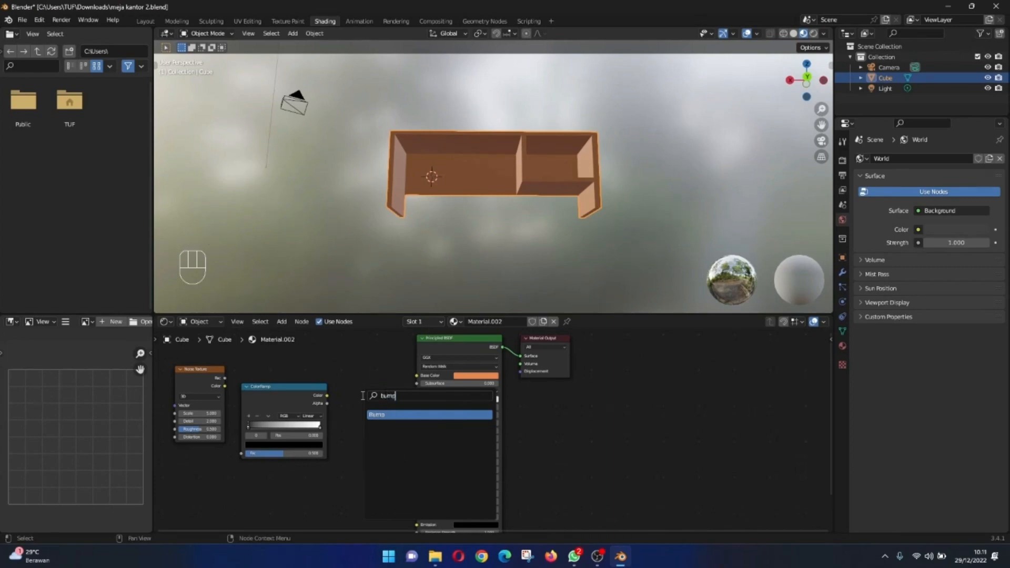
pyautogui.click(389, 415)
pyautogui.click(379, 426)
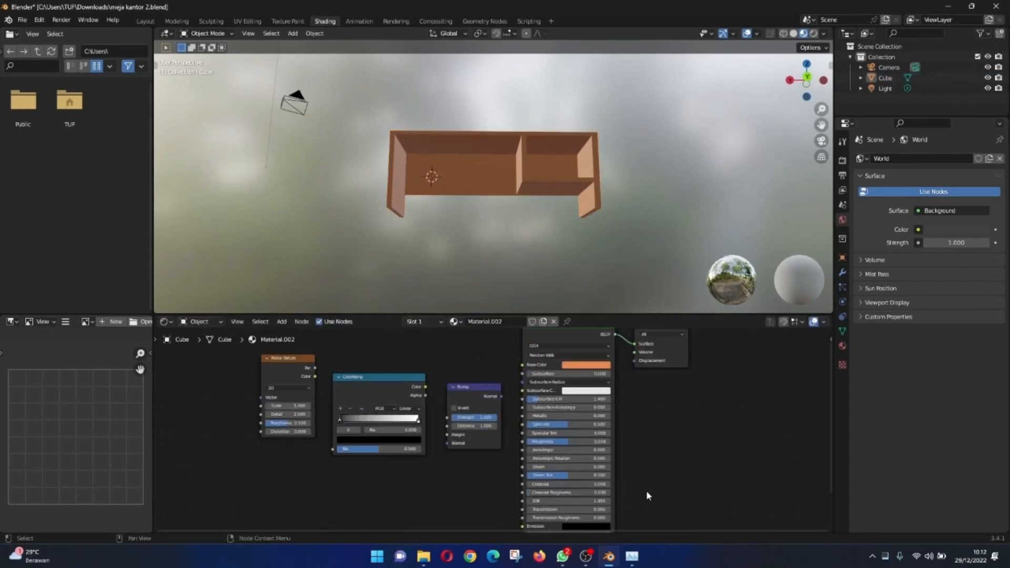
# Step: Connect the Noise Texture's Fac output to the ColorRamp's Fac input, and the ColorRamp's Color output to the Bump's Height input
pyautogui.moveTo(678, 420)
pyautogui.mouseDown(button='middle')
pyautogui.moveTo(683, 458)
pyautogui.moveTo(683, 413)
pyautogui.mouseUp(button='middle')
pyautogui.moveTo(403, 356); pyautogui.dragTo(426, 379, button='middle')
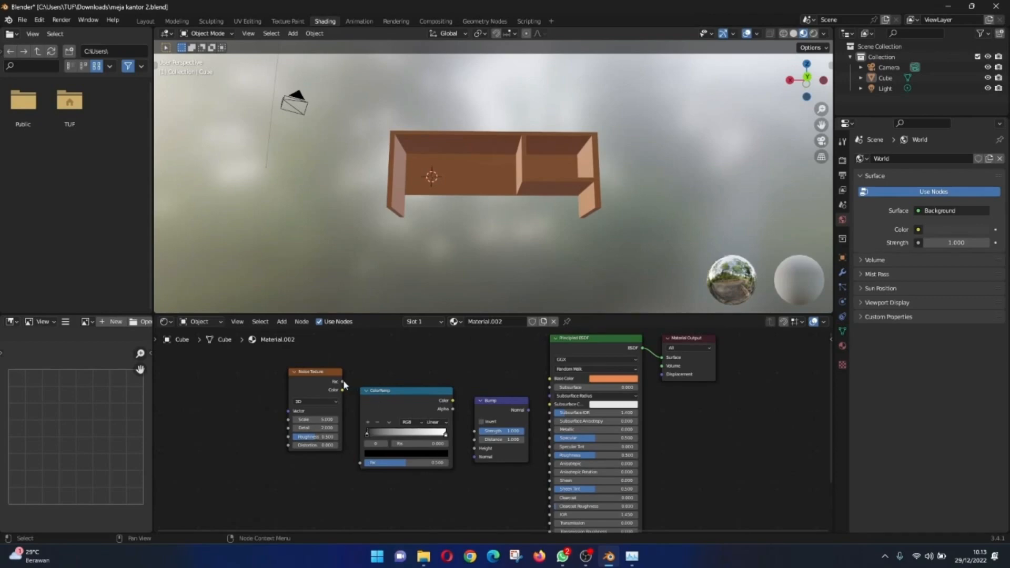
pyautogui.scroll(3, 336, 380)
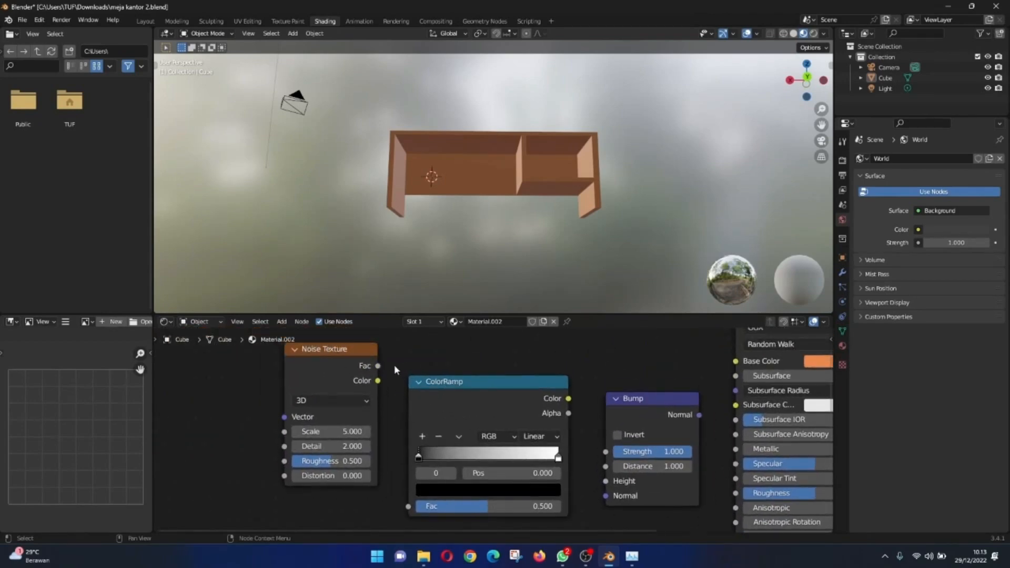
pyautogui.moveTo(378, 366); pyautogui.dragTo(409, 507)
pyautogui.moveTo(383, 504); pyautogui.dragTo(271, 485, button='middle')
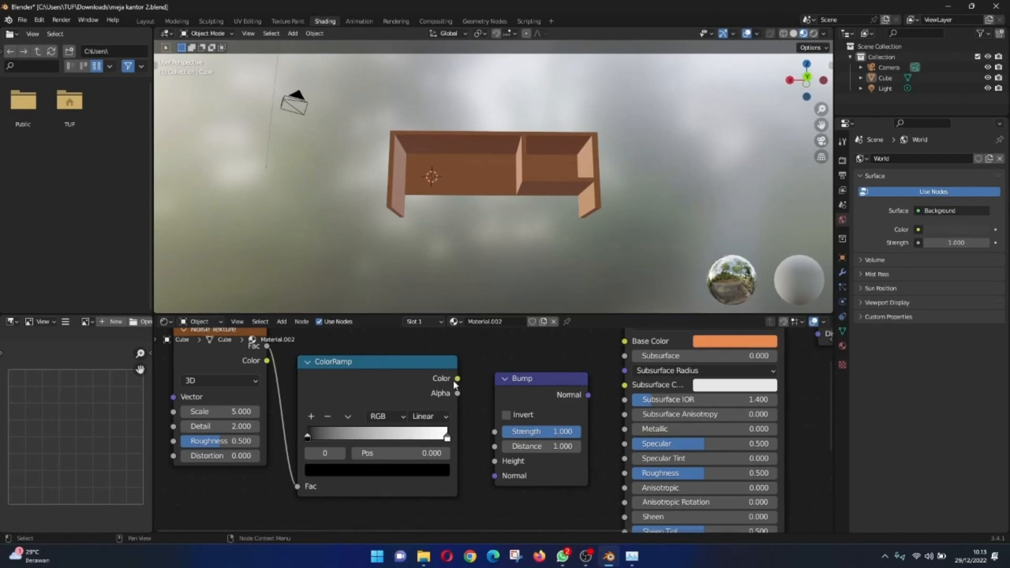
pyautogui.moveTo(456, 379); pyautogui.dragTo(492, 460)
# Step: Connect the Bump node's Normal output to the Principled BSDF's Normal input
pyautogui.moveTo(507, 354); pyautogui.dragTo(455, 336, button='middle')
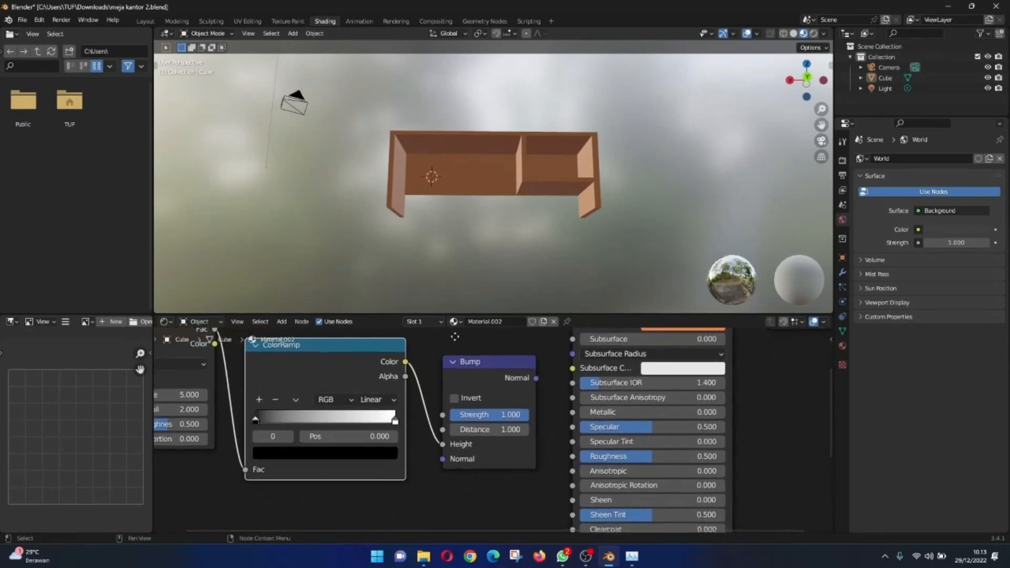
pyautogui.scroll(-5, 441, 370)
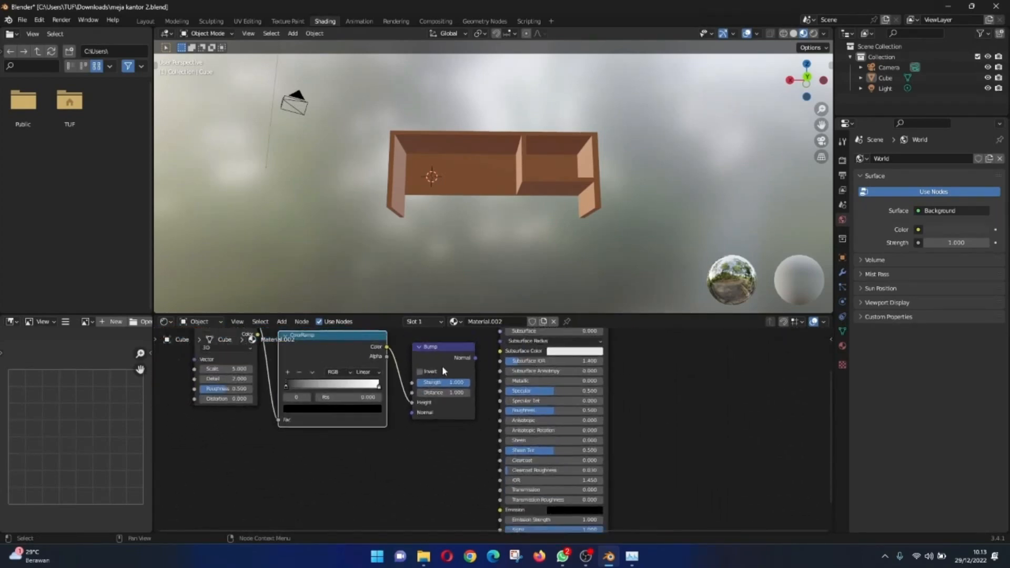
pyautogui.scroll(-5, 442, 370)
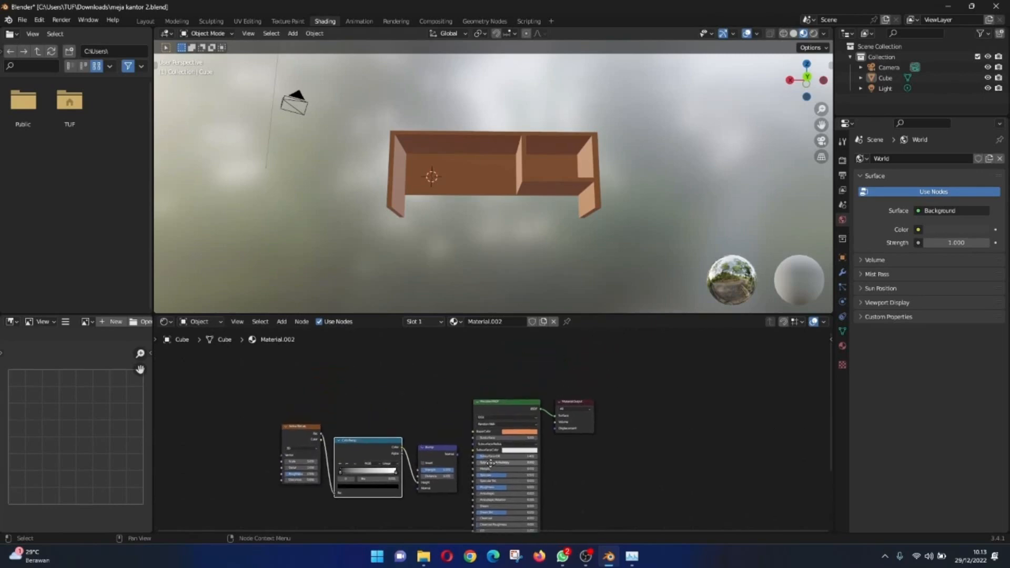
pyautogui.scroll(5, 494, 463)
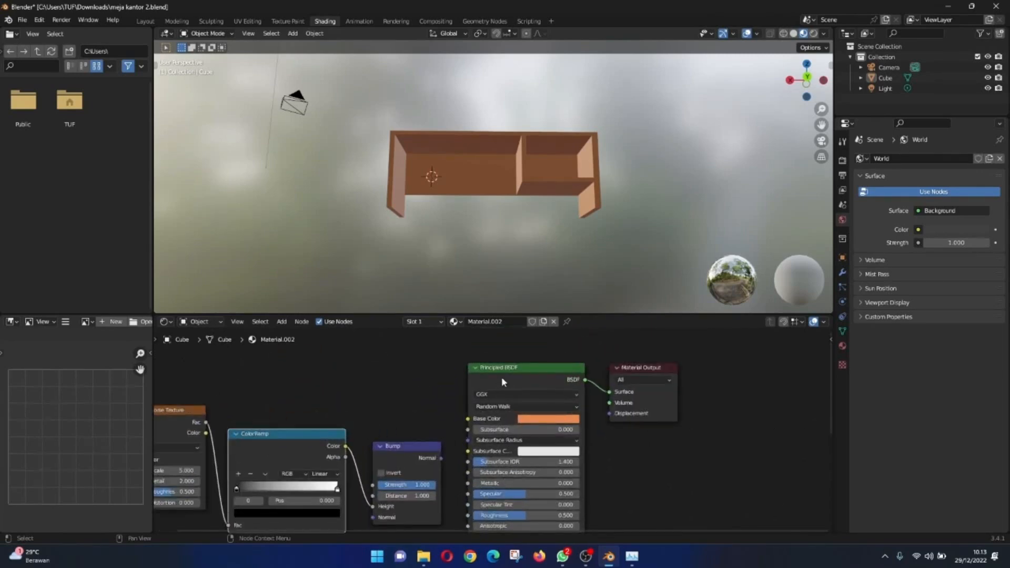
pyautogui.scroll(-1, 501, 380)
pyautogui.scroll(-3, 402, 371)
pyautogui.moveTo(407, 422); pyautogui.dragTo(413, 356, button='middle')
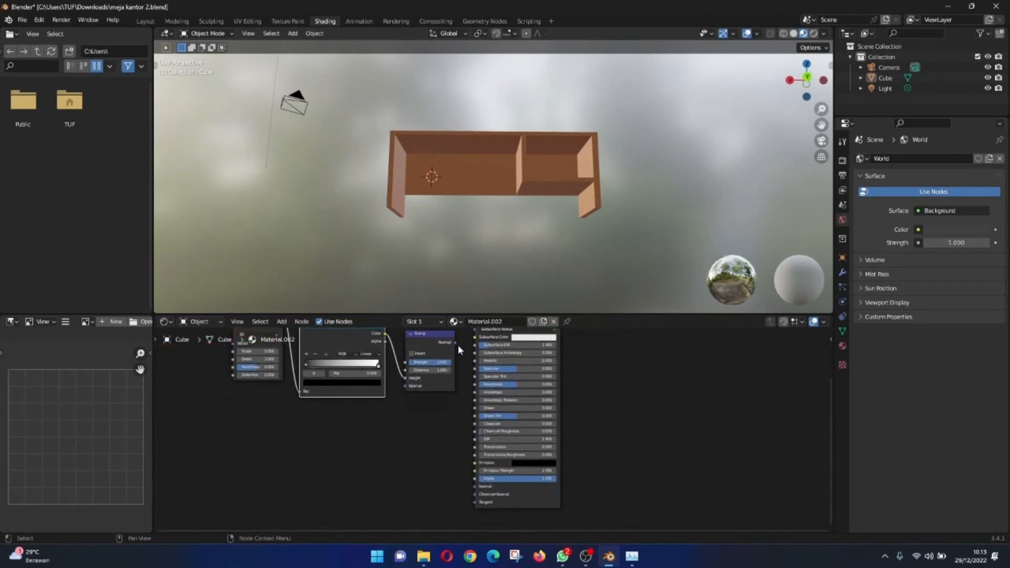
pyautogui.moveTo(454, 343); pyautogui.dragTo(475, 487)
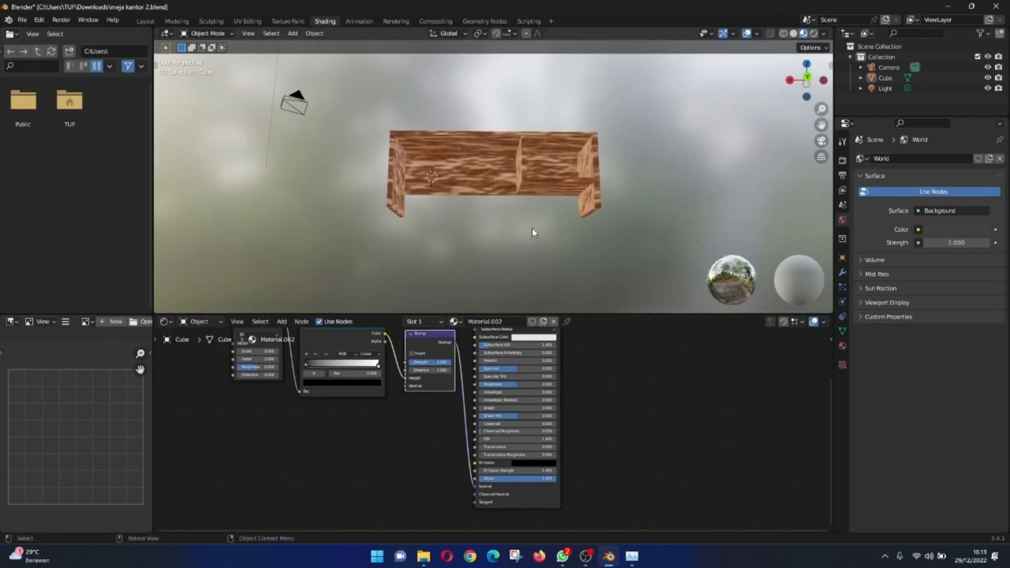
# Step: Inspect the bump relief on the desk's surfaces up close and from a distance
pyautogui.moveTo(534, 228); pyautogui.dragTo(578, 196, button='middle')
pyautogui.scroll(6, 663, 207)
pyautogui.scroll(-5, 664, 207)
pyautogui.scroll(2, 309, 223)
pyautogui.scroll(-2, 489, 203)
pyautogui.scroll(2, 578, 197)
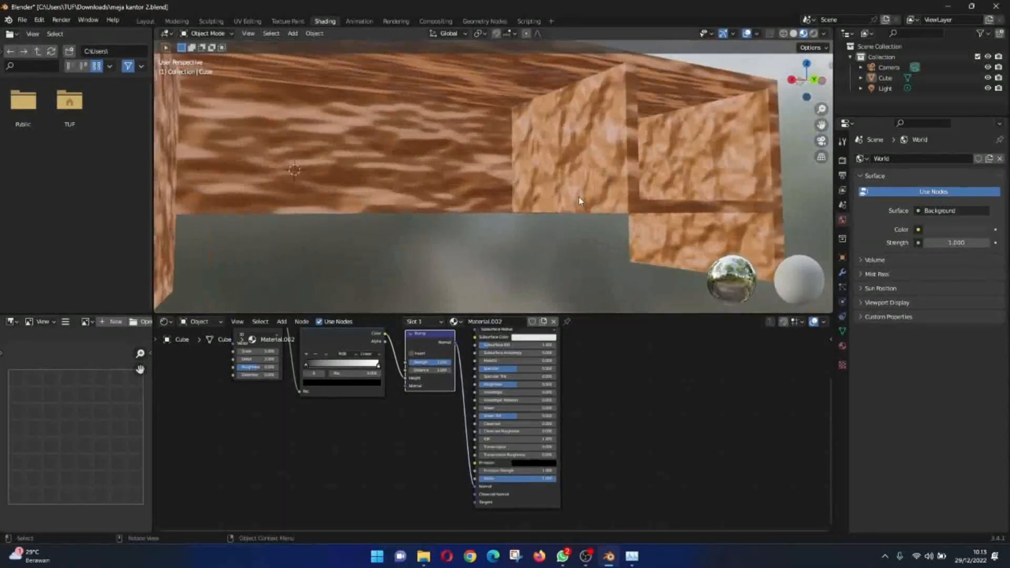
pyautogui.scroll(-1, 346, 433)
# Step: Set the Noise Texture's Scale to 23.4, Detail to 15 and Roughness to 0.8
pyautogui.moveTo(346, 433); pyautogui.dragTo(452, 506, button='middle')
pyautogui.scroll(3, 518, 230)
pyautogui.moveTo(490, 226)
pyautogui.mouseDown(button='middle')
pyautogui.moveTo(518, 231)
pyautogui.moveTo(482, 236)
pyautogui.mouseUp(button='middle')
pyautogui.scroll(-4, 483, 238)
pyautogui.scroll(5, 345, 483)
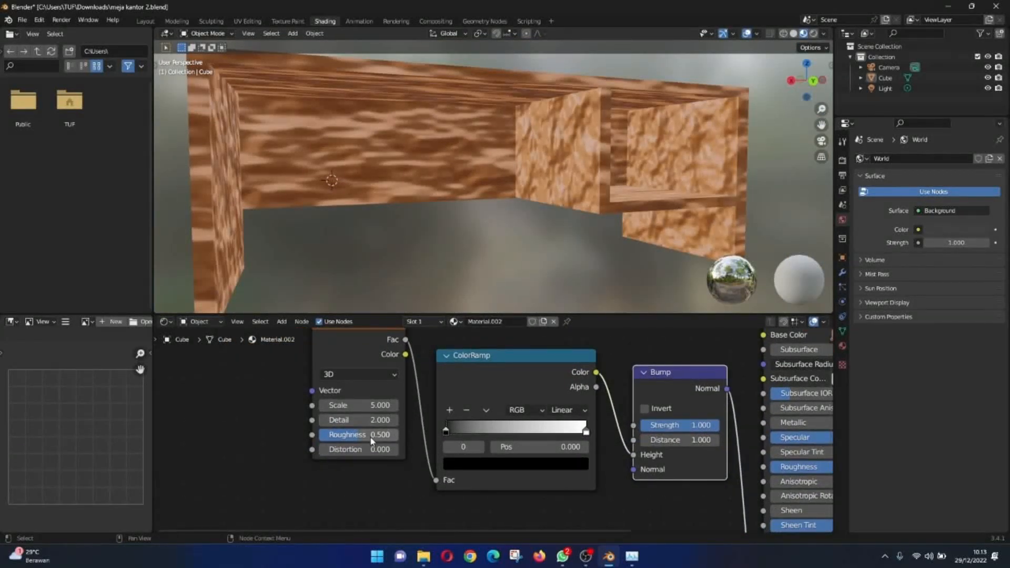
pyautogui.moveTo(367, 435); pyautogui.dragTo(441, 419)
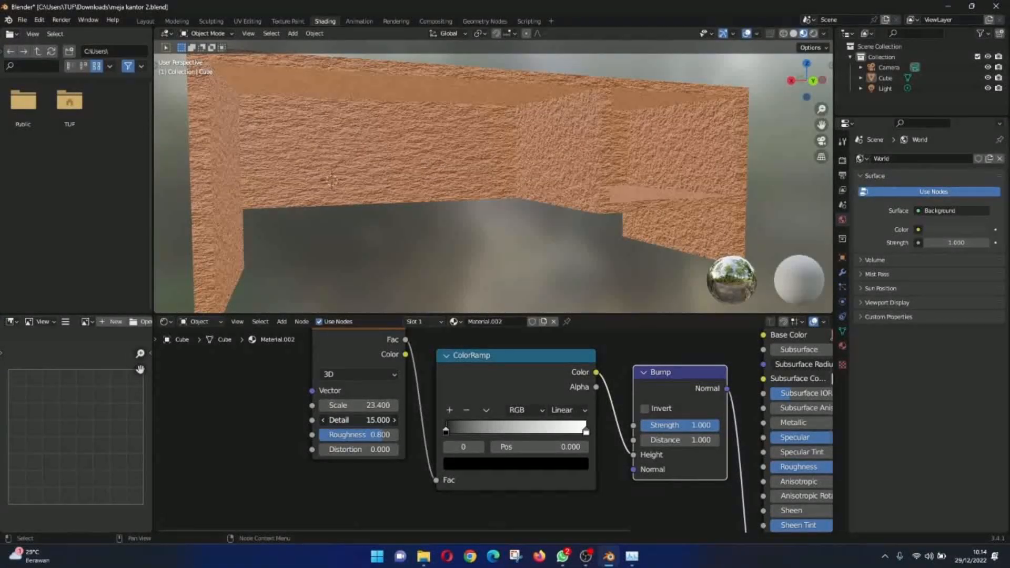
# Step: Lower the Noise Texture's Detail to 12.48 and check the grain on the desk
pyautogui.moveTo(455, 259); pyautogui.dragTo(308, 263, button='middle')
pyautogui.moveTo(368, 419); pyautogui.dragTo(355, 419)
pyautogui.moveTo(520, 263); pyautogui.dragTo(663, 253, button='middle')
pyautogui.scroll(-4, 548, 264)
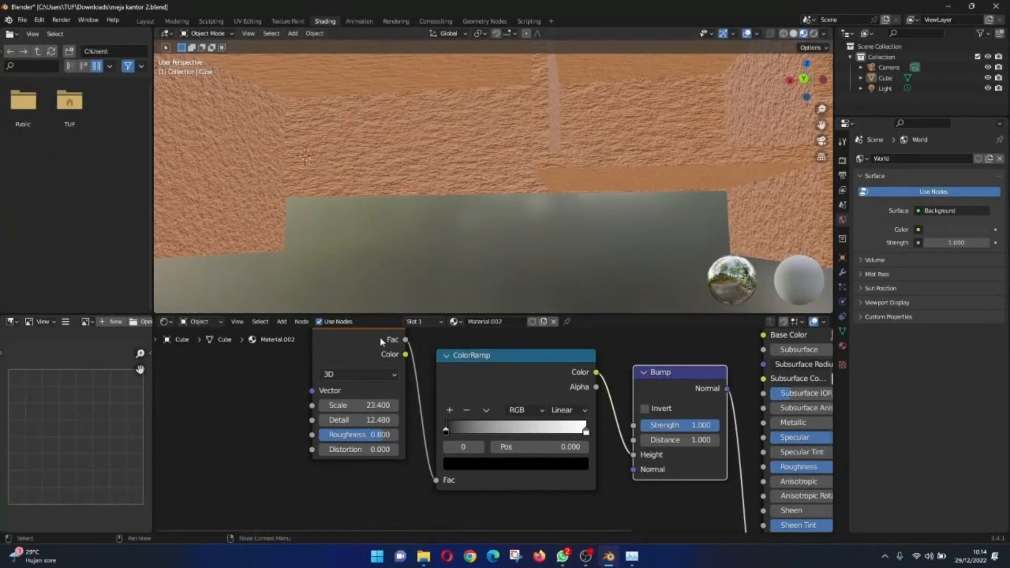
# Step: Set the Noise Texture's Scale to 13.08 and Distortion to 2.37, then select the desk
pyautogui.moveTo(371, 405); pyautogui.dragTo(318, 405)
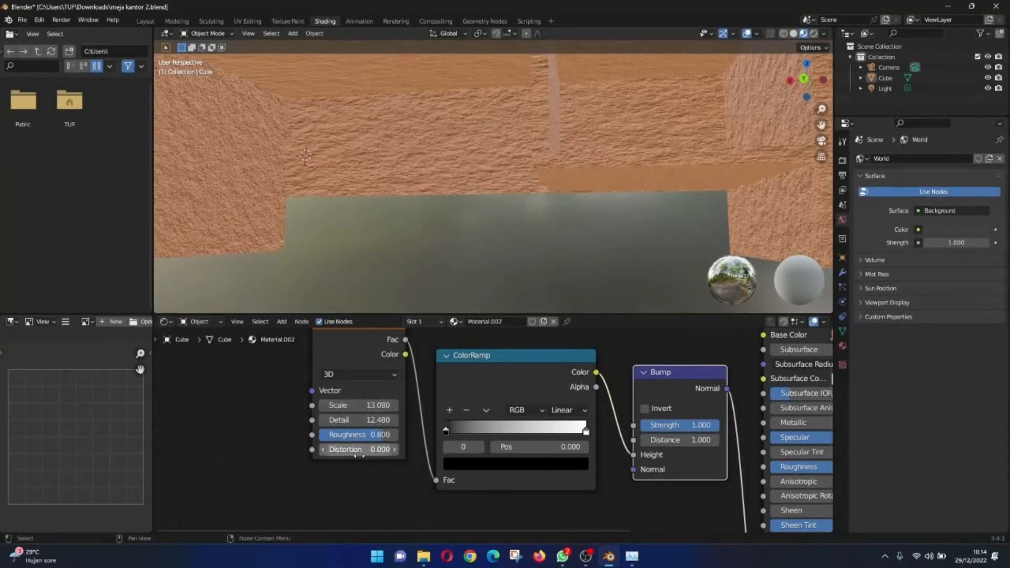
pyautogui.keyDown('shift'); pyautogui.moveTo(356, 451); pyautogui.dragTo(481, 451); pyautogui.keyUp('shift')
pyautogui.scroll(-4, 478, 277)
pyautogui.moveTo(479, 277); pyautogui.dragTo(671, 162, button='middle')
pyautogui.scroll(5, 341, 133)
pyautogui.click(586, 160)
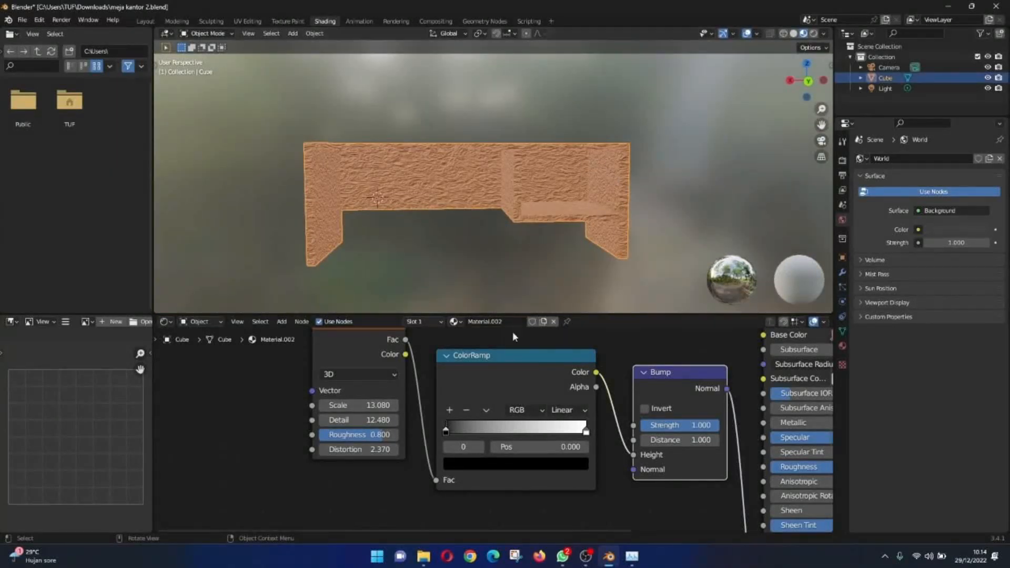
# Step: Examine the distorted wood grain on the desk's front and top surfaces, up close and from a distance
pyautogui.scroll(-8, 447, 380)
pyautogui.moveTo(424, 399); pyautogui.dragTo(340, 389, button='middle')
pyautogui.scroll(4, 368, 384)
pyautogui.scroll(5, 494, 212)
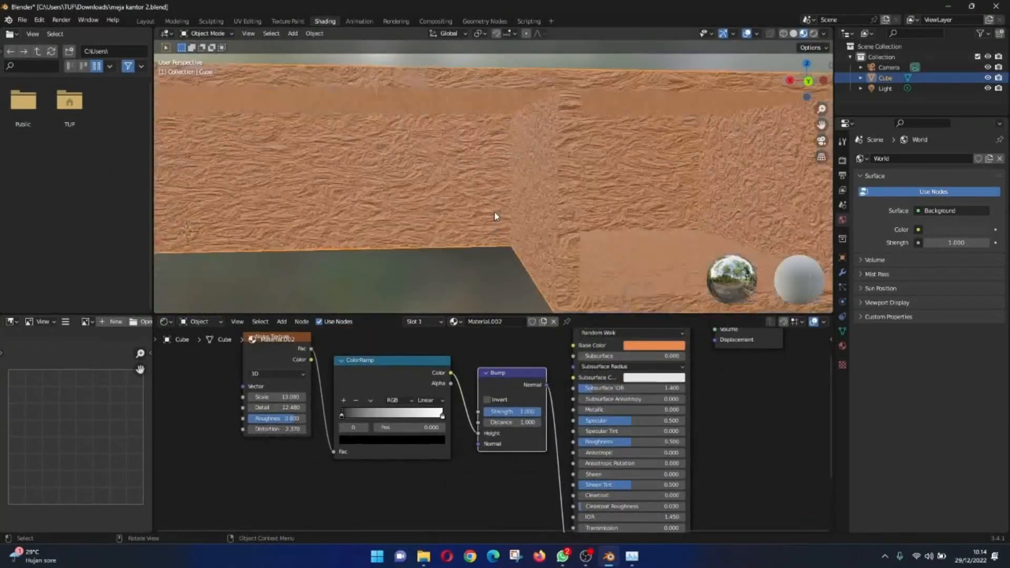
pyautogui.moveTo(494, 213); pyautogui.dragTo(491, 232, button='middle')
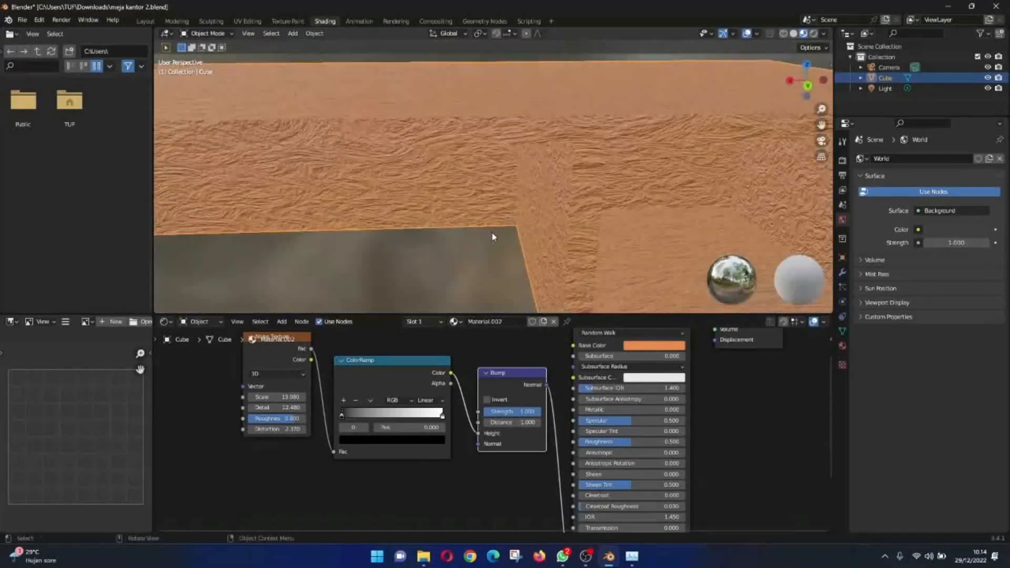
pyautogui.scroll(-5, 488, 232)
pyautogui.scroll(1, 463, 197)
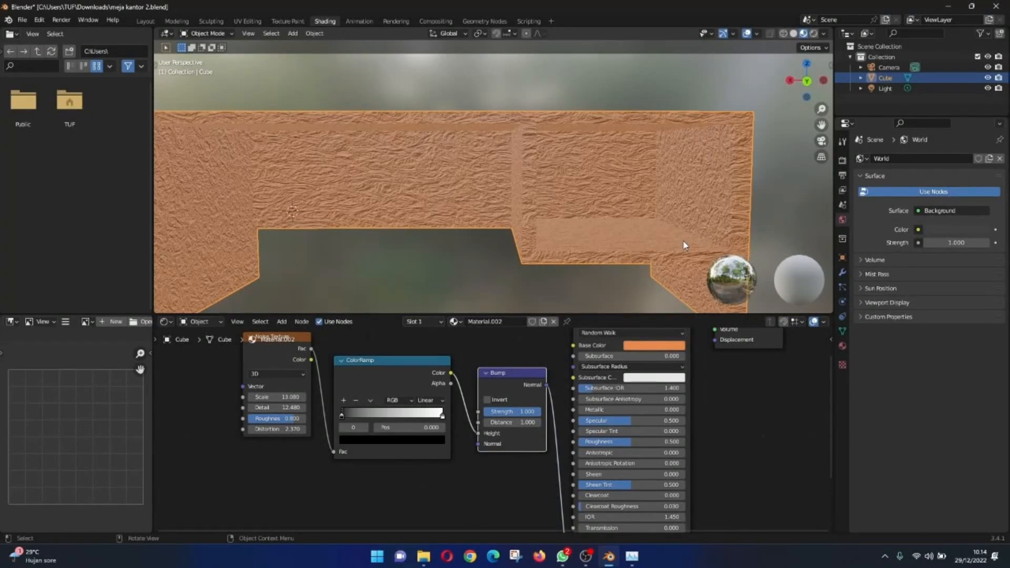
# Step: Add an Image Texture node to the desk material, placed above the ColorRamp and Bump nodes
pyautogui.scroll(-4, 456, 432)
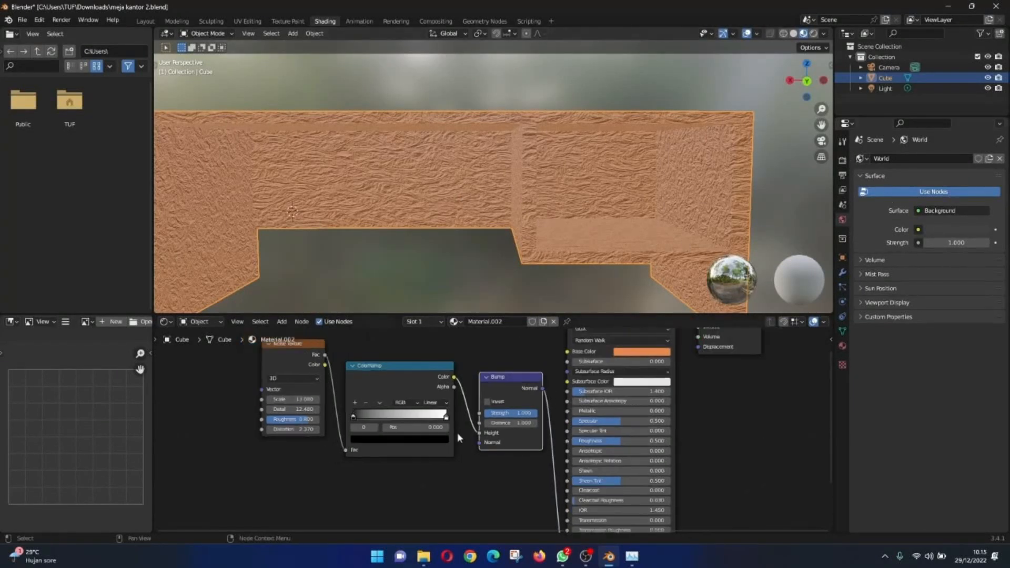
pyautogui.moveTo(446, 392); pyautogui.dragTo(455, 422, button='middle')
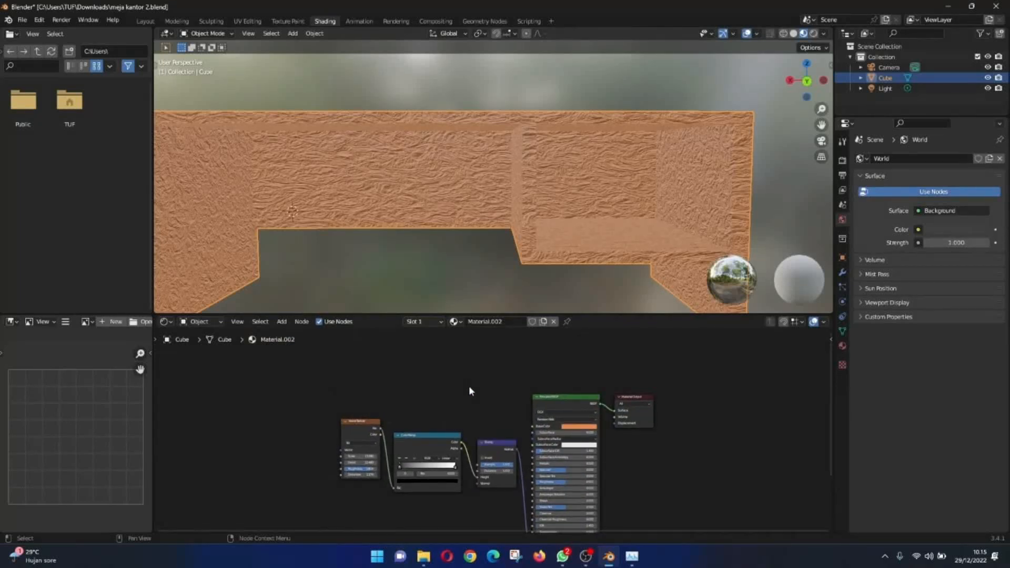
pyautogui.hotkey('shift', 'a')
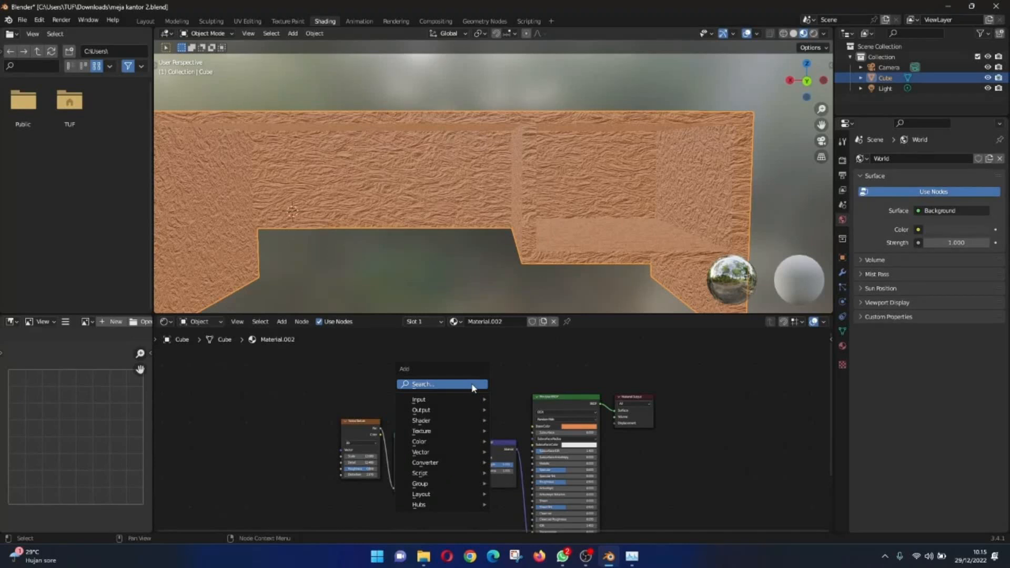
pyautogui.click(472, 384)
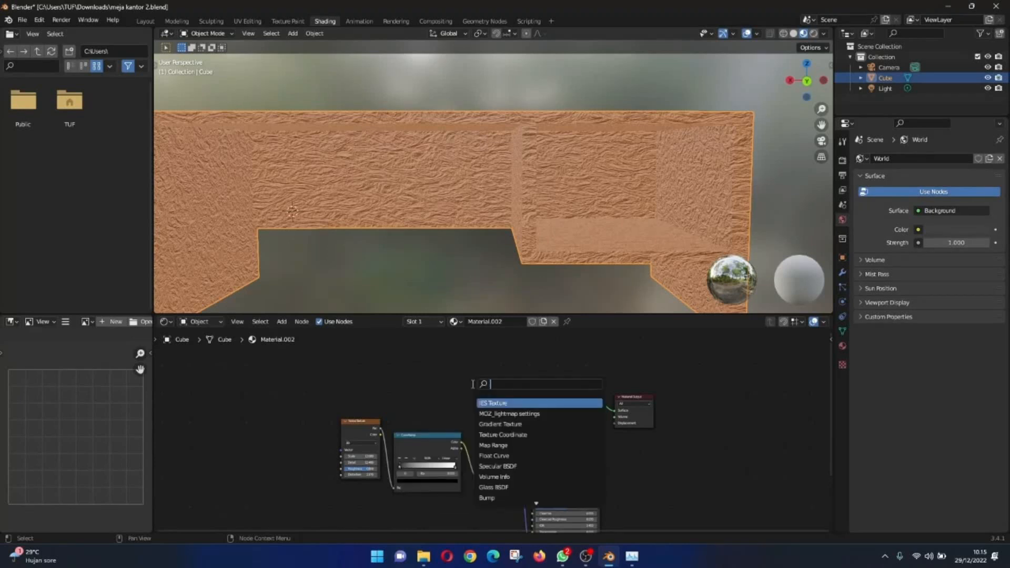
pyautogui.write('image text')
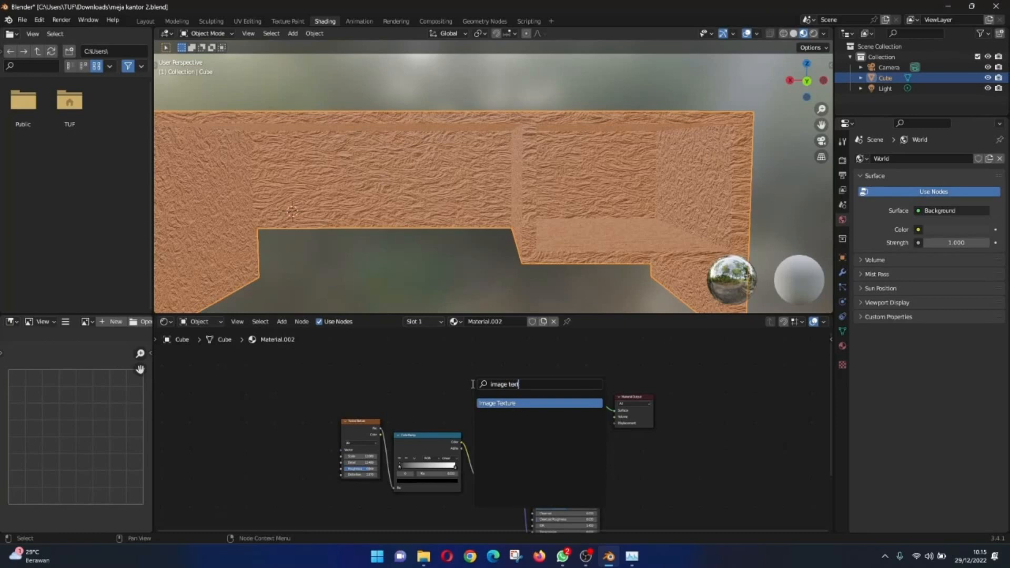
pyautogui.press('Return')
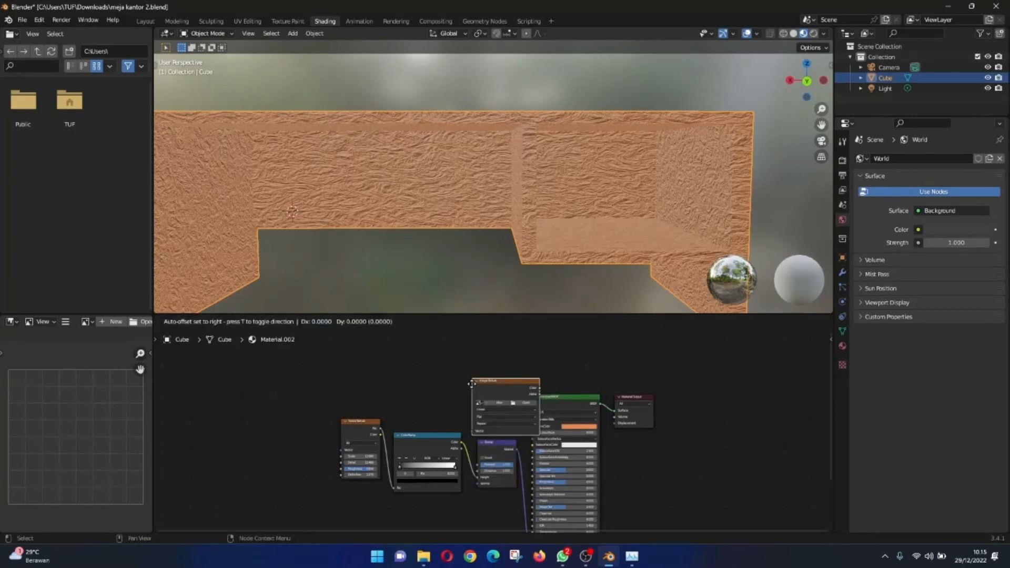
pyautogui.click(430, 396)
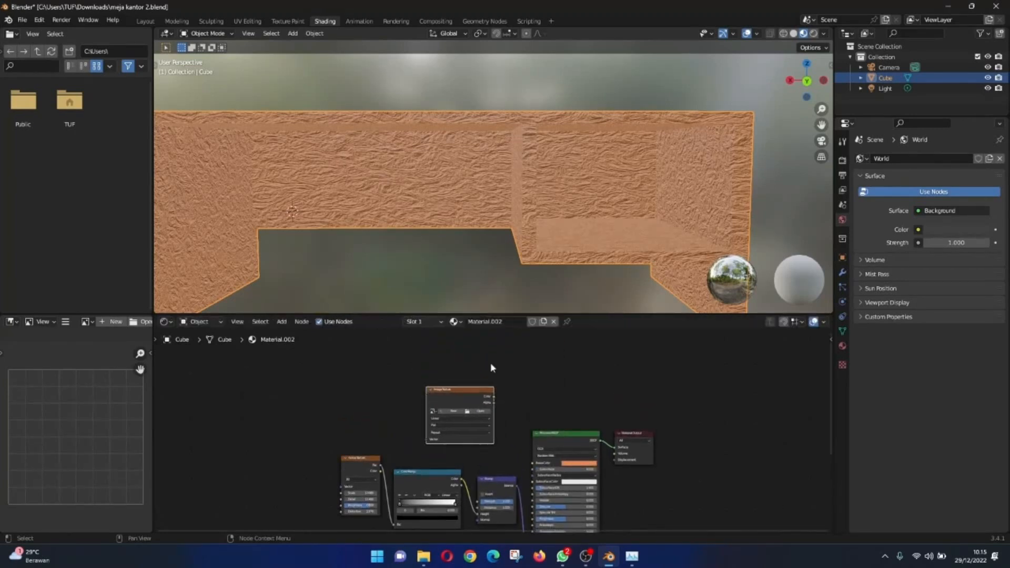
# Step: Create a 1024 × 1024 px image named DeskDiffuse in the Image Texture node, with Alpha off and 32-bit Float on
pyautogui.scroll(2, 490, 363)
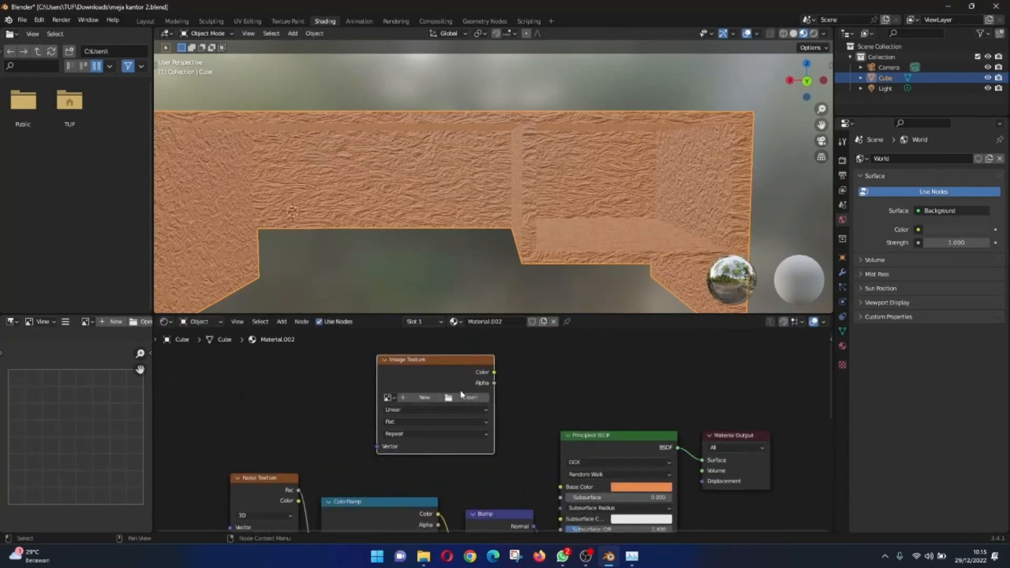
pyautogui.click(422, 400)
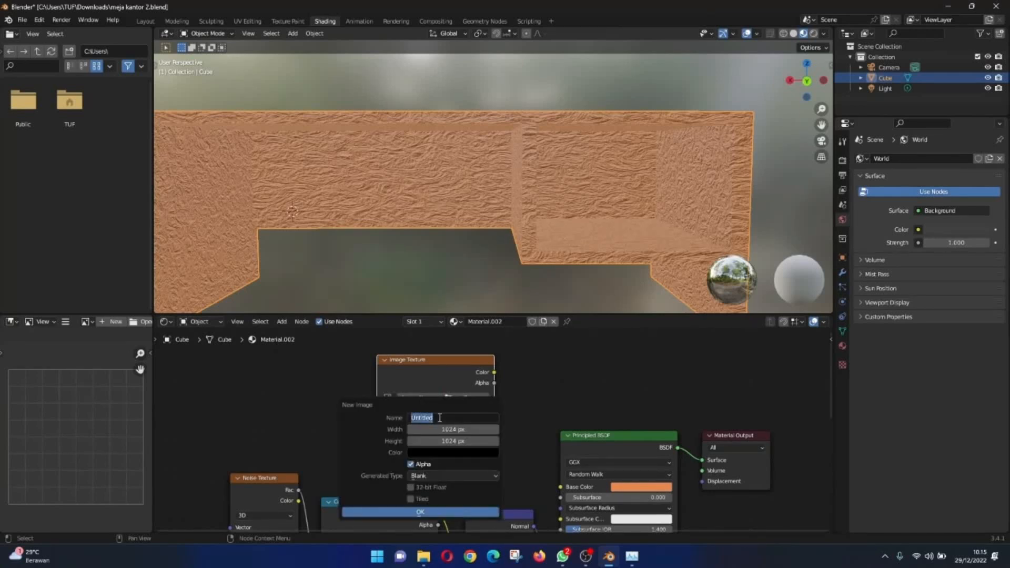
pyautogui.write('DeskDiffuse')
pyautogui.click(480, 428)
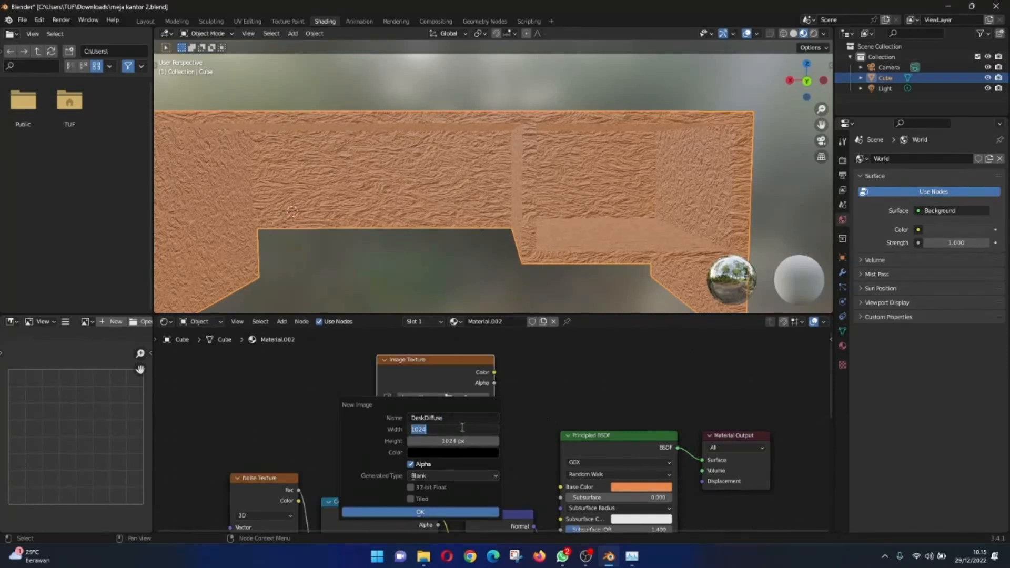
pyautogui.press('Return')
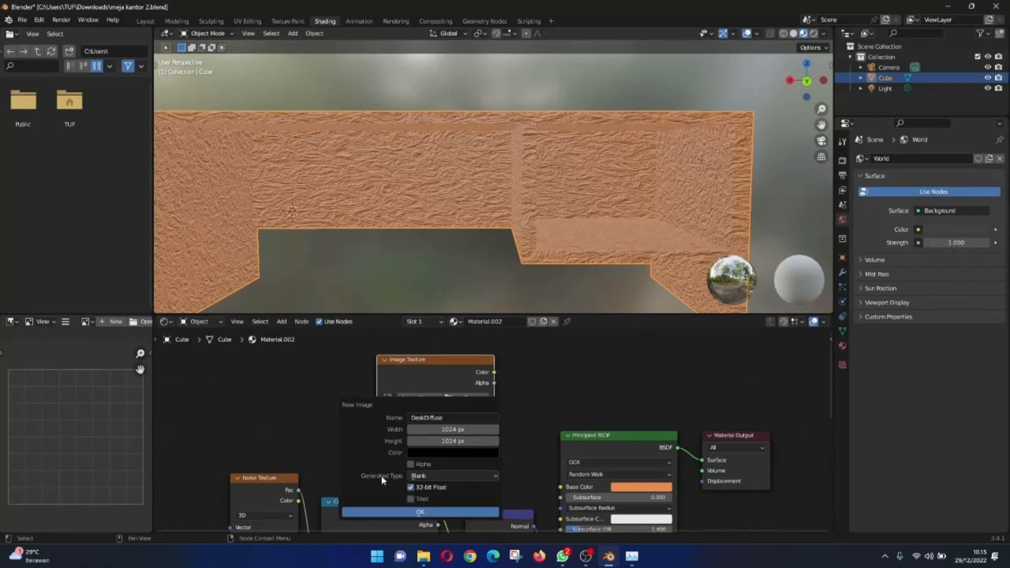
pyautogui.click(423, 511)
pyautogui.moveTo(426, 359); pyautogui.dragTo(473, 364)
# Step: Add a second Image Texture node in the empty space below the ColorRamp and Bump nodes
pyautogui.scroll(-5, 473, 364)
pyautogui.moveTo(480, 395); pyautogui.dragTo(481, 478, button='middle')
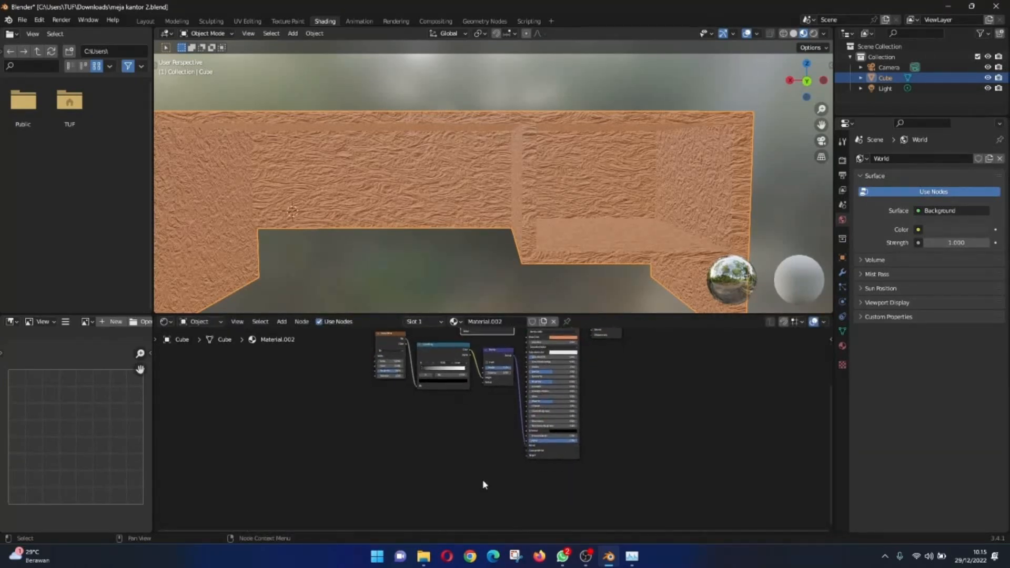
pyautogui.scroll(3, 469, 455)
pyautogui.hotkey('shift', 'a')
pyautogui.click(438, 409)
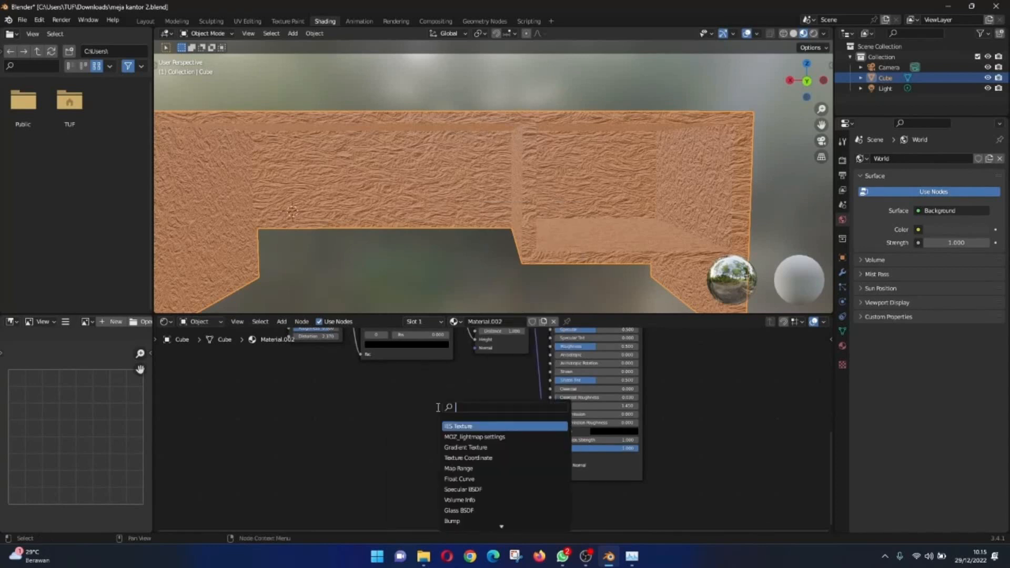
pyautogui.write('imag')
pyautogui.press('BackSpace')
pyautogui.press('BackSpace')
pyautogui.write('e')
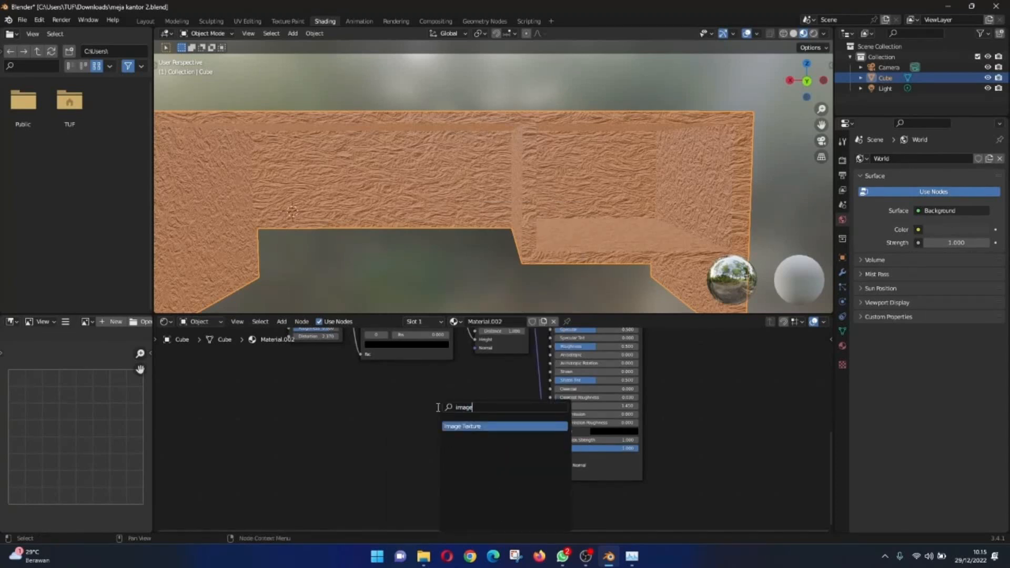
pyautogui.press('Return')
pyautogui.click(437, 450)
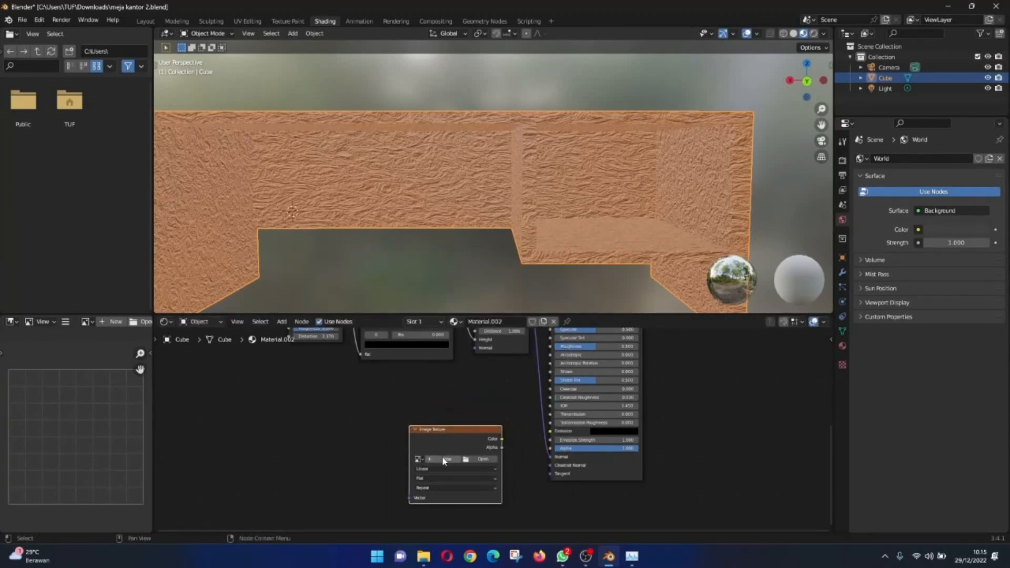
# Step: Create a 1024 × 1024 px image named DeskNormal in the second Image Texture node, with 32-bit Float on and Alpha off
pyautogui.click(441, 456)
pyautogui.click(461, 436)
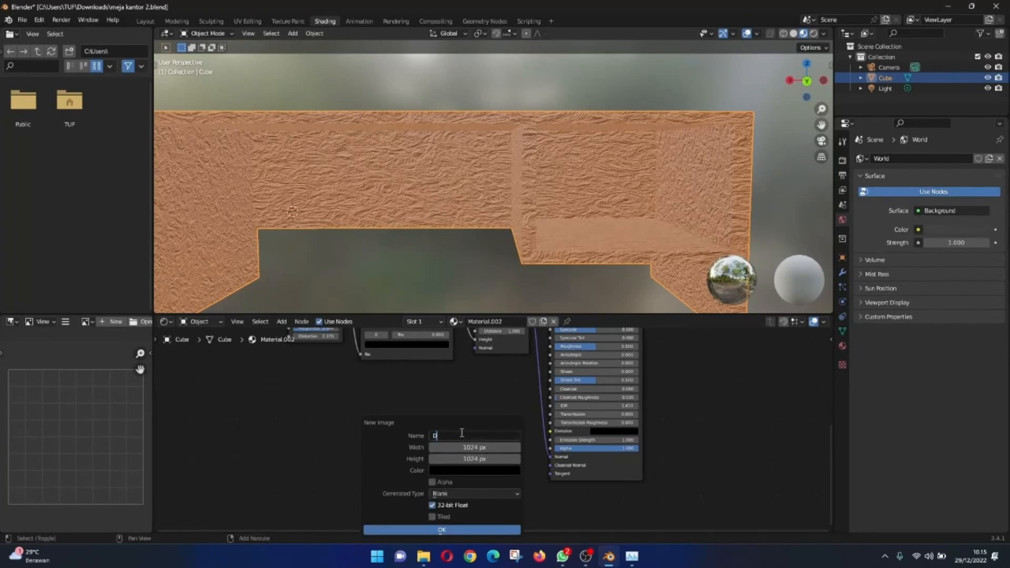
pyautogui.write('DeskNormal')
pyautogui.click(479, 444)
pyautogui.click(478, 444)
pyautogui.click(481, 458)
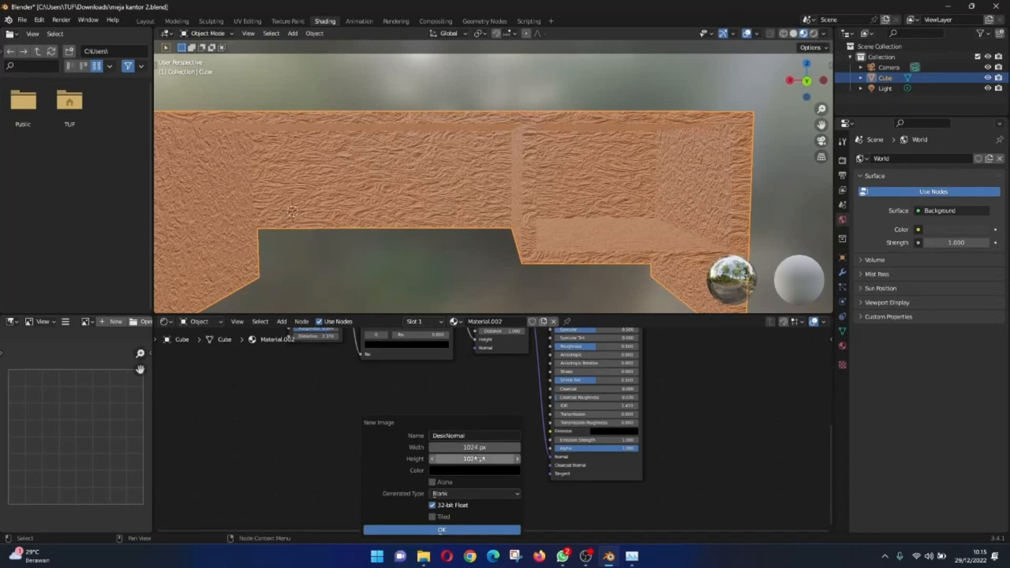
pyautogui.click(480, 459)
pyautogui.click(480, 467)
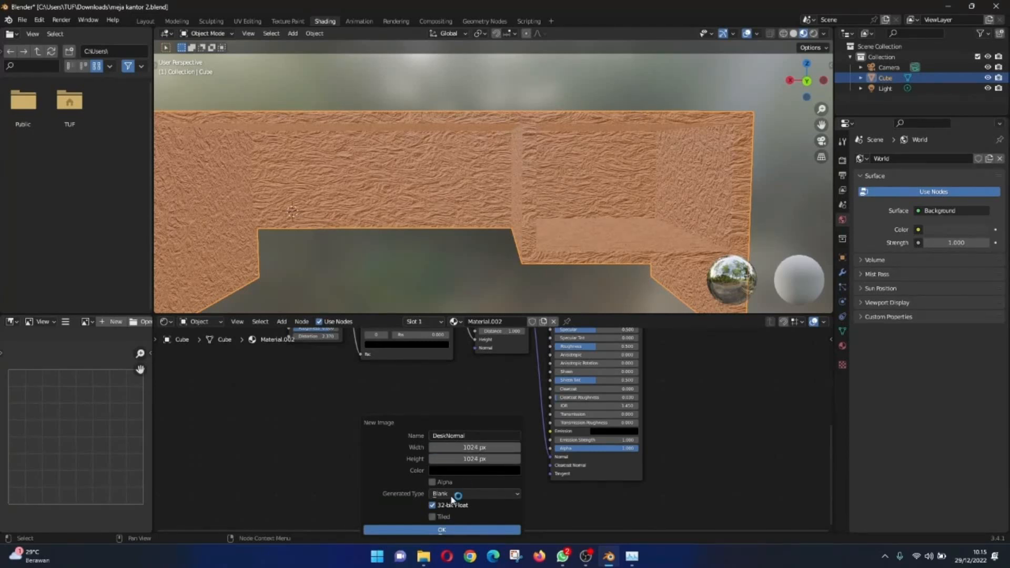
pyautogui.click(468, 531)
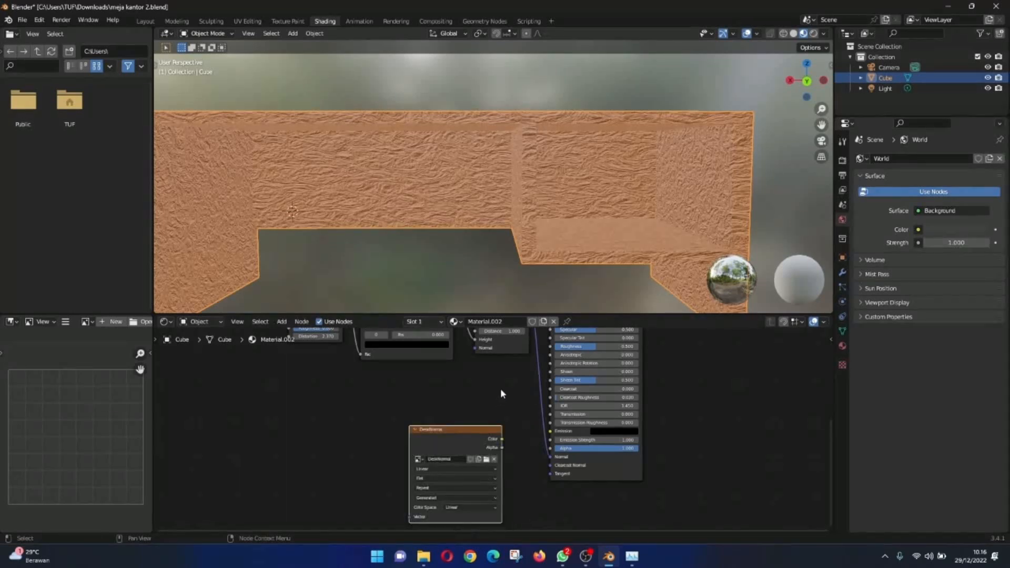
# Step: Make the DeskDiffuse image node the active node and view its whole image in the image editor
pyautogui.scroll(-5, 500, 388)
pyautogui.moveTo(474, 430); pyautogui.dragTo(465, 497, button='middle')
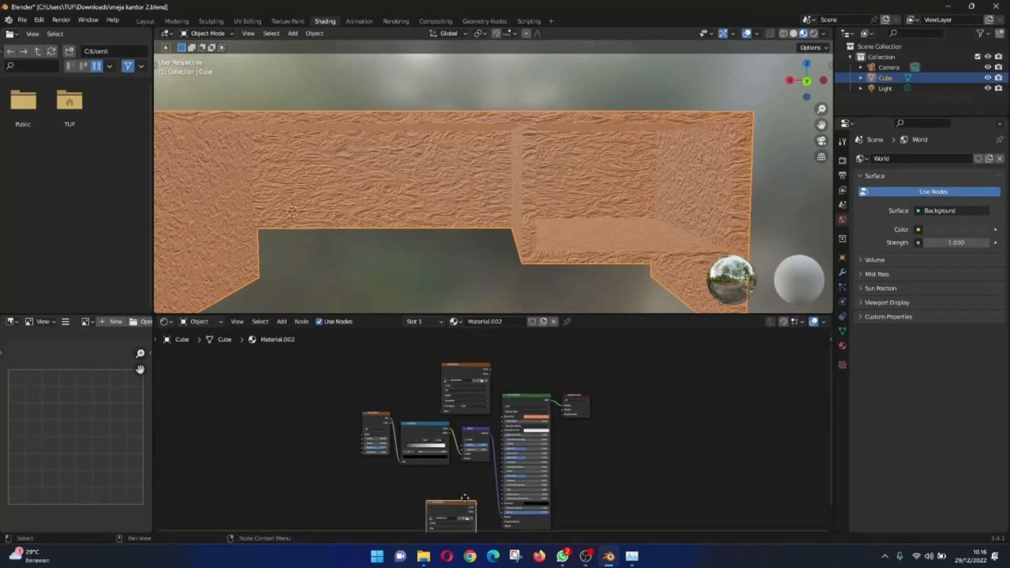
pyautogui.scroll(2, 470, 462)
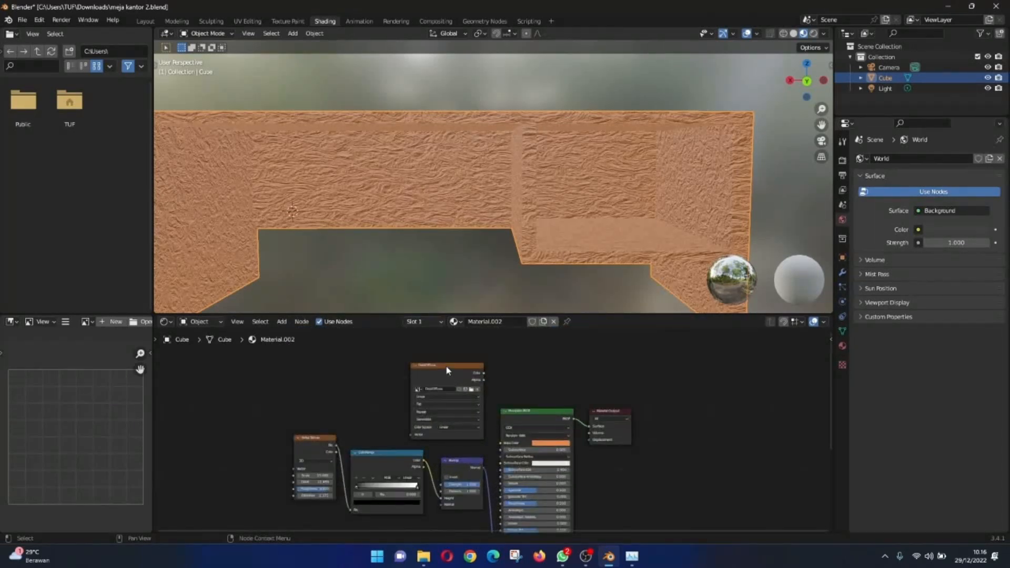
pyautogui.scroll(1, 583, 385)
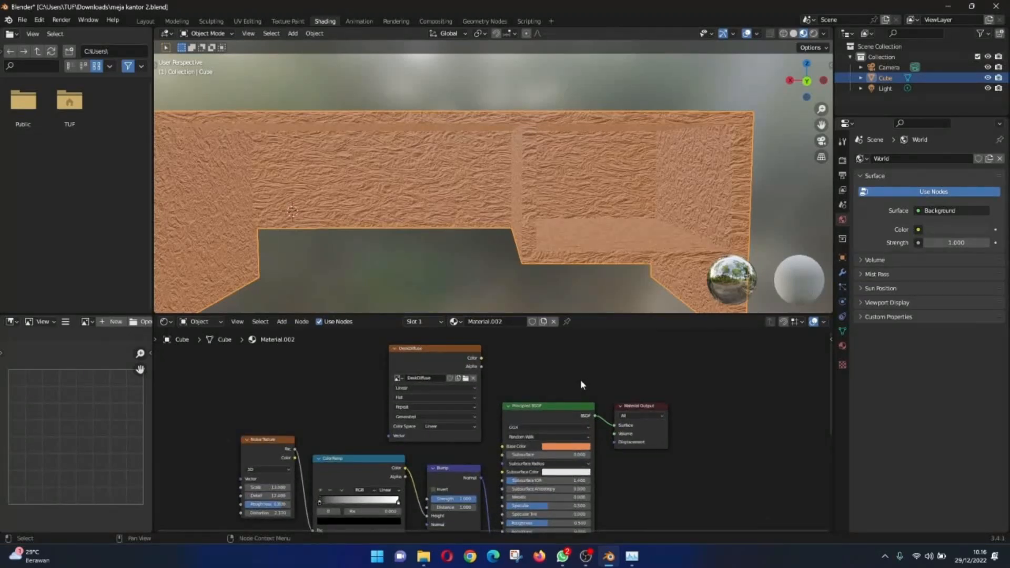
pyautogui.click(464, 347)
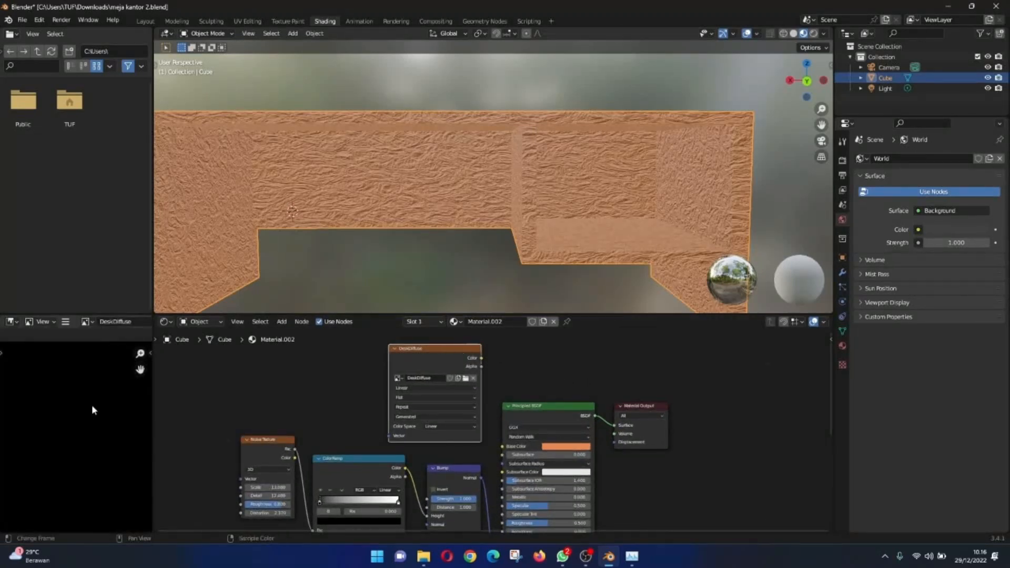
pyautogui.scroll(-3, 91, 404)
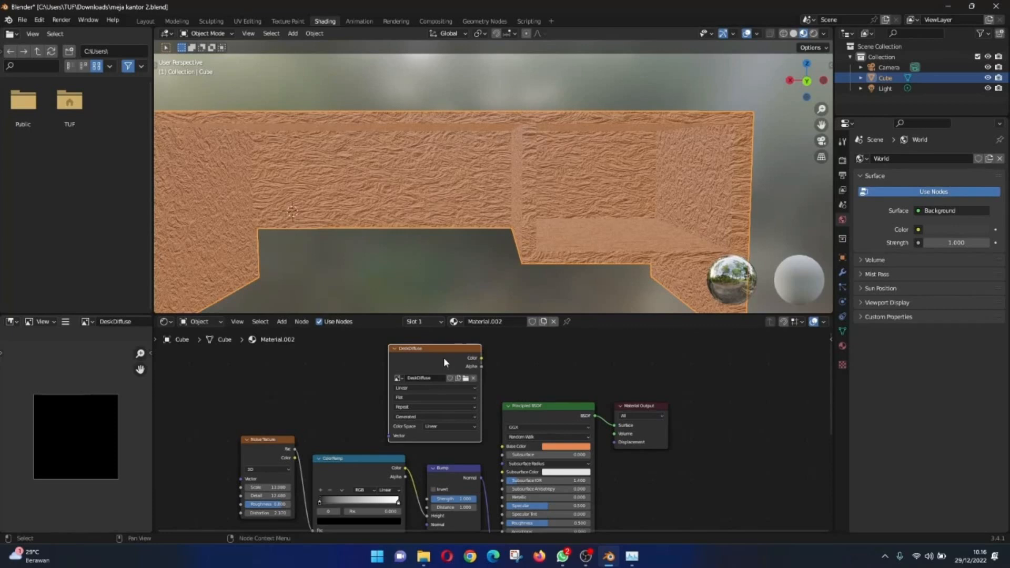
# Step: Set the scene's render engine to Cycles and its rendering device to GPU Compute
pyautogui.click(843, 162)
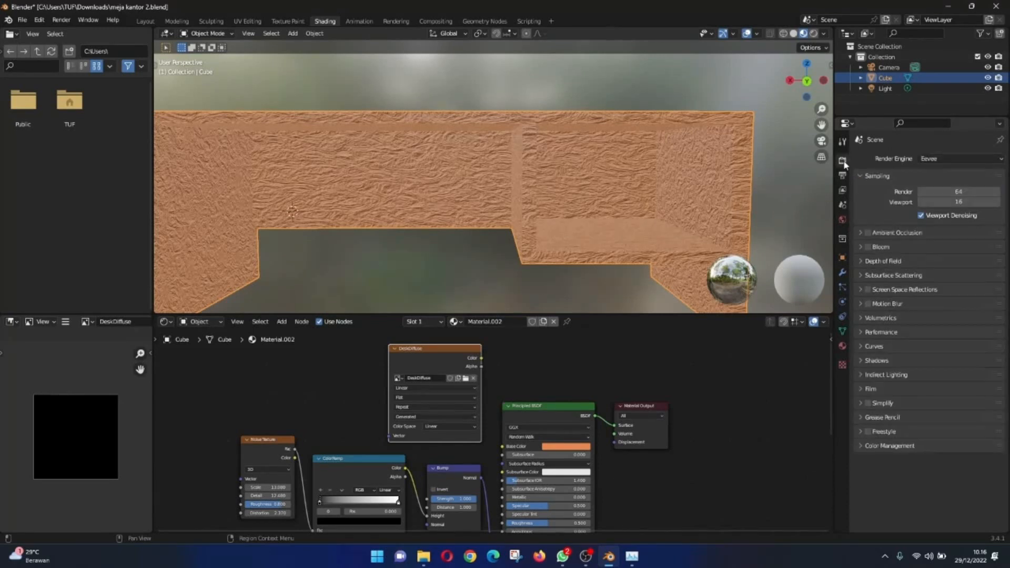
pyautogui.click(940, 158)
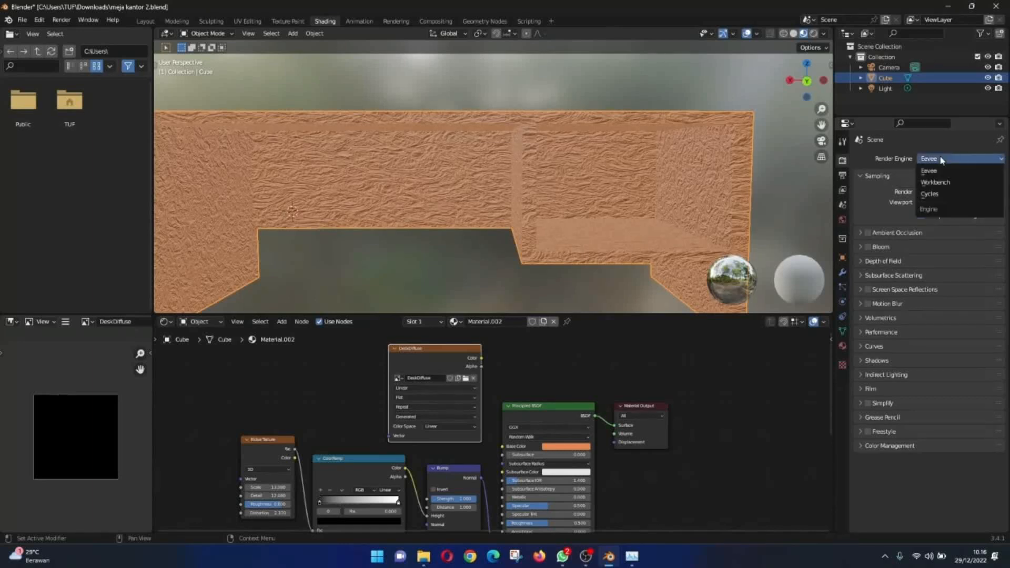
pyautogui.click(935, 195)
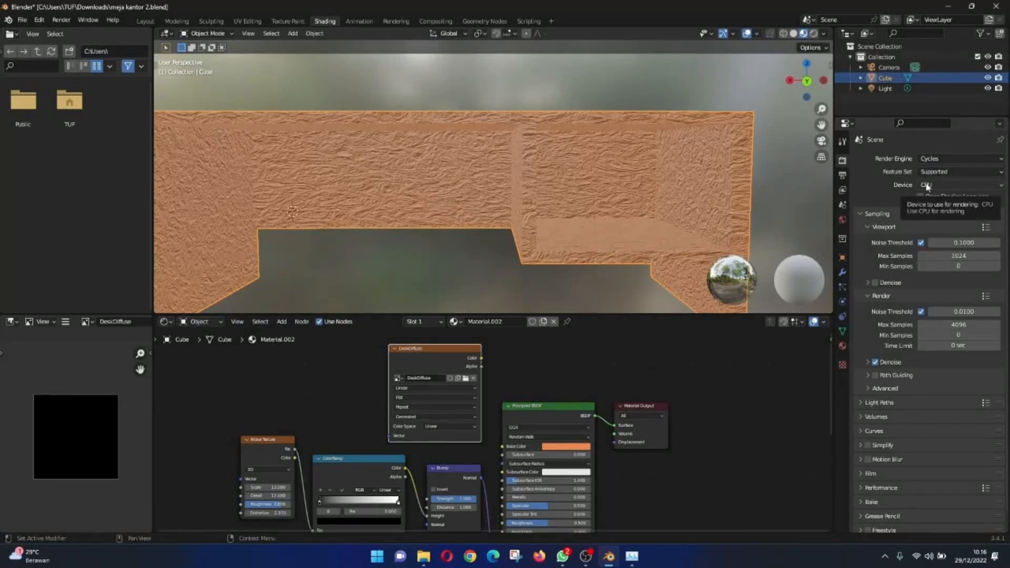
pyautogui.click(931, 184)
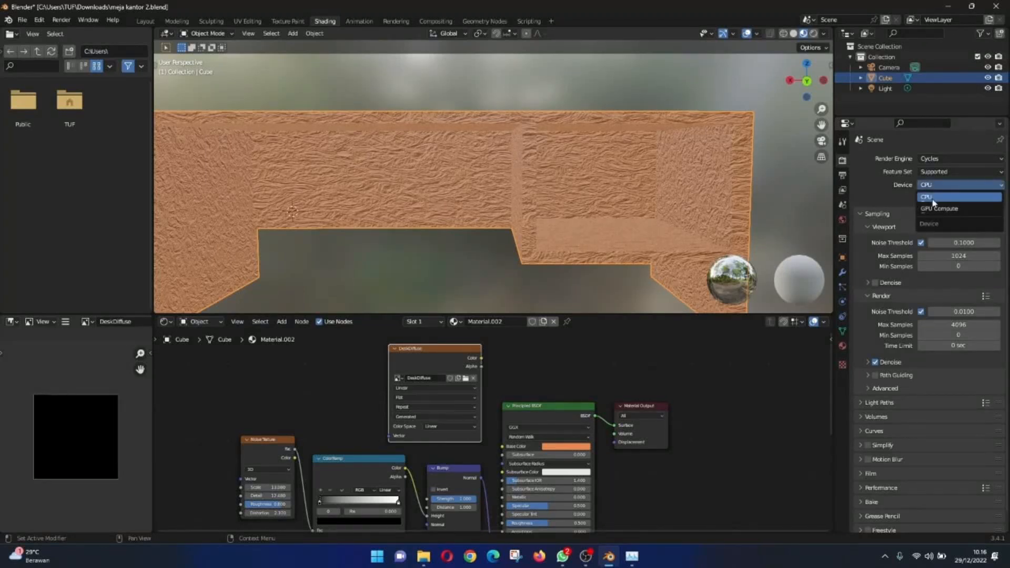
pyautogui.click(930, 210)
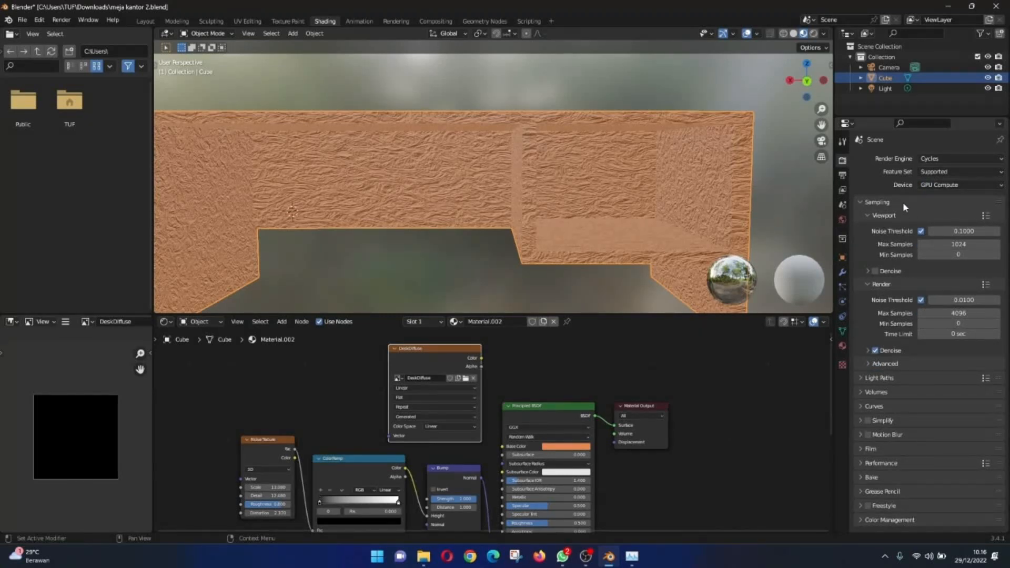
# Step: Enable the Intel Core i5-9300H CPU alongside the GTX 1650 as a CUDA device for Cycles in the preferences
pyautogui.click(42, 19)
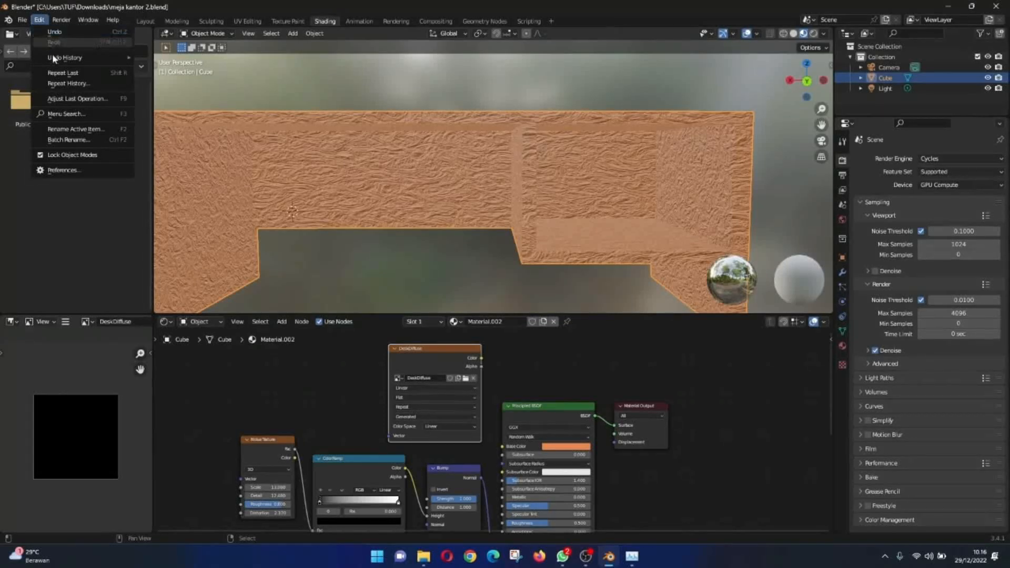
pyautogui.click(88, 171)
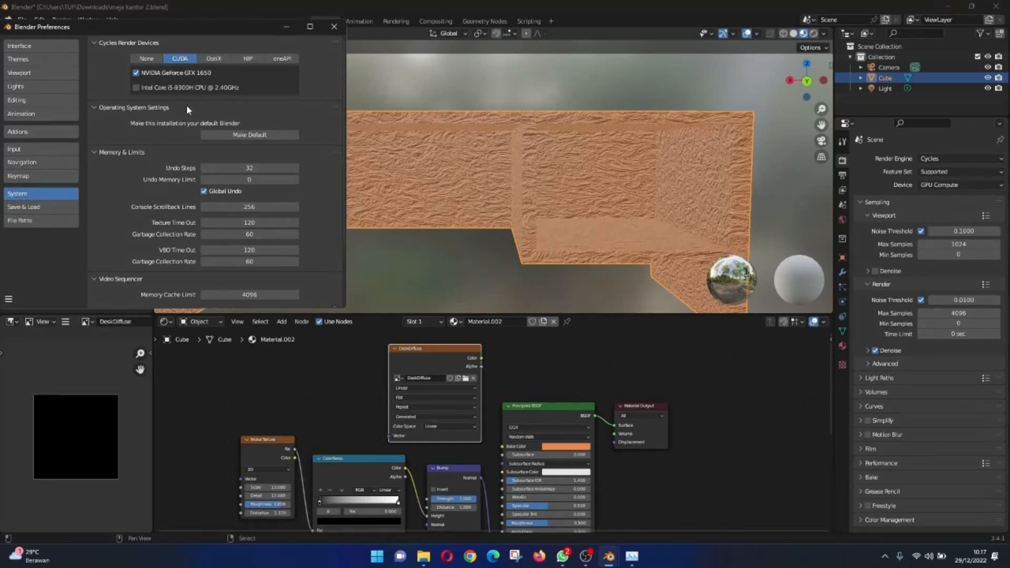
pyautogui.click(136, 87)
pyautogui.click(334, 26)
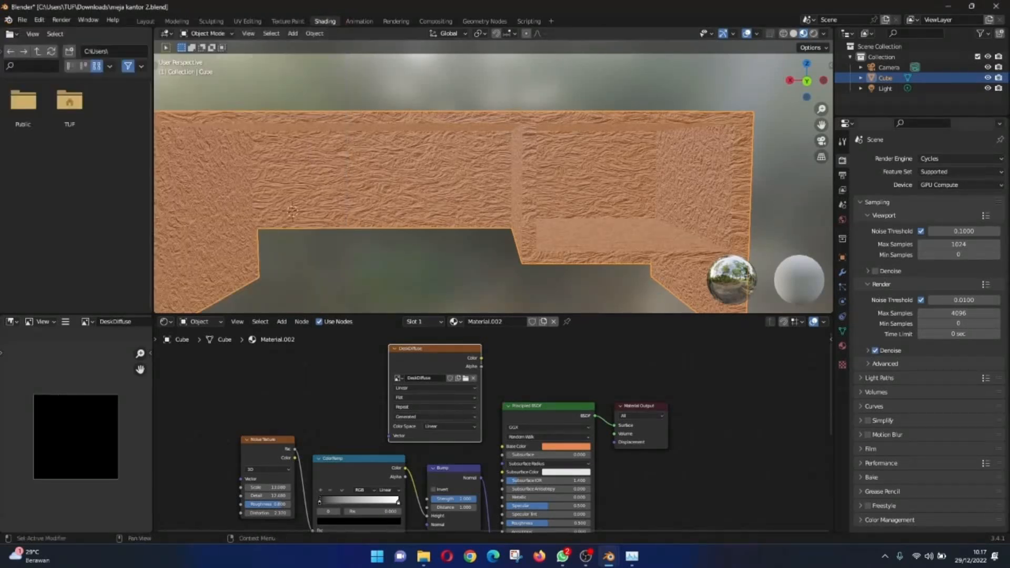
# Step: Set the maximum samples to 128 for the viewport and 256 for the final render
pyautogui.click(965, 245)
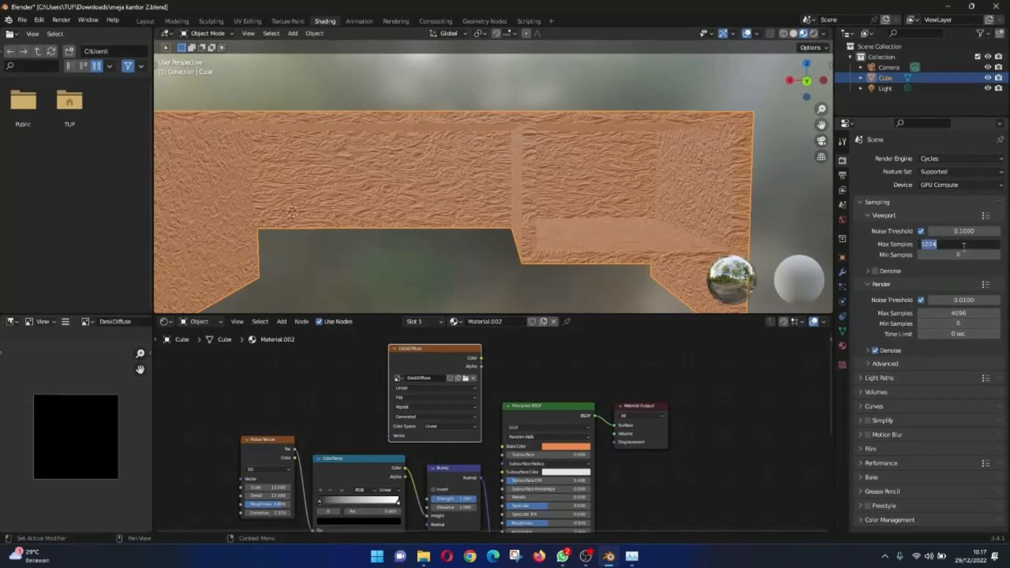
pyautogui.write('128')
pyautogui.click(955, 313)
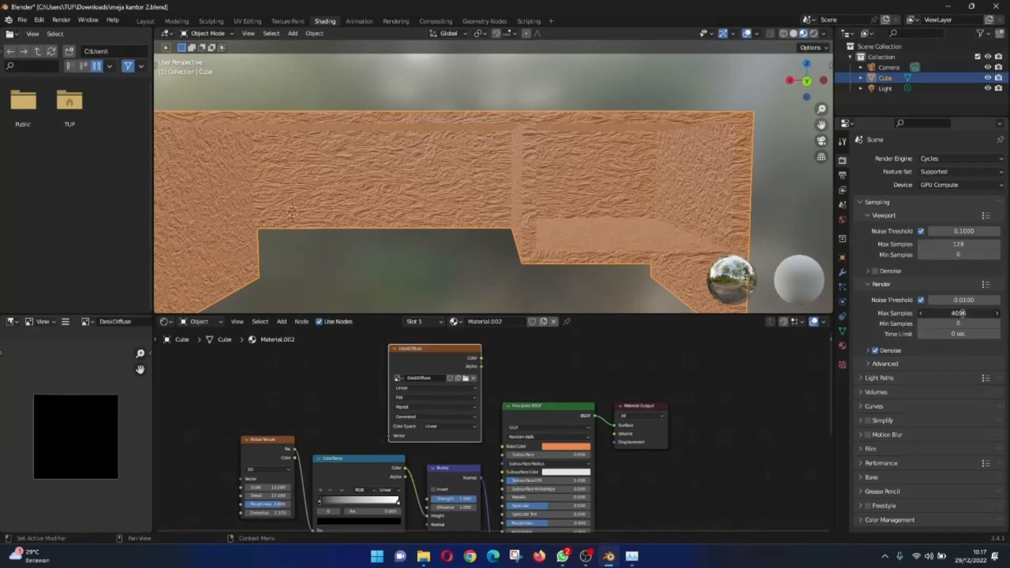
pyautogui.write('256')
pyautogui.press('Return')
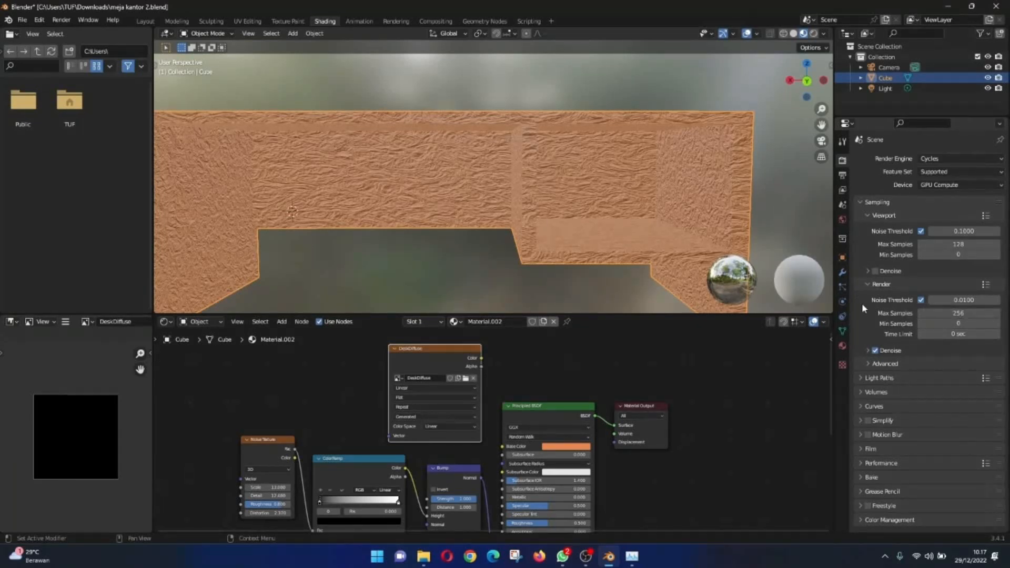
# Step: Enable viewport denoising and set its input passes to Albedo and Normal
pyautogui.click(875, 272)
pyautogui.click(867, 269)
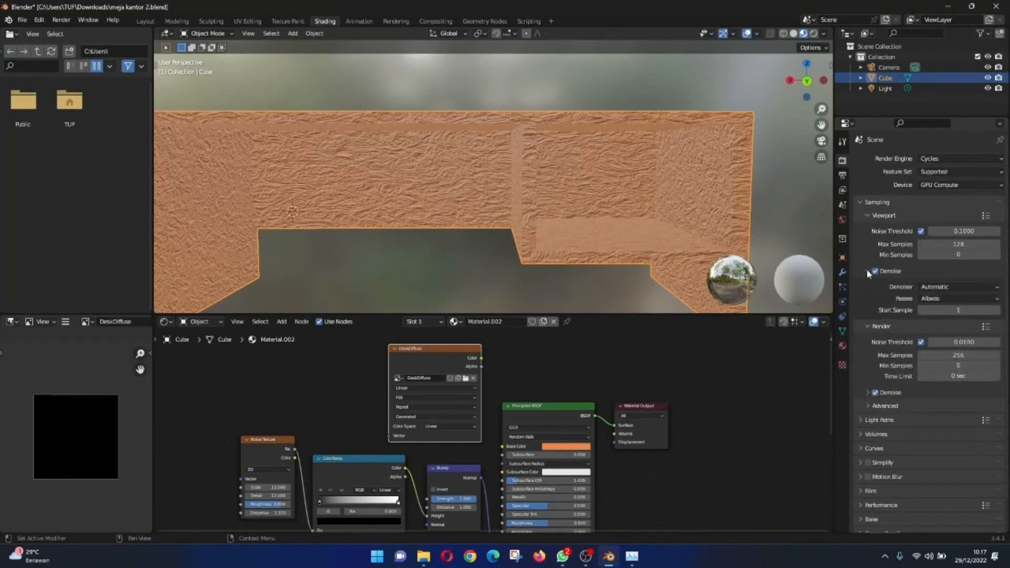
pyautogui.click(942, 298)
pyautogui.click(935, 321)
pyautogui.click(940, 298)
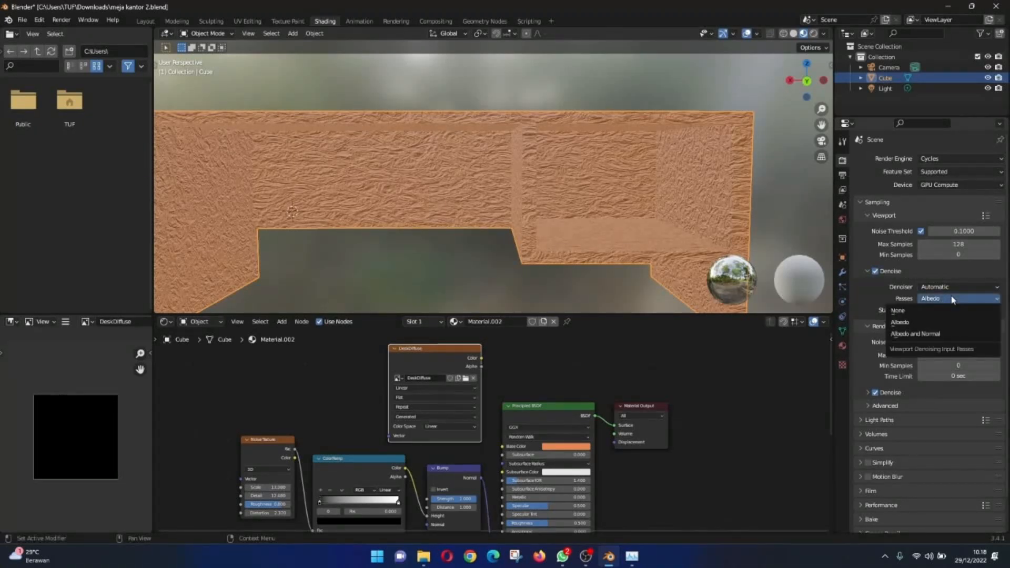
pyautogui.click(929, 334)
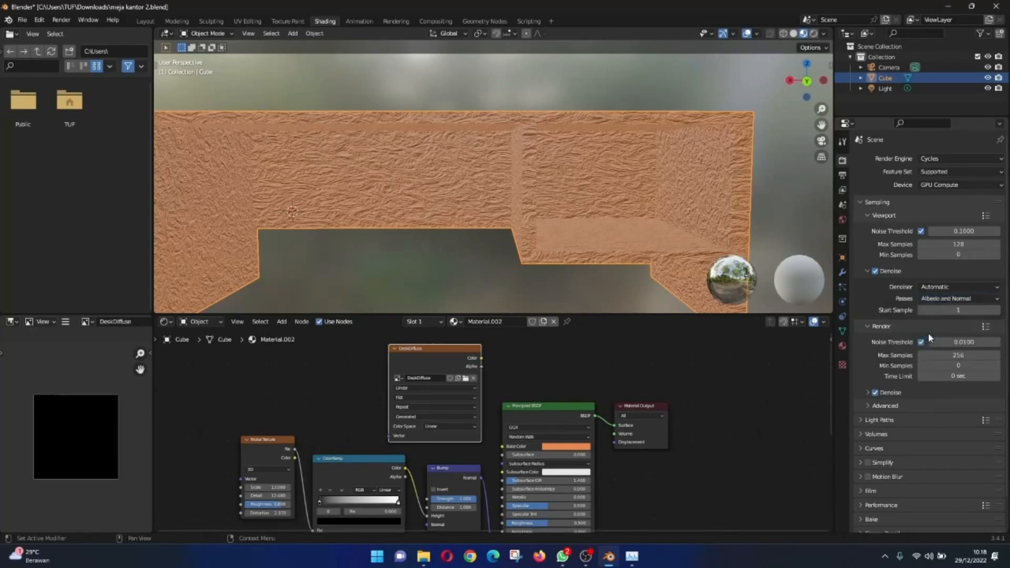
# Step: Set the bake type to Diffuse in the Cycles bake settings
pyautogui.scroll(-2, 909, 367)
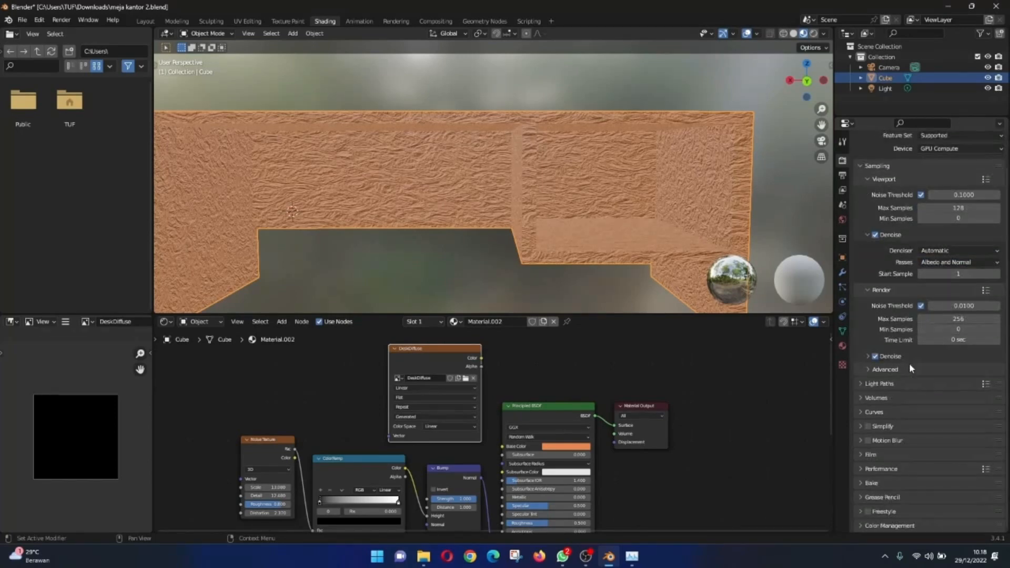
pyautogui.scroll(2, 909, 367)
pyautogui.scroll(-2, 906, 244)
pyautogui.click(871, 483)
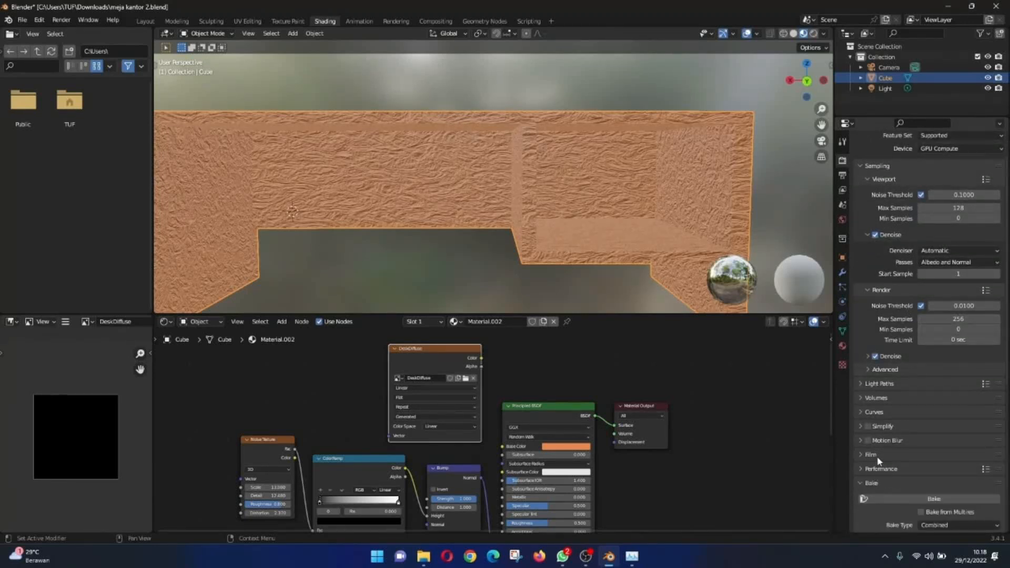
pyautogui.scroll(-8, 876, 456)
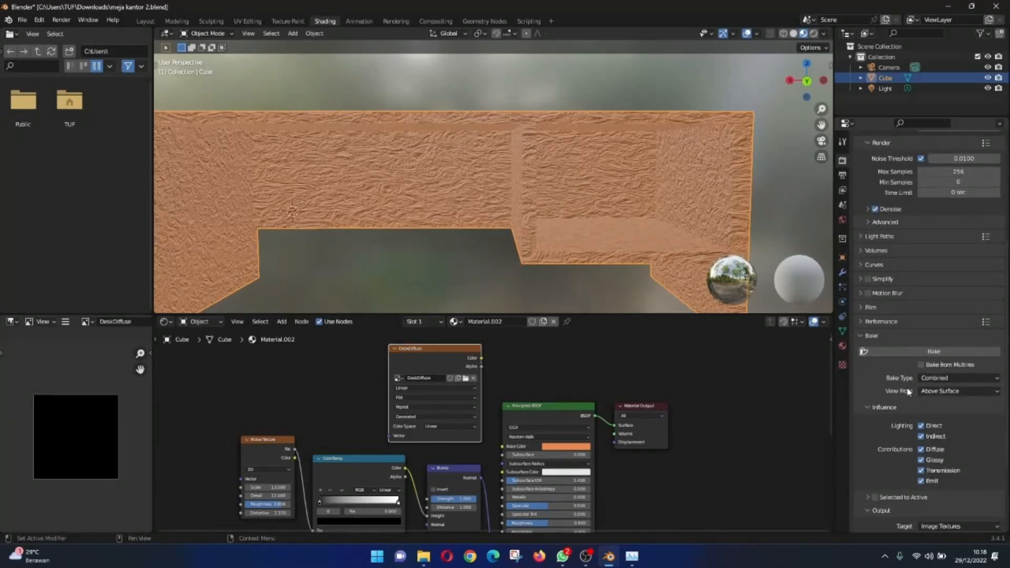
pyautogui.click(929, 378)
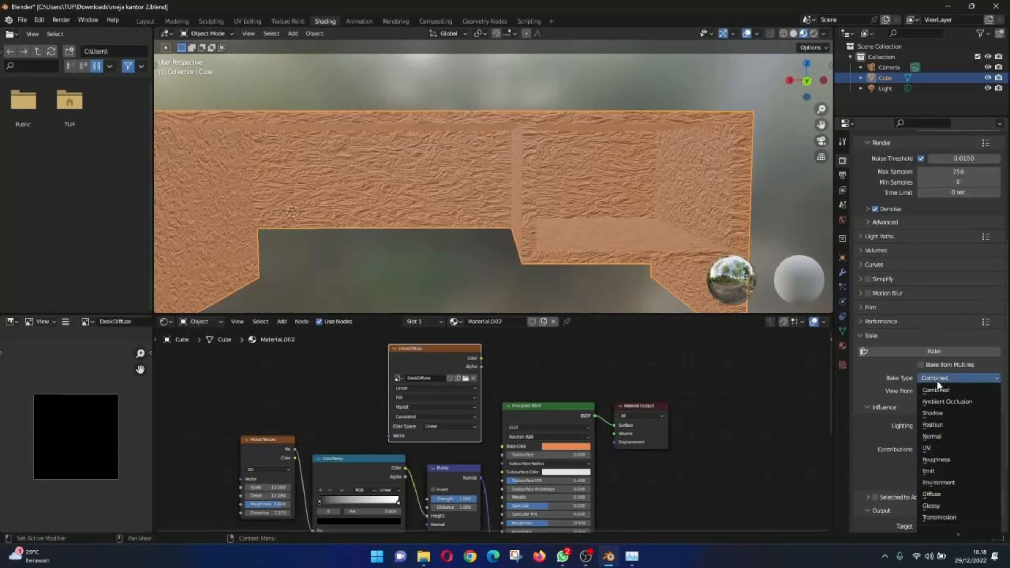
pyautogui.click(927, 496)
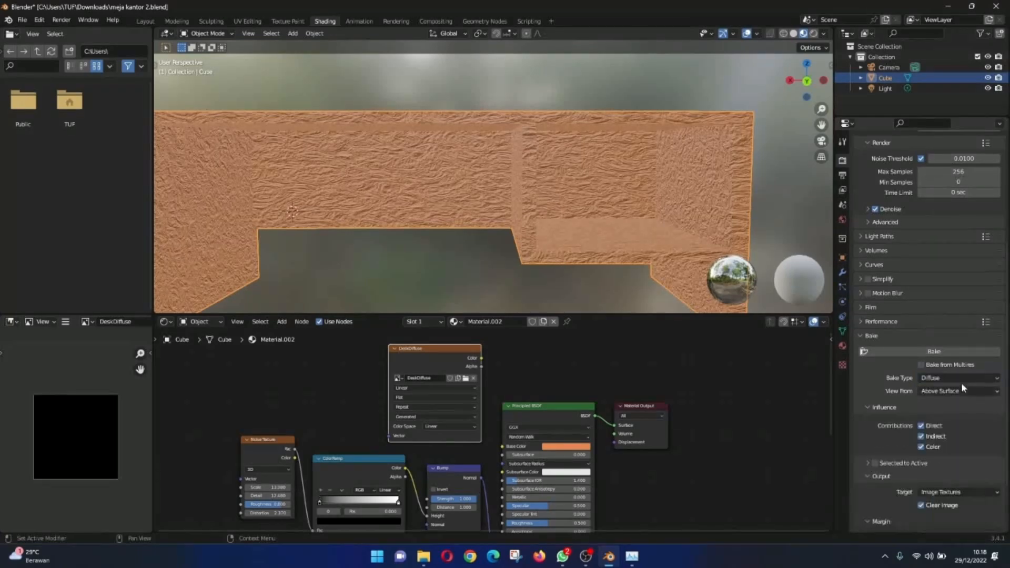
pyautogui.click(962, 381)
pyautogui.click(964, 390)
pyautogui.click(966, 380)
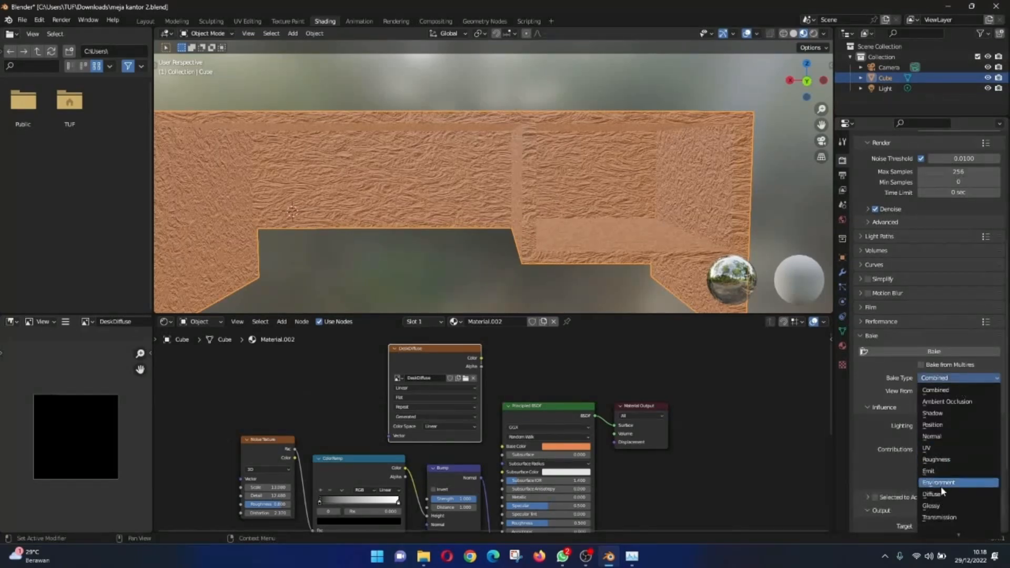
pyautogui.click(939, 494)
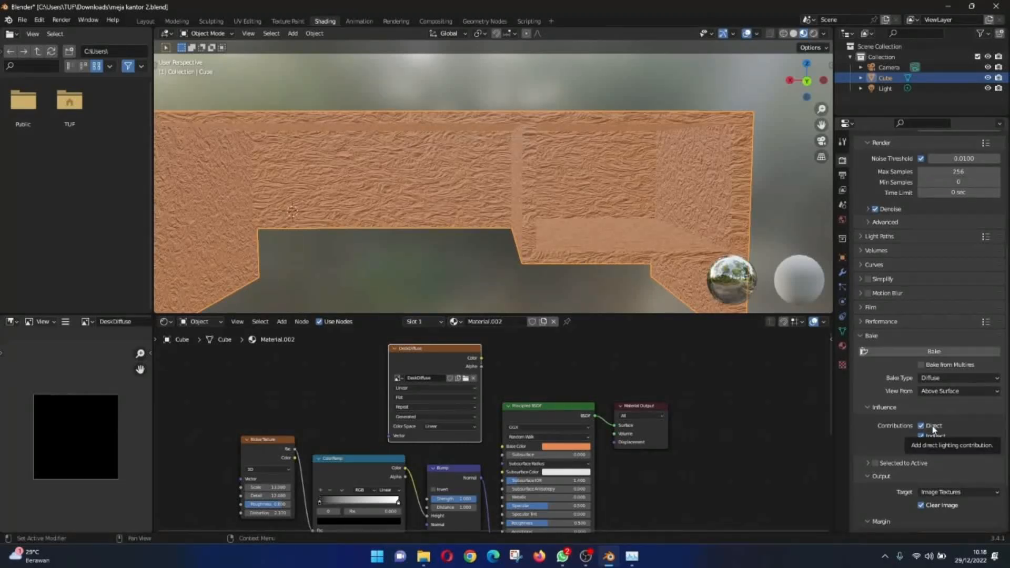
# Step: Turn off the Direct and Indirect contributions of the diffuse bake, keeping only Color
pyautogui.moveTo(932, 426); pyautogui.dragTo(930, 434)
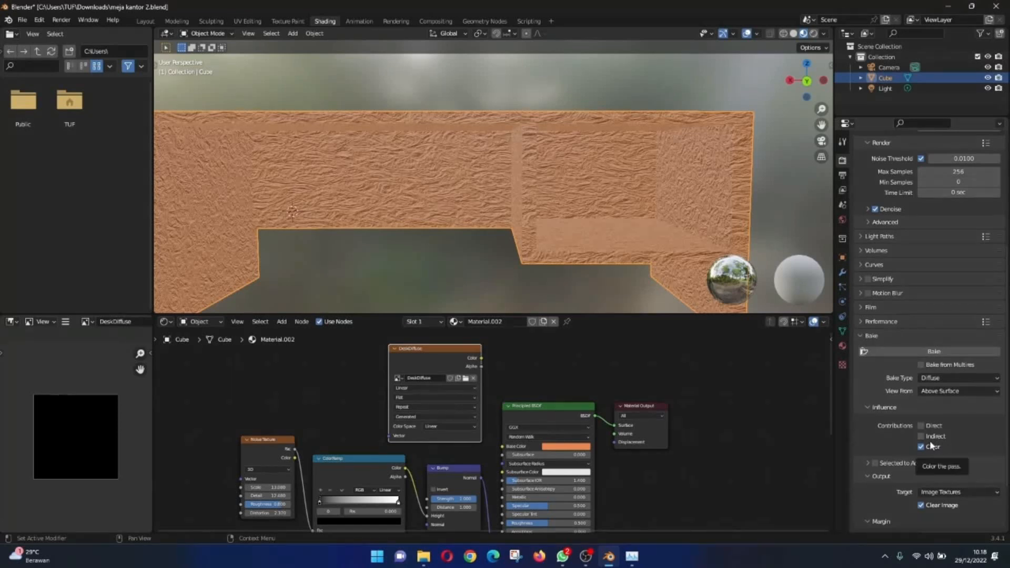
pyautogui.scroll(-1, 917, 454)
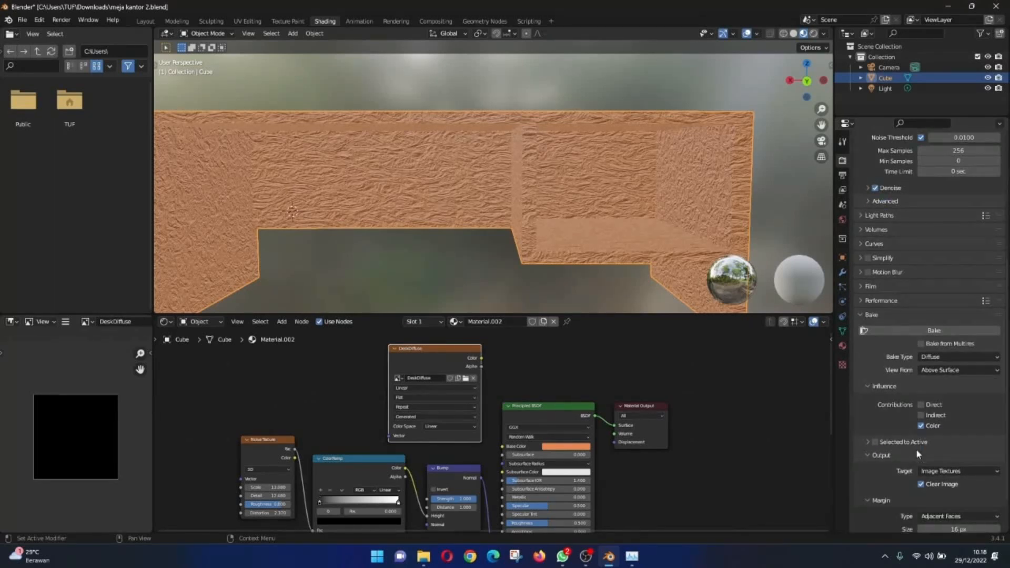
pyautogui.scroll(3, 918, 453)
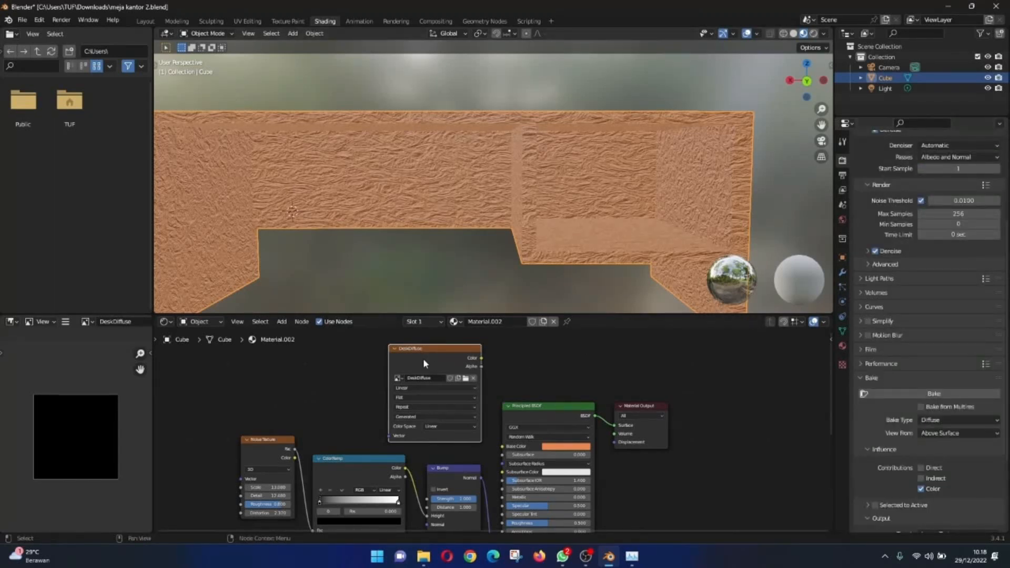
# Step: Add a second UV map to the desk mesh and name it Baking
pyautogui.click(841, 331)
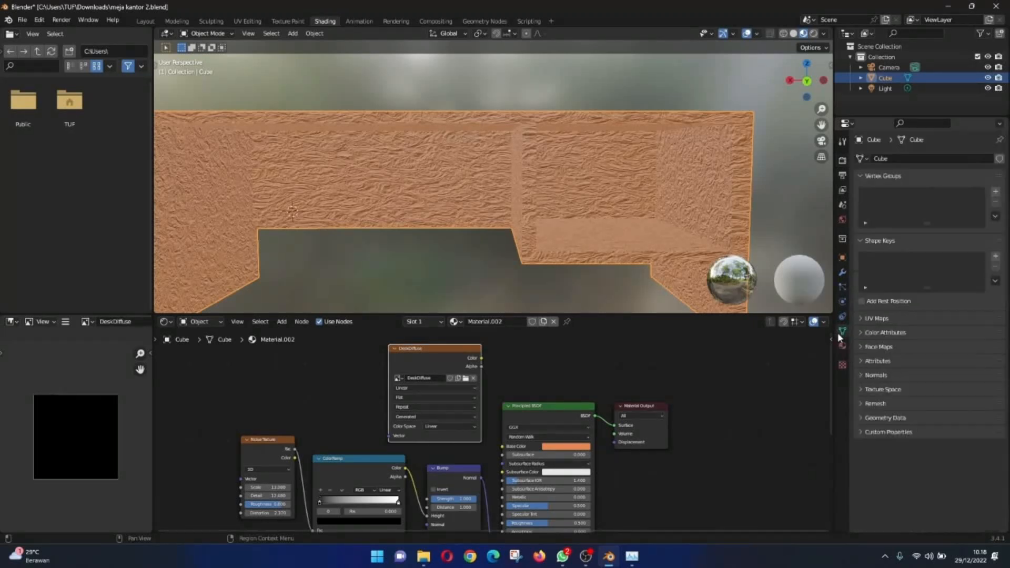
pyautogui.click(882, 318)
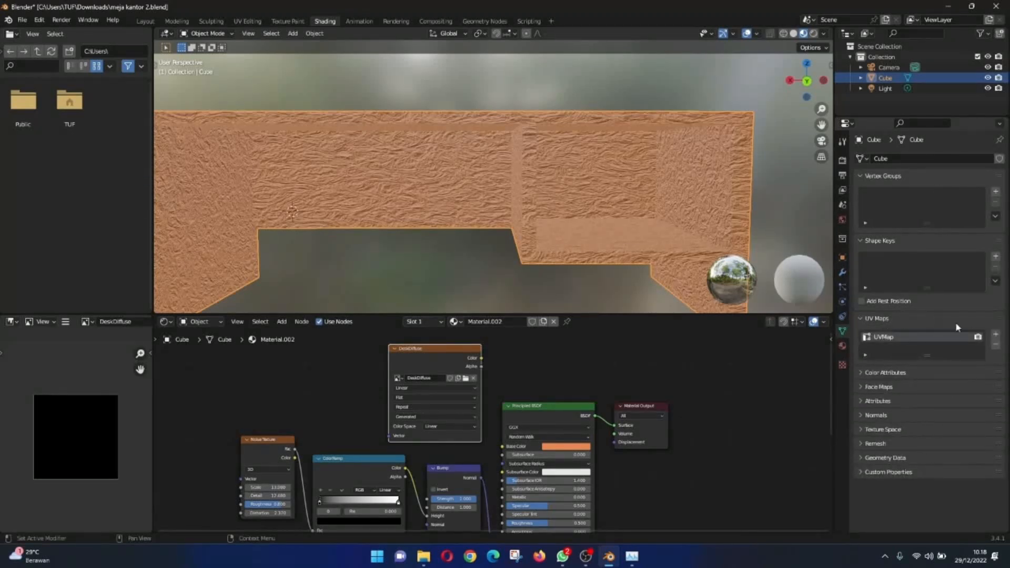
pyautogui.click(995, 336)
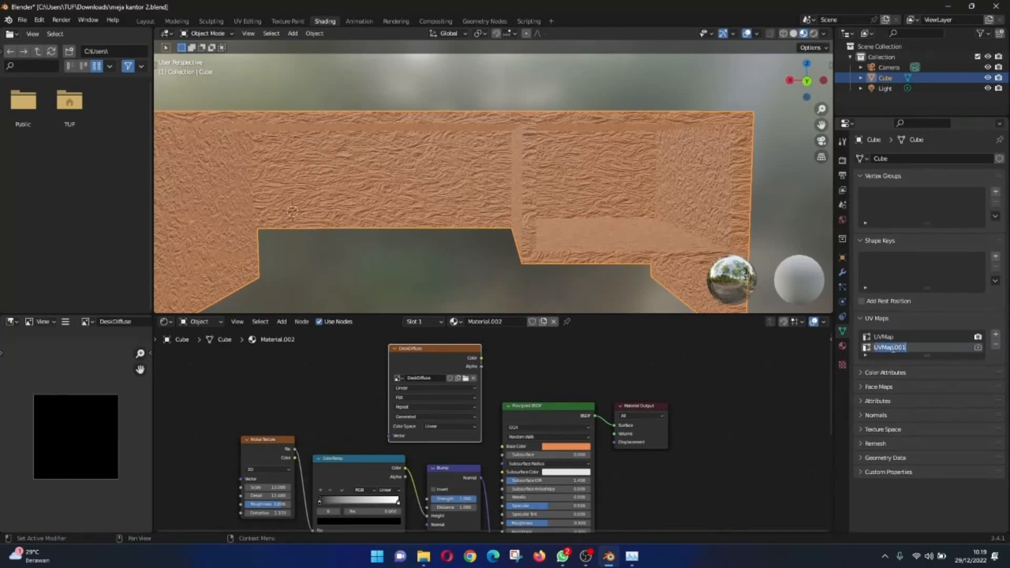
pyautogui.write('Baking')
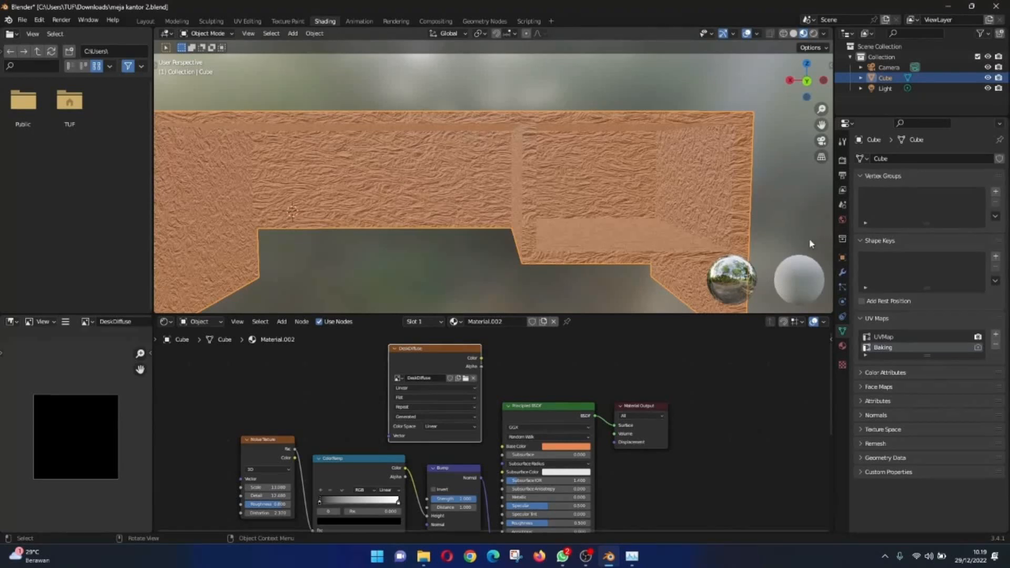
# Step: Unwrap the whole desk mesh into the Baking UV map with Smart UV Project at a 66° angle limit, and return to Object Mode
pyautogui.scroll(-3, 765, 234)
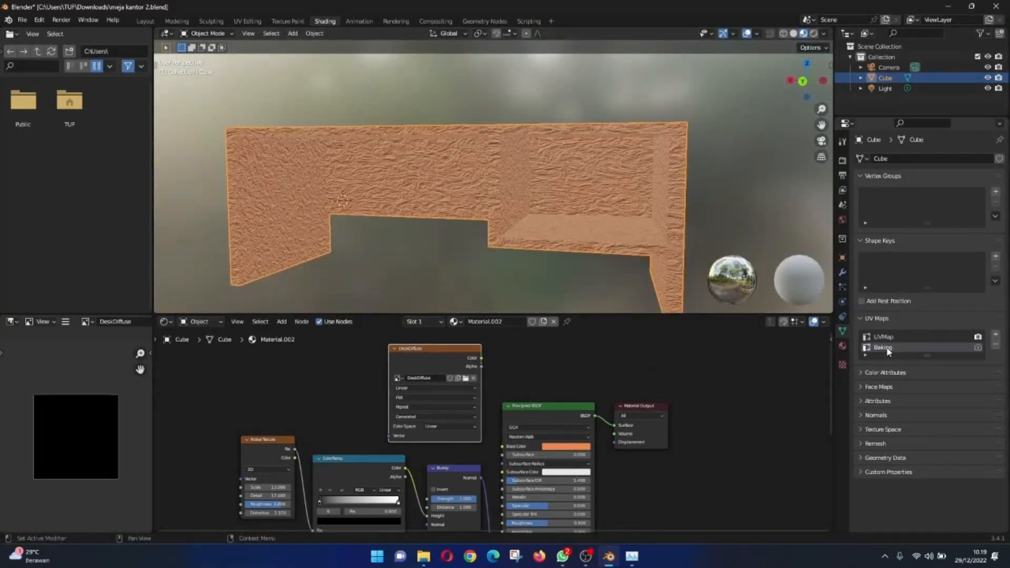
pyautogui.press('Tab')
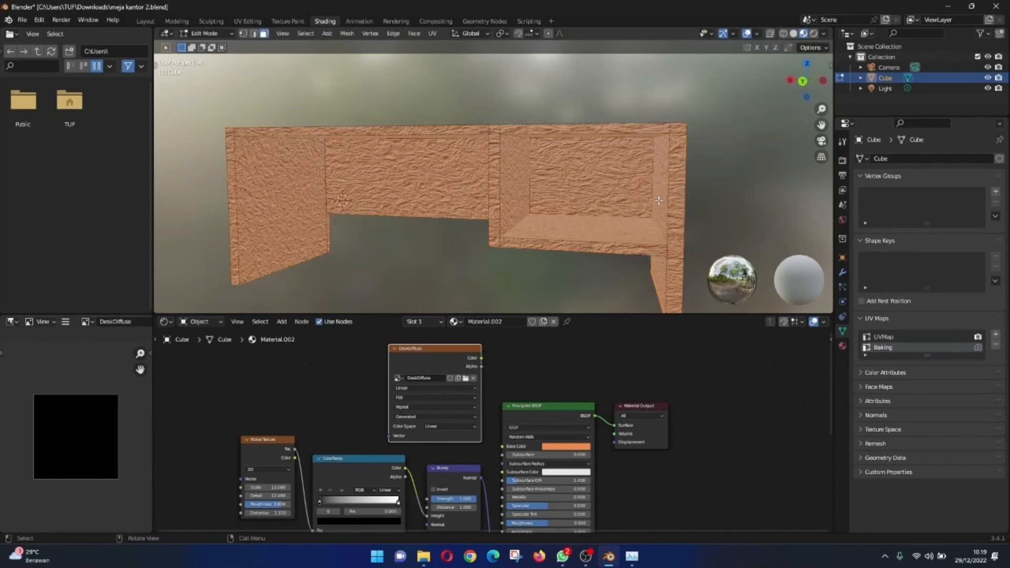
pyautogui.moveTo(658, 199); pyautogui.dragTo(488, 216, button='middle')
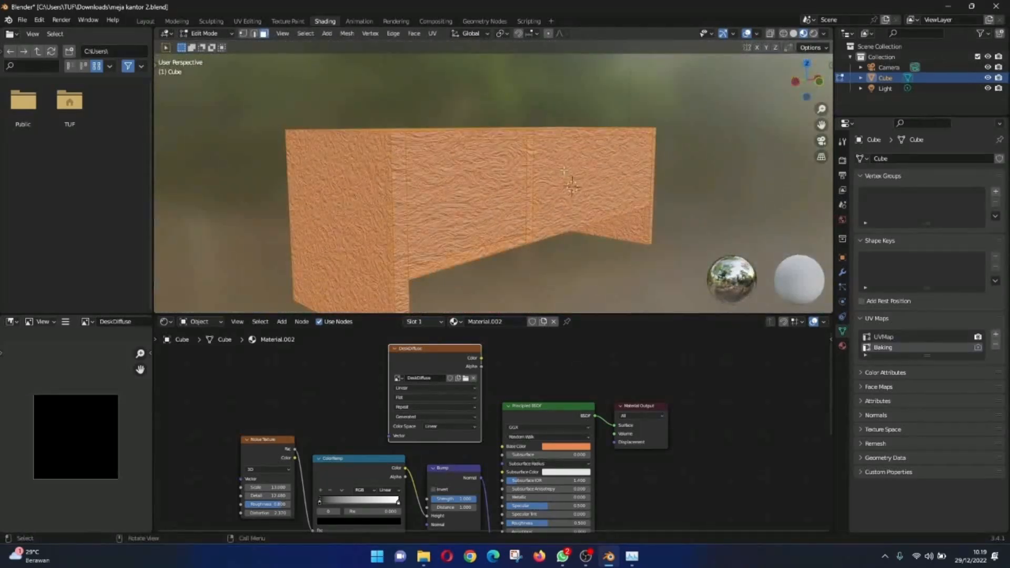
pyautogui.press('u')
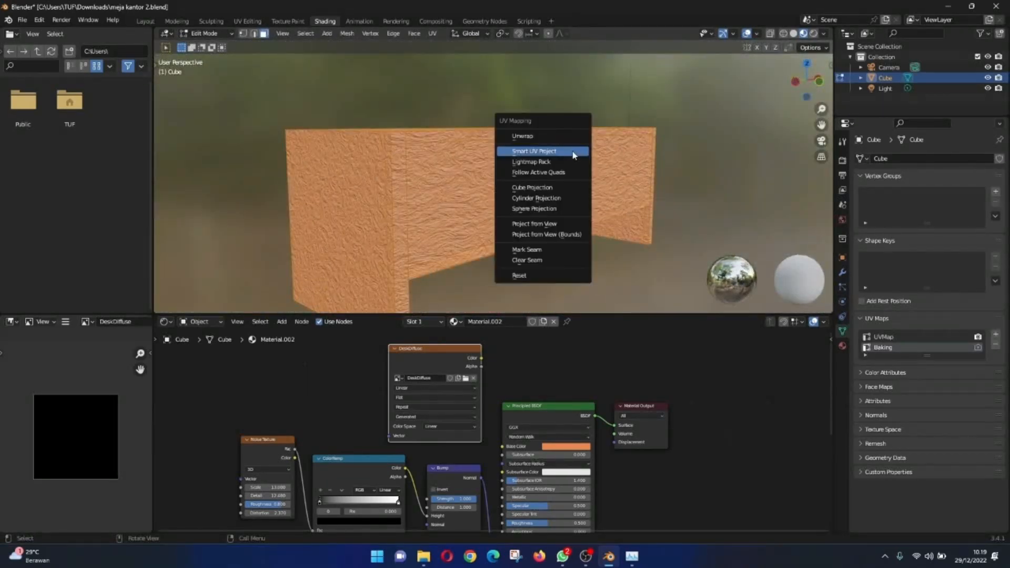
pyautogui.click(573, 152)
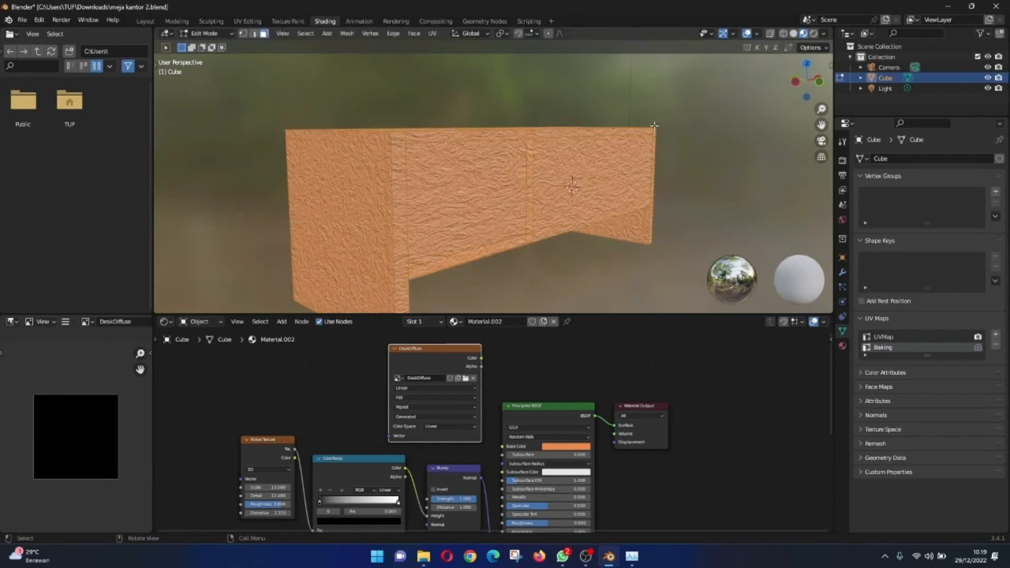
pyautogui.press('u')
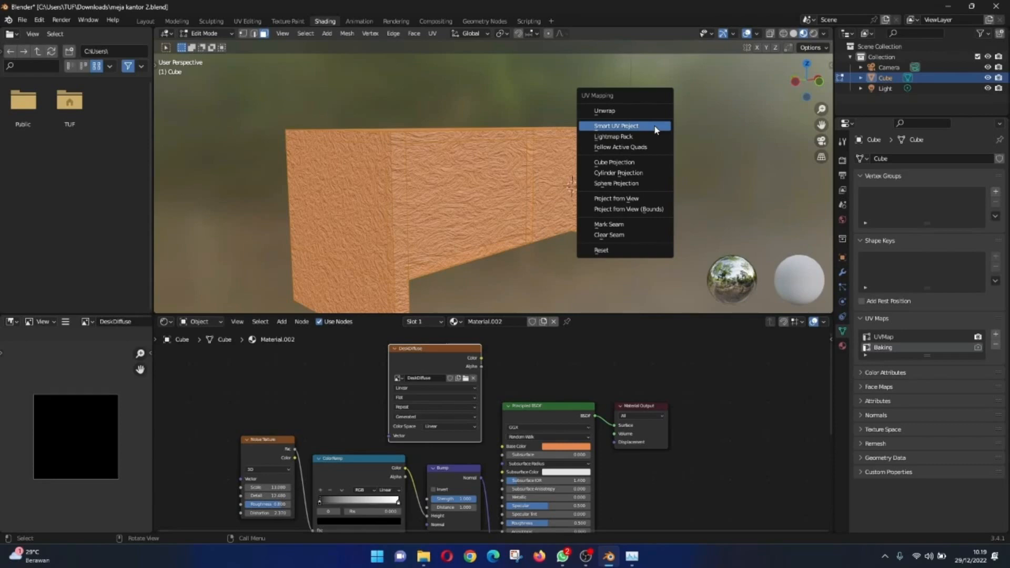
pyautogui.click(655, 130)
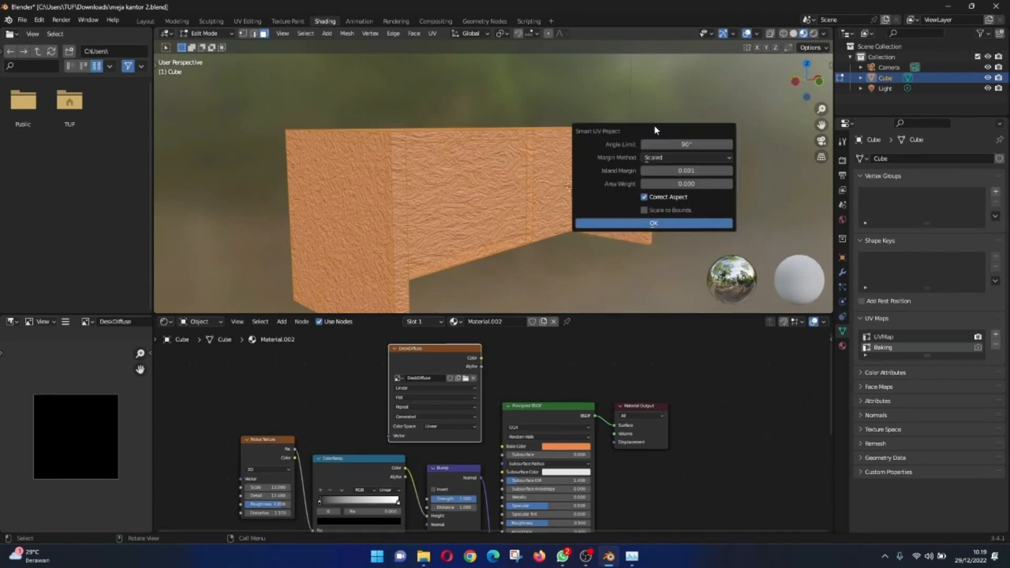
pyautogui.click(684, 144)
pyautogui.write('66')
pyautogui.press('Return')
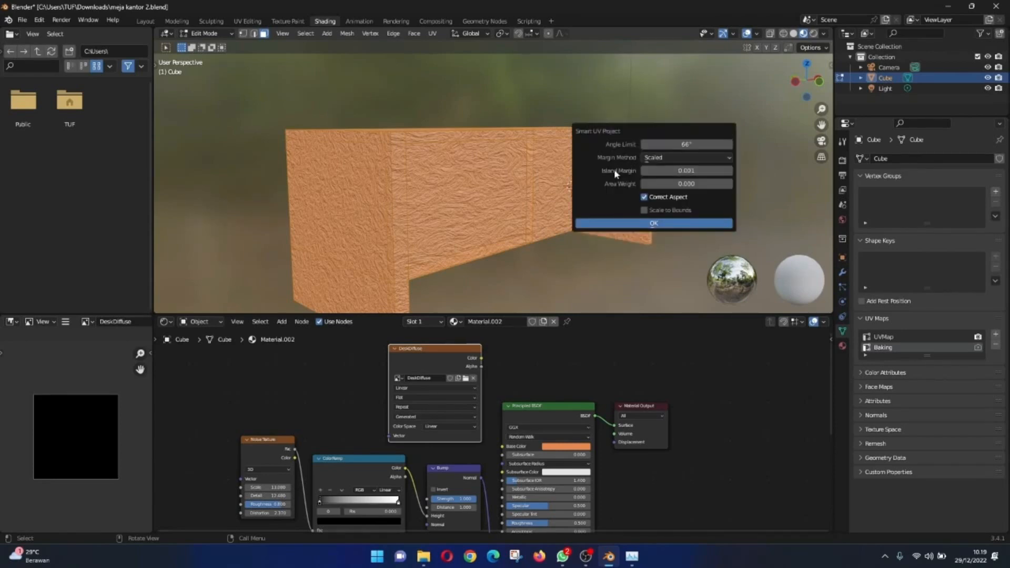
pyautogui.click(654, 224)
pyautogui.moveTo(728, 205); pyautogui.dragTo(426, 206, button='middle')
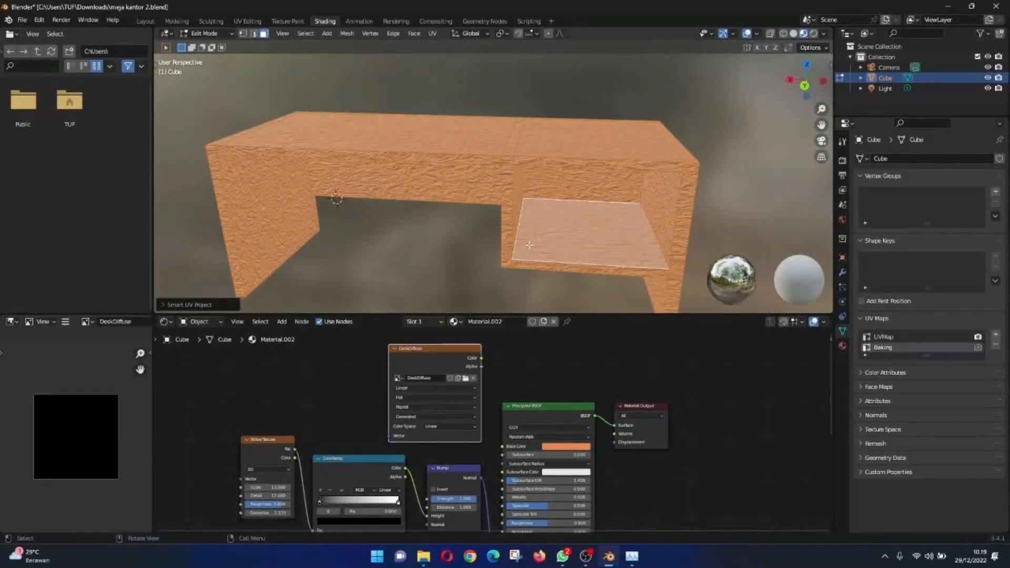
pyautogui.press('Tab')
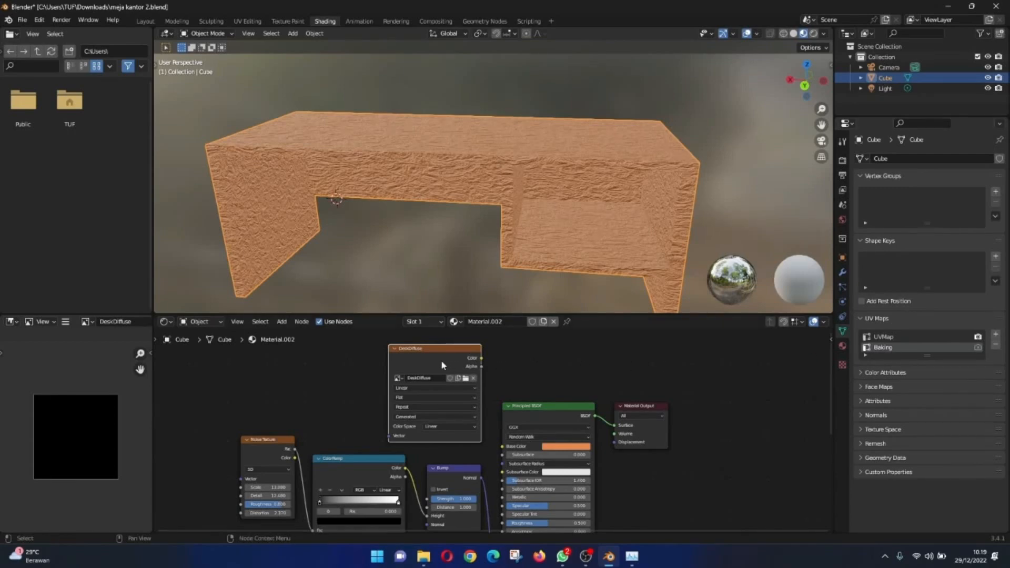
# Step: Bake the desk's diffuse colour to the DeskDiffuse image and check the baked result
pyautogui.click(842, 160)
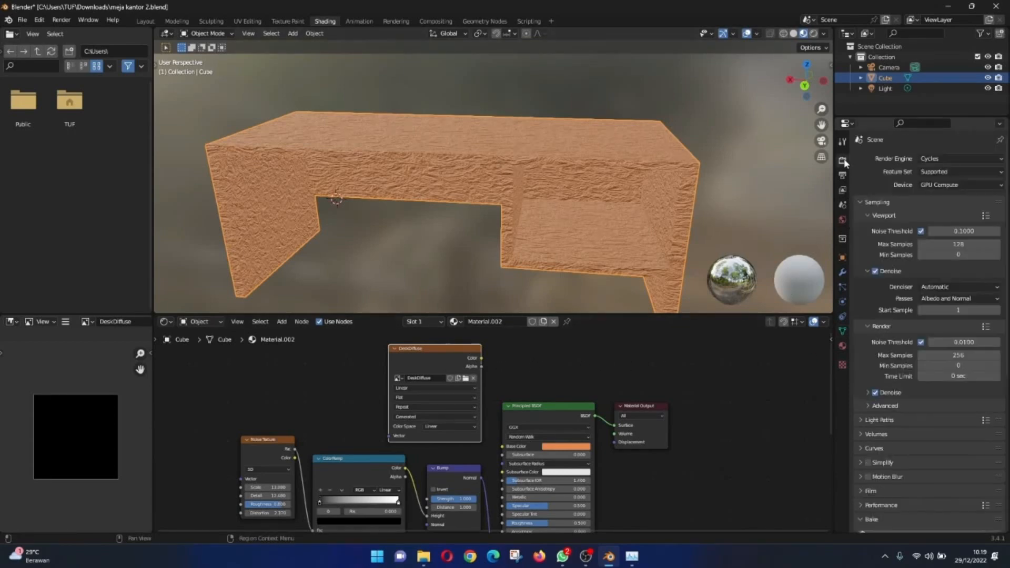
pyautogui.scroll(-7, 931, 345)
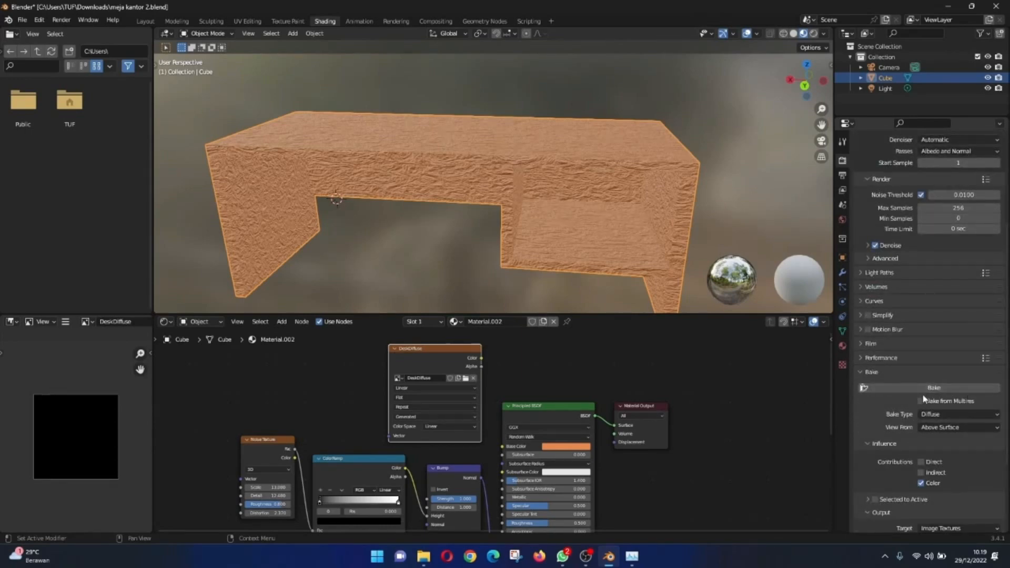
pyautogui.click(943, 390)
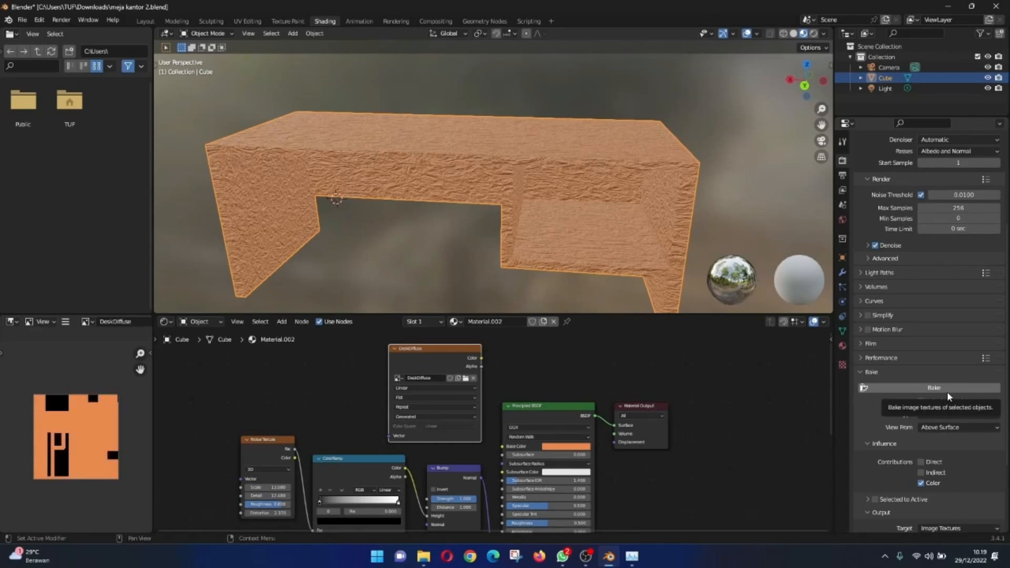
pyautogui.scroll(4, 30, 479)
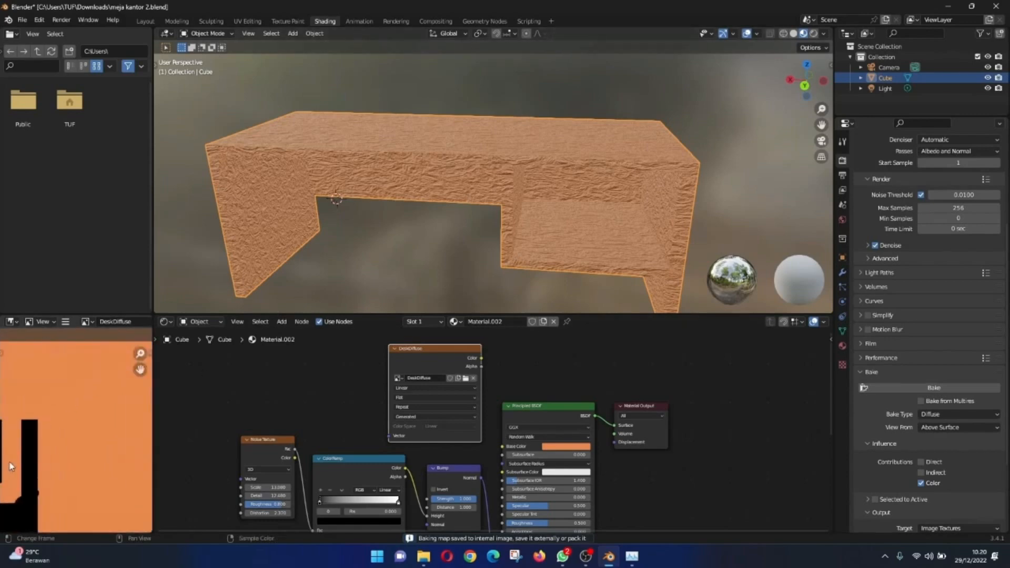
pyautogui.scroll(-2, 30, 480)
pyautogui.moveTo(370, 273); pyautogui.dragTo(404, 242, button='middle')
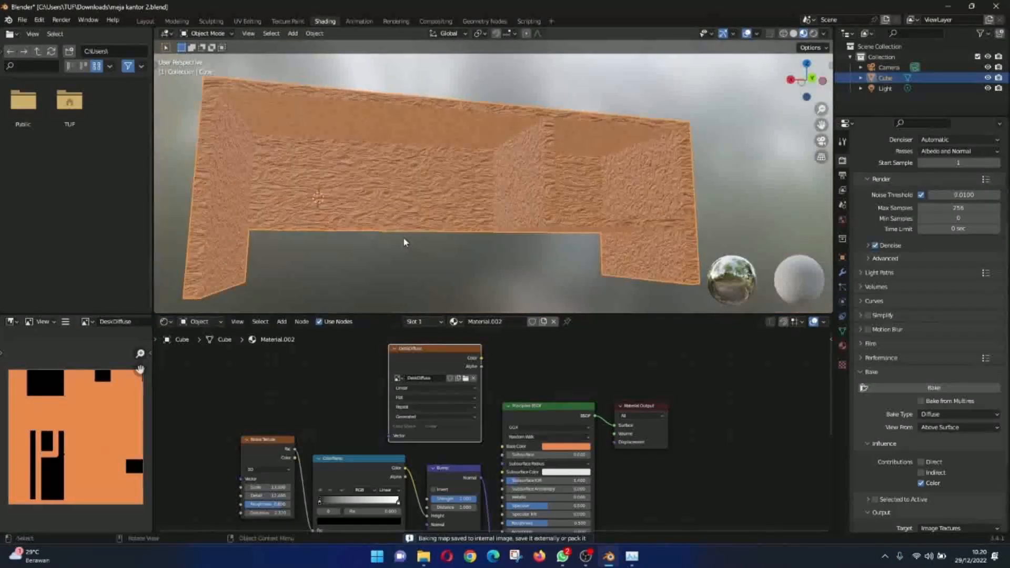
pyautogui.scroll(-1, 605, 357)
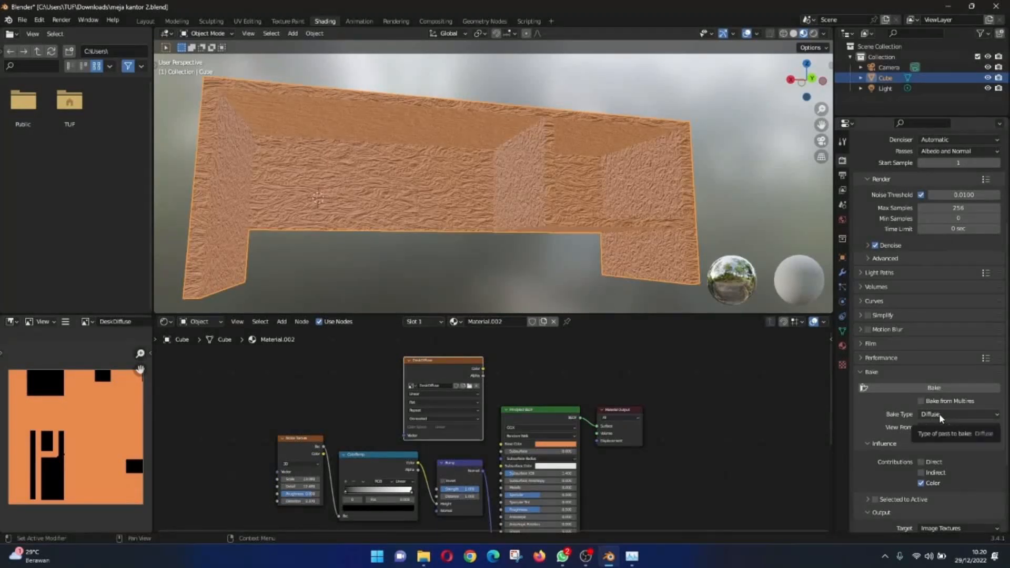
# Step: Set the bake type to Normal and bake the desk's surface relief to the DeskNormal image texture node
pyautogui.click(939, 415)
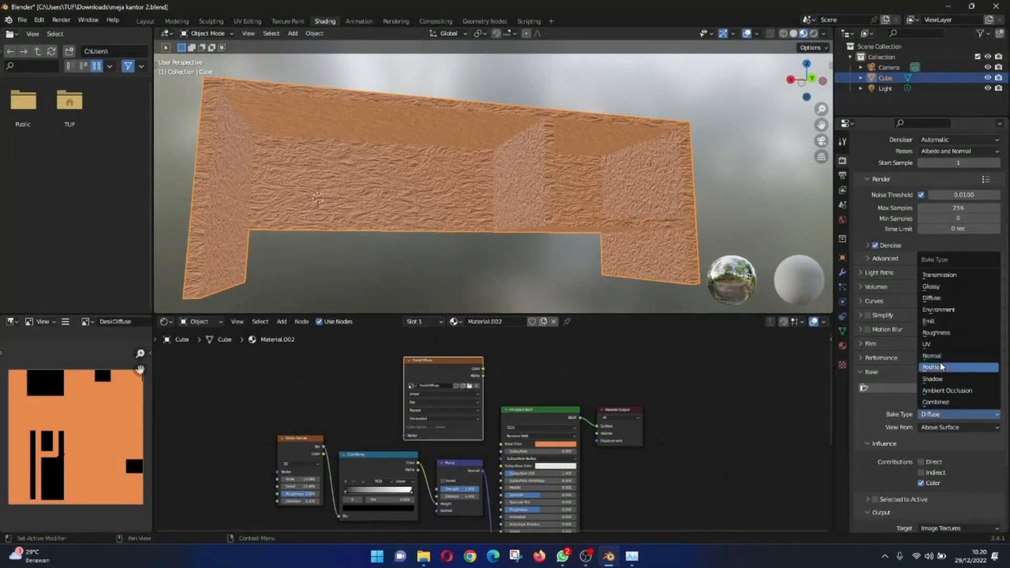
pyautogui.click(936, 415)
pyautogui.click(936, 415)
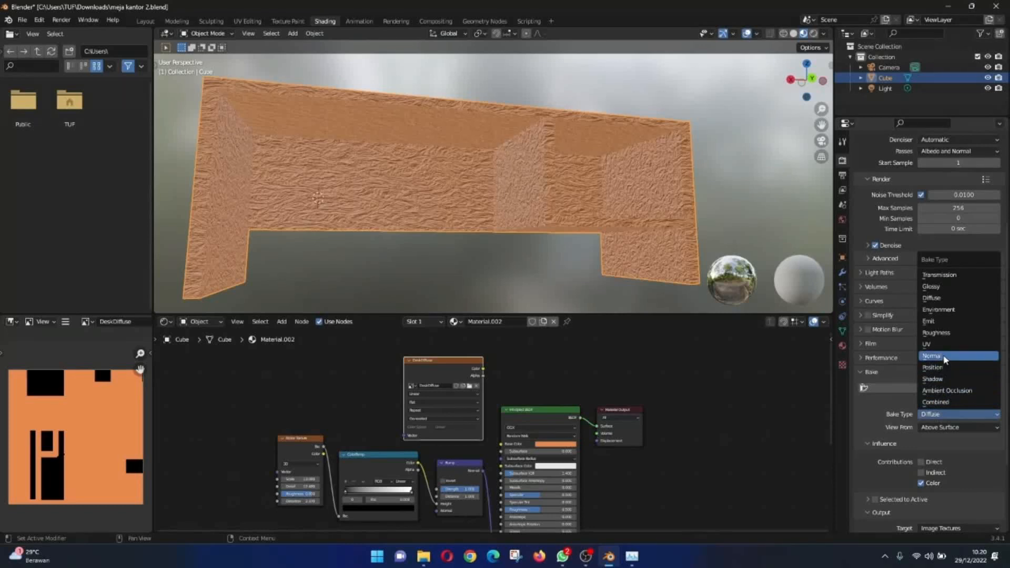
pyautogui.click(931, 356)
pyautogui.moveTo(550, 398); pyautogui.dragTo(561, 455, button='middle')
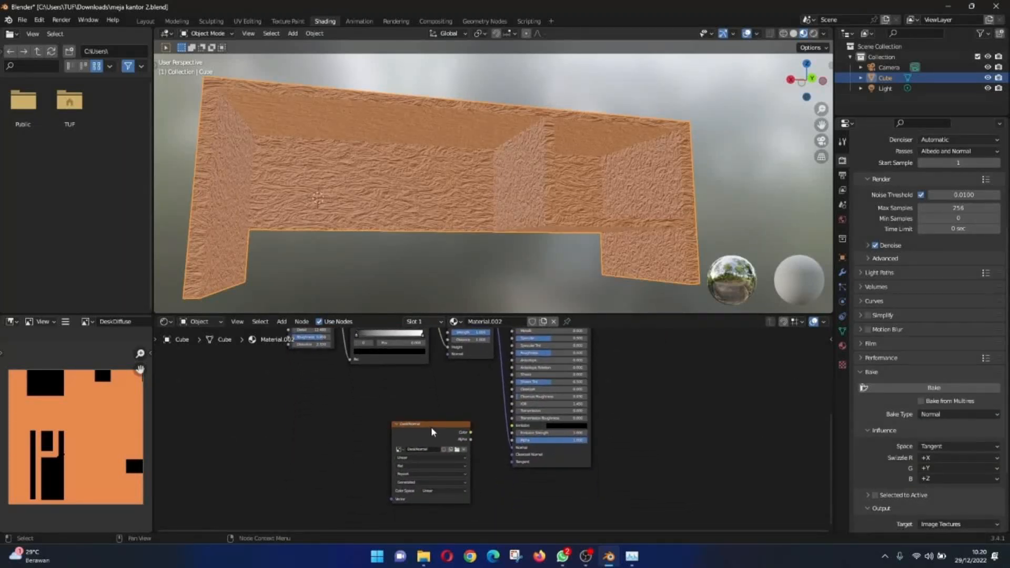
pyautogui.scroll(3, 407, 439)
pyautogui.click(439, 396)
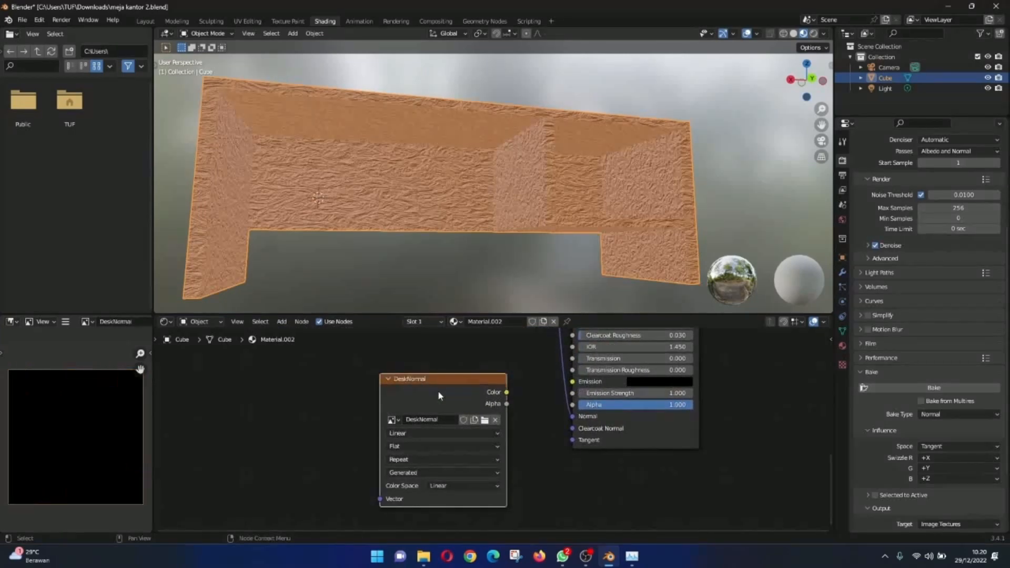
pyautogui.click(930, 389)
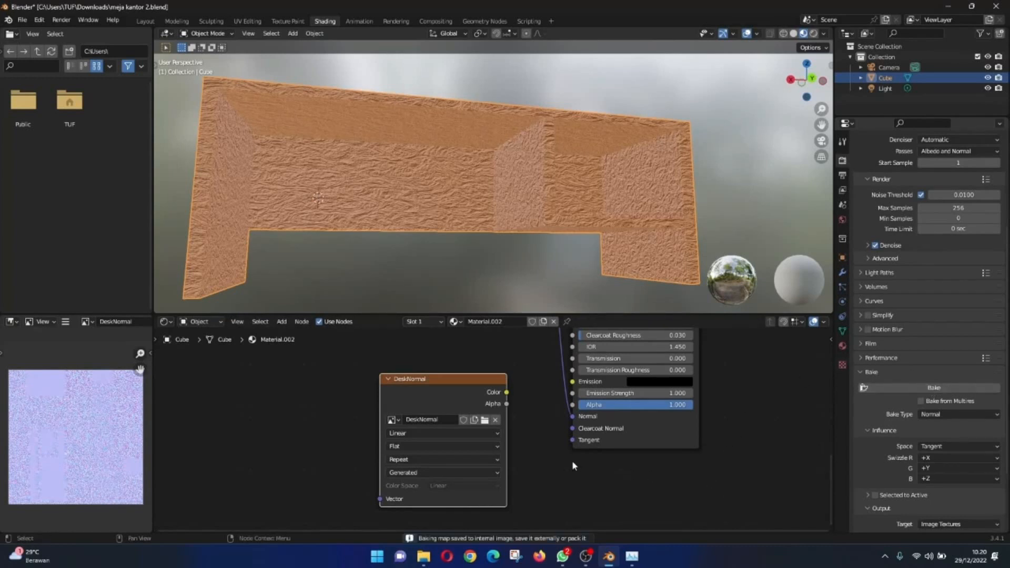
# Step: Connect the DeskDiffuse image's Color output to the Base Color input of the Principled BSDF and check the desk
pyautogui.moveTo(502, 419); pyautogui.dragTo(489, 485, button='middle')
pyautogui.scroll(-6, 496, 442)
pyautogui.moveTo(519, 424); pyautogui.dragTo(490, 354, button='middle')
pyautogui.scroll(5, 506, 367)
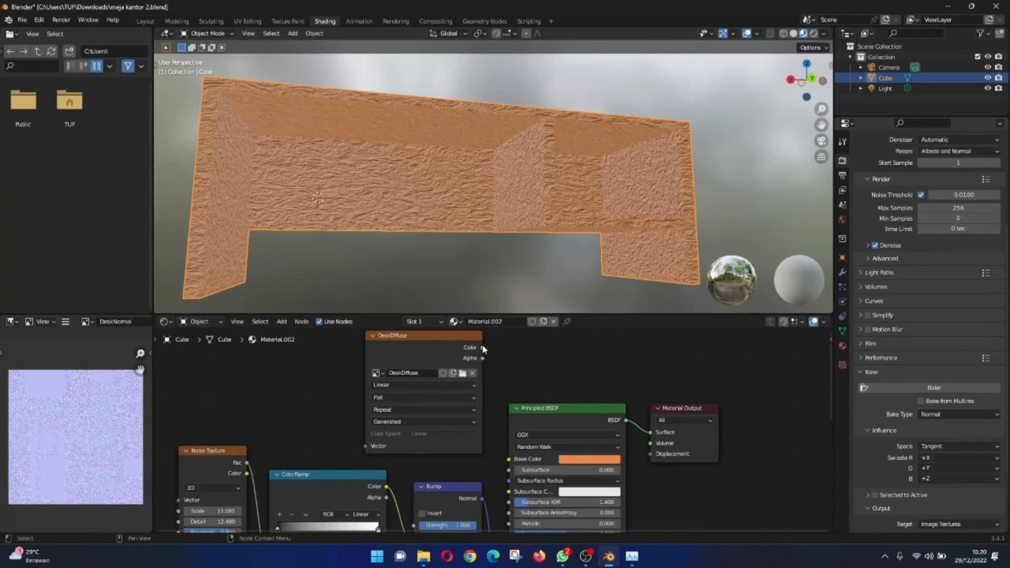
pyautogui.moveTo(482, 348); pyautogui.dragTo(510, 461)
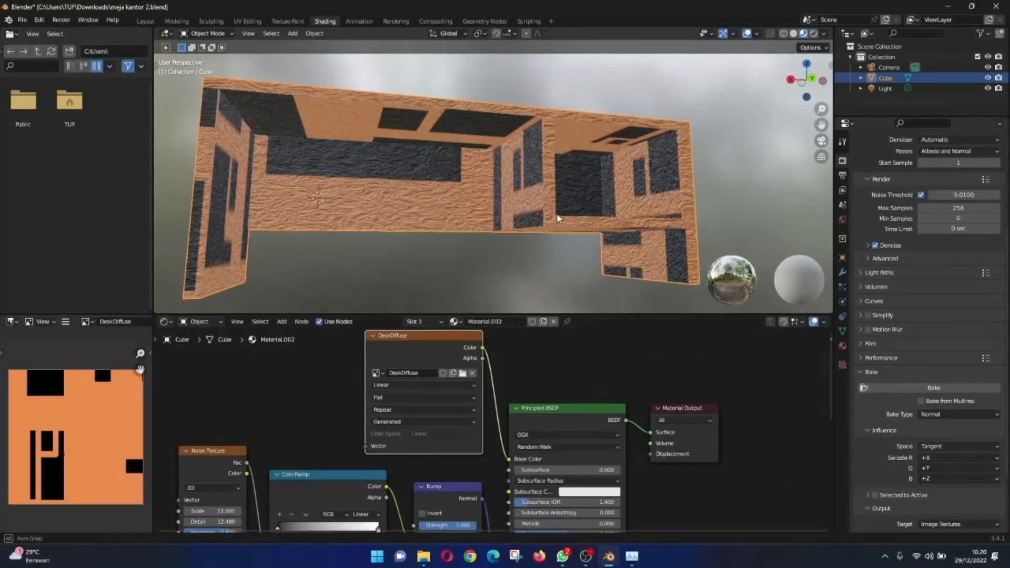
pyautogui.moveTo(542, 244); pyautogui.dragTo(526, 227, button='middle')
pyautogui.scroll(1, 523, 416)
pyautogui.scroll(-1, 522, 417)
# Step: Connect the DeskNormal image's Color output to the Normal input of the Principled BSDF, replacing the Bump link
pyautogui.moveTo(523, 417); pyautogui.dragTo(527, 365, button='middle')
pyautogui.scroll(-3, 473, 386)
pyautogui.moveTo(471, 385); pyautogui.dragTo(460, 479, button='middle')
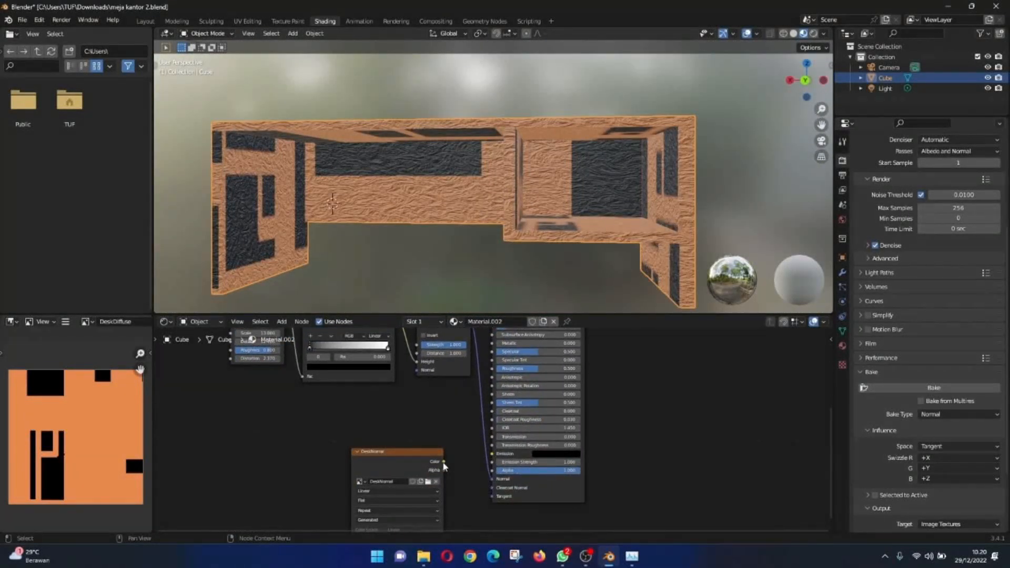
pyautogui.moveTo(443, 461); pyautogui.dragTo(490, 477)
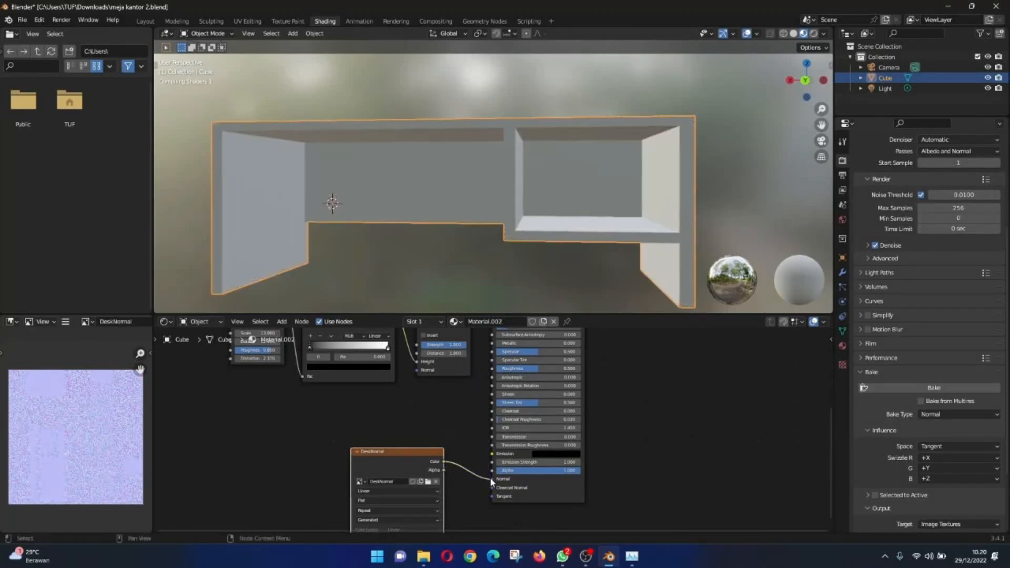
pyautogui.moveTo(432, 241); pyautogui.dragTo(505, 230, button='middle')
pyautogui.scroll(5, 489, 312)
pyautogui.scroll(-5, 520, 295)
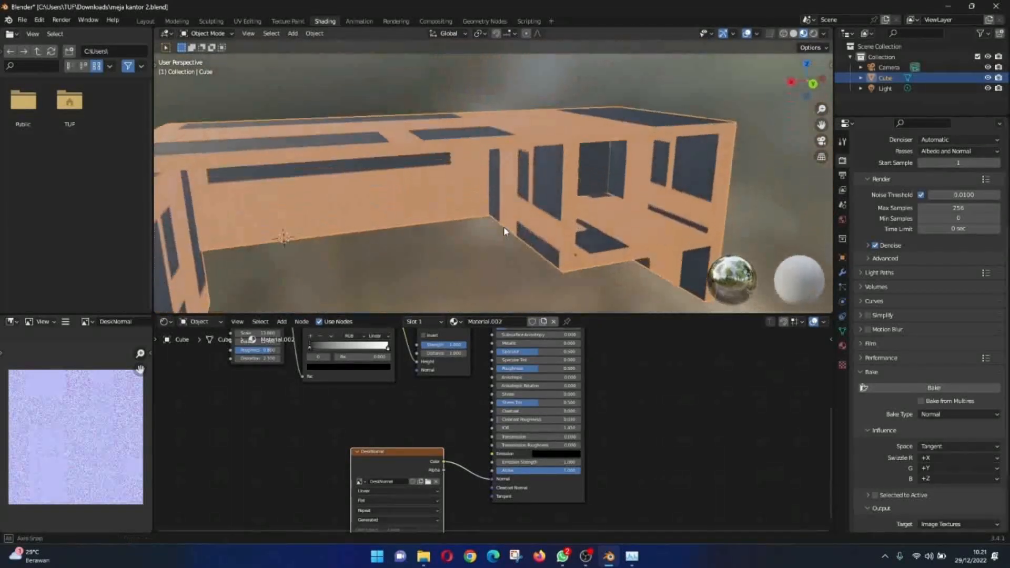
pyautogui.scroll(-1, 505, 230)
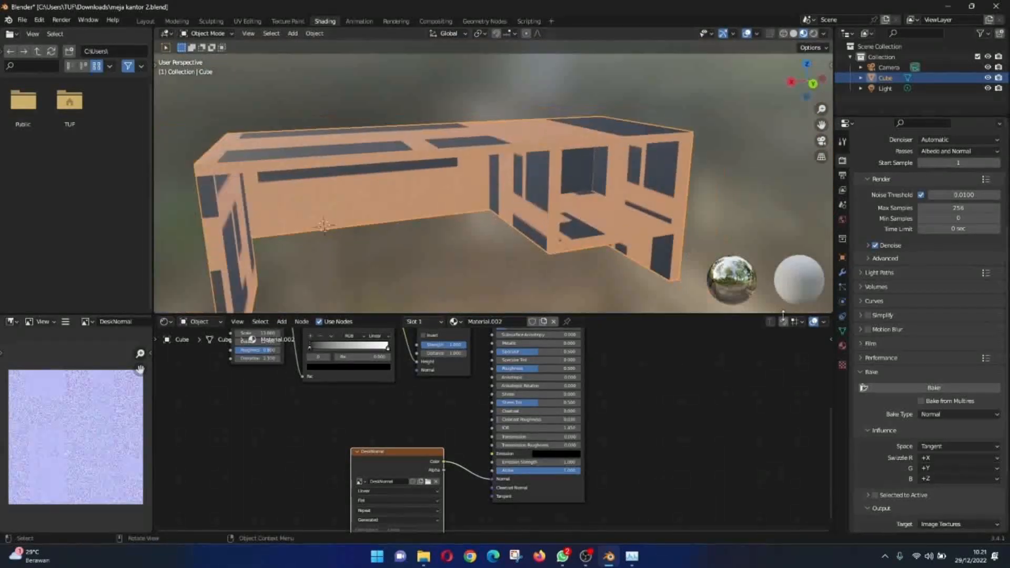
# Step: Make Baking the render UV map of the desk mesh and remove the original UVMap
pyautogui.click(842, 333)
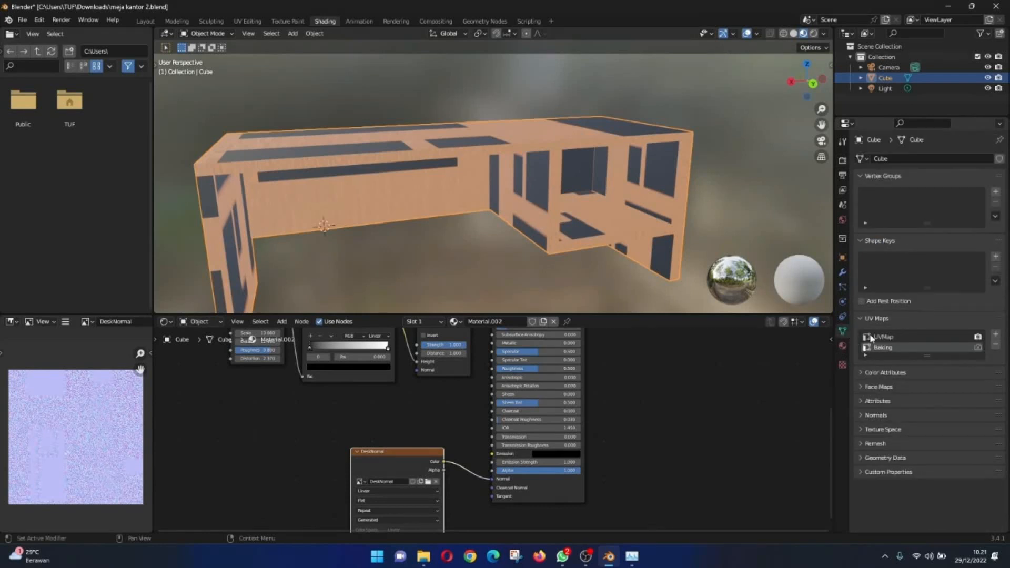
pyautogui.click(977, 347)
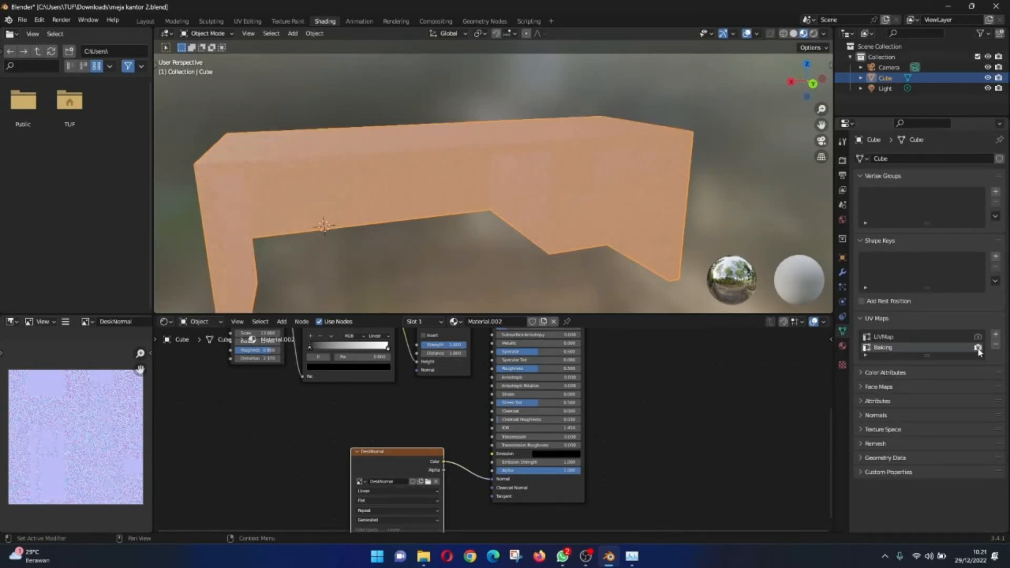
pyautogui.moveTo(737, 188)
pyautogui.mouseDown(button='middle')
pyautogui.moveTo(642, 219)
pyautogui.moveTo(587, 196)
pyautogui.moveTo(584, 151)
pyautogui.moveTo(613, 151)
pyautogui.moveTo(485, 210)
pyautogui.moveTo(361, 216)
pyautogui.moveTo(265, 245)
pyautogui.moveTo(205, 248)
pyautogui.moveTo(174, 201)
pyautogui.moveTo(342, 173)
pyautogui.moveTo(415, 205)
pyautogui.moveTo(440, 256)
pyautogui.moveTo(430, 275)
pyautogui.moveTo(599, 196)
pyautogui.moveTo(563, 165)
pyautogui.moveTo(471, 168)
pyautogui.mouseUp(button='middle')
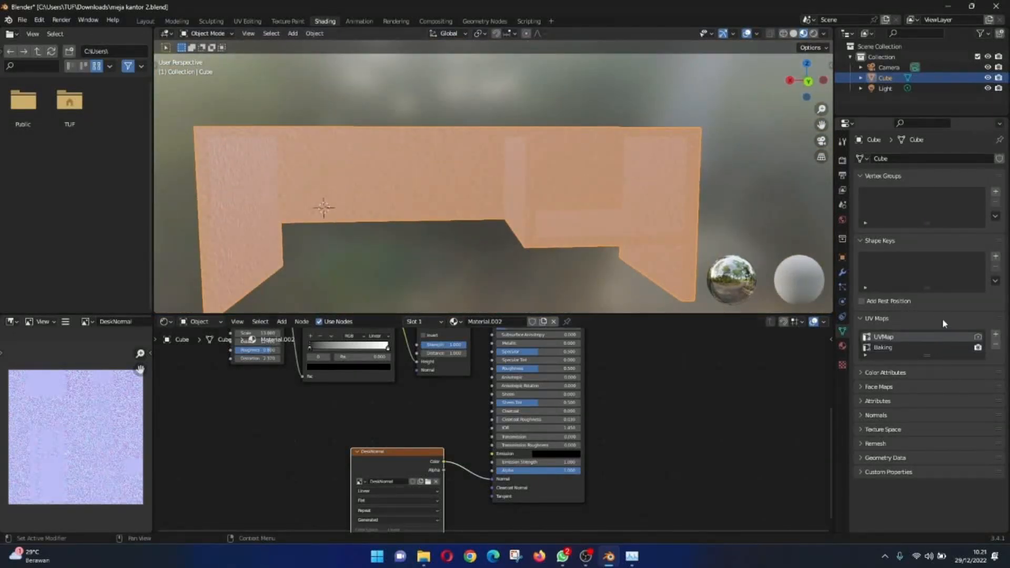
pyautogui.click(995, 345)
# Step: Delete the Noise Texture, ColorRamp and Bump nodes from the desk material
pyautogui.moveTo(622, 445); pyautogui.dragTo(643, 490, button='middle')
pyautogui.scroll(-5, 644, 491)
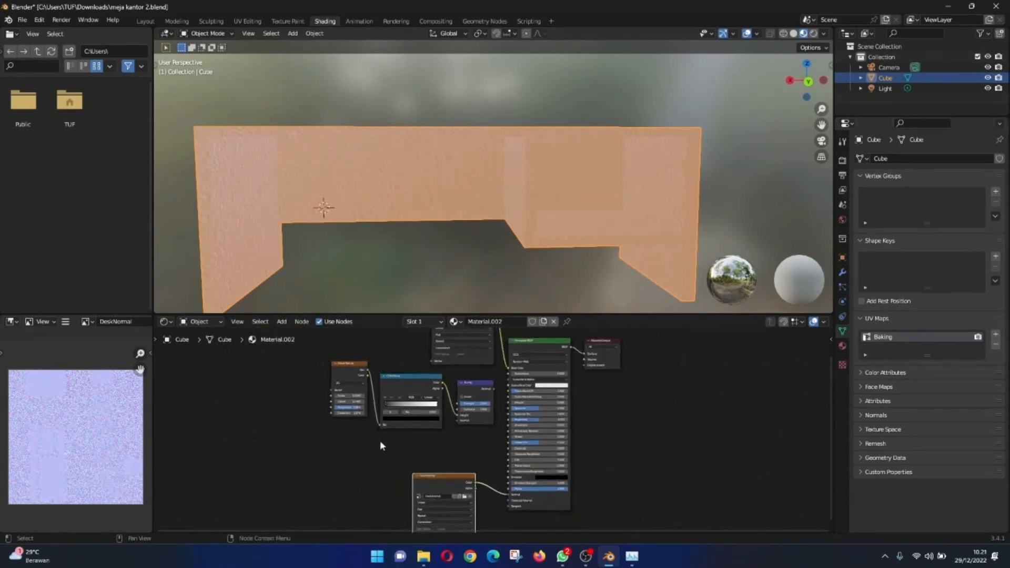
pyautogui.scroll(6, 248, 456)
pyautogui.moveTo(217, 458); pyautogui.dragTo(505, 404)
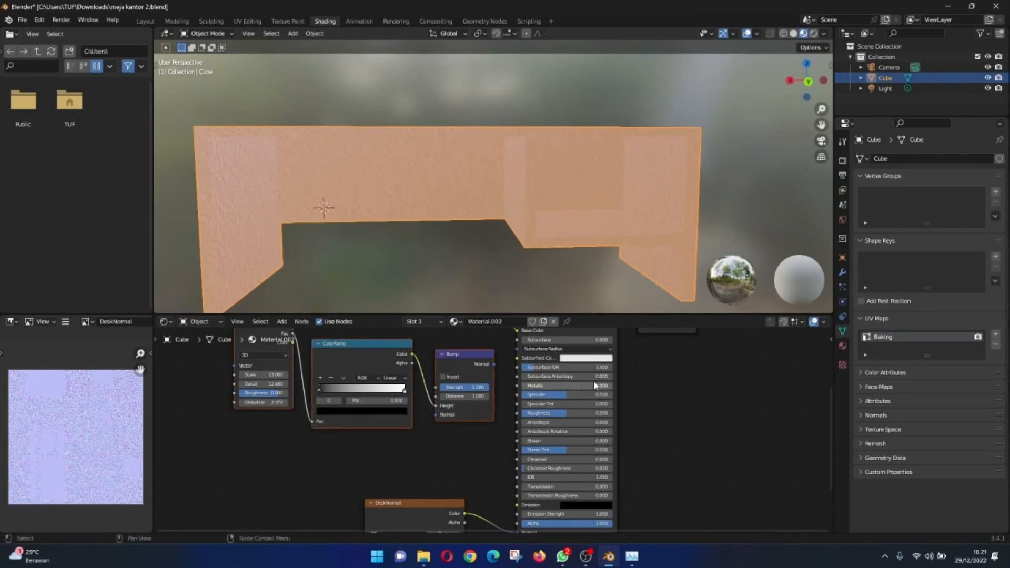
pyautogui.press('x')
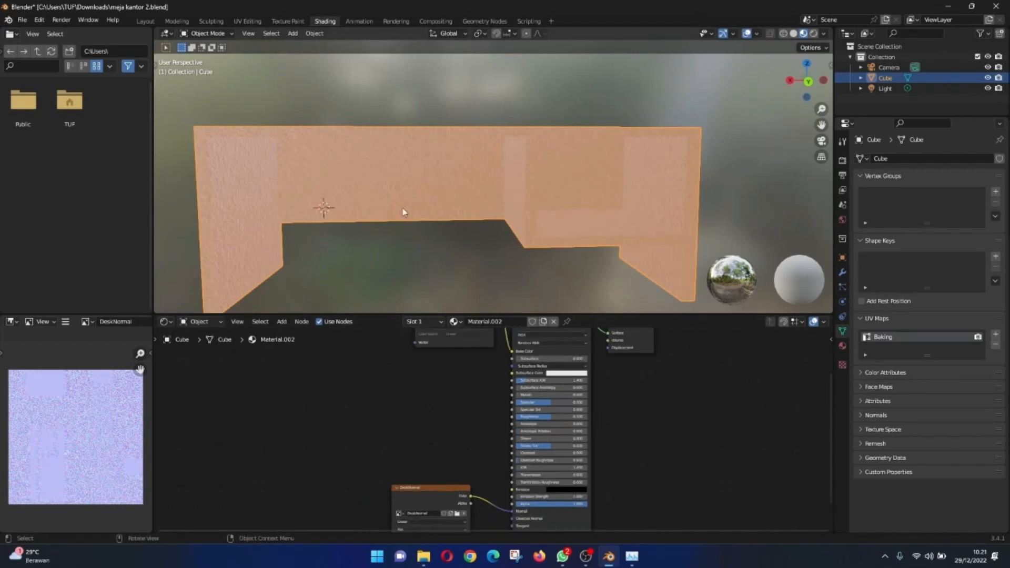
# Step: Switch to the Layout workspace and set the 3D viewport as the origin of the Screencast Keys display
pyautogui.click(149, 21)
pyautogui.moveTo(284, 132); pyautogui.dragTo(325, 168, button='middle')
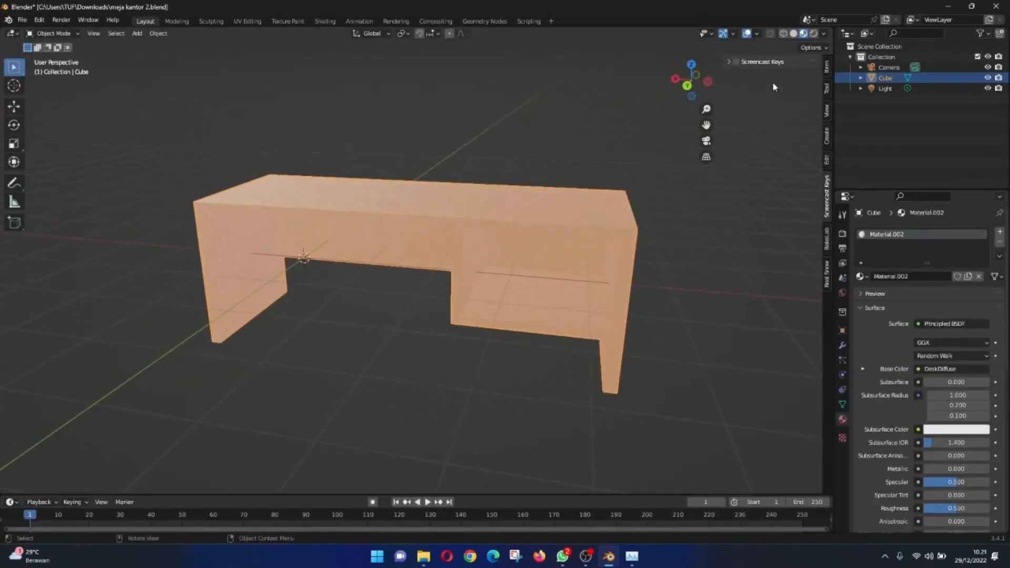
pyautogui.click(729, 62)
pyautogui.click(746, 197)
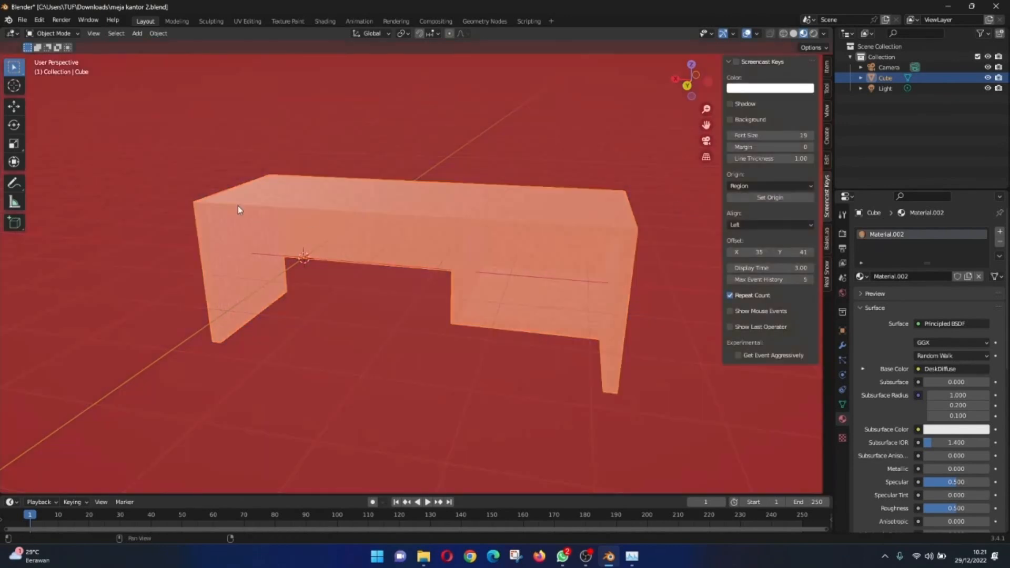
pyautogui.click(237, 206)
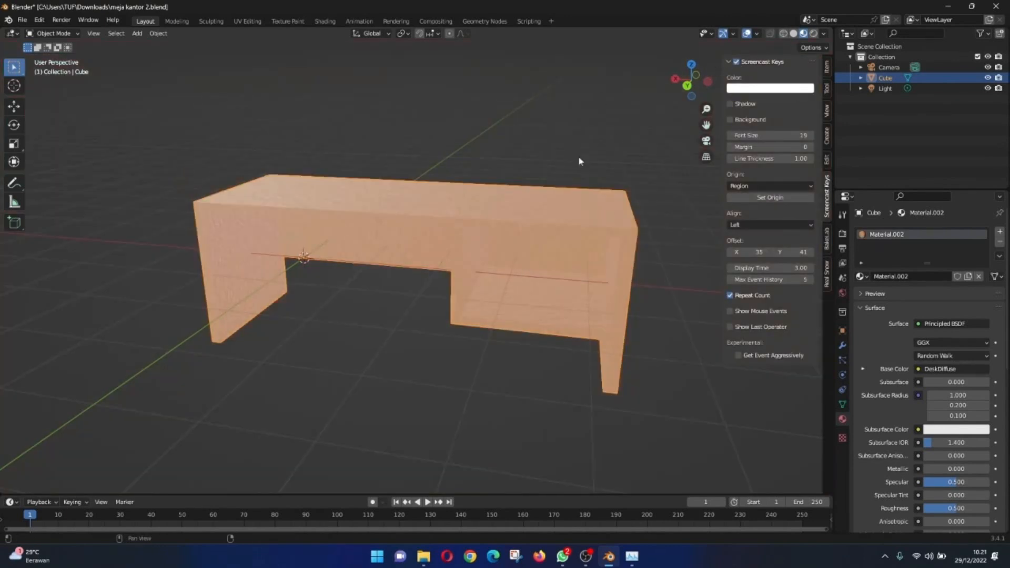
# Step: Turn on the Screencast Keys display, deselect the desk and test the display by moving around the model
pyautogui.click(735, 61)
pyautogui.click(574, 138)
pyautogui.middleClick(574, 138)
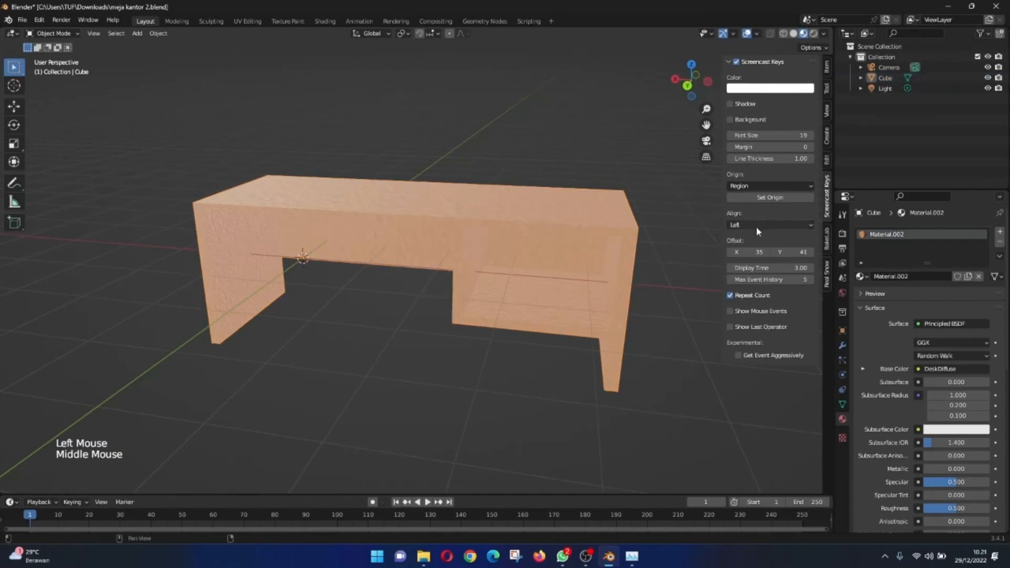
pyautogui.moveTo(654, 236); pyautogui.dragTo(579, 234, button='middle')
pyautogui.scroll(1, 583, 232)
pyautogui.scroll(-1, 589, 231)
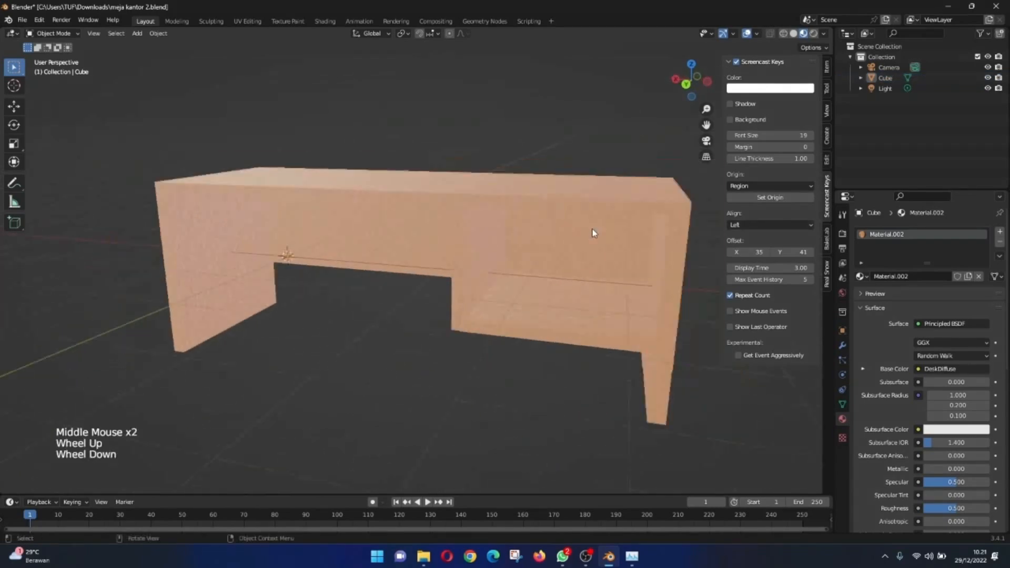
pyautogui.scroll(-1, 592, 230)
pyautogui.scroll(-1, 826, 240)
pyautogui.scroll(1, 772, 153)
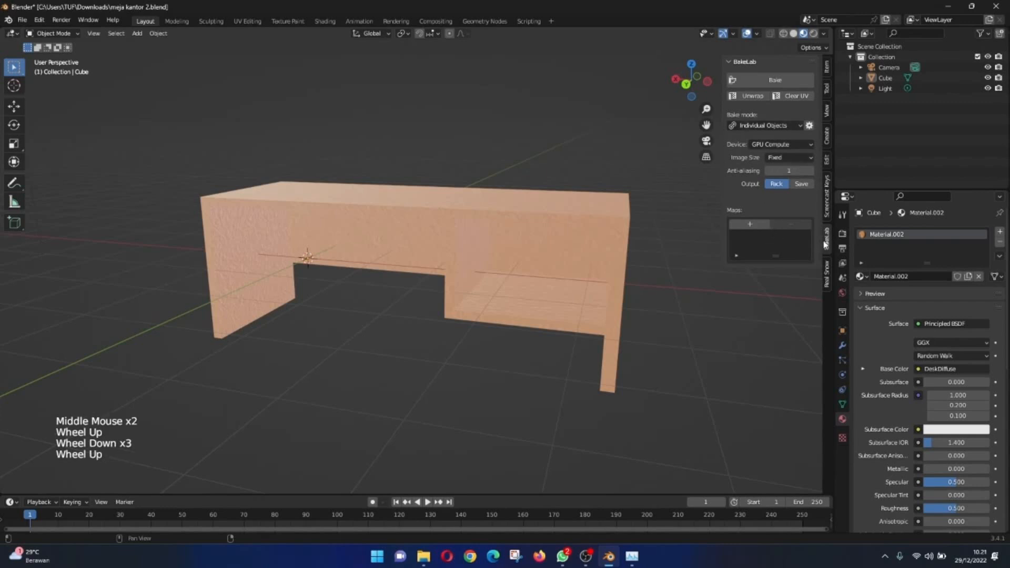
# Step: Enable Show Mouse Events for Screencast Keys, leave Show Last Operator off and hide the sidebar
pyautogui.click(826, 208)
pyautogui.scroll(-1, 763, 300)
pyautogui.click(747, 312)
pyautogui.moveTo(747, 310); pyautogui.dragTo(741, 326, button='middle')
pyautogui.click(752, 362)
pyautogui.moveTo(508, 314); pyautogui.dragTo(441, 319, button='middle')
pyautogui.click(749, 362)
pyautogui.moveTo(542, 336); pyautogui.dragTo(570, 328, button='middle')
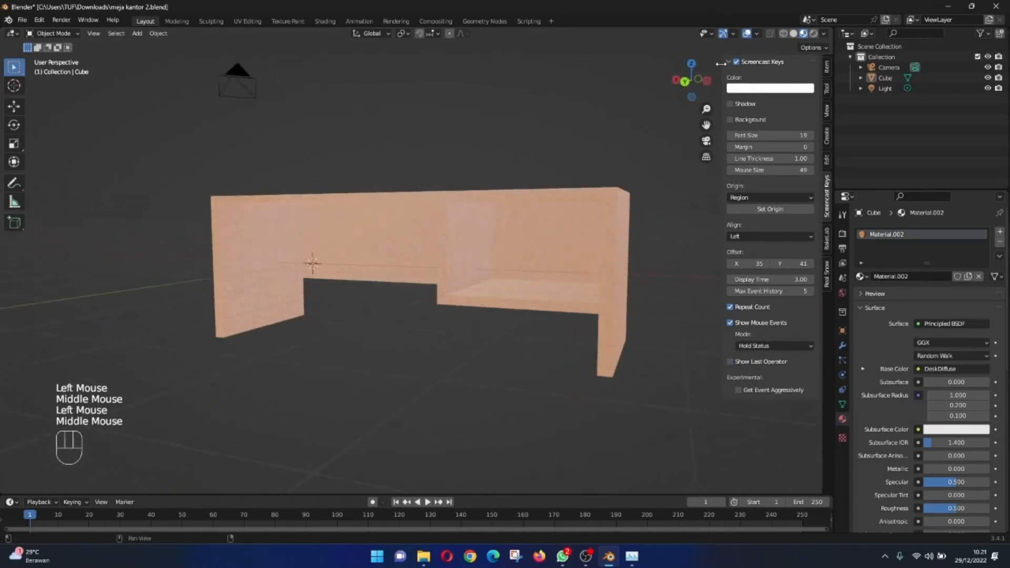
pyautogui.press('n')
# Step: Inspect the baked wood texture on the desk from several sides and select the desk object
pyautogui.moveTo(565, 159); pyautogui.dragTo(541, 199, button='middle')
pyautogui.scroll(2, 597, 244)
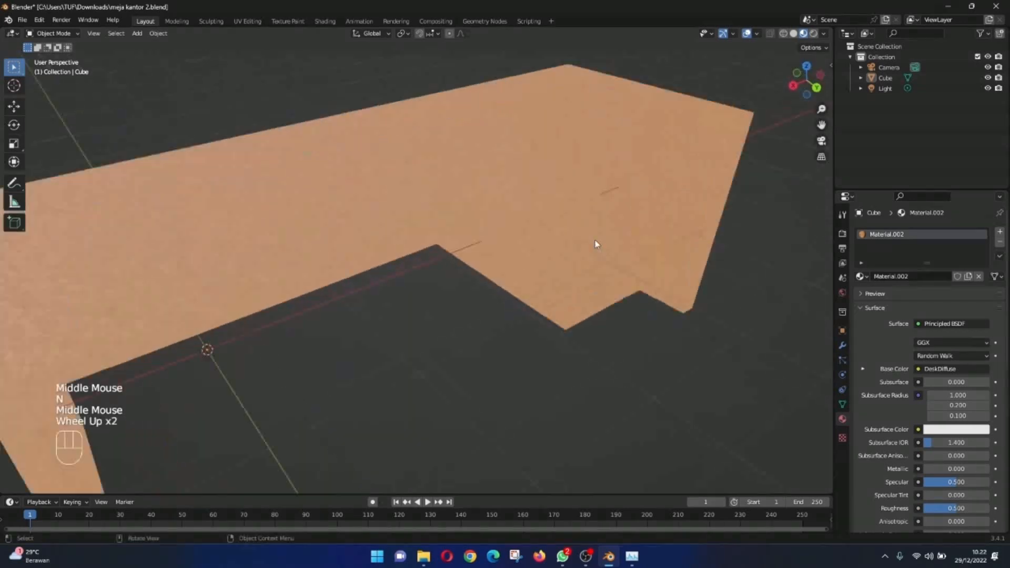
pyautogui.moveTo(597, 244); pyautogui.dragTo(408, 214, button='middle')
pyautogui.scroll(1, 455, 167)
pyautogui.click(453, 163)
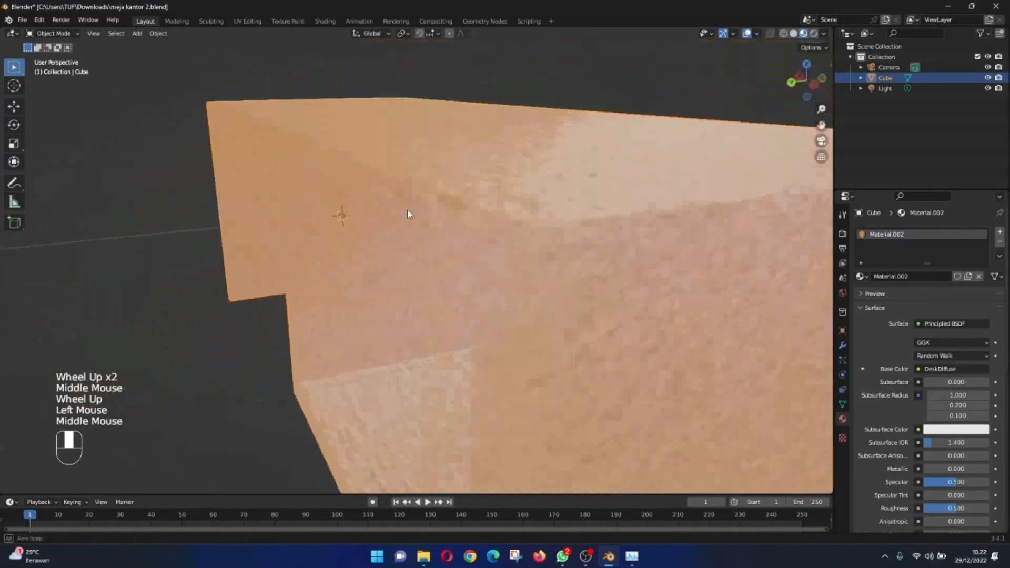
pyautogui.scroll(-3, 338, 231)
# Step: Reselect the desk object and start a glTF 2.0 export of the model
pyautogui.click(22, 19)
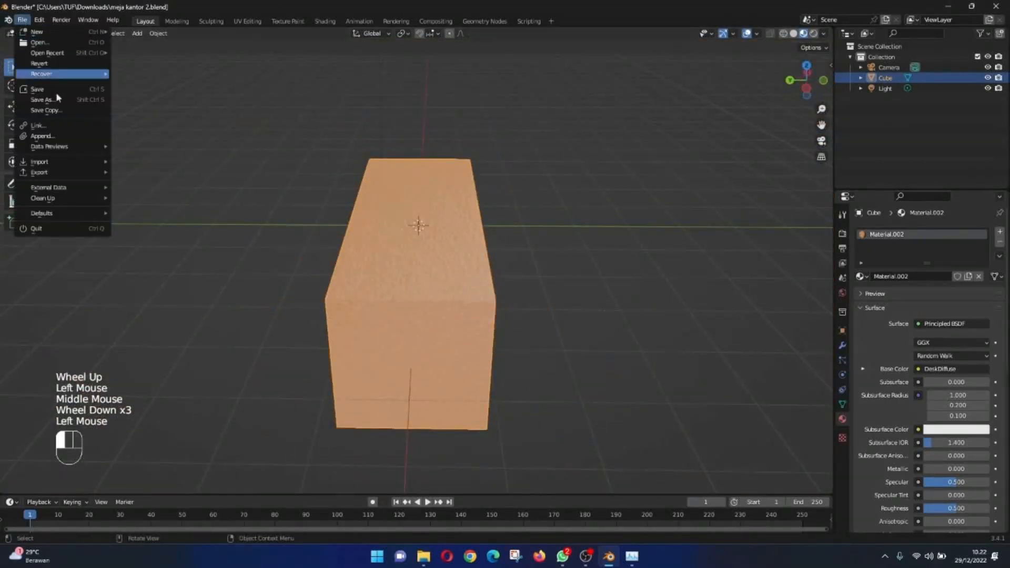
pyautogui.moveTo(62, 176)
pyautogui.click(220, 128)
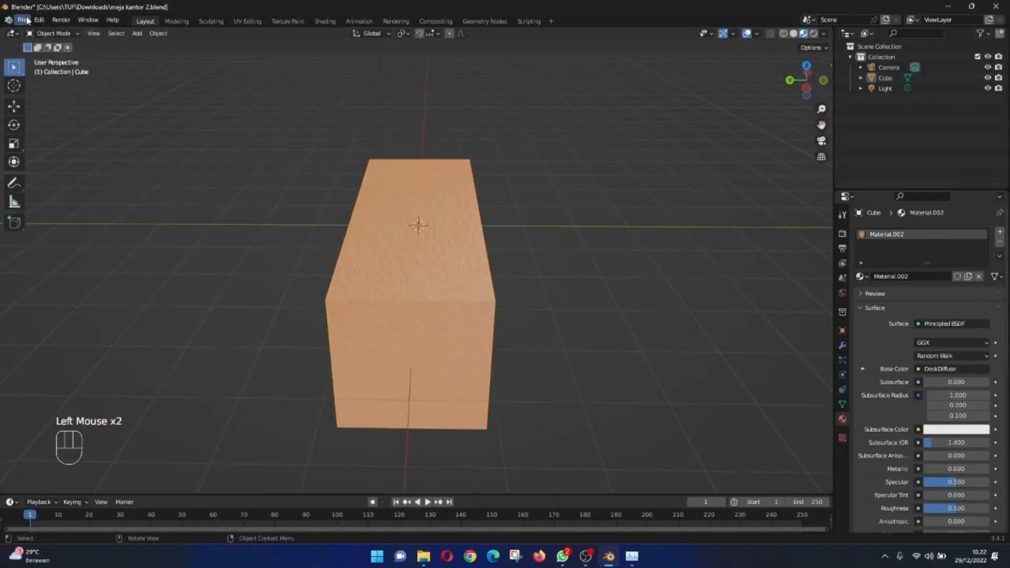
pyautogui.click(337, 245)
pyautogui.click(22, 19)
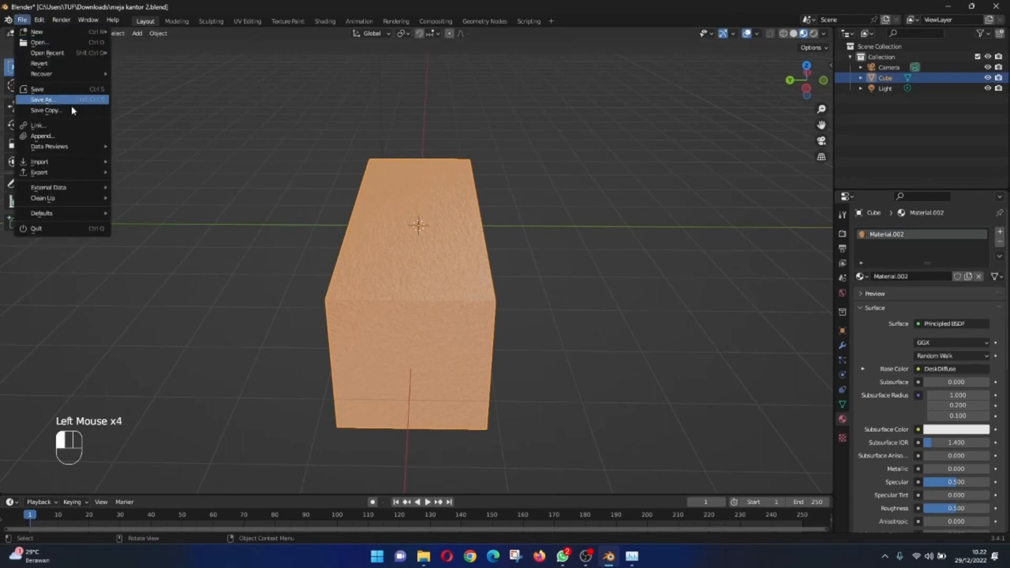
pyautogui.moveTo(98, 175)
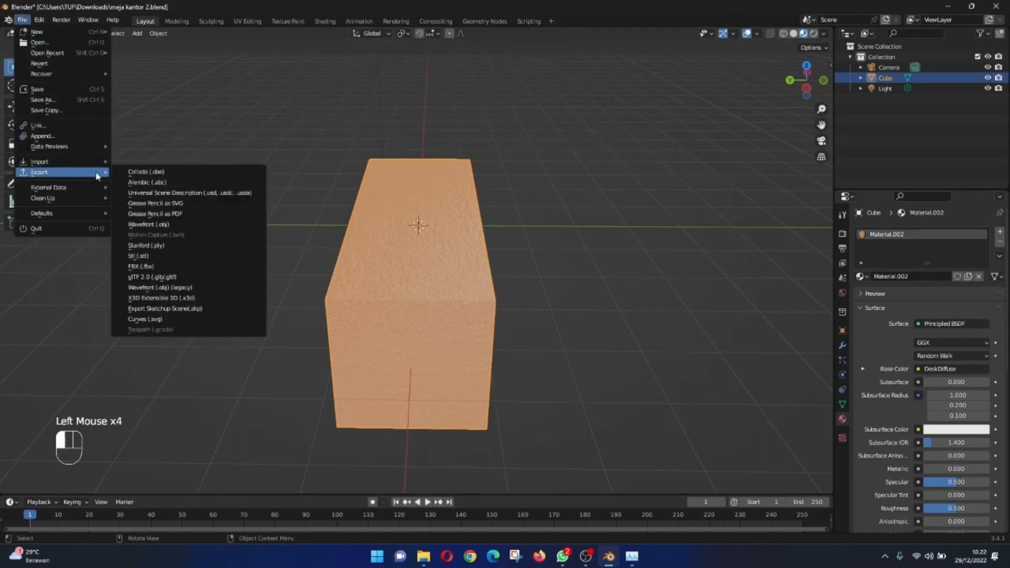
pyautogui.click(163, 278)
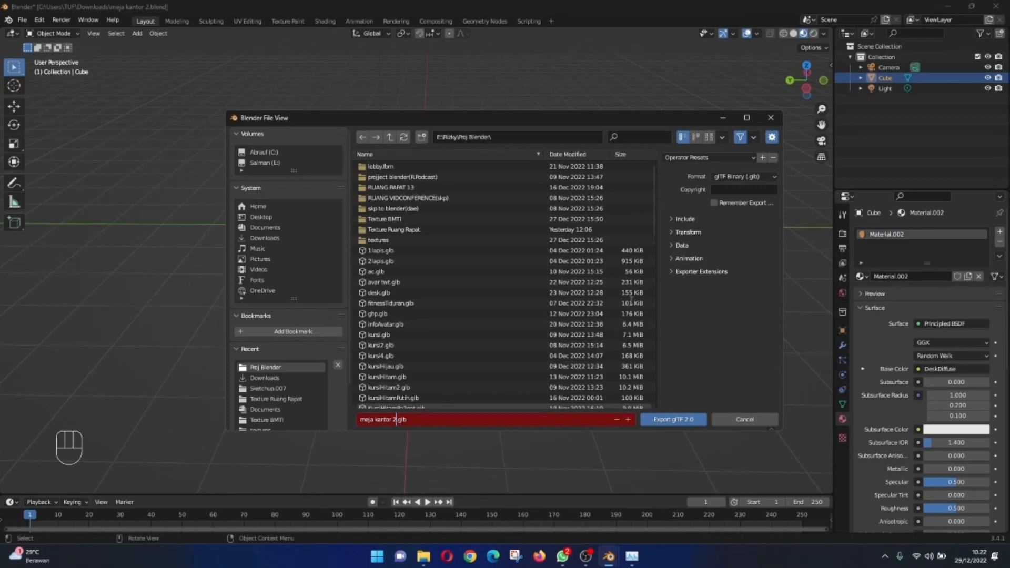
# Step: Name the export file "meja kantor 2 noise.glb" in the Proj Blender folder and export it as glTF Binary
pyautogui.click(475, 312)
pyautogui.scroll(-13, 472, 312)
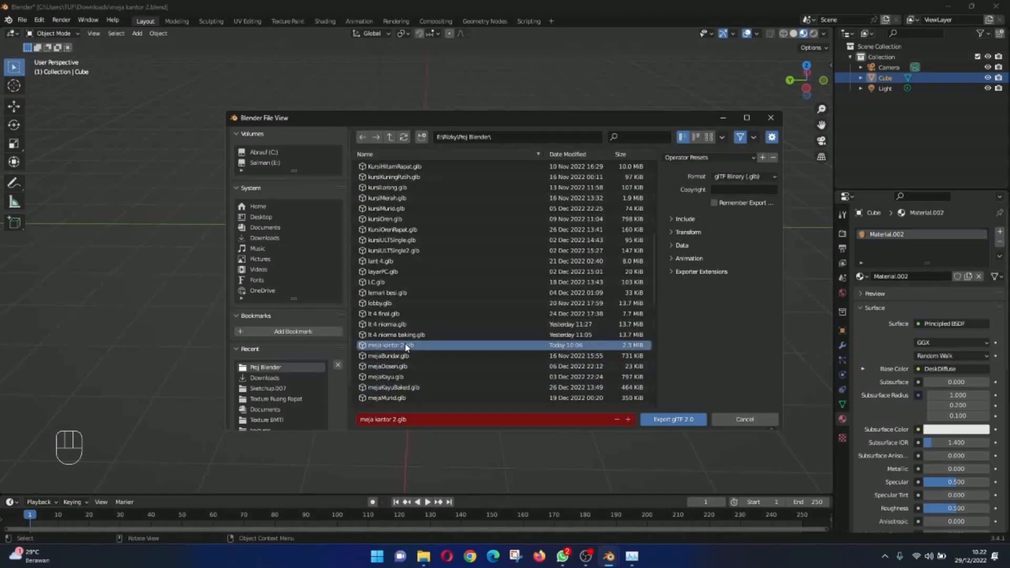
pyautogui.click(397, 419)
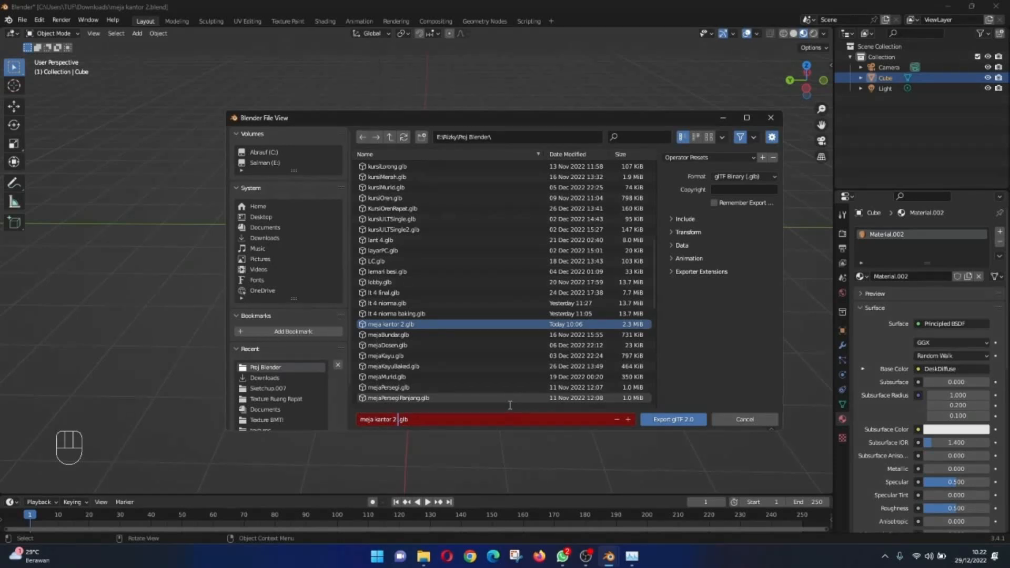
pyautogui.write('noise')
pyautogui.press('Return')
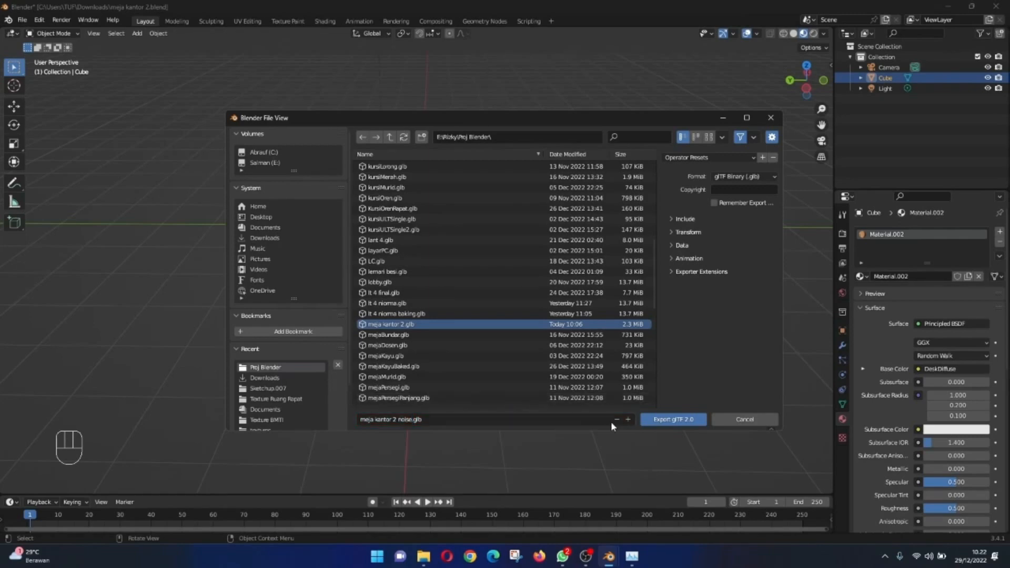
pyautogui.click(647, 419)
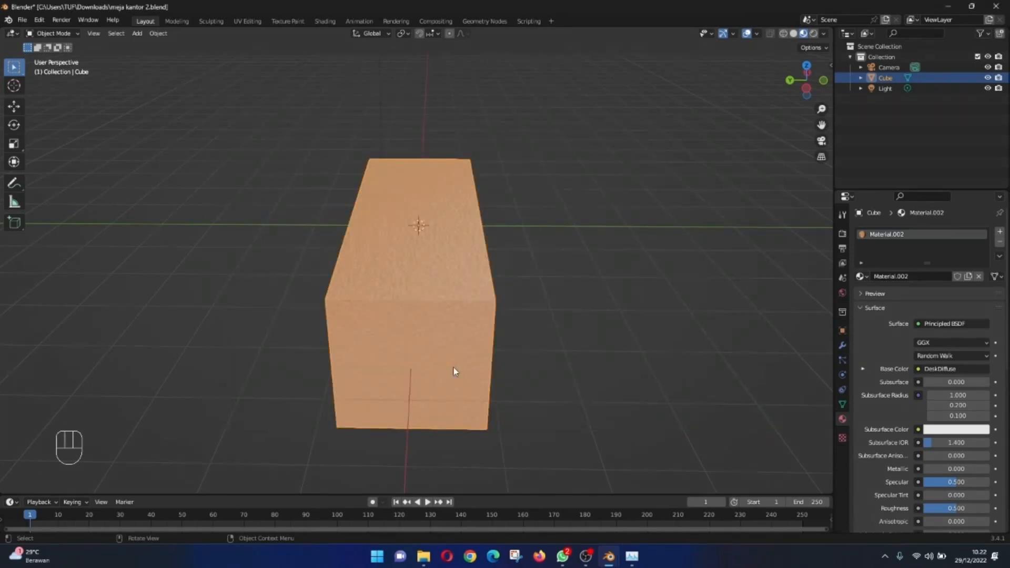
# Step: Switch to File Explorer and compare the file sizes of meja kantor 2 noise.glb and meja kantor 2.glb
pyautogui.moveTo(452, 372); pyautogui.dragTo(563, 343, button='middle')
pyautogui.scroll(2, 564, 342)
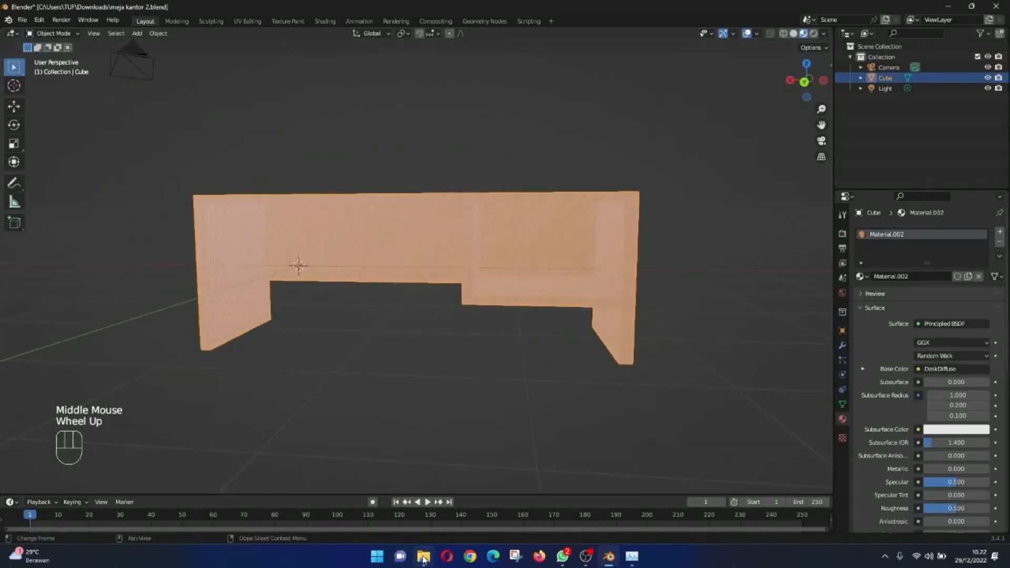
pyautogui.click(424, 556)
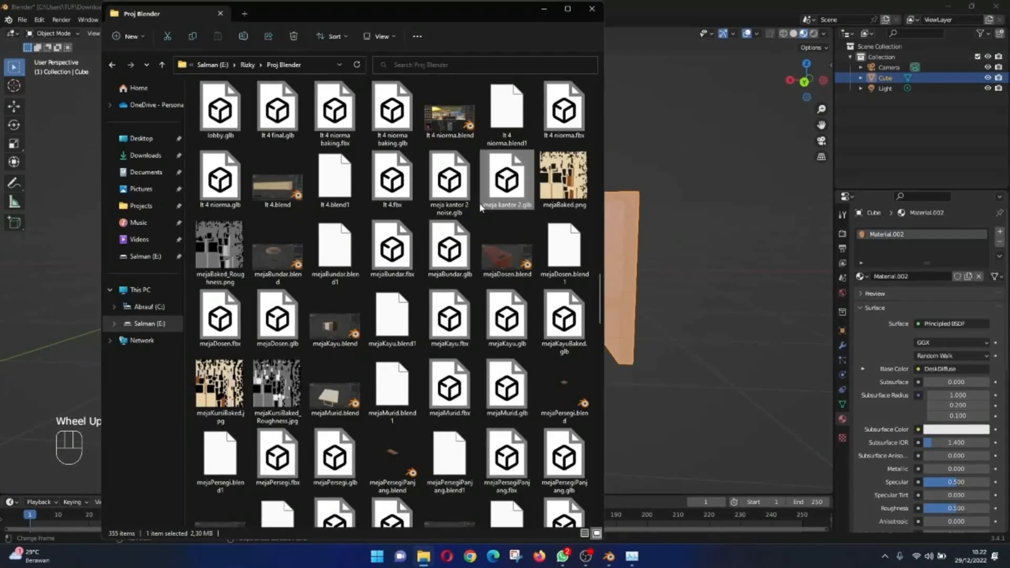
pyautogui.click(450, 196)
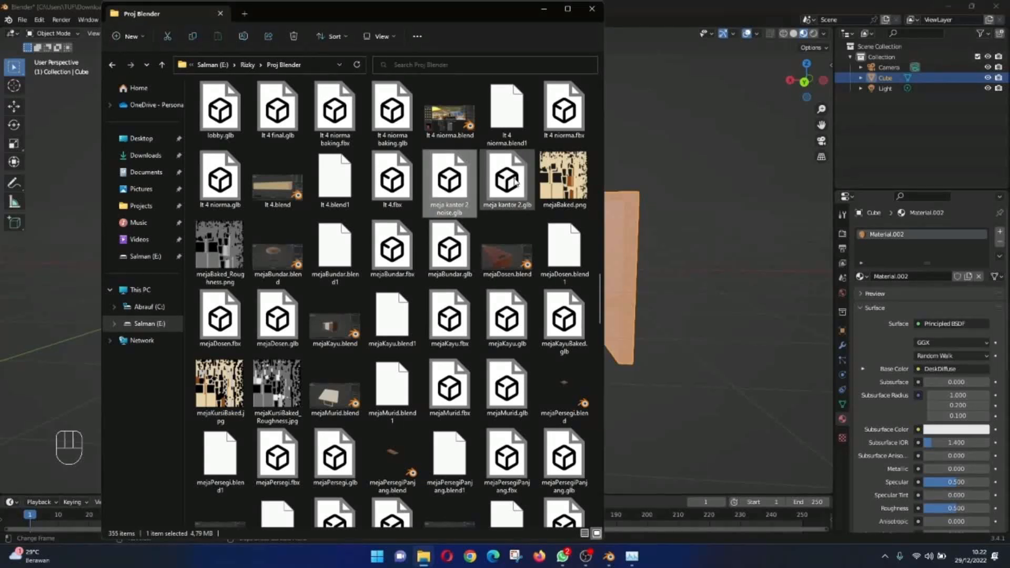
pyautogui.click(498, 180)
pyautogui.click(454, 184)
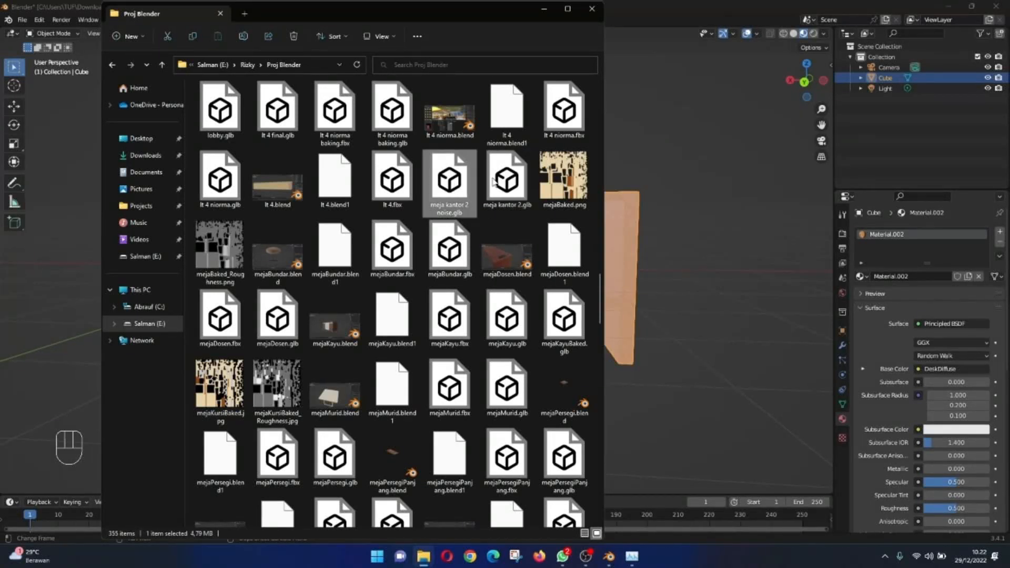
pyautogui.click(518, 177)
pyautogui.click(455, 181)
pyautogui.click(500, 195)
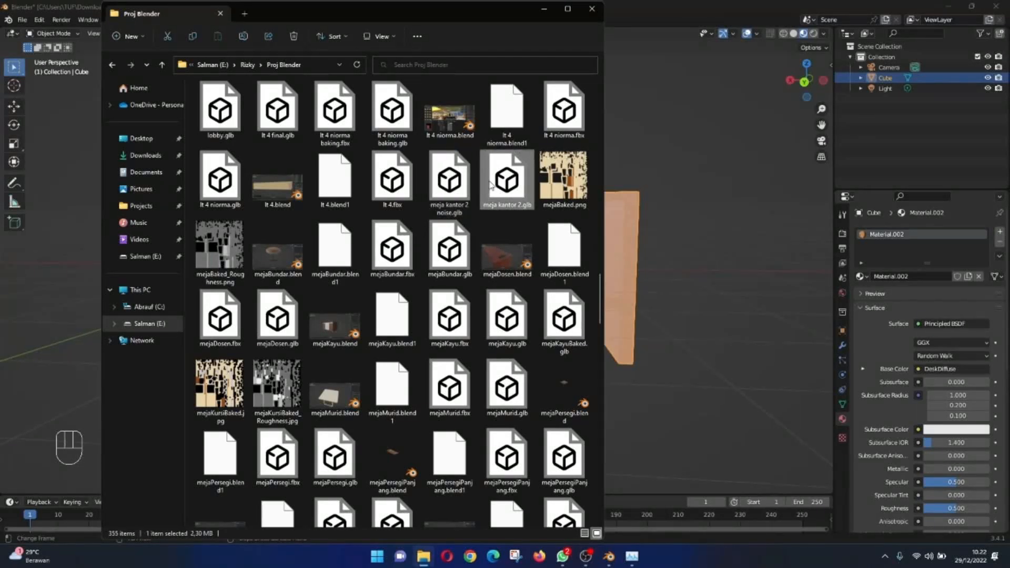
pyautogui.click(463, 186)
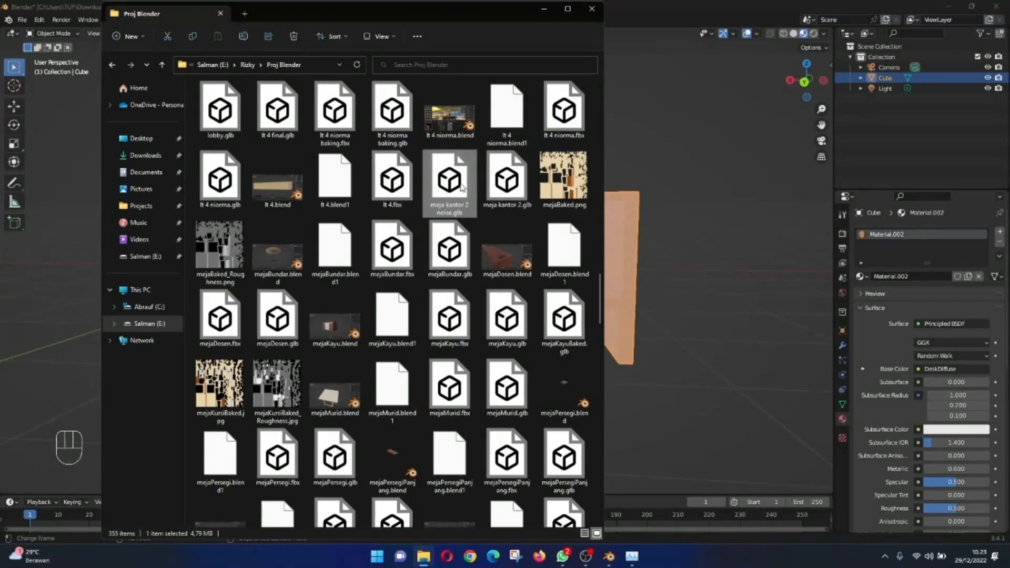
# Step: Open meja kantor 2 noise.glb in 3D Viewer, inspect the desk's baked texture from several sides and close the viewer
pyautogui.doubleClick(462, 186)
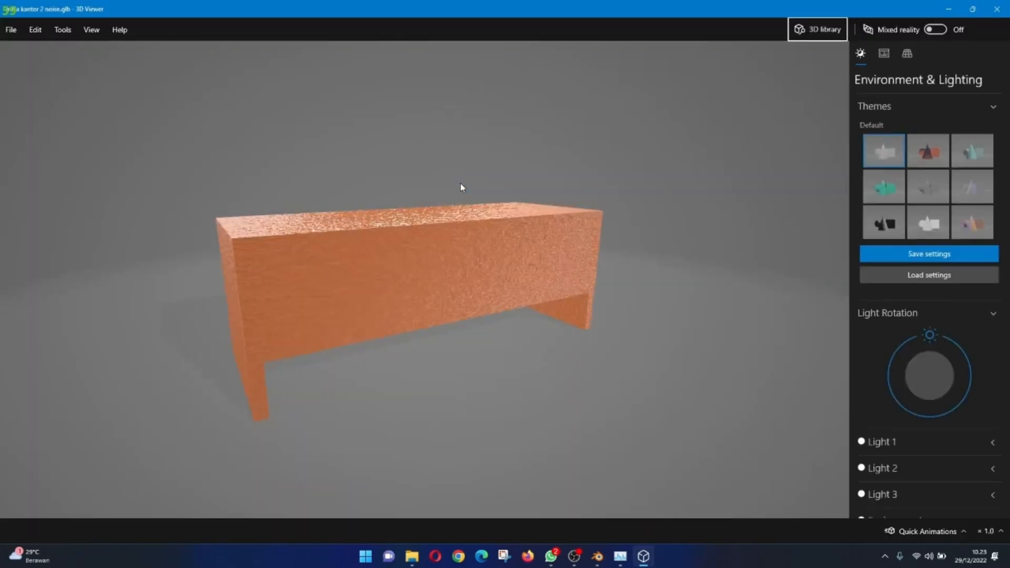
pyautogui.moveTo(388, 285); pyautogui.dragTo(151, 312)
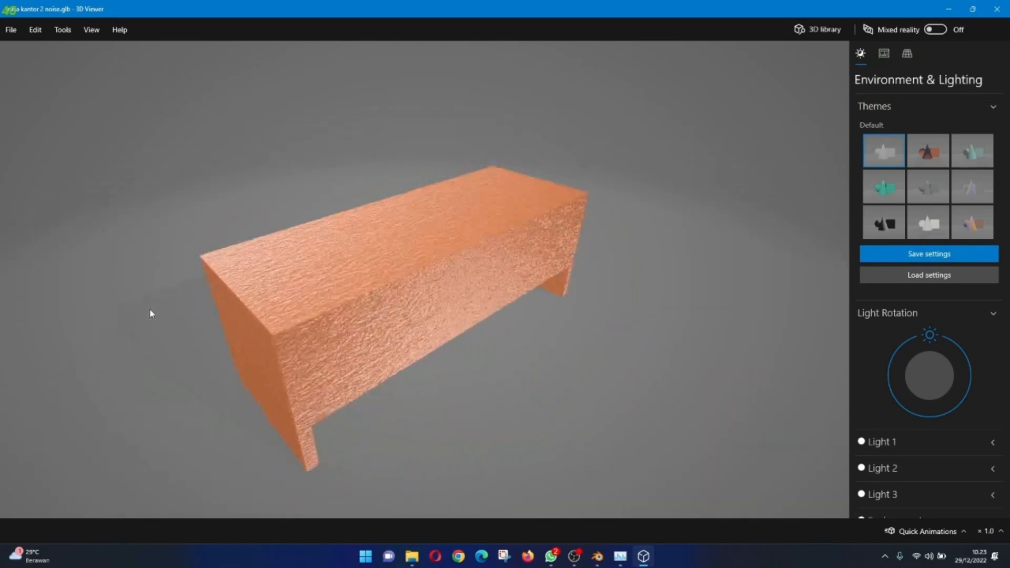
pyautogui.scroll(6, 333, 311)
pyautogui.moveTo(391, 298); pyautogui.dragTo(547, 251)
pyautogui.scroll(-5, 453, 271)
pyautogui.scroll(3, 405, 245)
pyautogui.scroll(-5, 337, 230)
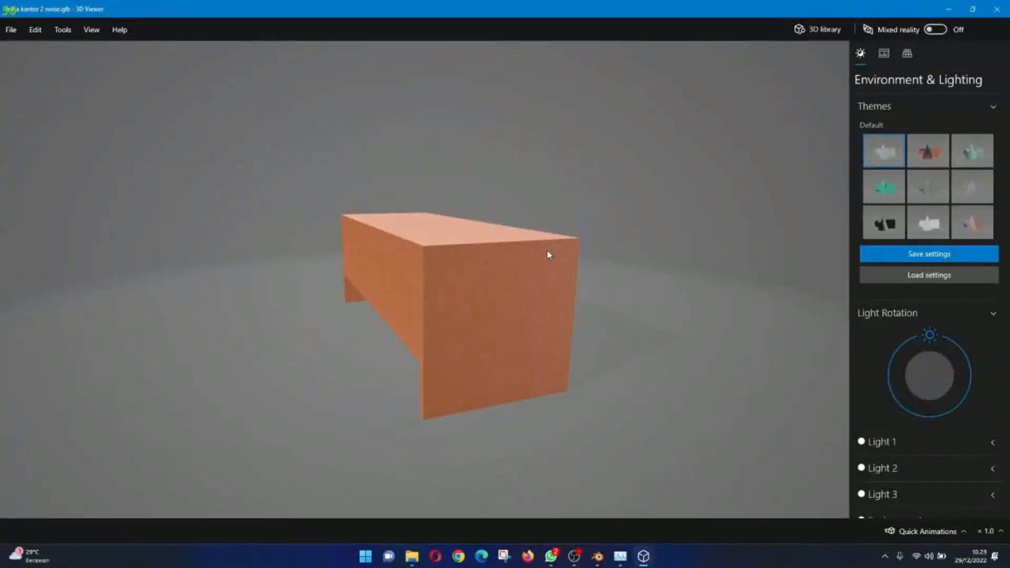
pyautogui.click(996, 9)
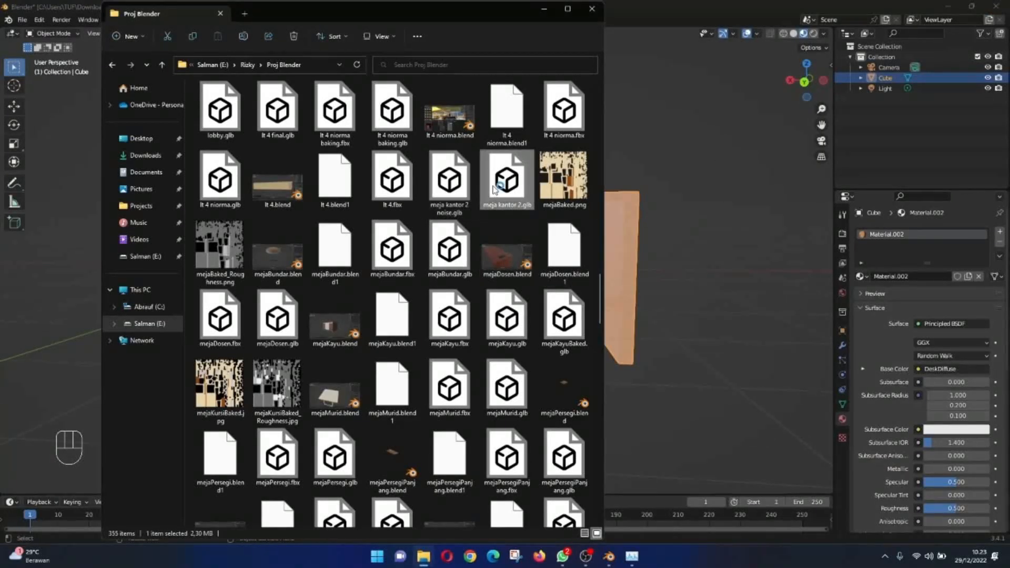
# Step: Open meja kantor 2.glb in 3D Viewer, inspect its wood texture up close and close the viewer
pyautogui.doubleClick(494, 187)
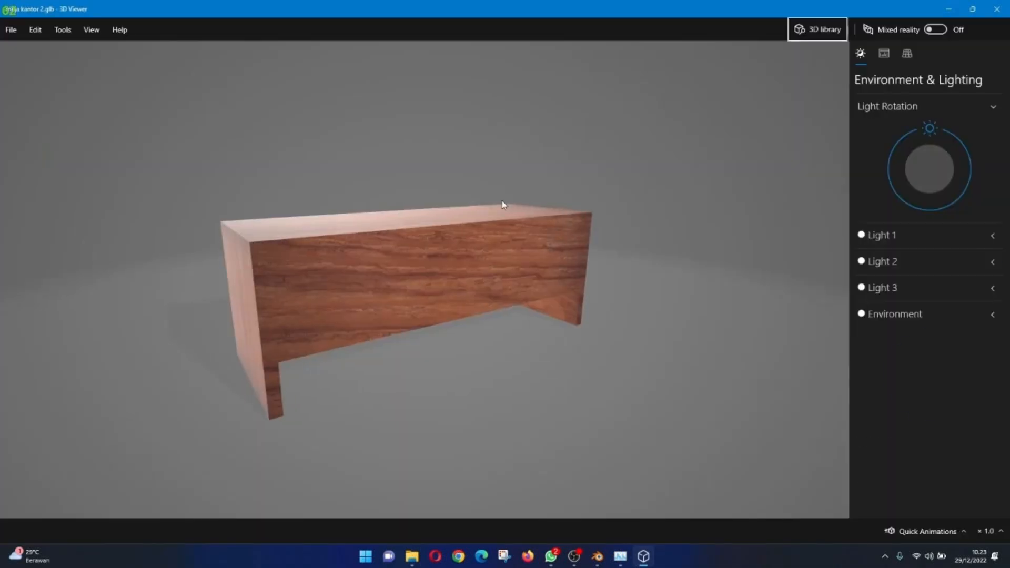
pyautogui.moveTo(500, 205); pyautogui.dragTo(310, 278)
pyautogui.scroll(6, 464, 261)
pyautogui.scroll(-6, 389, 262)
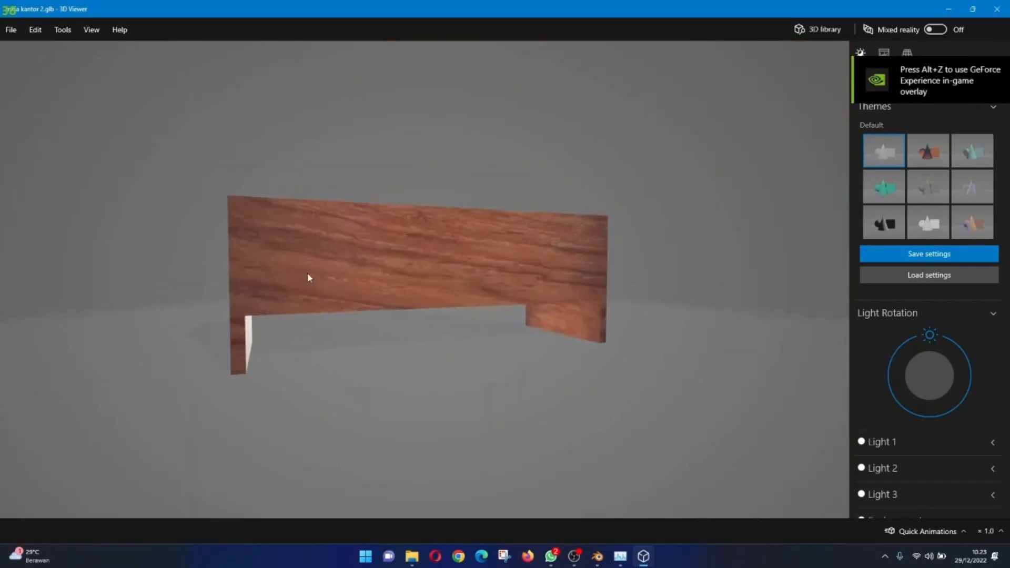
pyautogui.click(1004, 8)
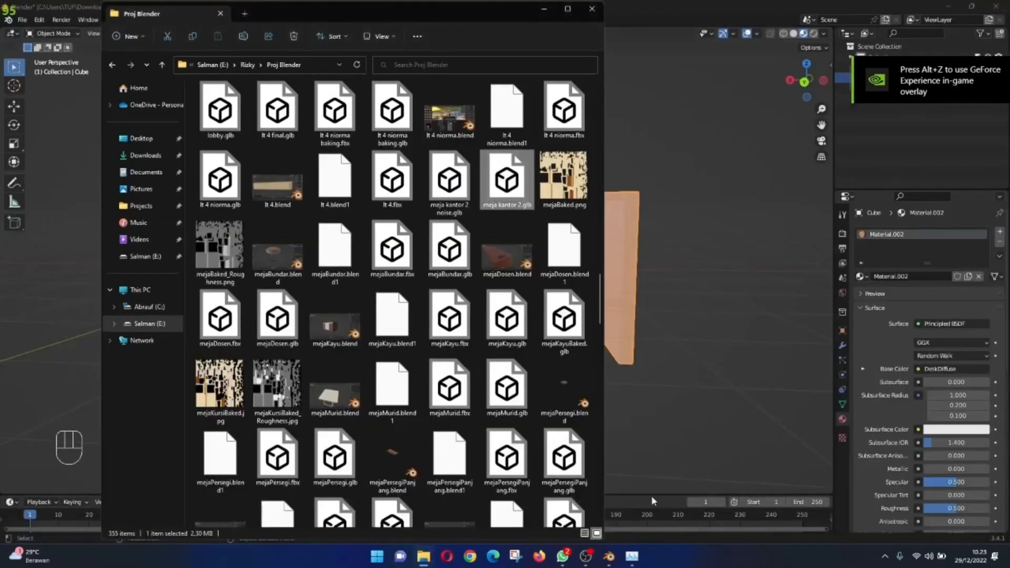
# Step: Return to Blender and examine the baked surface relief on the desk's underside, side panels and inner compartments
pyautogui.click(668, 333)
pyautogui.moveTo(667, 333); pyautogui.dragTo(229, 337, button='middle')
pyautogui.scroll(-3, 198, 323)
pyautogui.scroll(4, 420, 316)
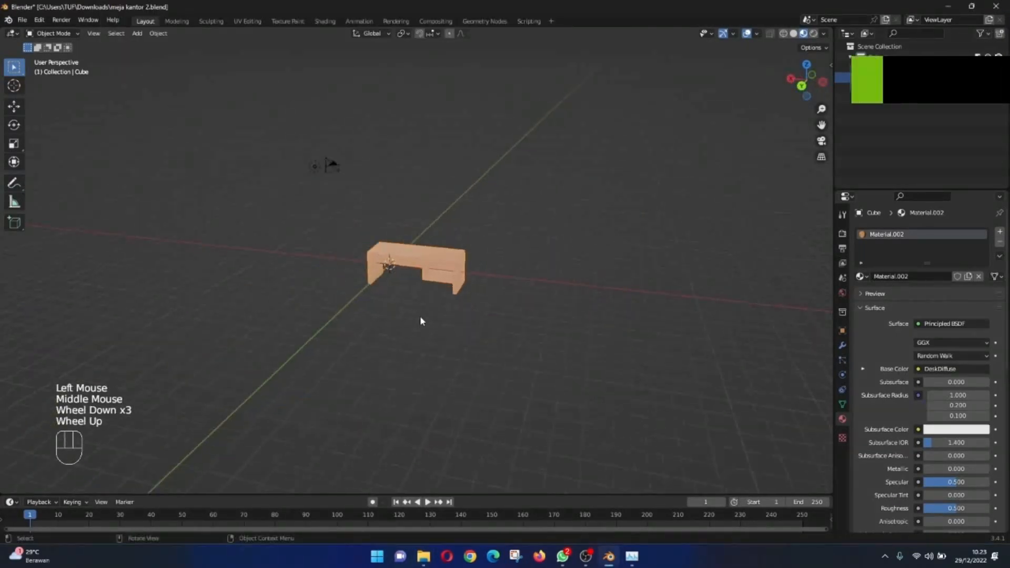
pyautogui.moveTo(421, 316); pyautogui.dragTo(504, 277, button='middle')
pyautogui.scroll(2, 505, 277)
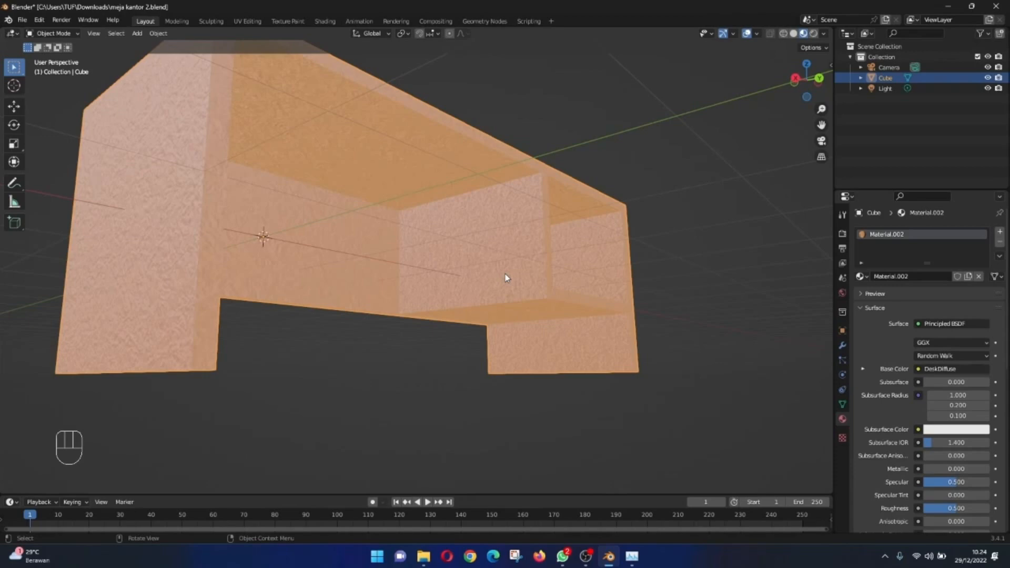
pyautogui.moveTo(459, 258)
pyautogui.mouseDown(button='middle')
pyautogui.moveTo(351, 223)
pyautogui.moveTo(440, 262)
pyautogui.mouseUp(button='middle')
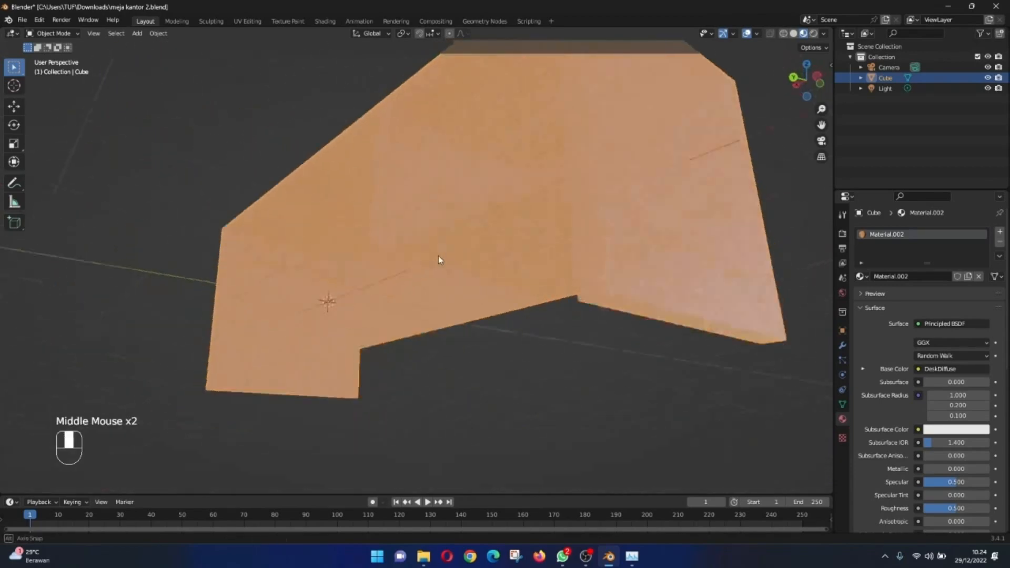
pyautogui.scroll(-2, 440, 262)
pyautogui.moveTo(356, 252); pyautogui.dragTo(601, 244, button='middle')
pyautogui.scroll(2, 469, 255)
pyautogui.scroll(2, 472, 255)
pyautogui.scroll(1, 471, 254)
pyautogui.scroll(-1, 438, 267)
pyautogui.scroll(-2, 547, 255)
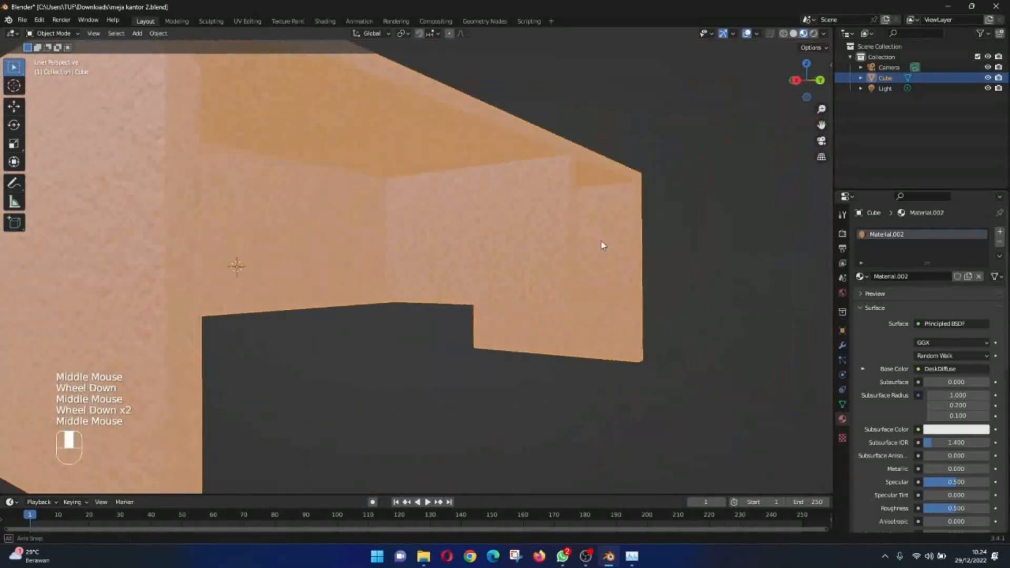
pyautogui.scroll(2, 539, 251)
pyautogui.moveTo(539, 250); pyautogui.dragTo(408, 266, button='middle')
pyautogui.scroll(4, 531, 247)
pyautogui.scroll(1, 589, 243)
pyautogui.scroll(-1, 578, 242)
pyautogui.scroll(-2, 404, 271)
pyautogui.scroll(-5, 462, 258)
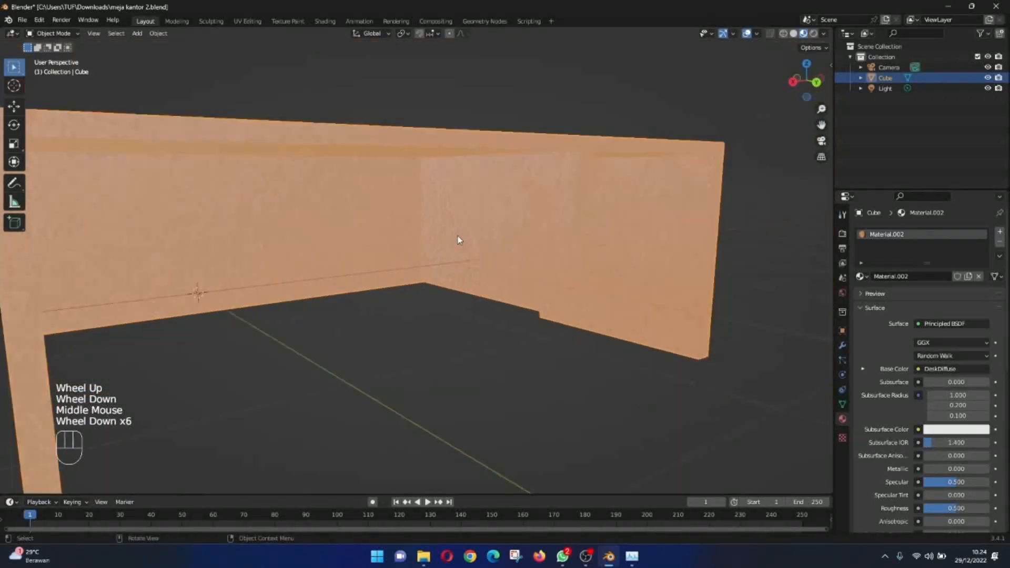
pyautogui.moveTo(461, 232); pyautogui.dragTo(462, 214, button='middle')
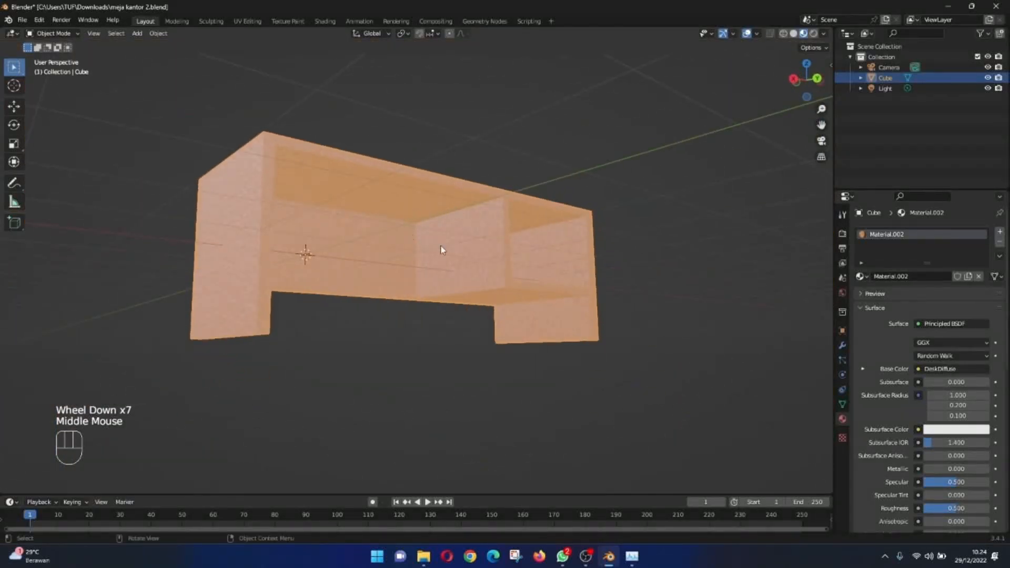
pyautogui.moveTo(441, 250)
pyautogui.mouseDown(button='middle')
pyautogui.moveTo(417, 226)
pyautogui.moveTo(428, 241)
pyautogui.mouseUp(button='middle')
pyautogui.scroll(4, 386, 257)
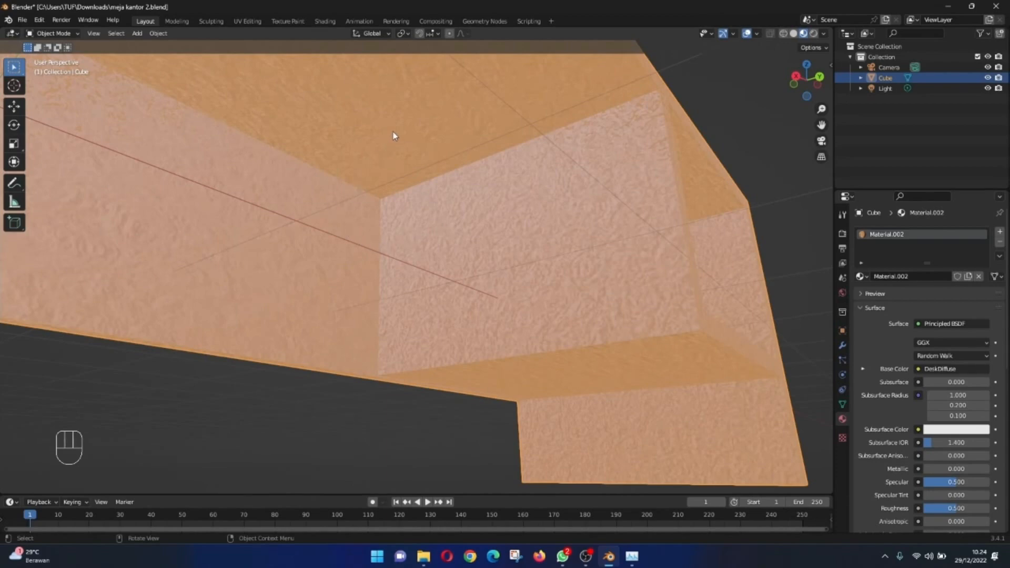
# Step: Deselect the desk and look over the whole model
pyautogui.moveTo(385, 142); pyautogui.dragTo(393, 216, button='middle')
pyautogui.scroll(-5, 392, 216)
pyautogui.click(519, 135)
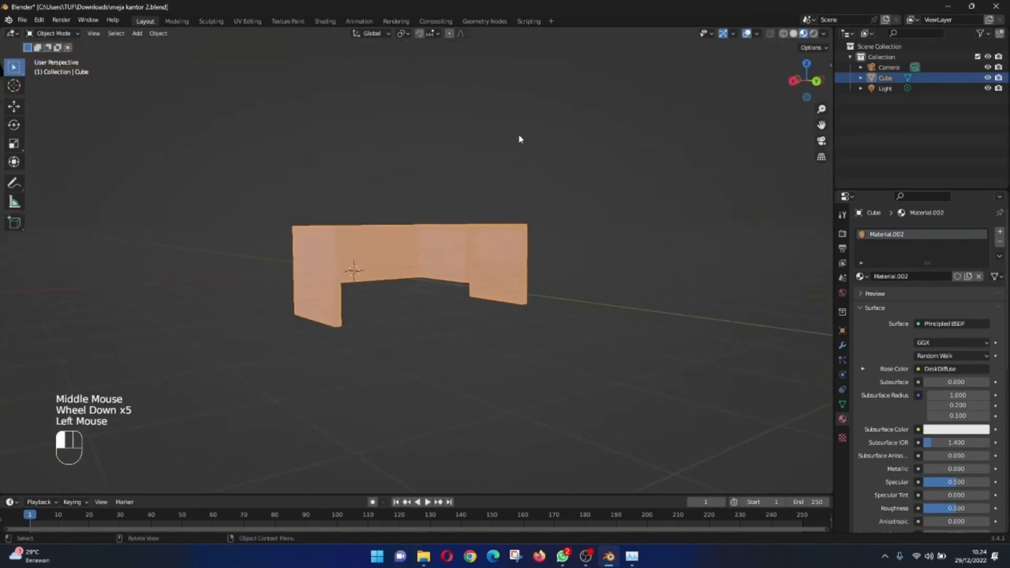
pyautogui.scroll(1, 520, 150)
pyautogui.scroll(2, 521, 153)
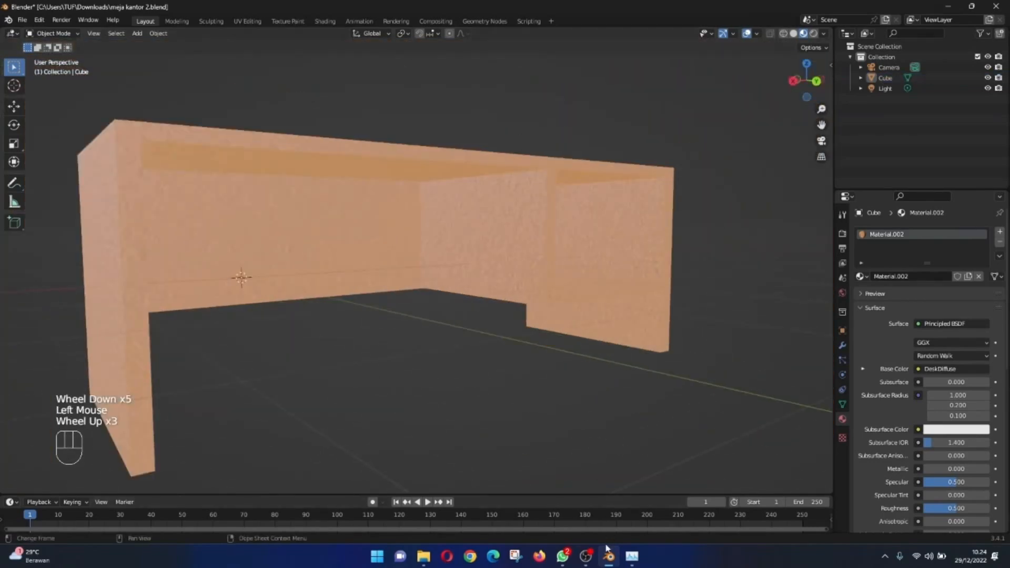
pyautogui.click(586, 557)
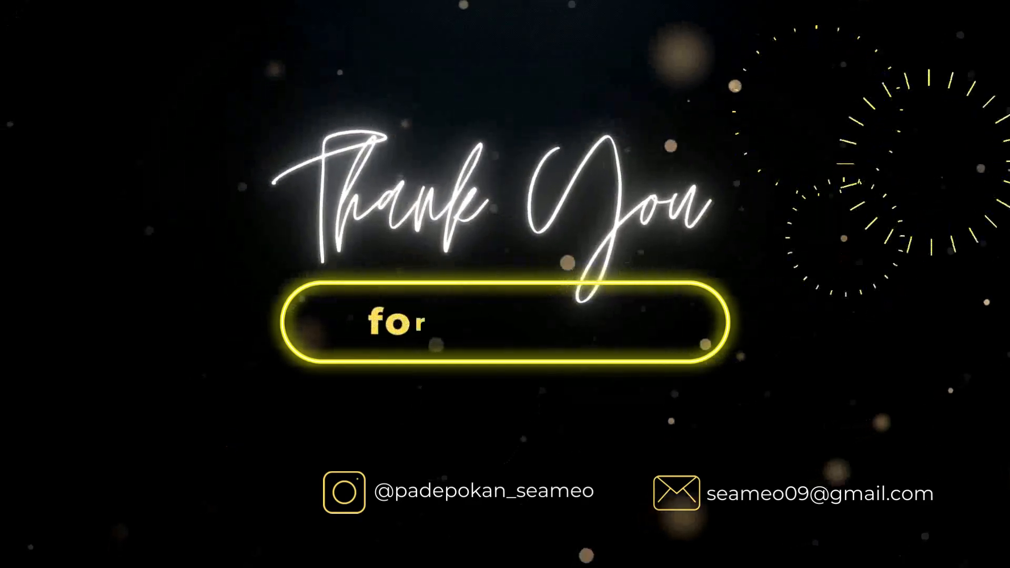